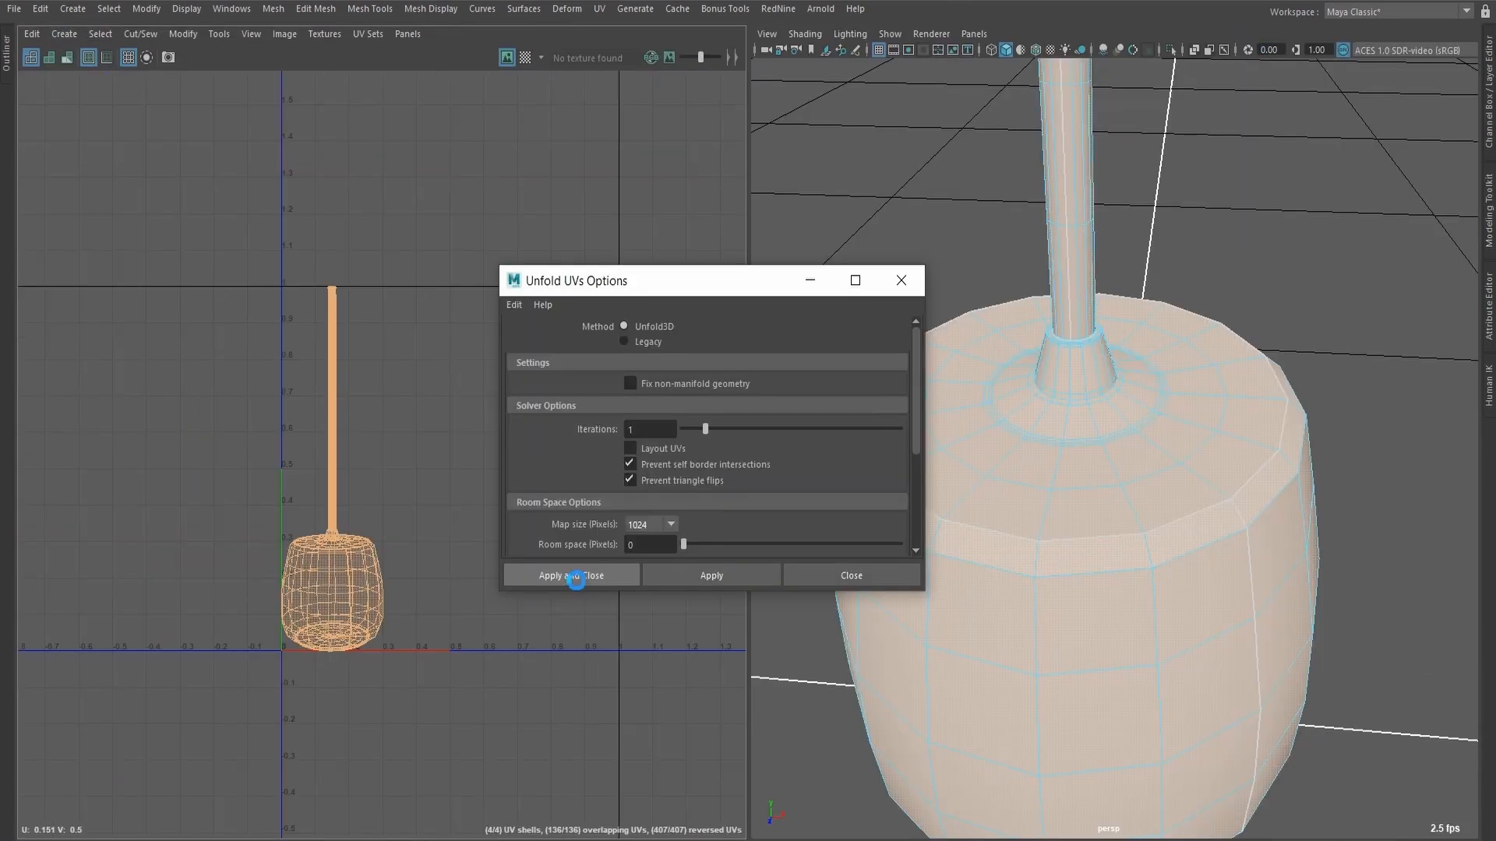
Step: Unfold the lamp's UVs with the Unfold3D method, 1 iteration and a 1024 map size
left_click(575, 571)
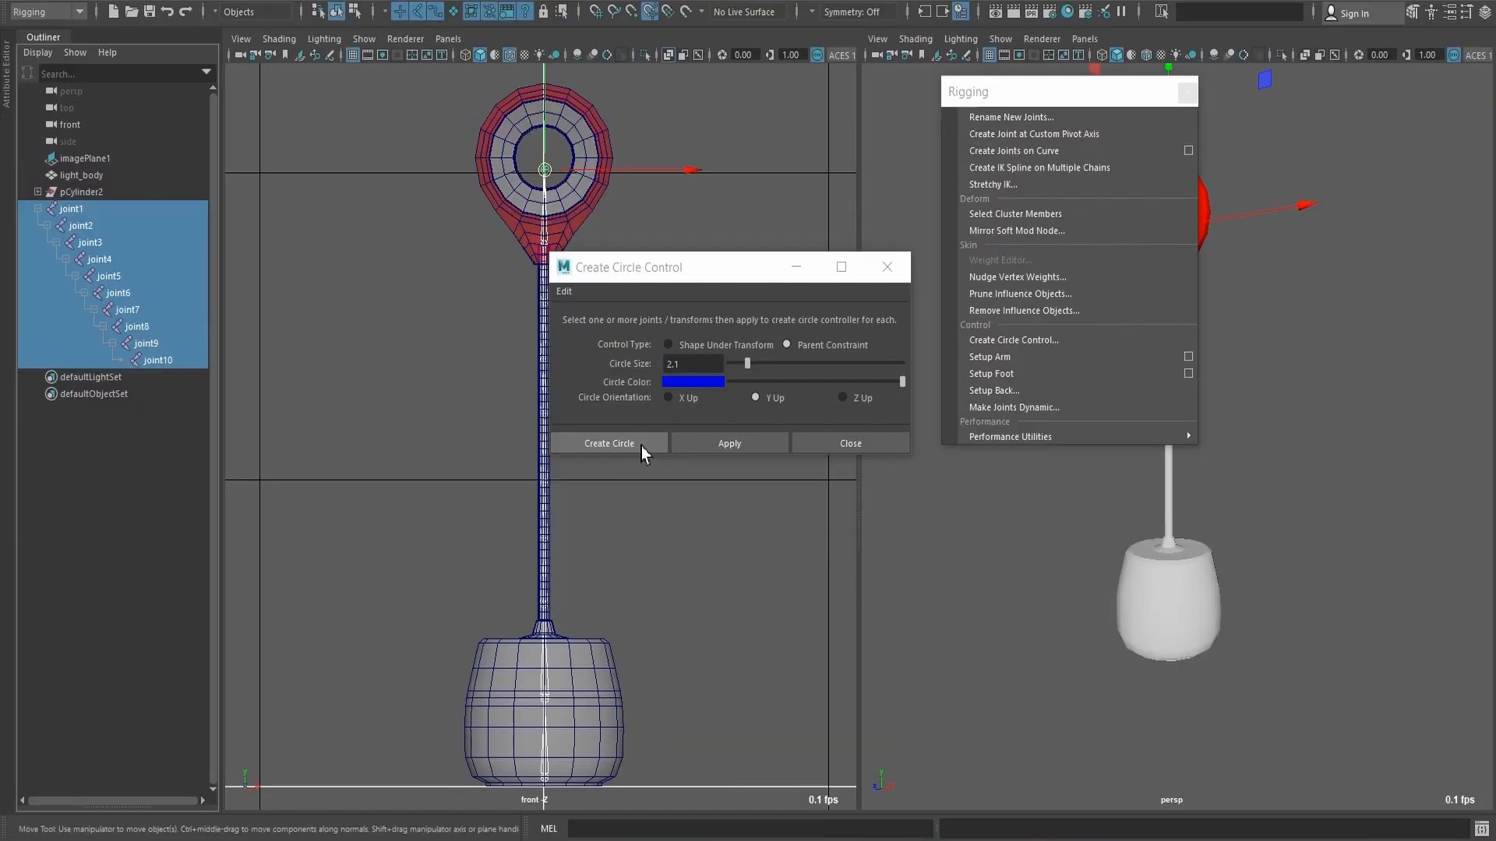
Step: Create blue parent-constrained circle controls for joint1 to joint10 with size 2.1 and Y Up orientation
left_click(609, 443)
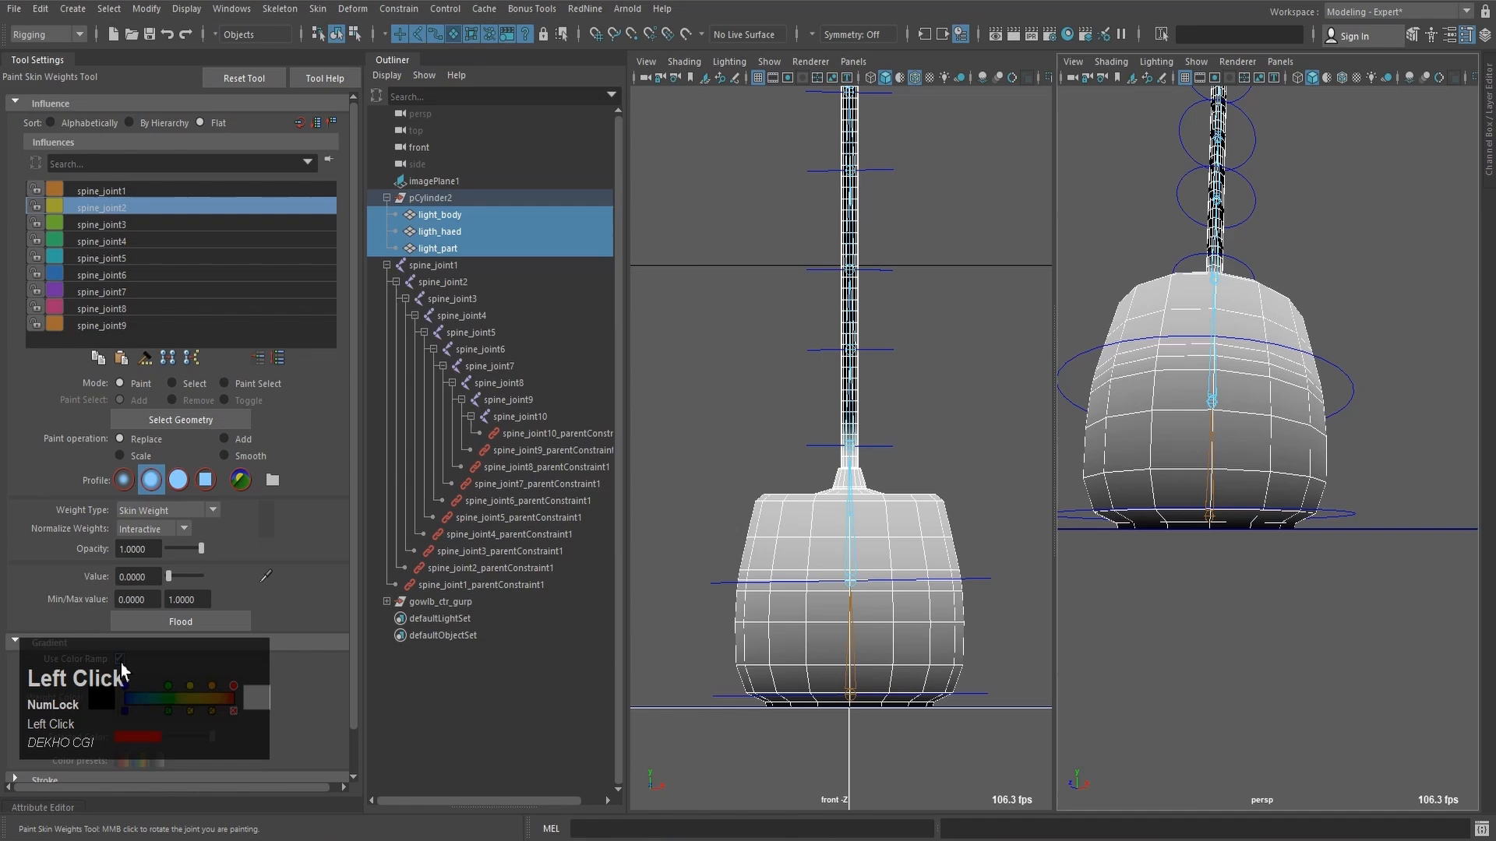
Step: Turn on the color ramp display for the spine_joint2 skin weights
left_click(119, 659)
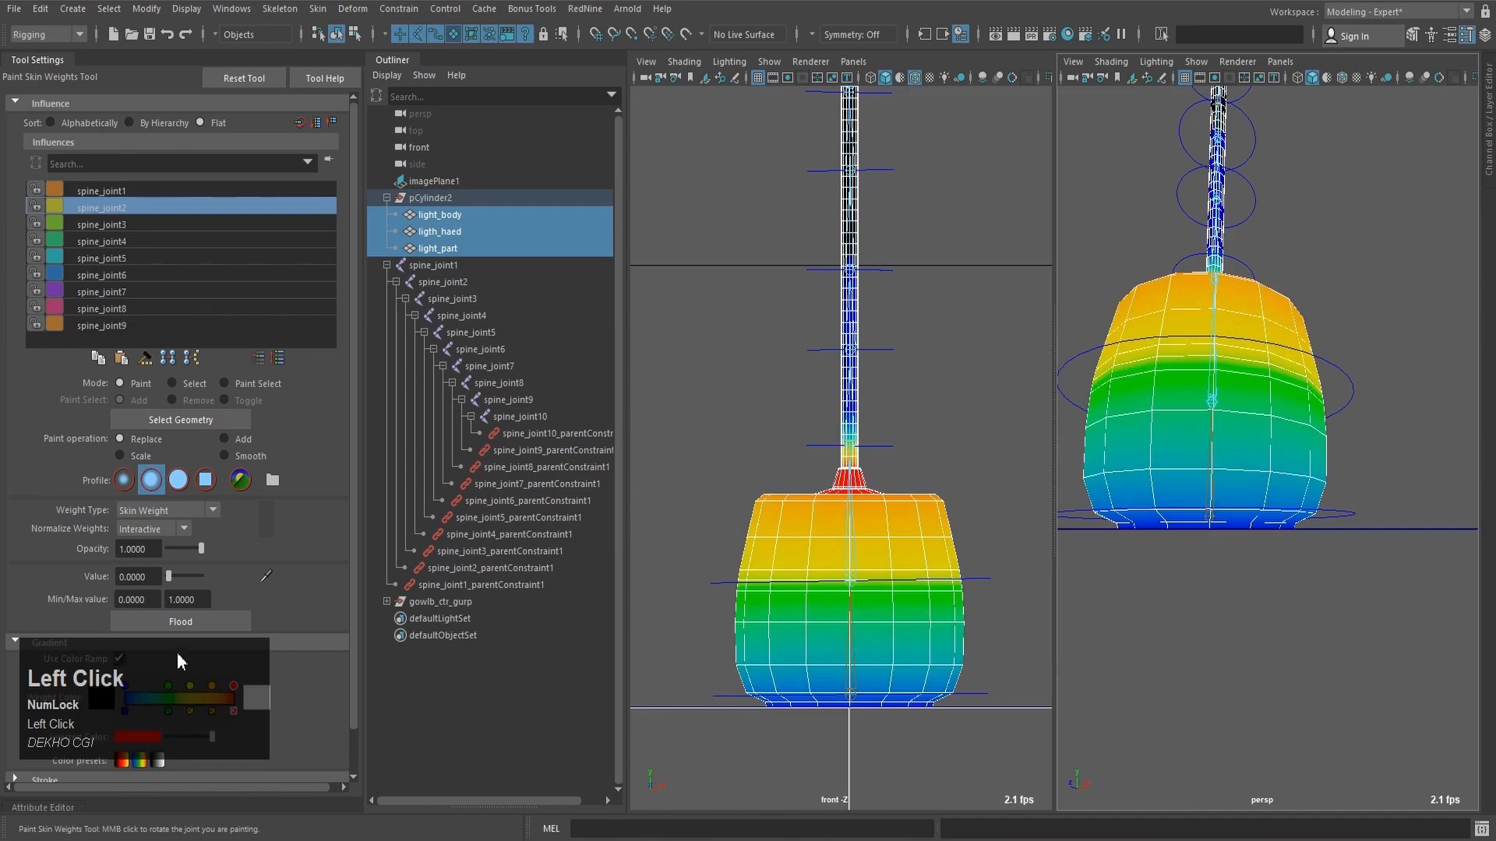
scroll(1179, 691, "down", 5)
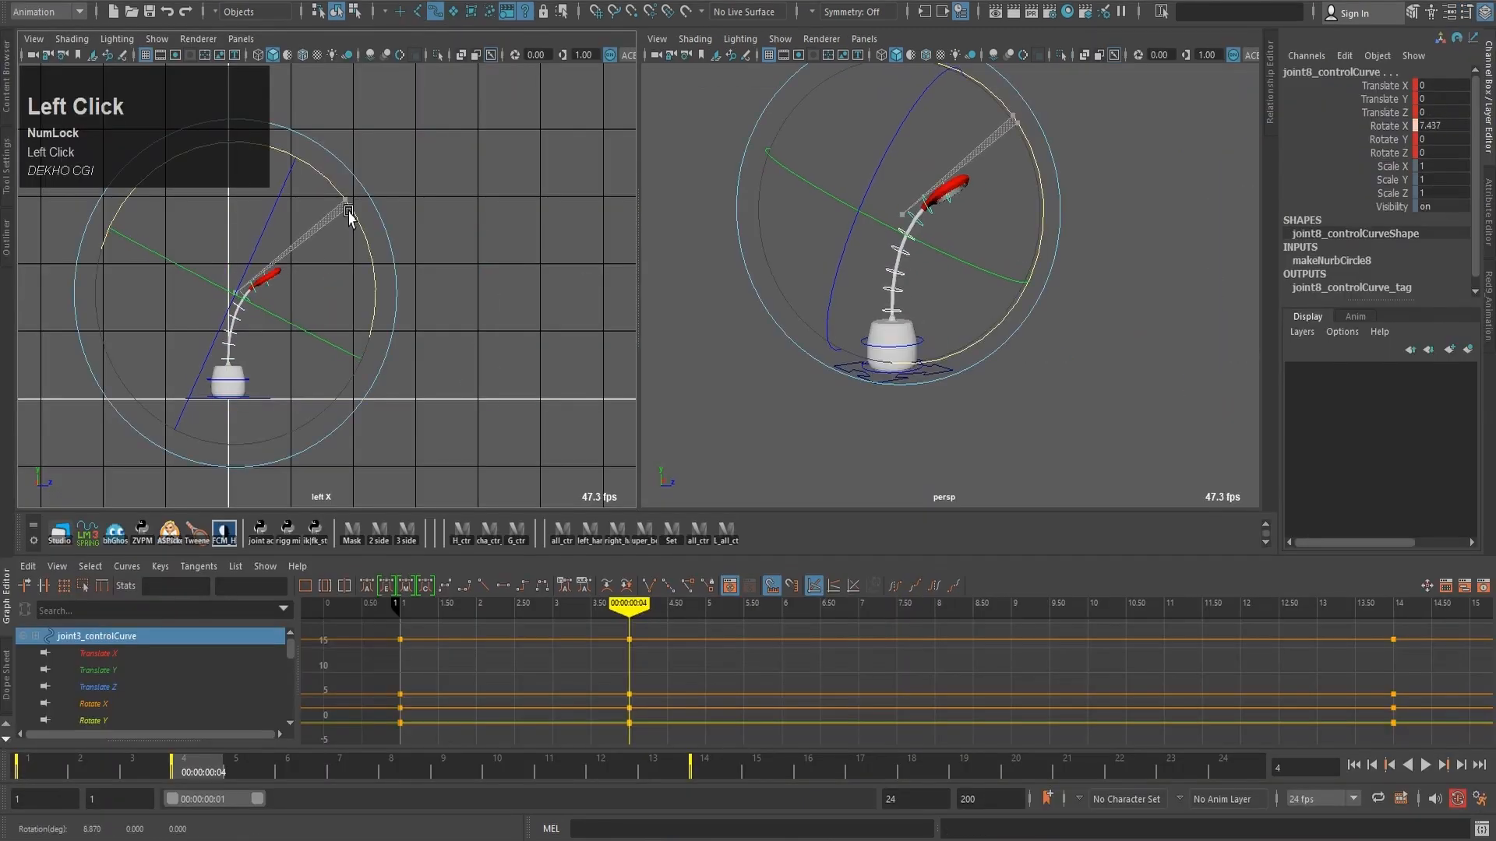
Step: Rotate joint8_controlCurve about its X axis at frame 4 to bend the lamp's head
left_click_drag(349, 217, 347, 304)
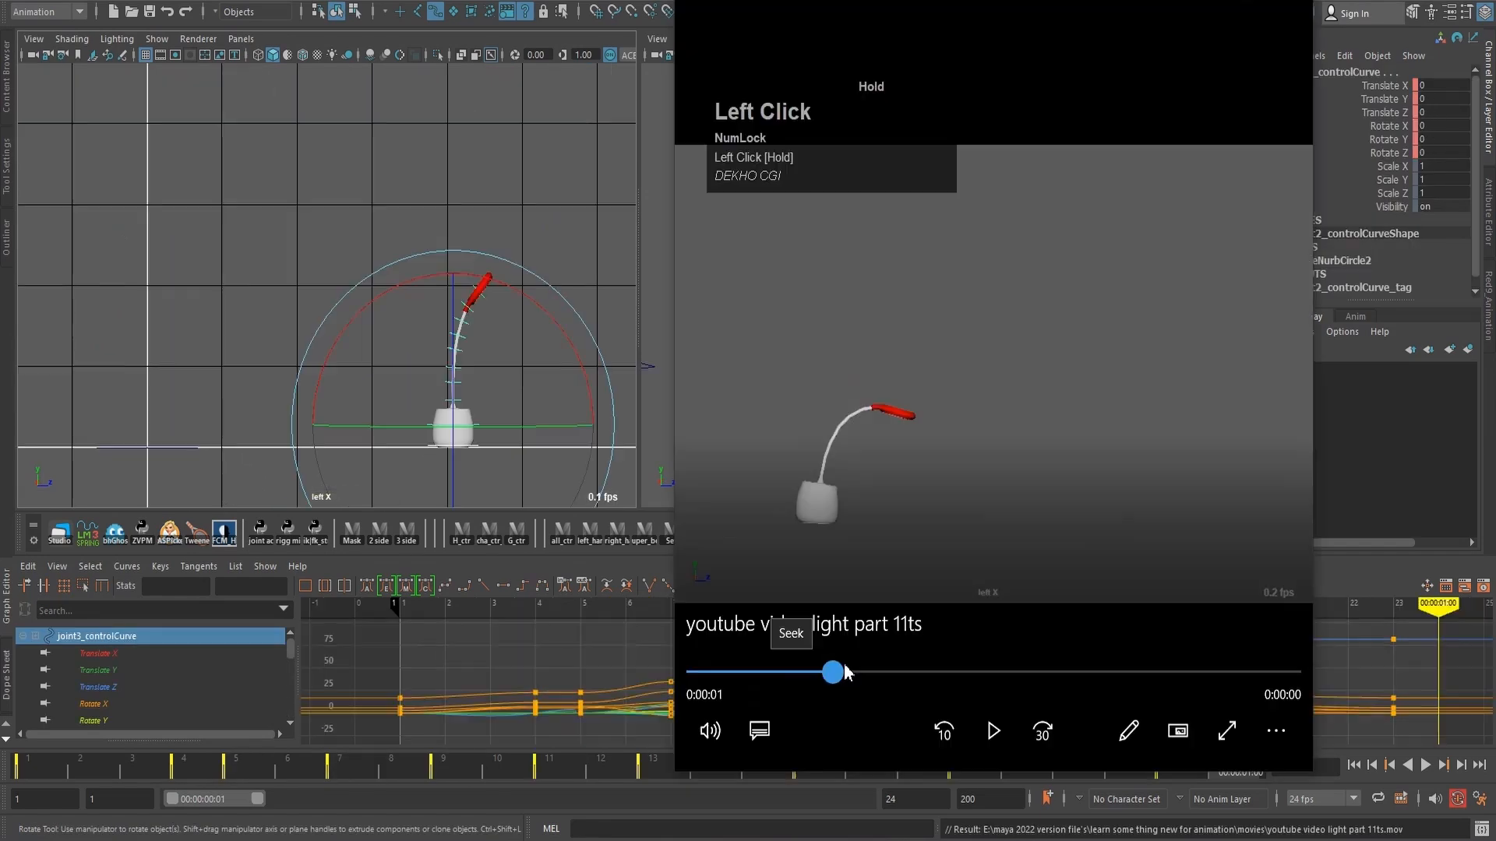
Step: Scrub through the playblast video of the lamp animation
left_click_drag(835, 672, 1288, 668)
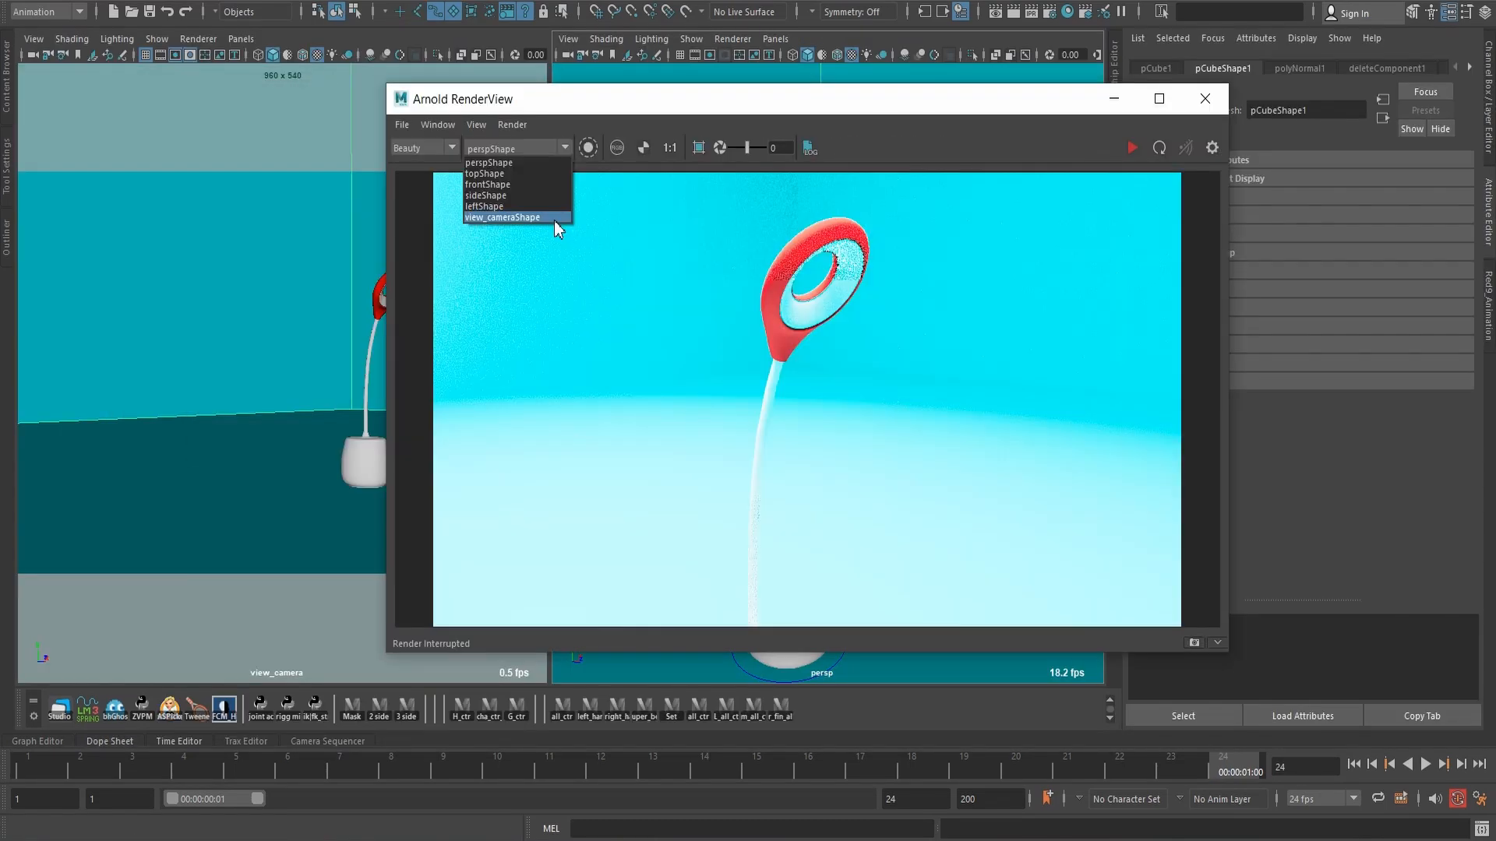
Step: Render the scene through view_cameraShape in the Arnold RenderView and stop the render
left_click(554, 221)
left_click(1134, 148)
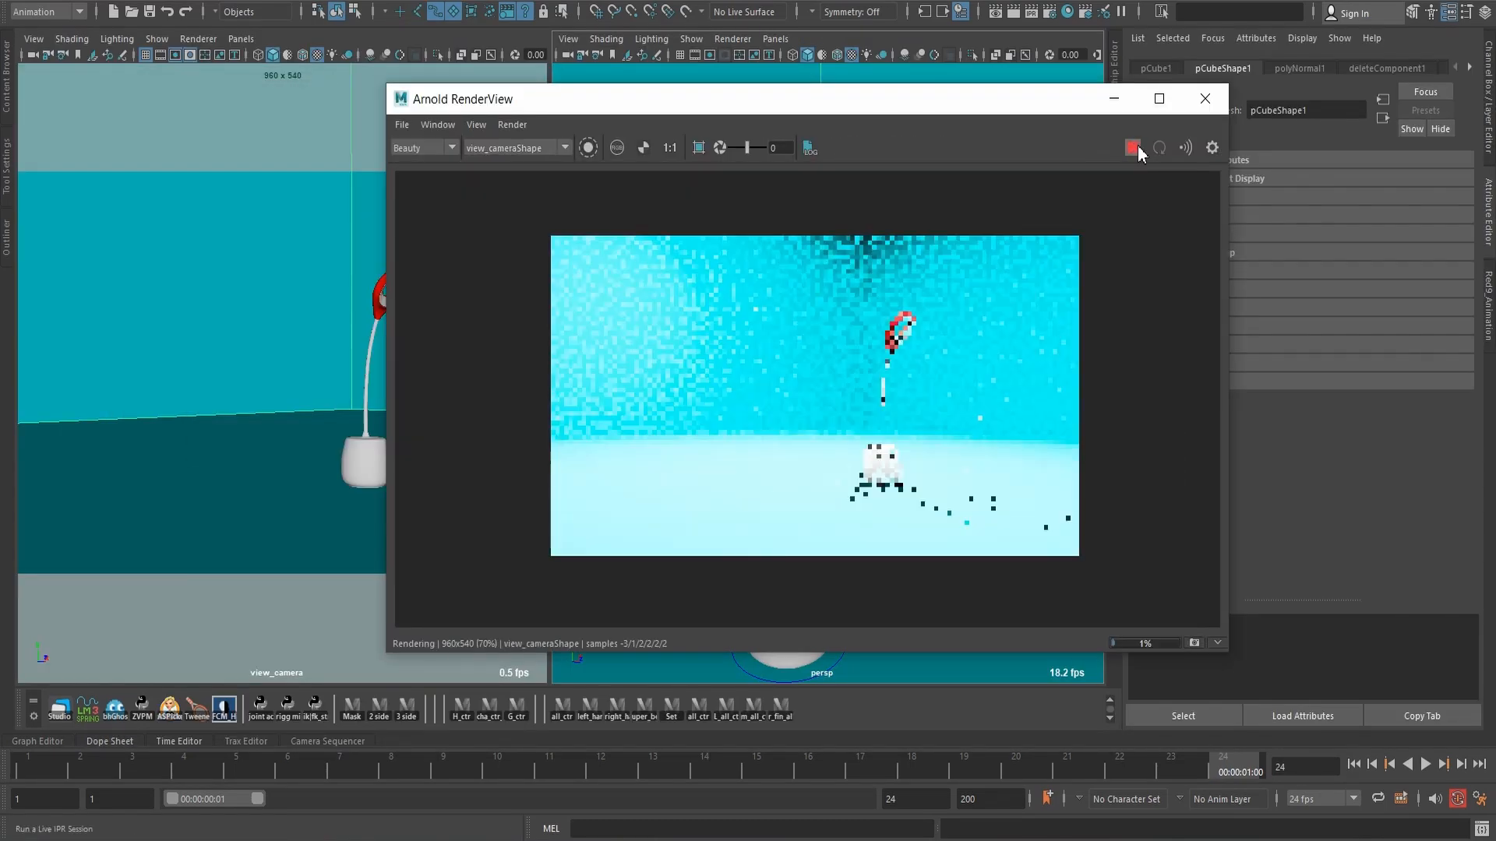
left_click(1134, 148)
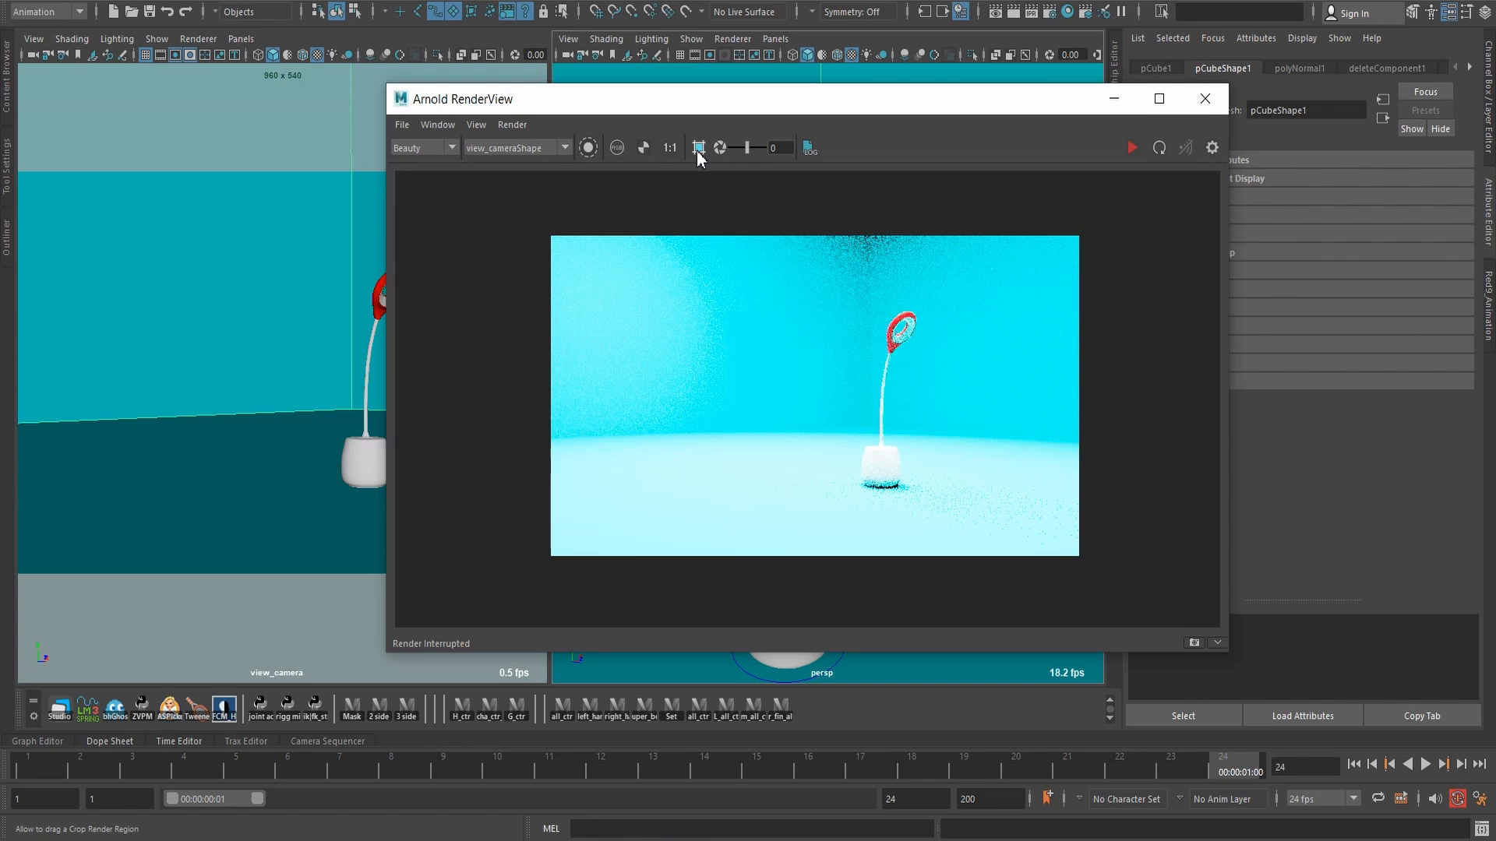
Step: Set a crop render region around the lamp and store a snapshot of the render
left_click(698, 148)
left_click_drag(859, 437, 926, 506)
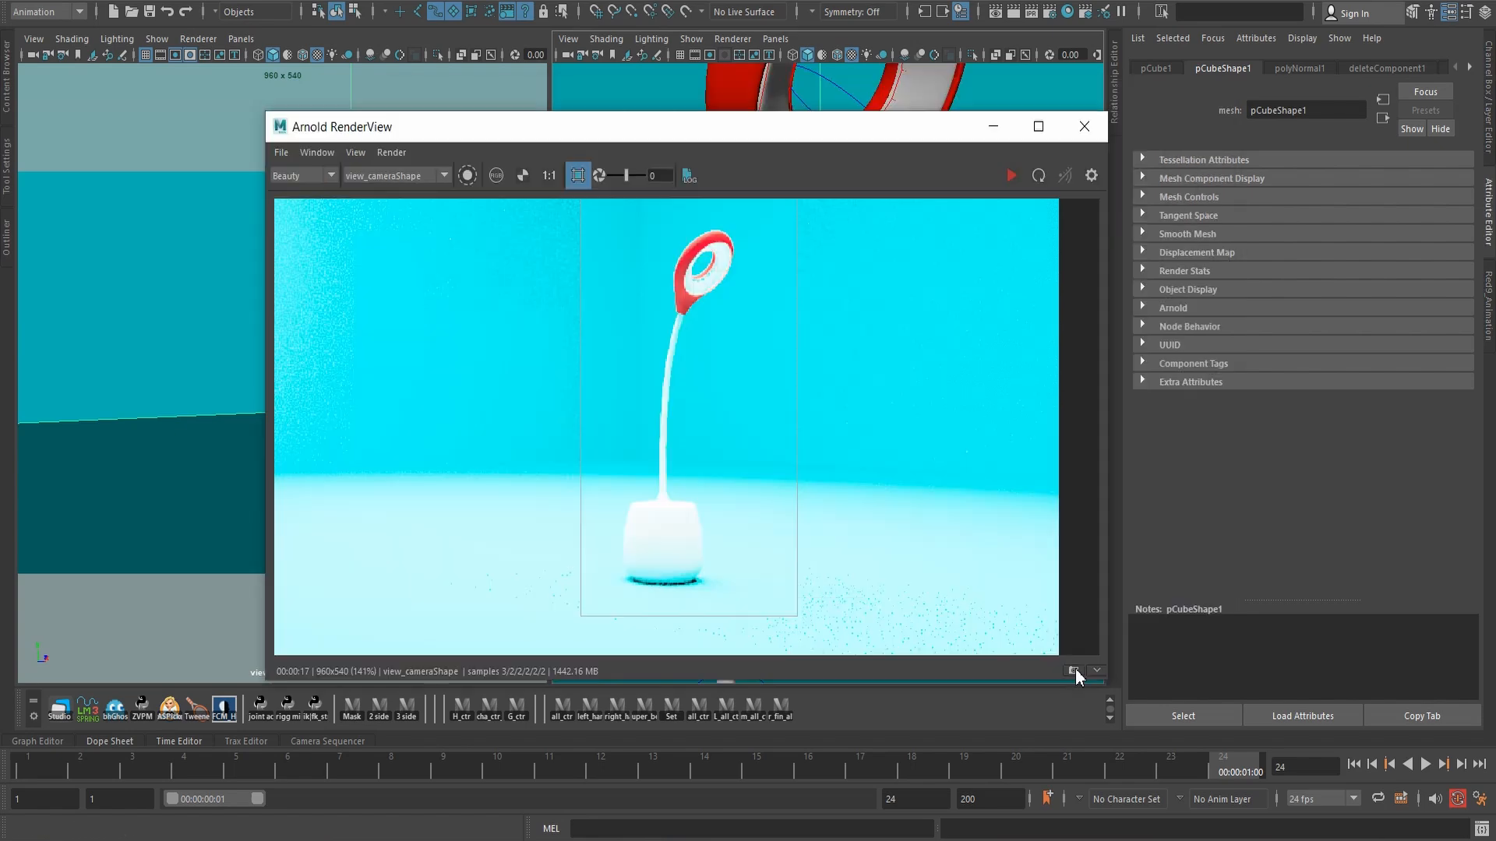
left_click(1075, 670)
left_click(1075, 670)
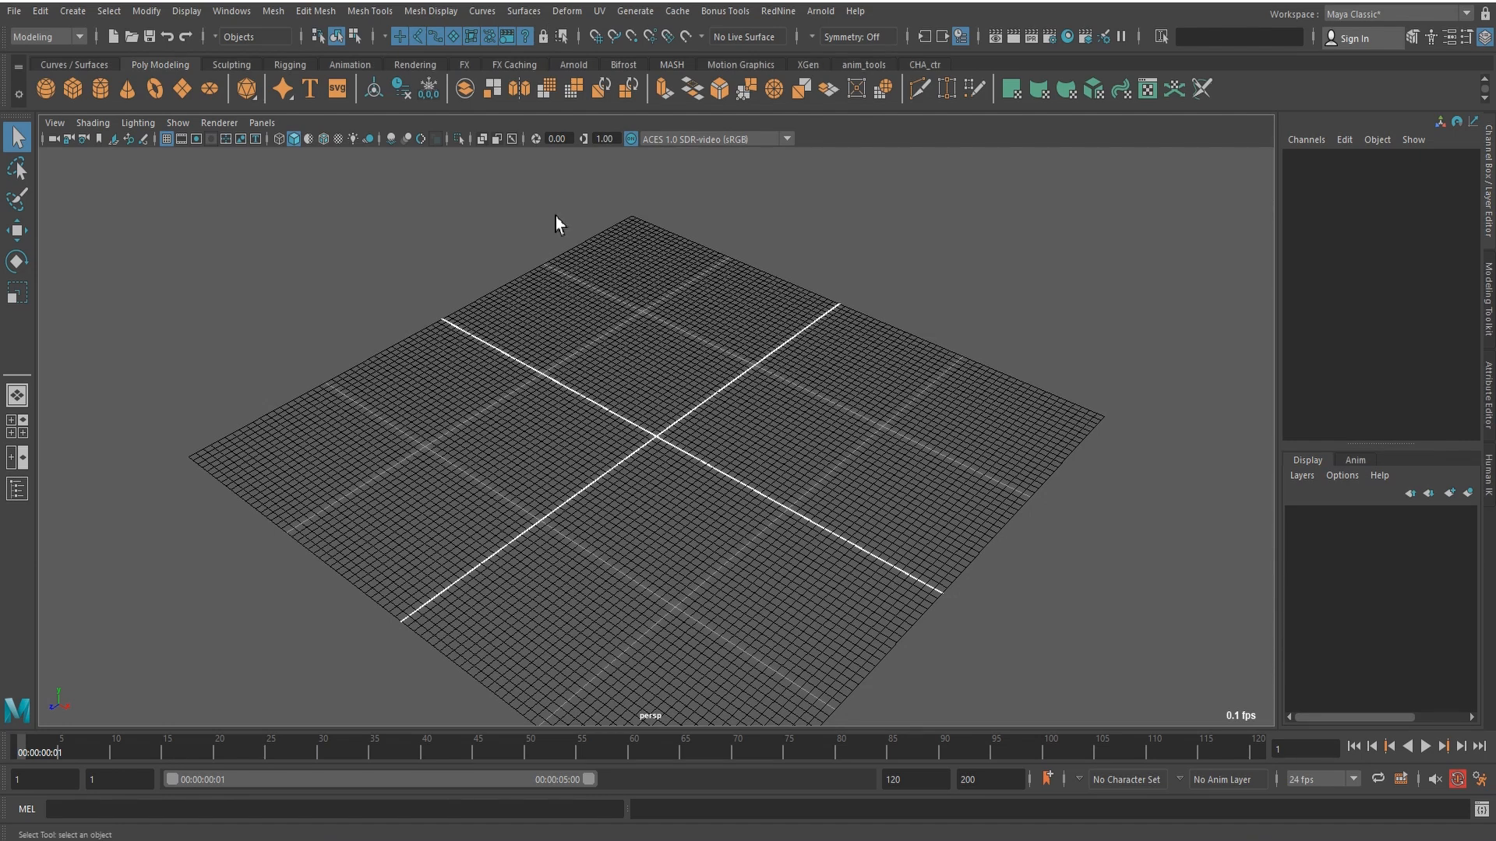
Step: Switch the menu set to Rigging, followed by Animation
left_click_drag(659, 459, 600, 444, "alt")
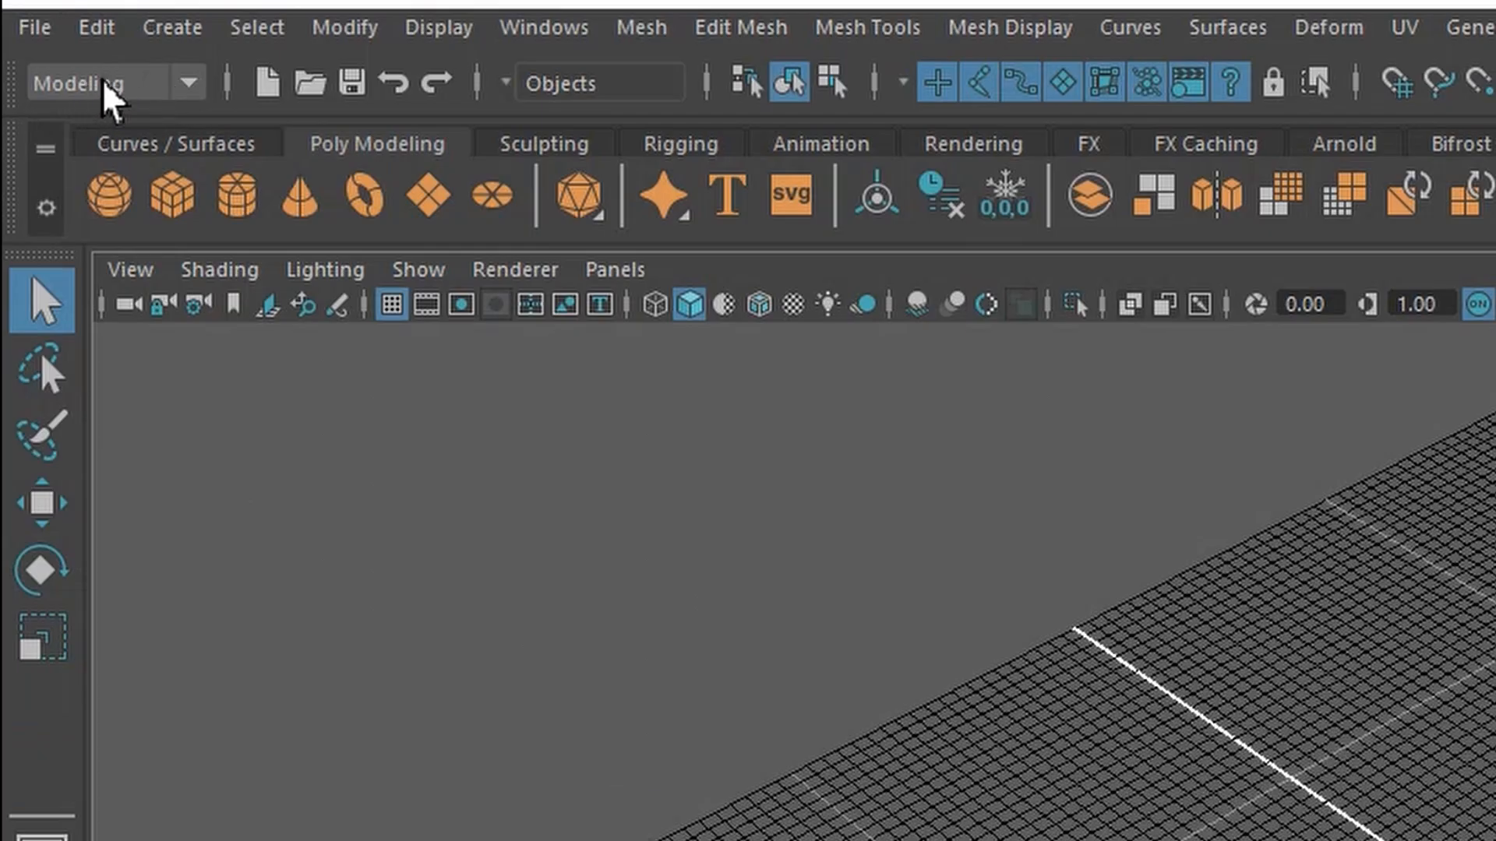
left_click(191, 86)
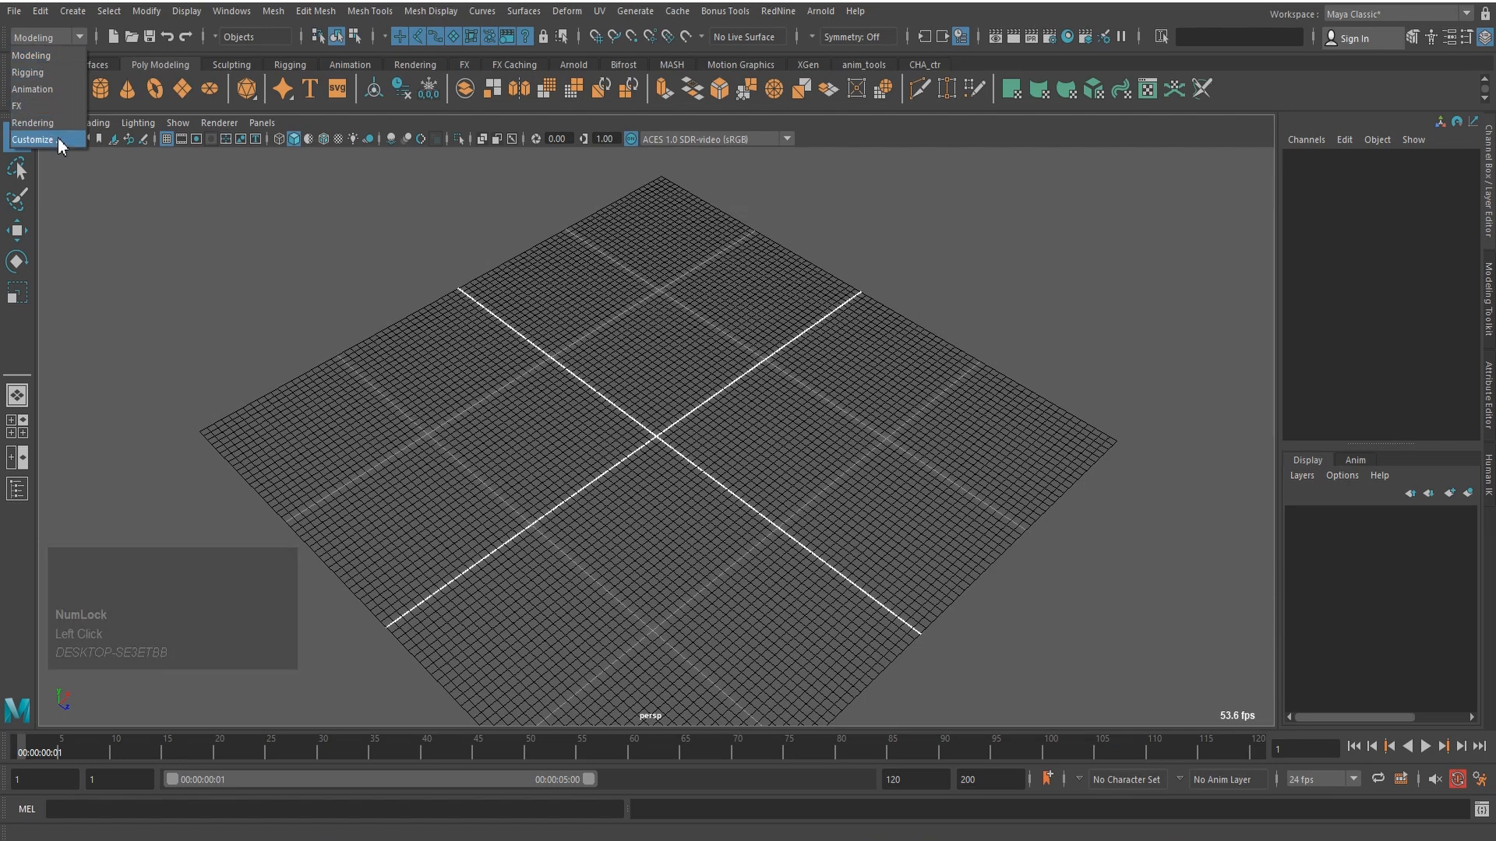
left_click(28, 72)
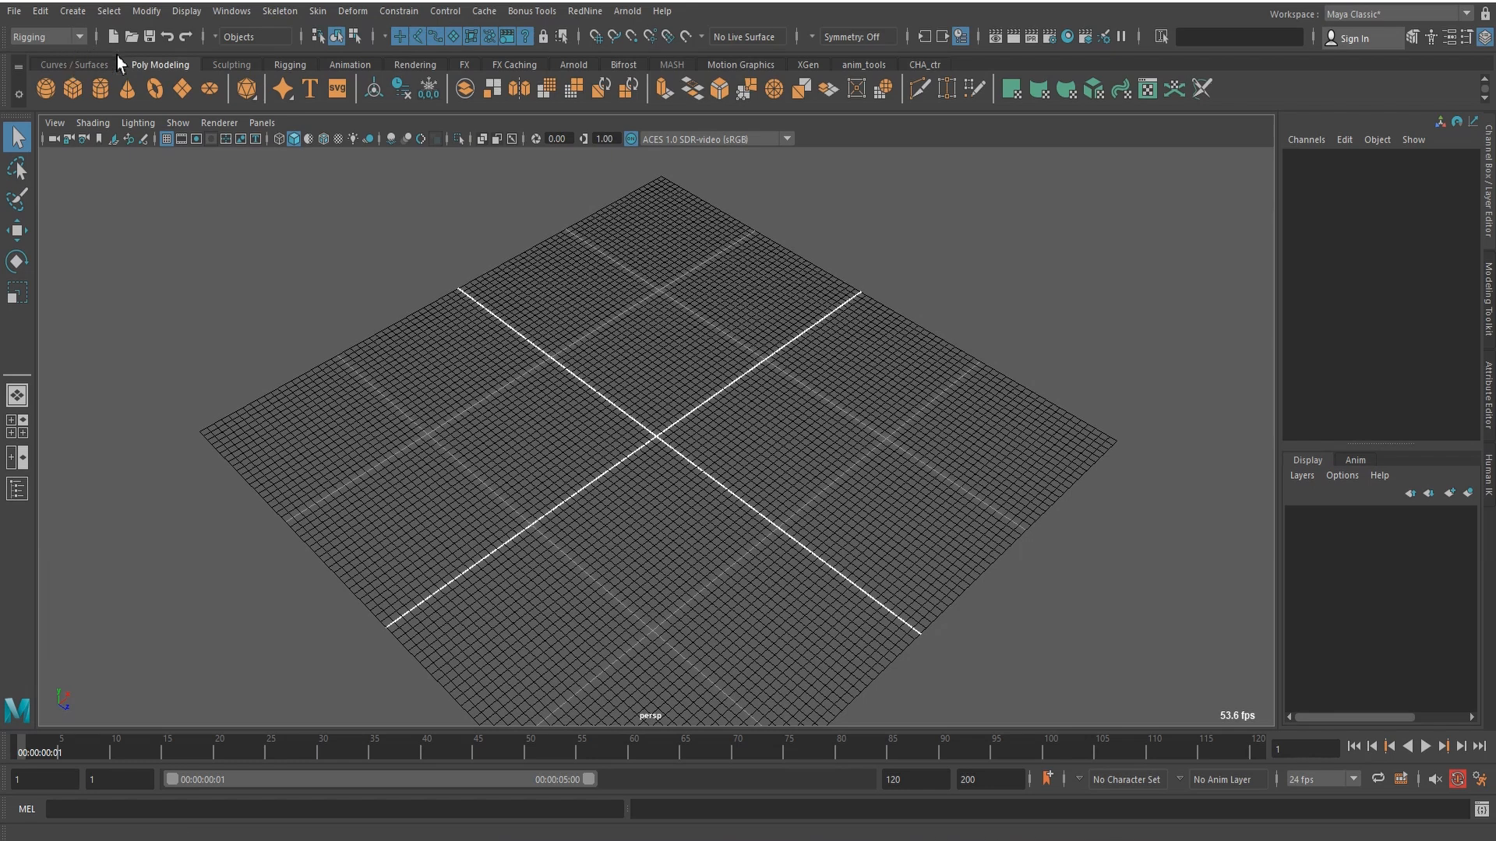
left_click(78, 37)
left_click(68, 89)
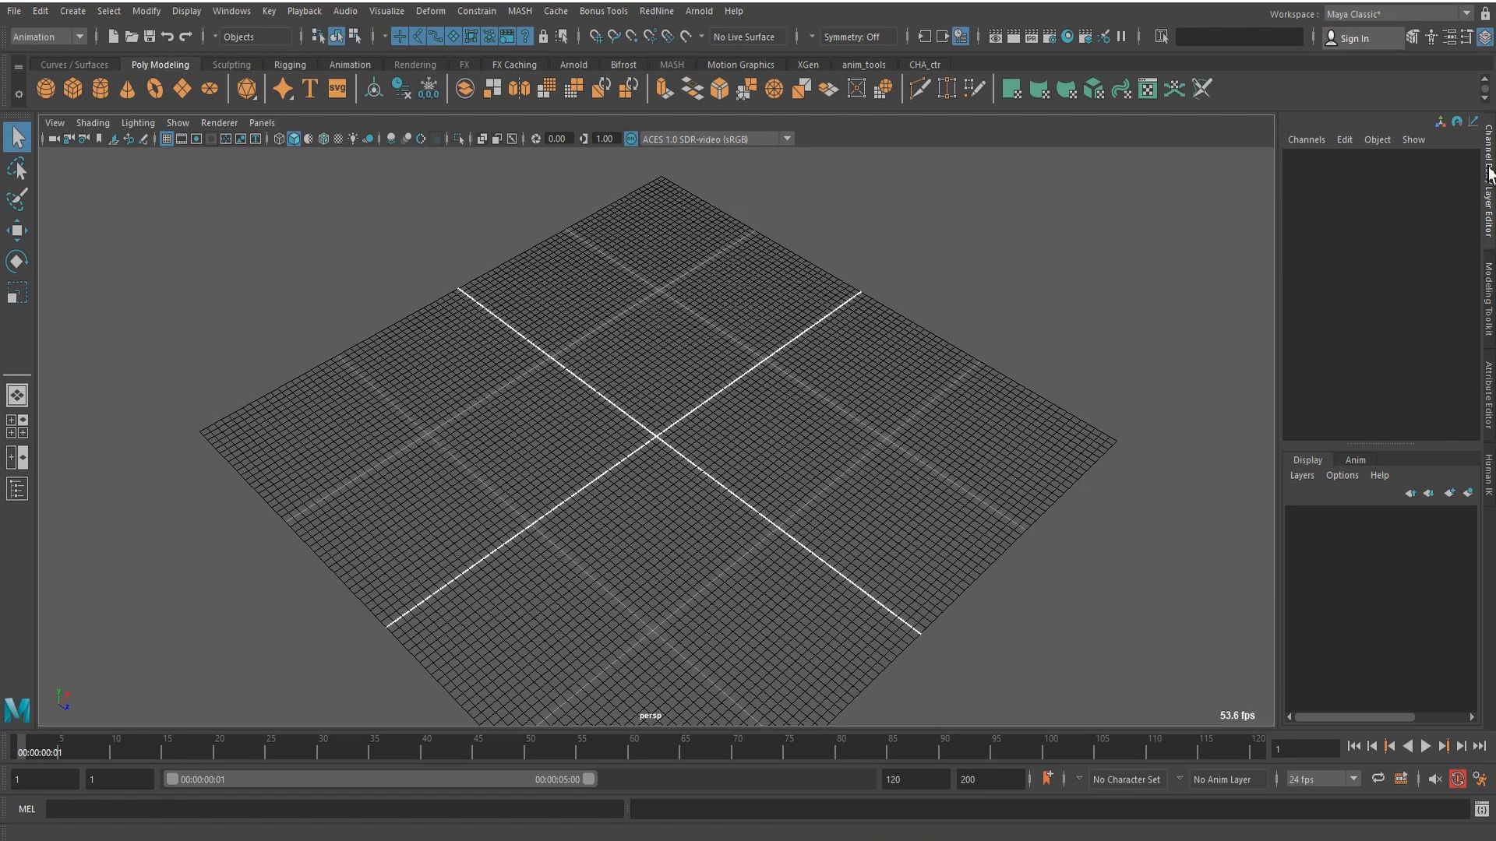
Step: Open the Select Tool's Tool Settings window to review its options, and close it
left_click(1467, 37)
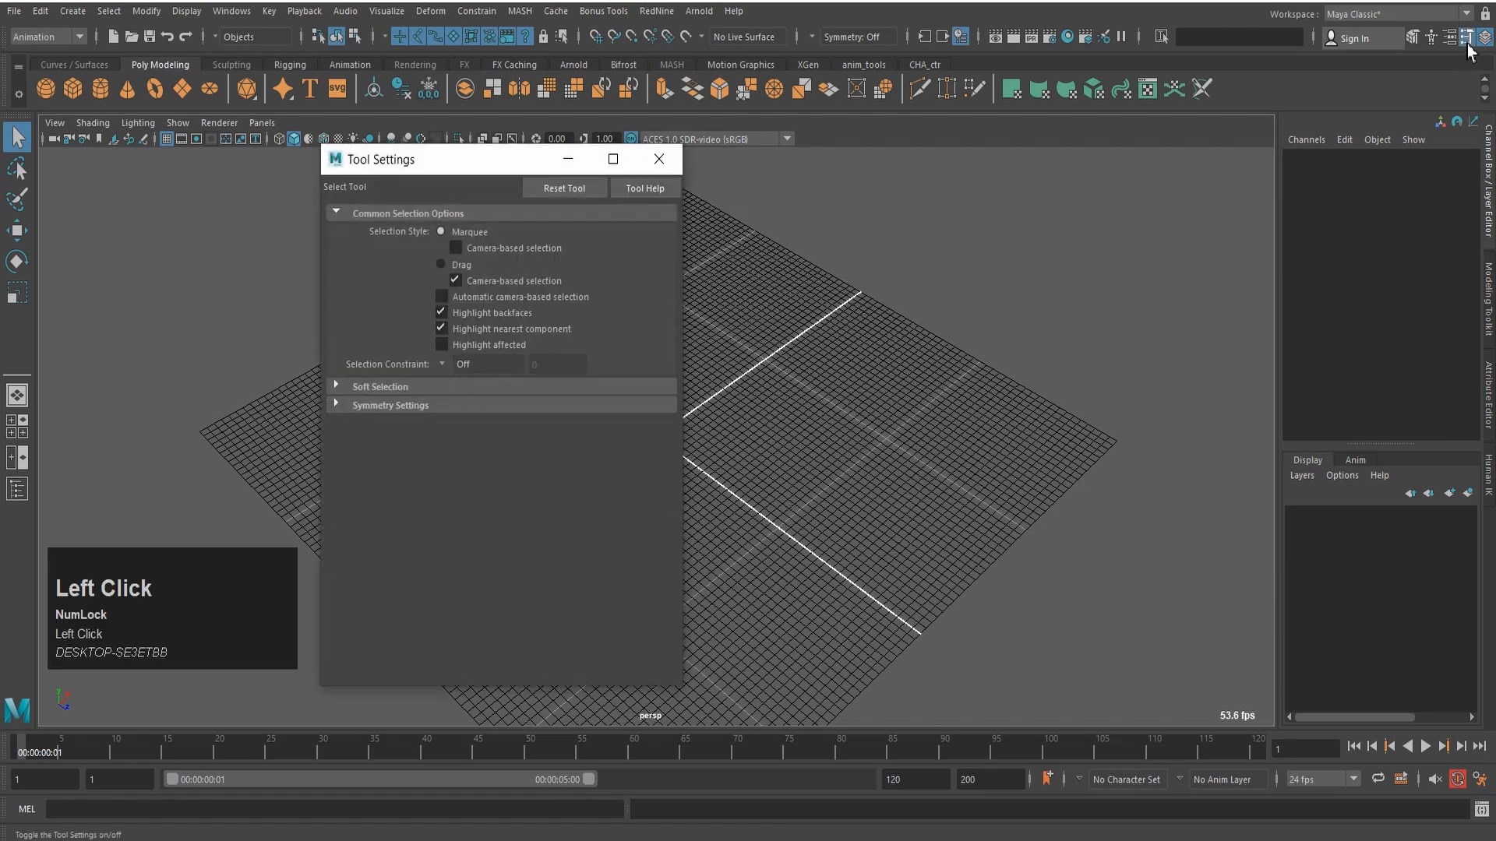
left_click_drag(435, 173, 553, 217)
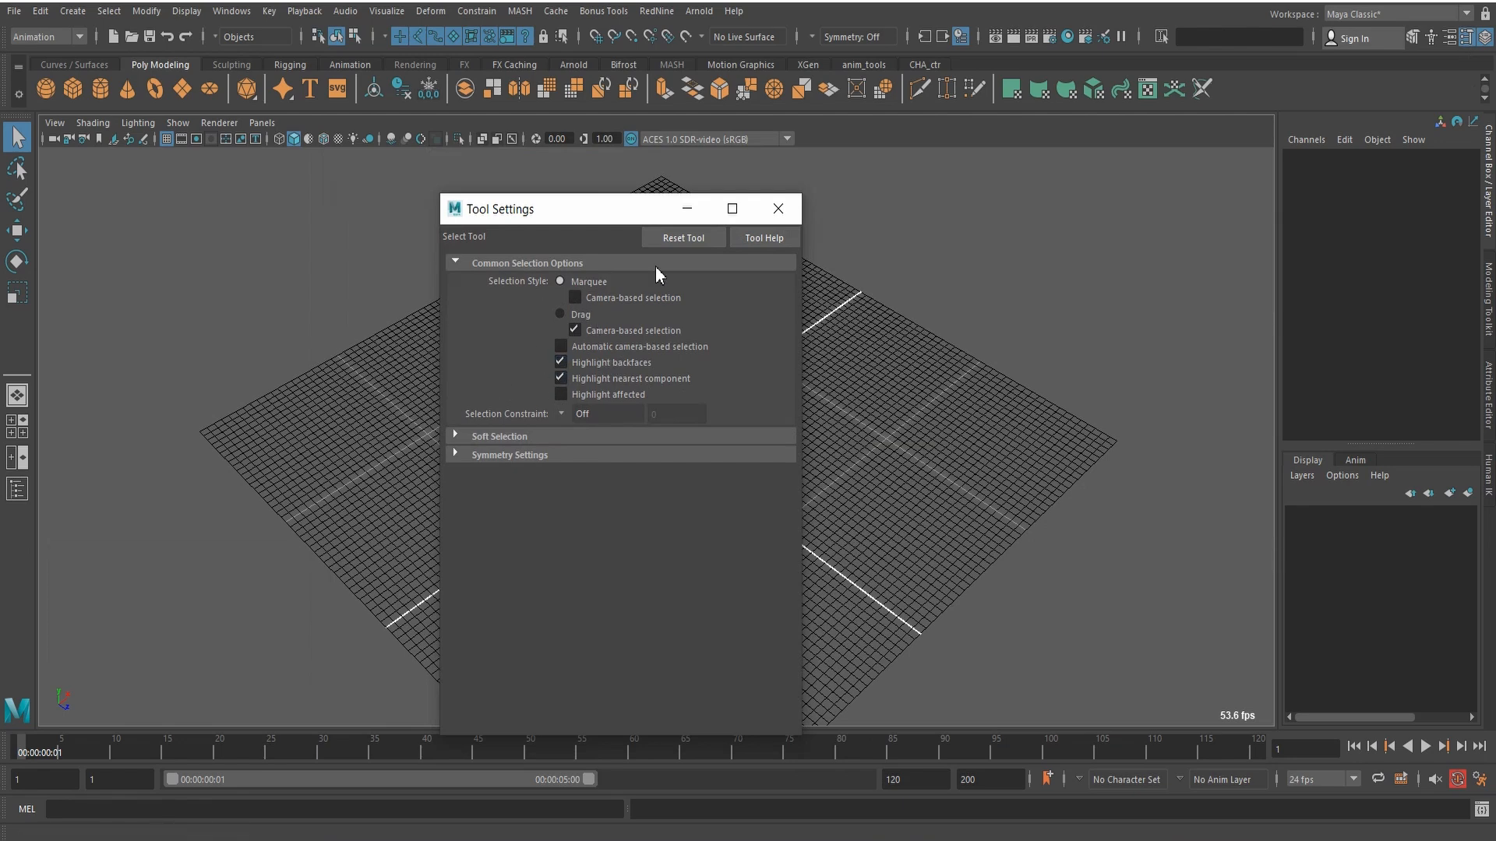
left_click(779, 210)
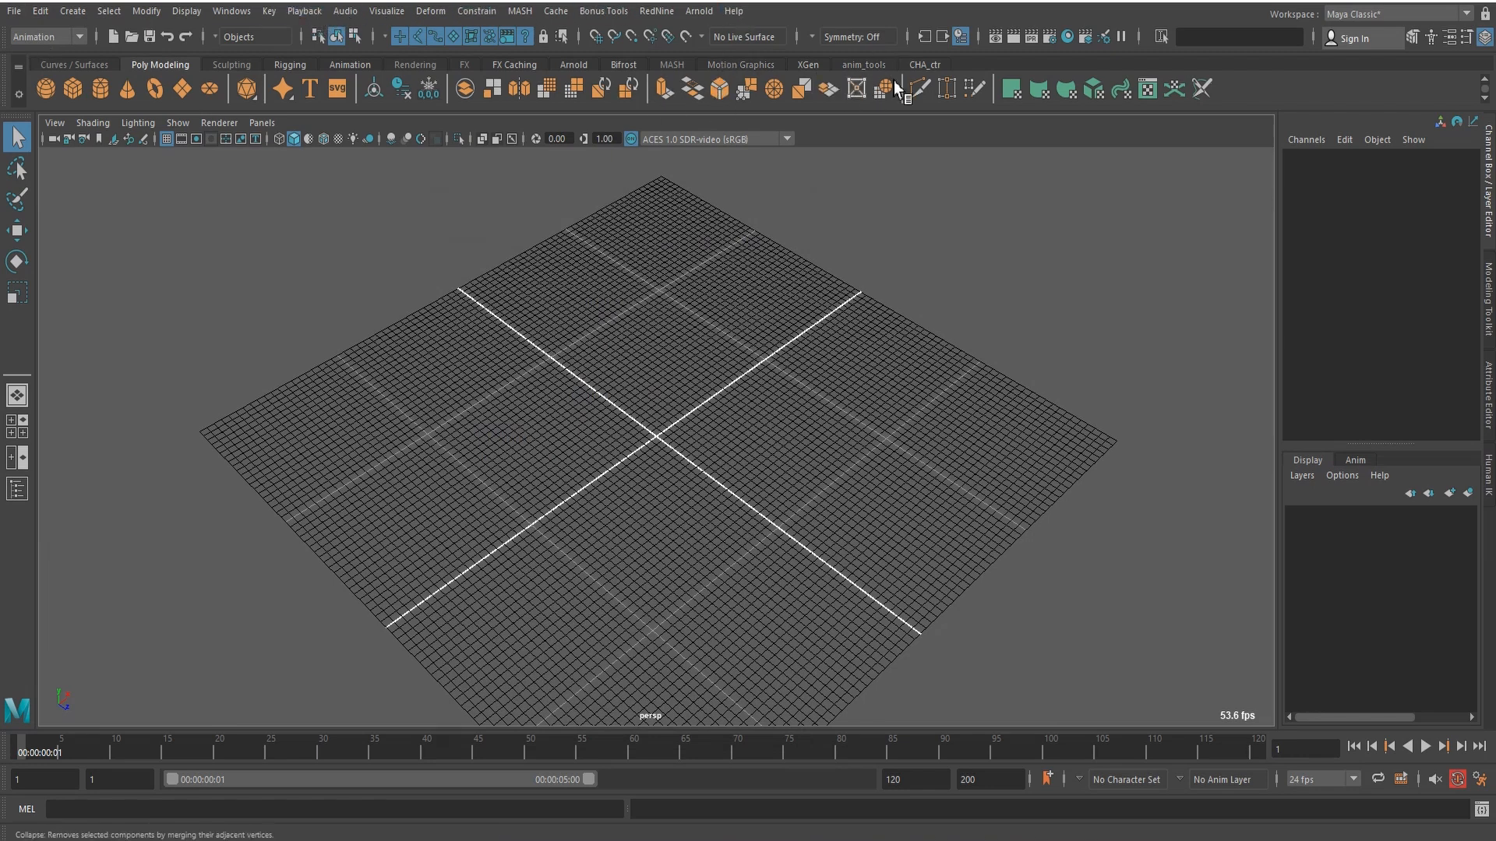
Step: Show the Attribute Editor, the Human IK controls and finally the Modeling Toolkit
left_click(1457, 45)
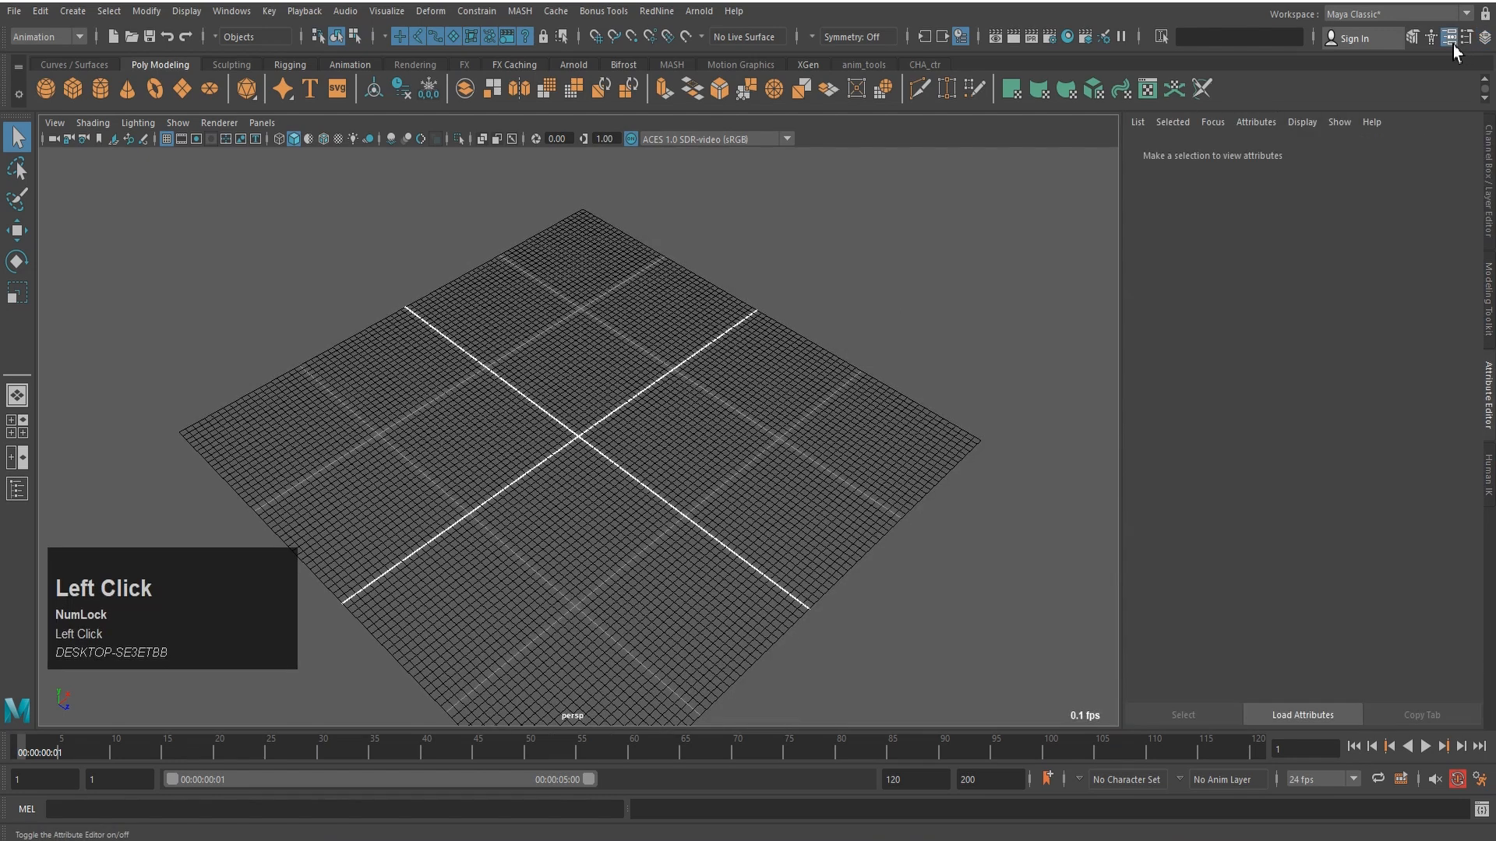
left_click(1435, 44)
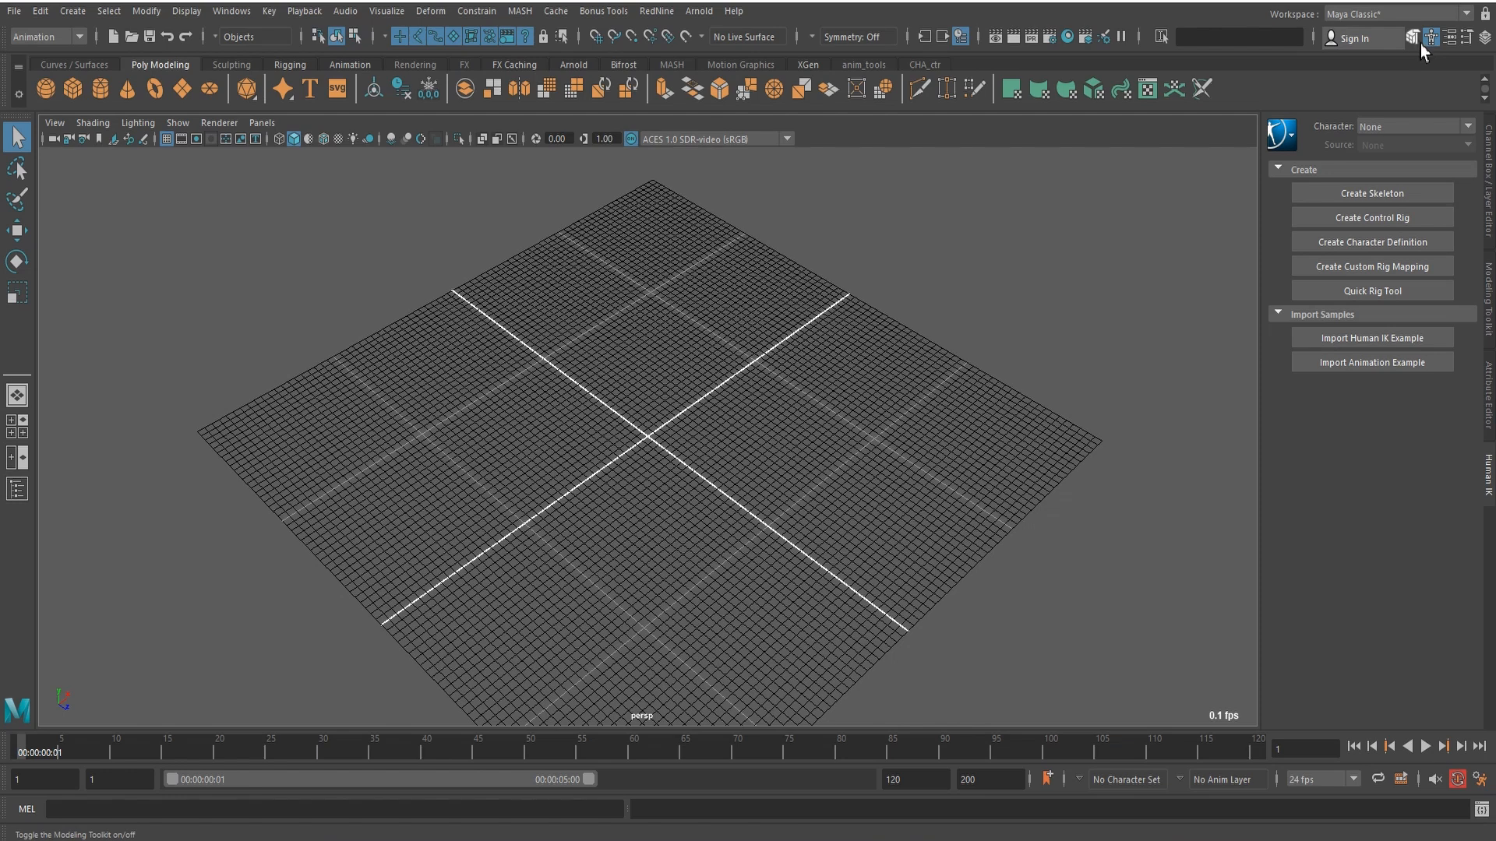
left_click(1414, 41)
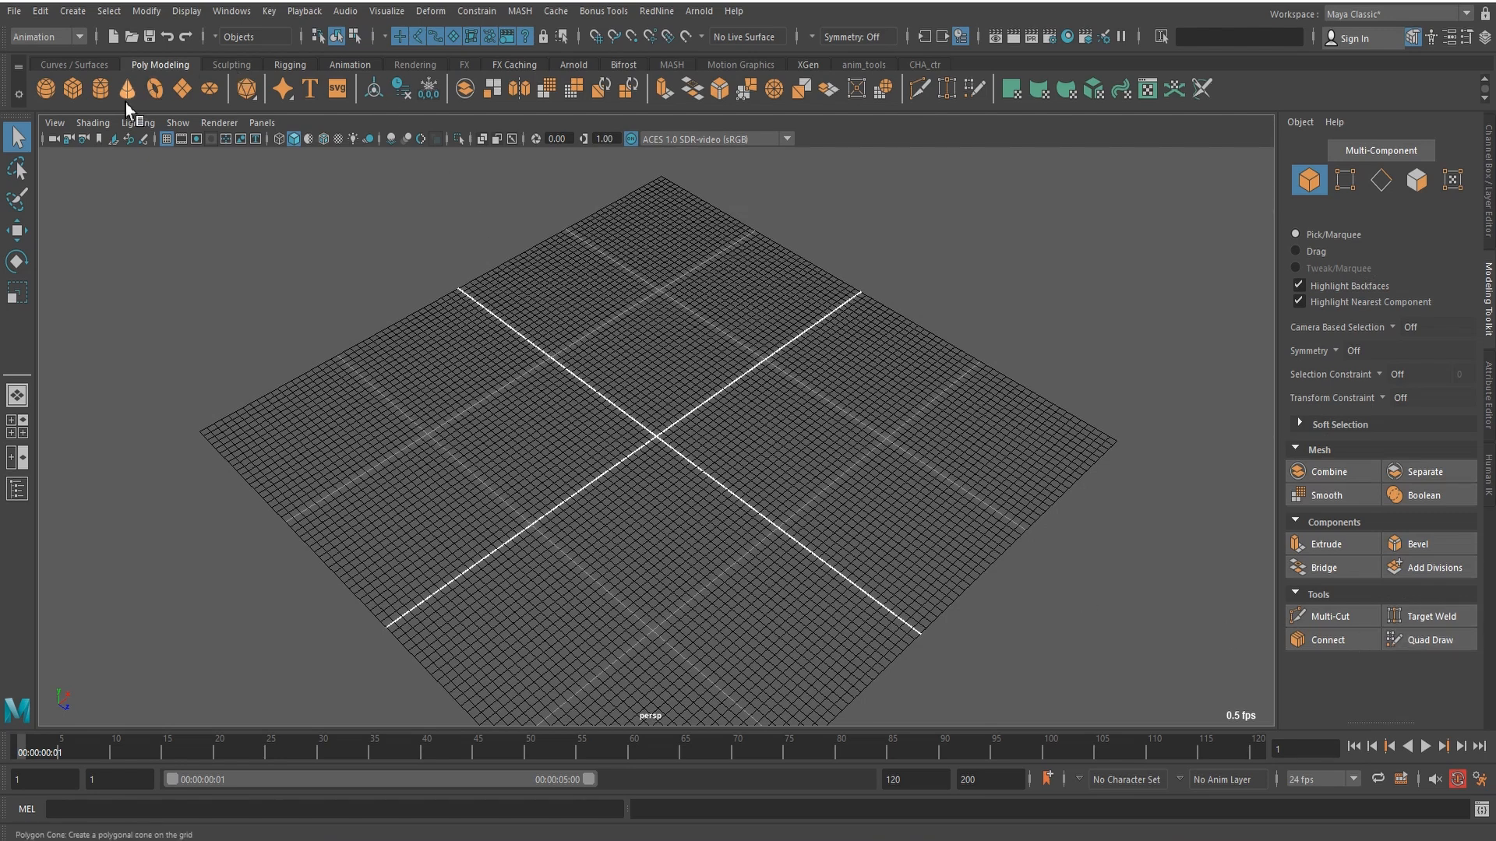
Step: Browse the Curves / Surfaces, Poly Modeling, Sculpting and Rigging shelves to examine their tools
left_click(62, 67)
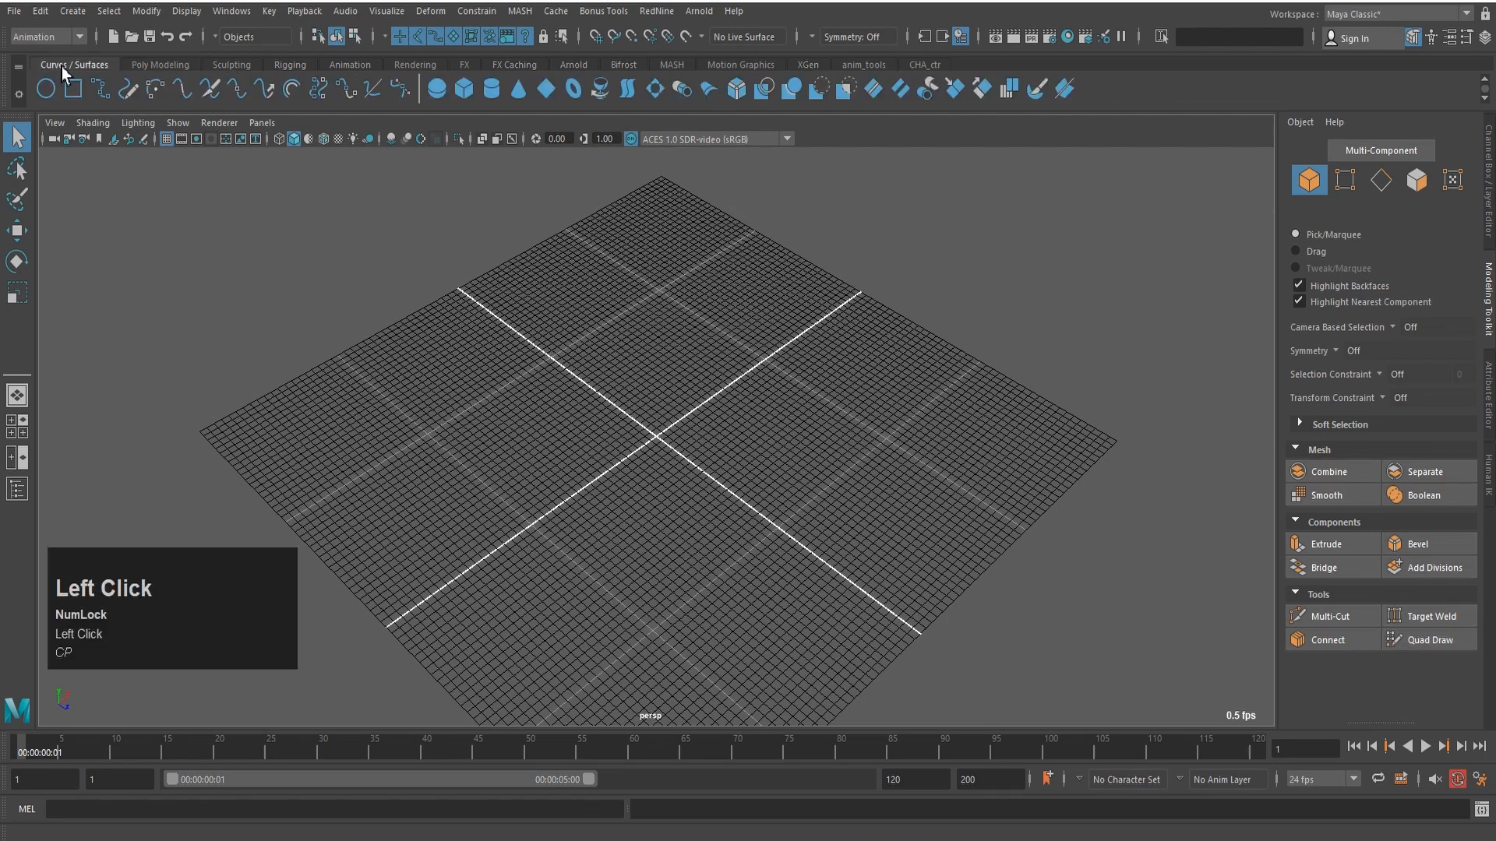
left_click(146, 67)
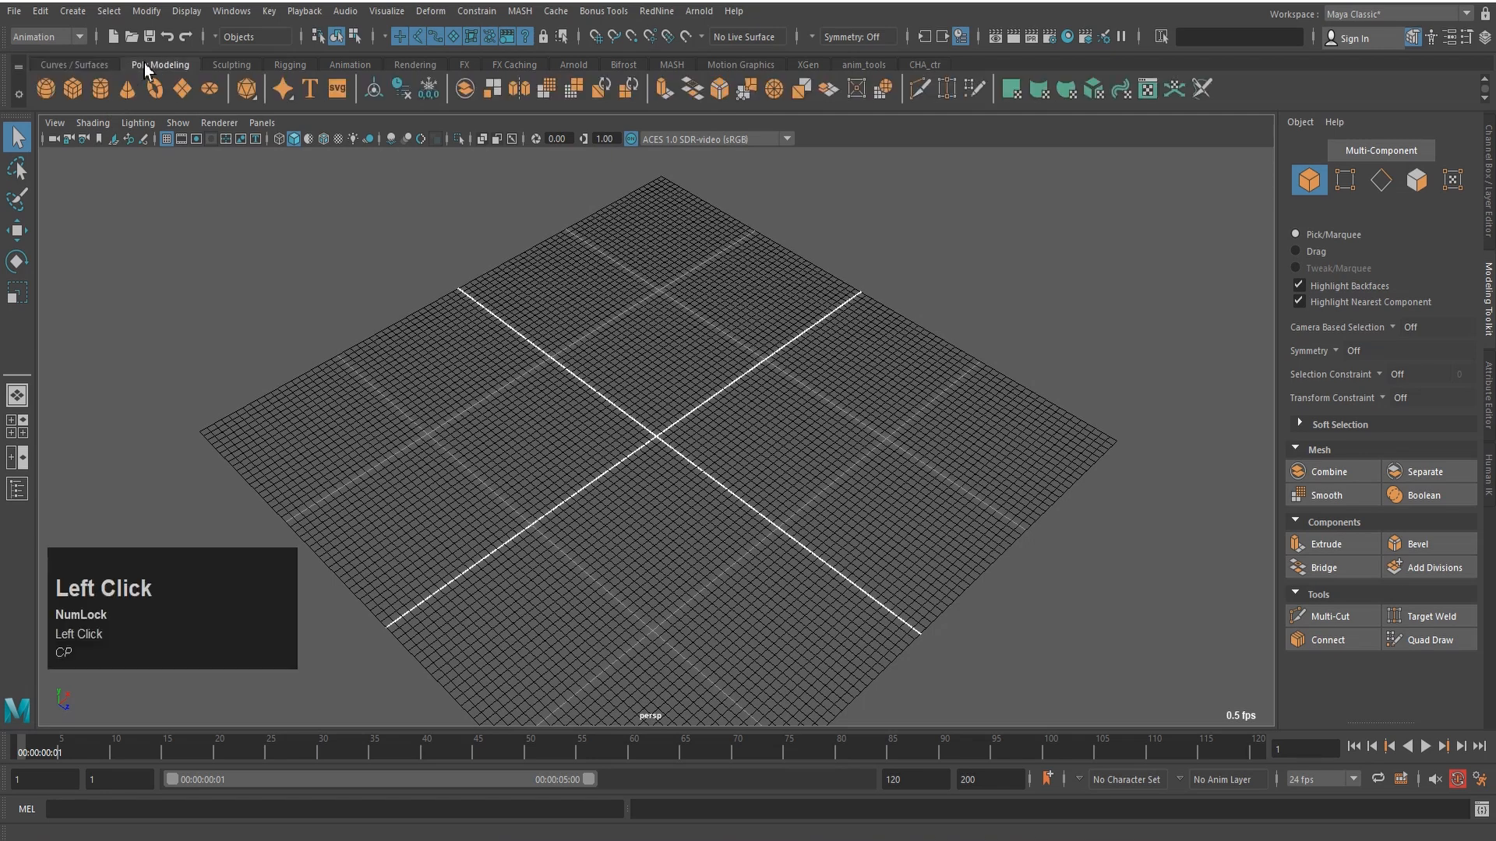
left_click(99, 67)
scroll(99, 67, "down", 1)
scroll(98, 67, "up", 1)
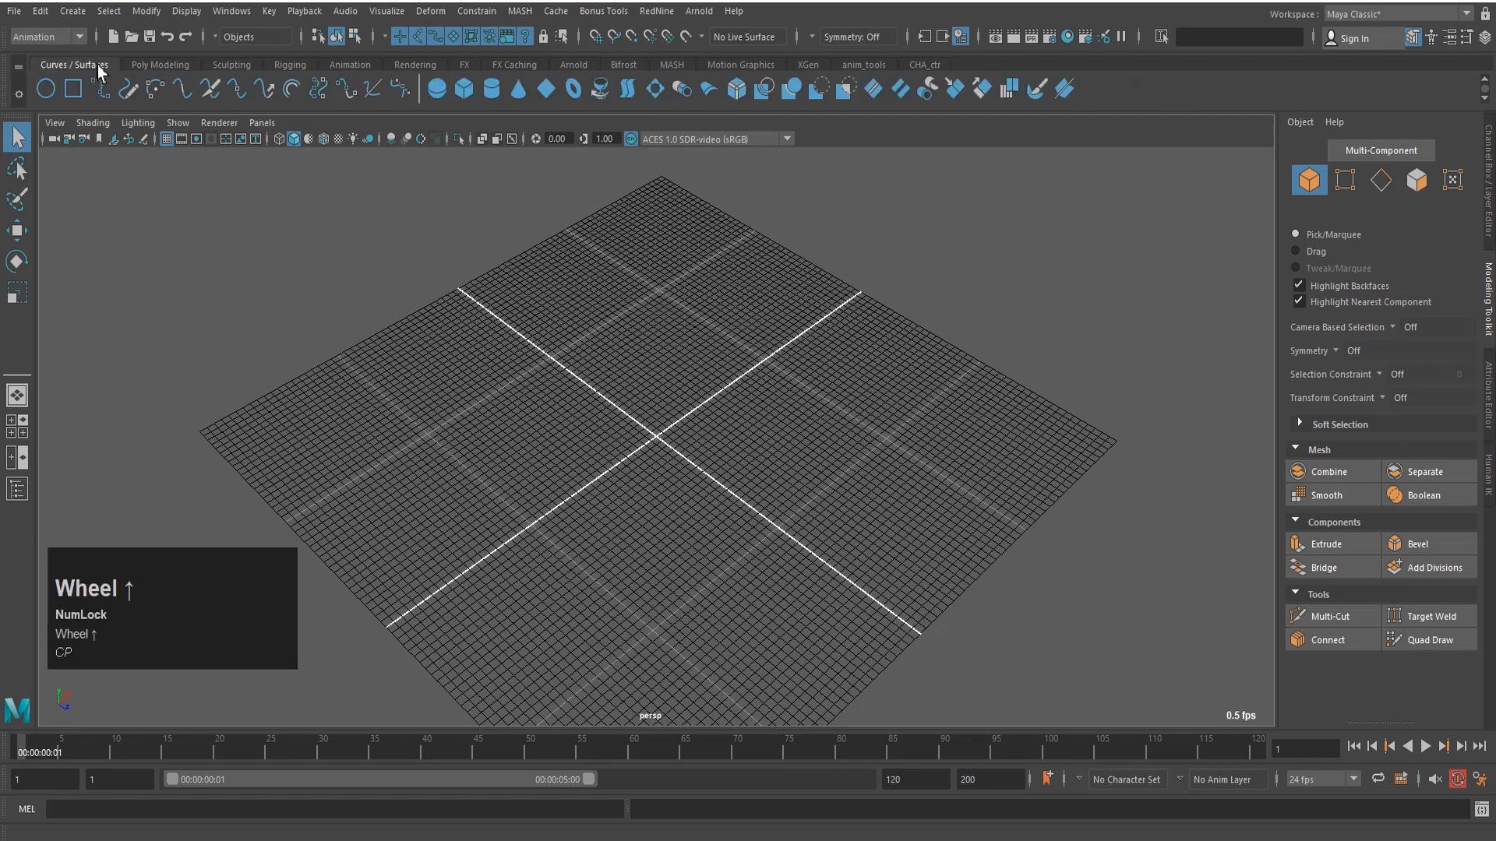
scroll(99, 69, "down", 1)
scroll(99, 68, "up", 1)
scroll(99, 69, "down", 1)
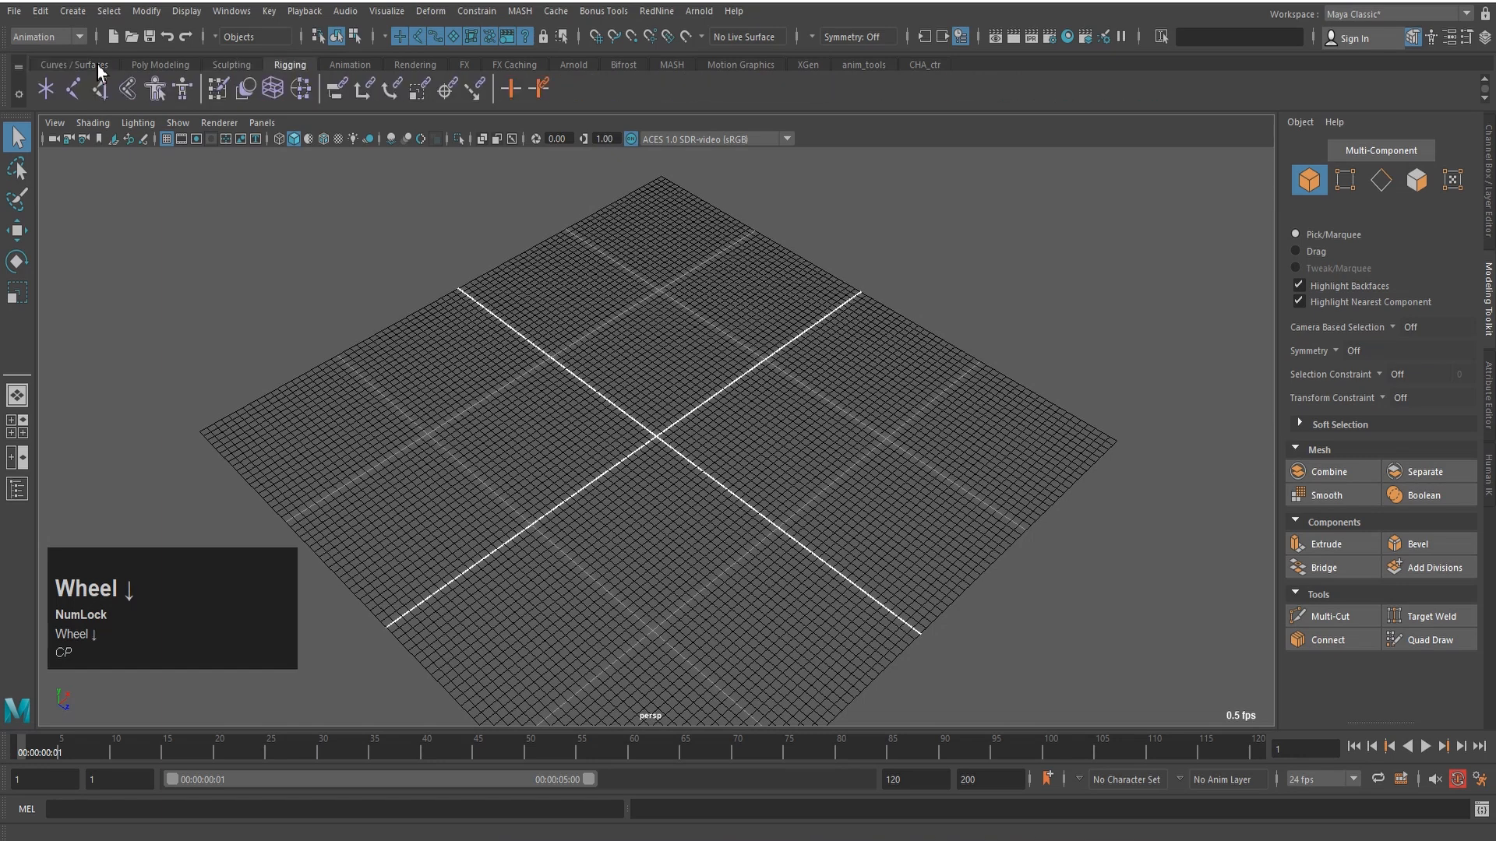
scroll(98, 69, "up", 1)
left_click(170, 66)
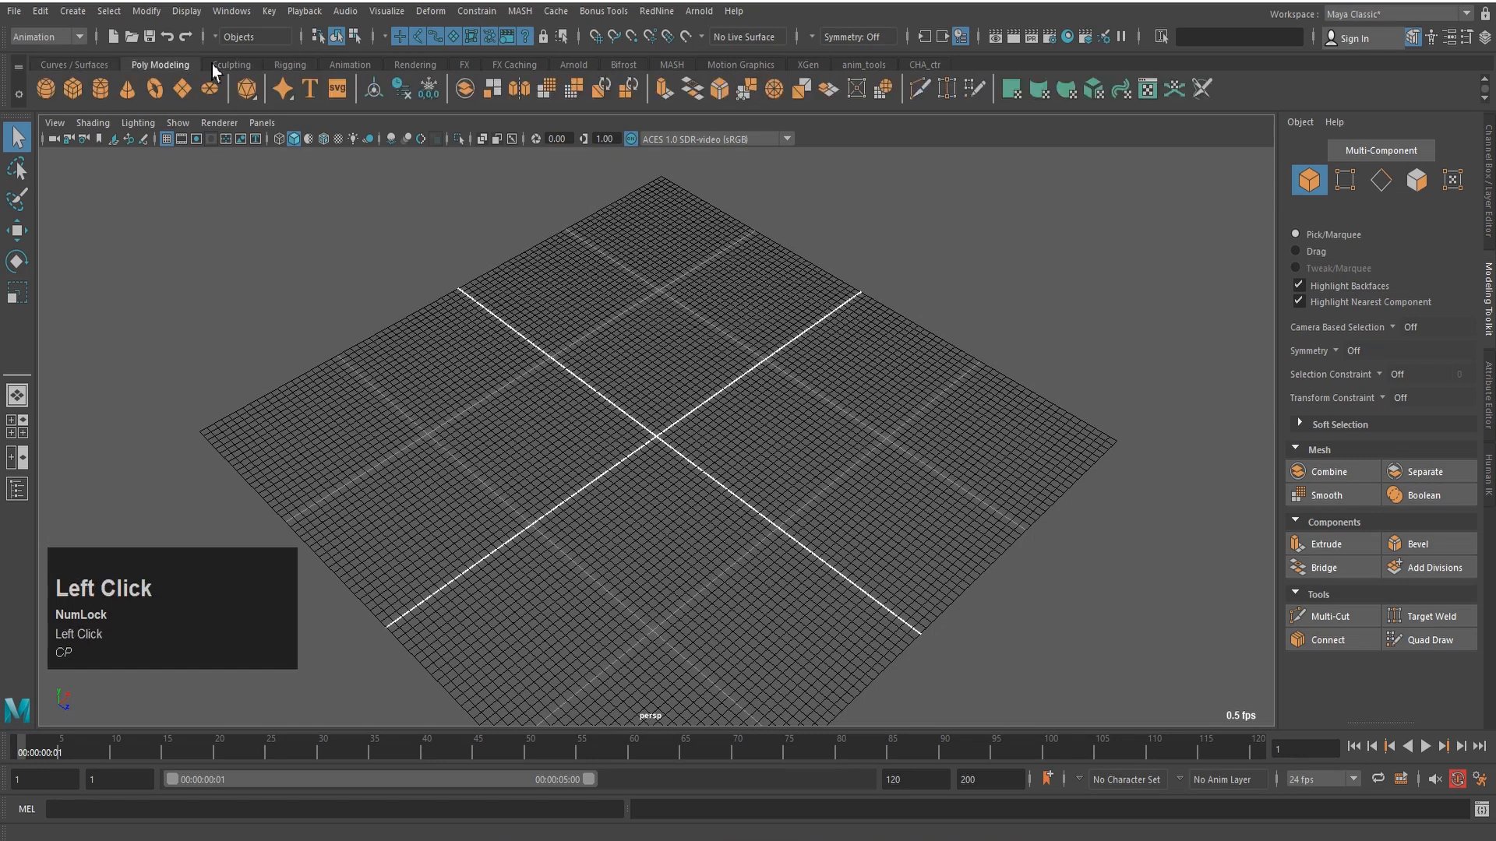
left_click(227, 66)
left_click(70, 67)
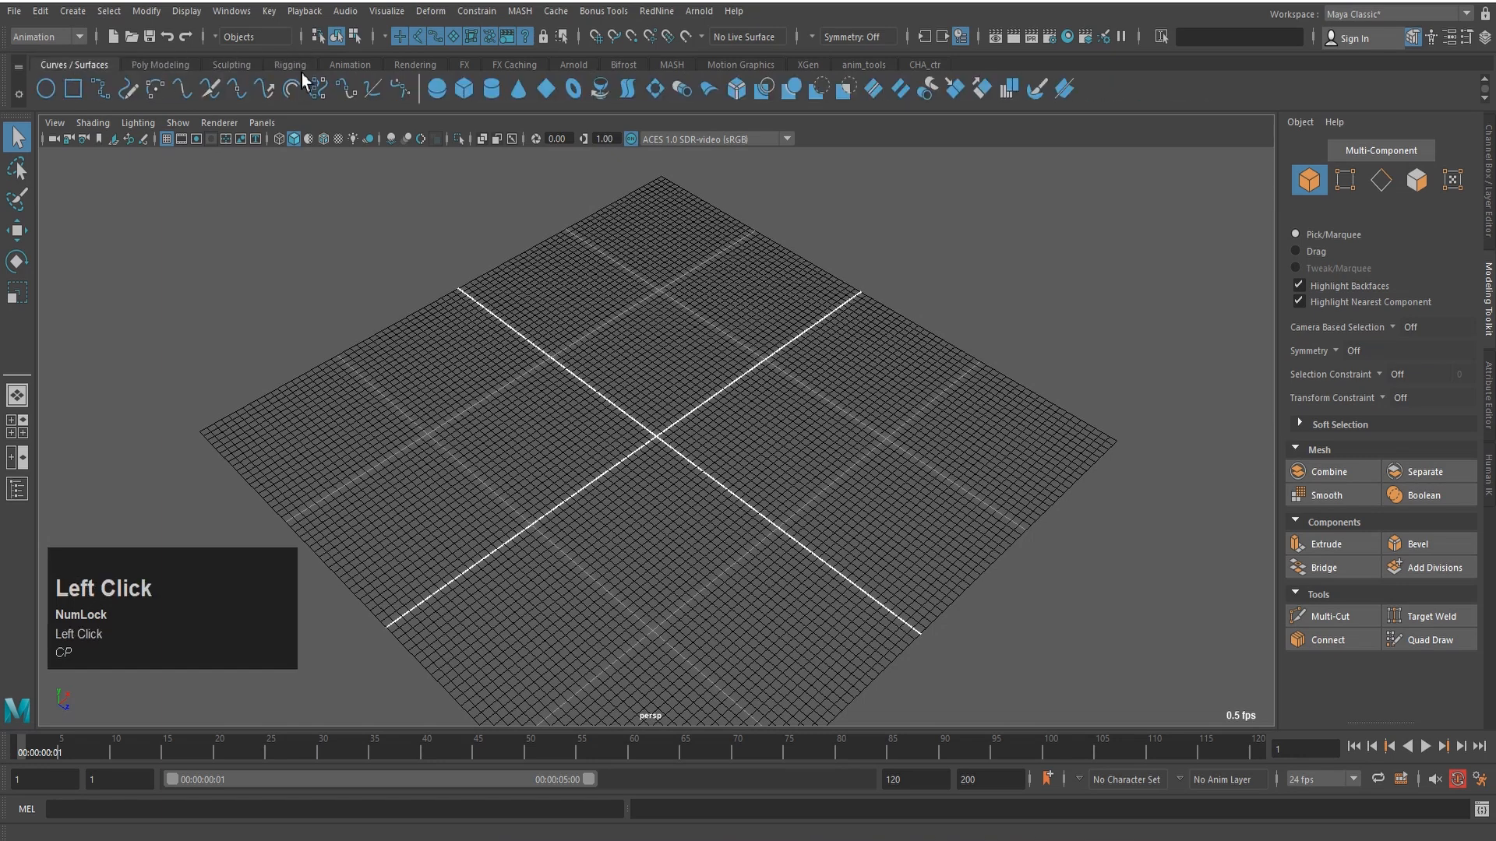
scroll(207, 76, "down", 2)
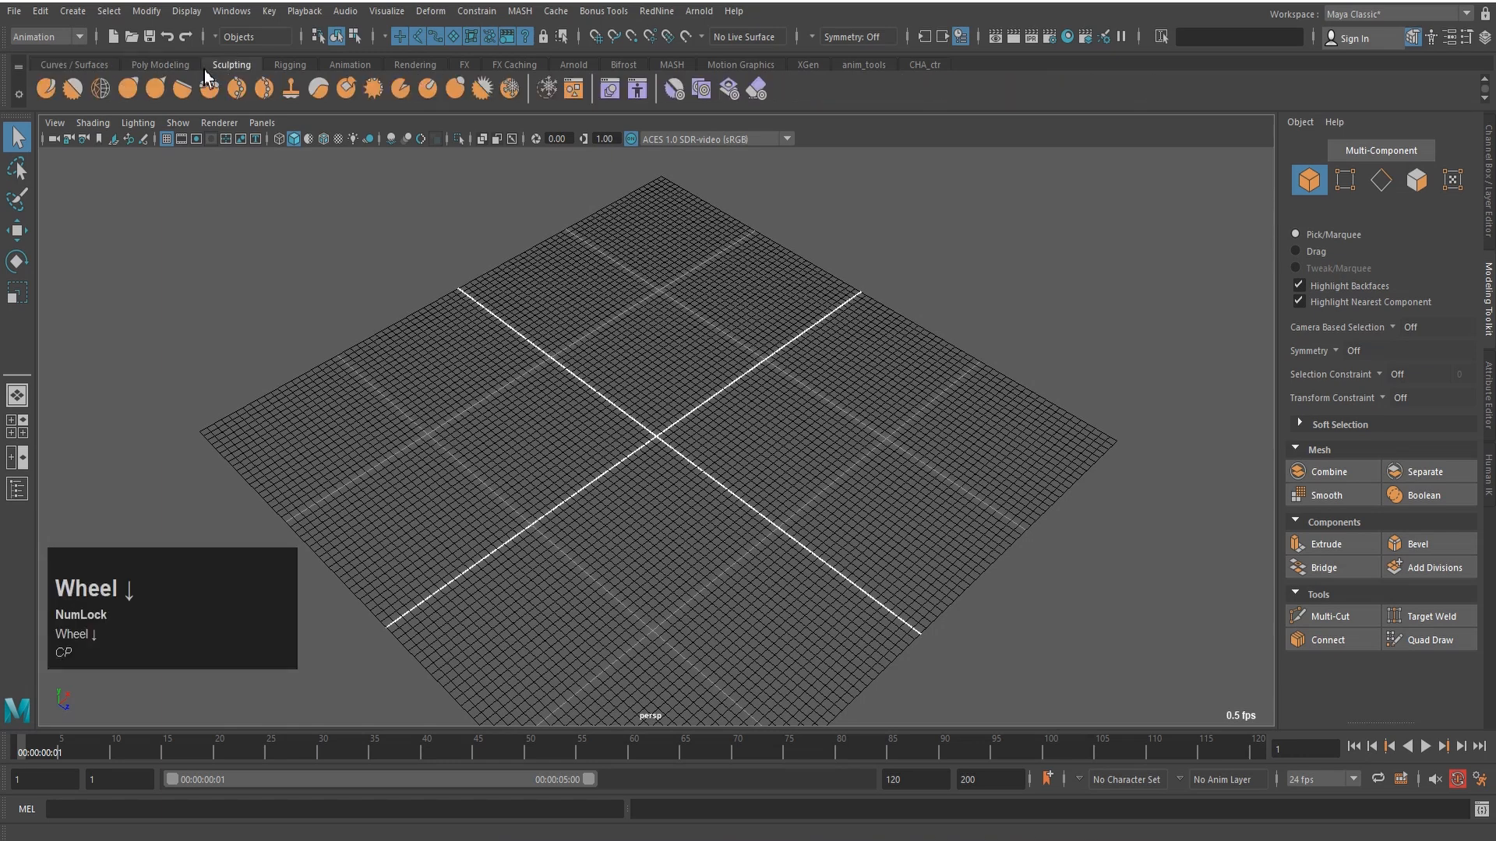
scroll(206, 76, "down", 2)
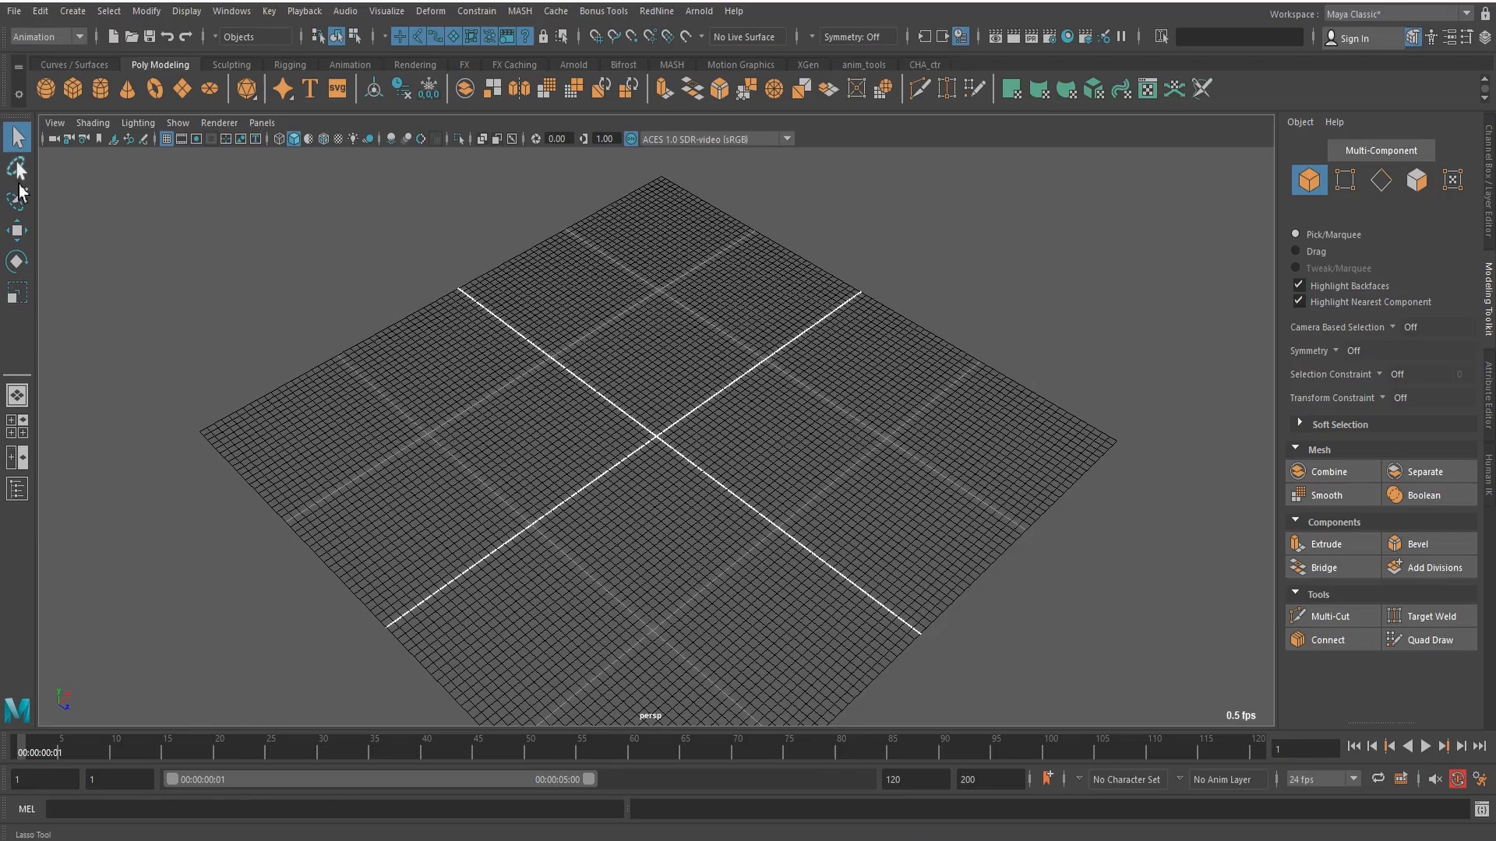
Step: Activate the Rotate tool, followed by the Scale tool
left_click(16, 261)
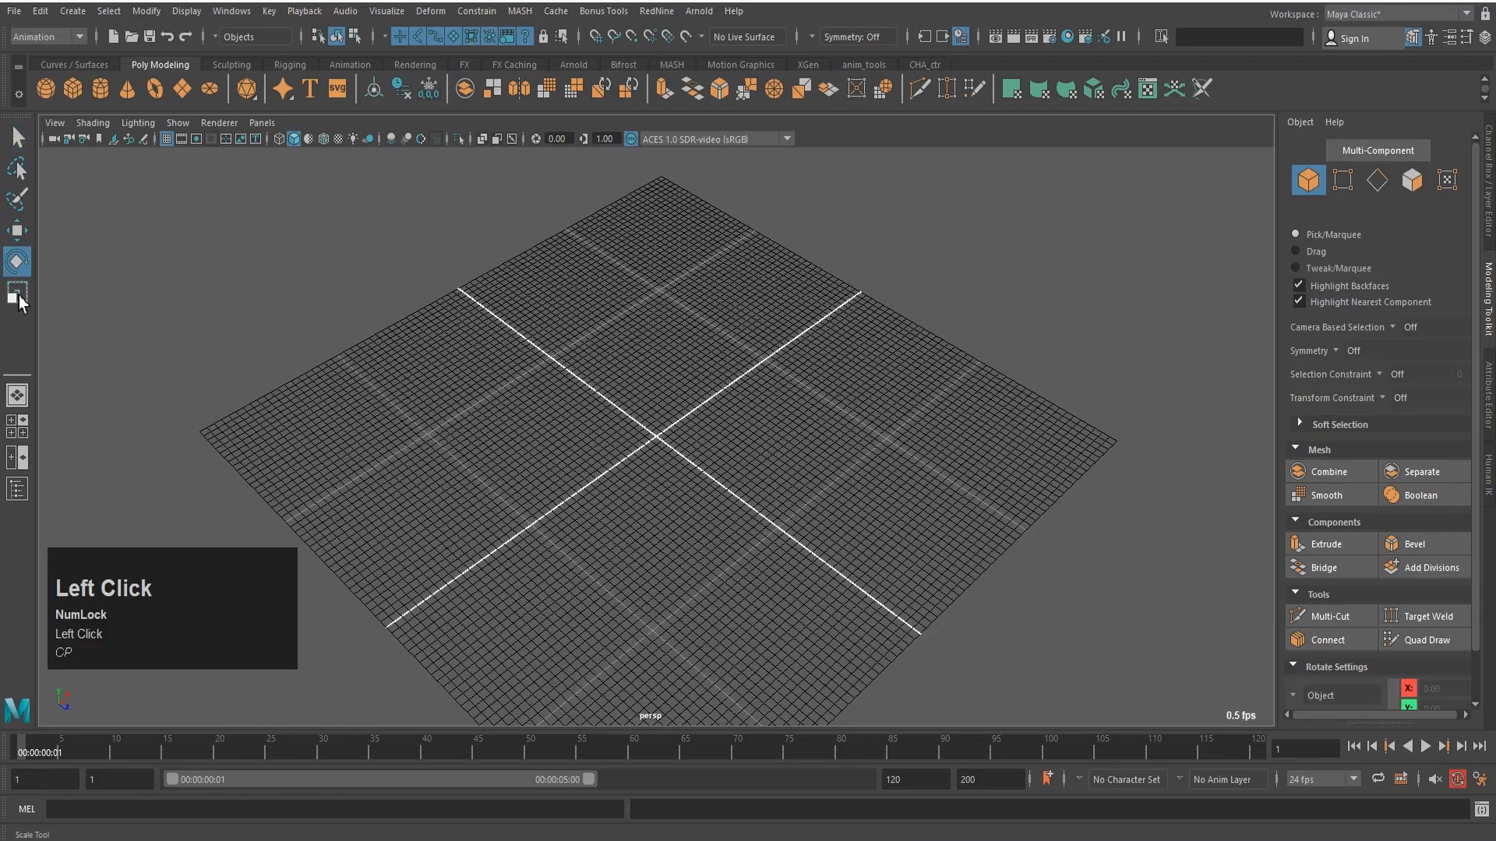
left_click(18, 296)
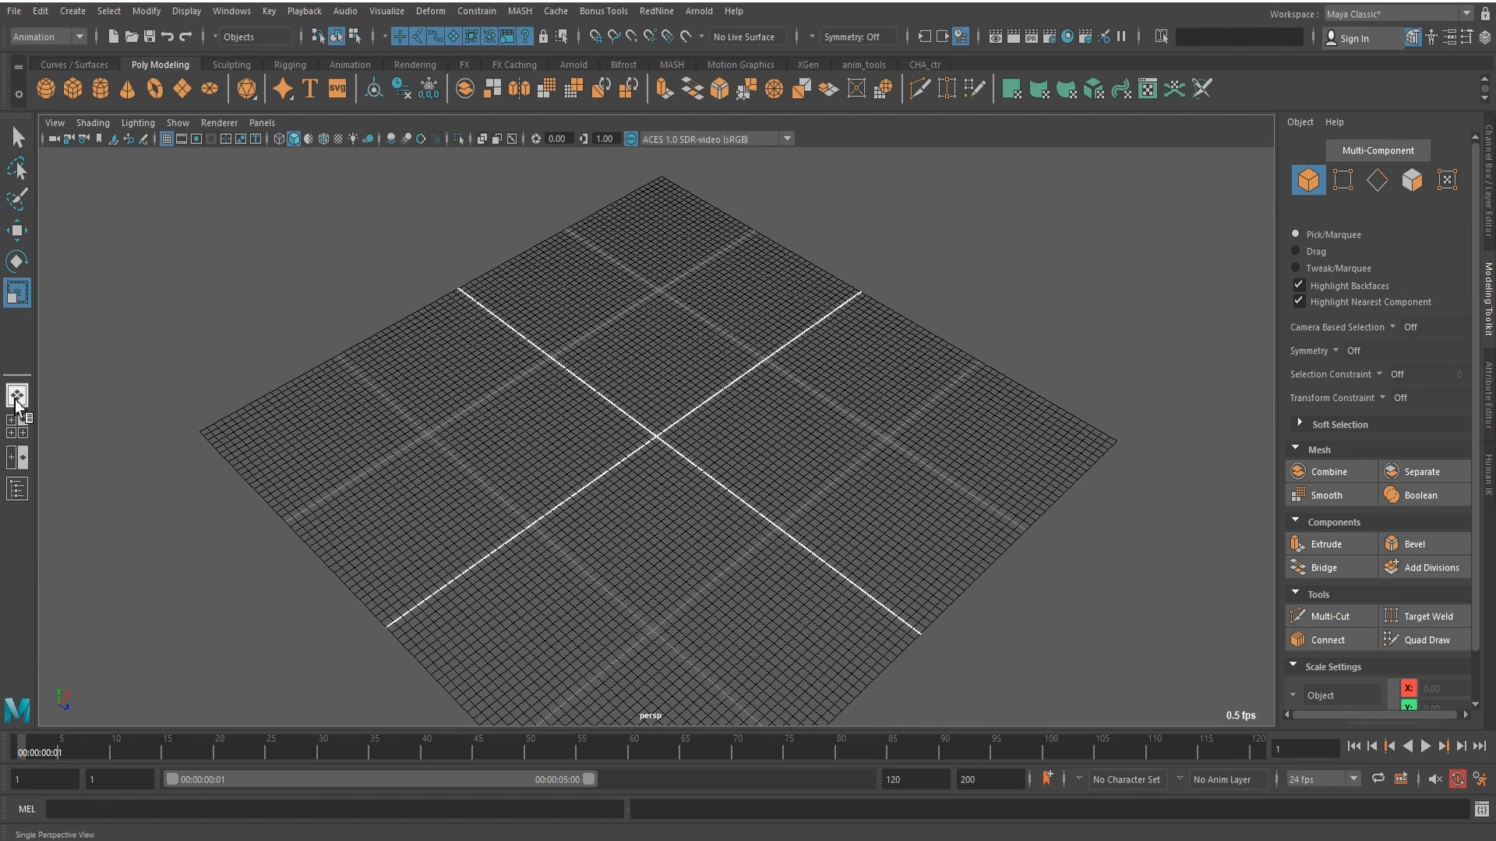
Step: Change from the four-view layout to side-by-side front and perspective views, and toggle the Outliner
left_click(17, 427)
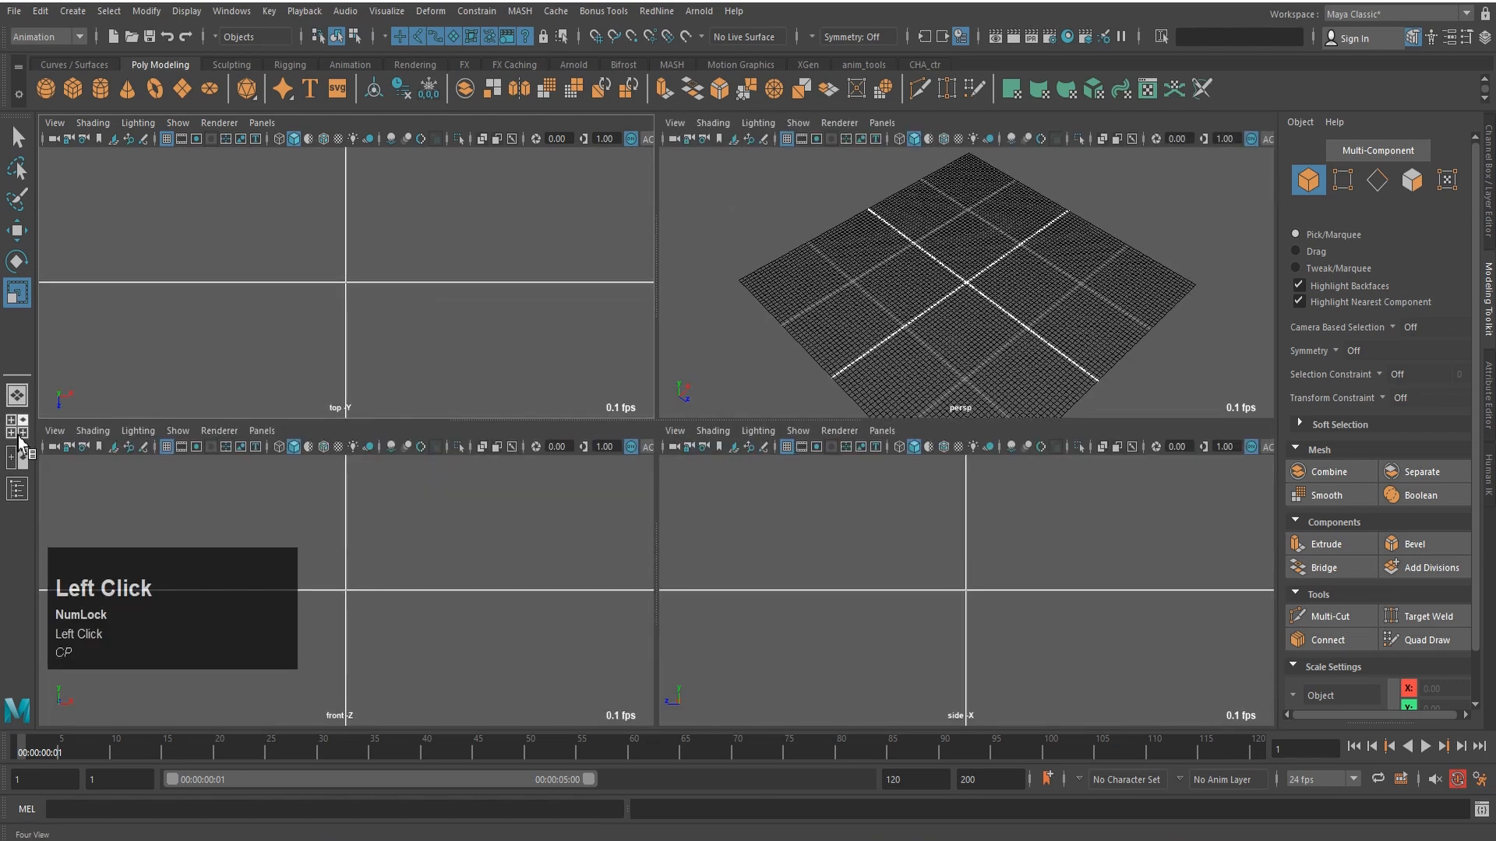
left_click(18, 458)
left_click(18, 495)
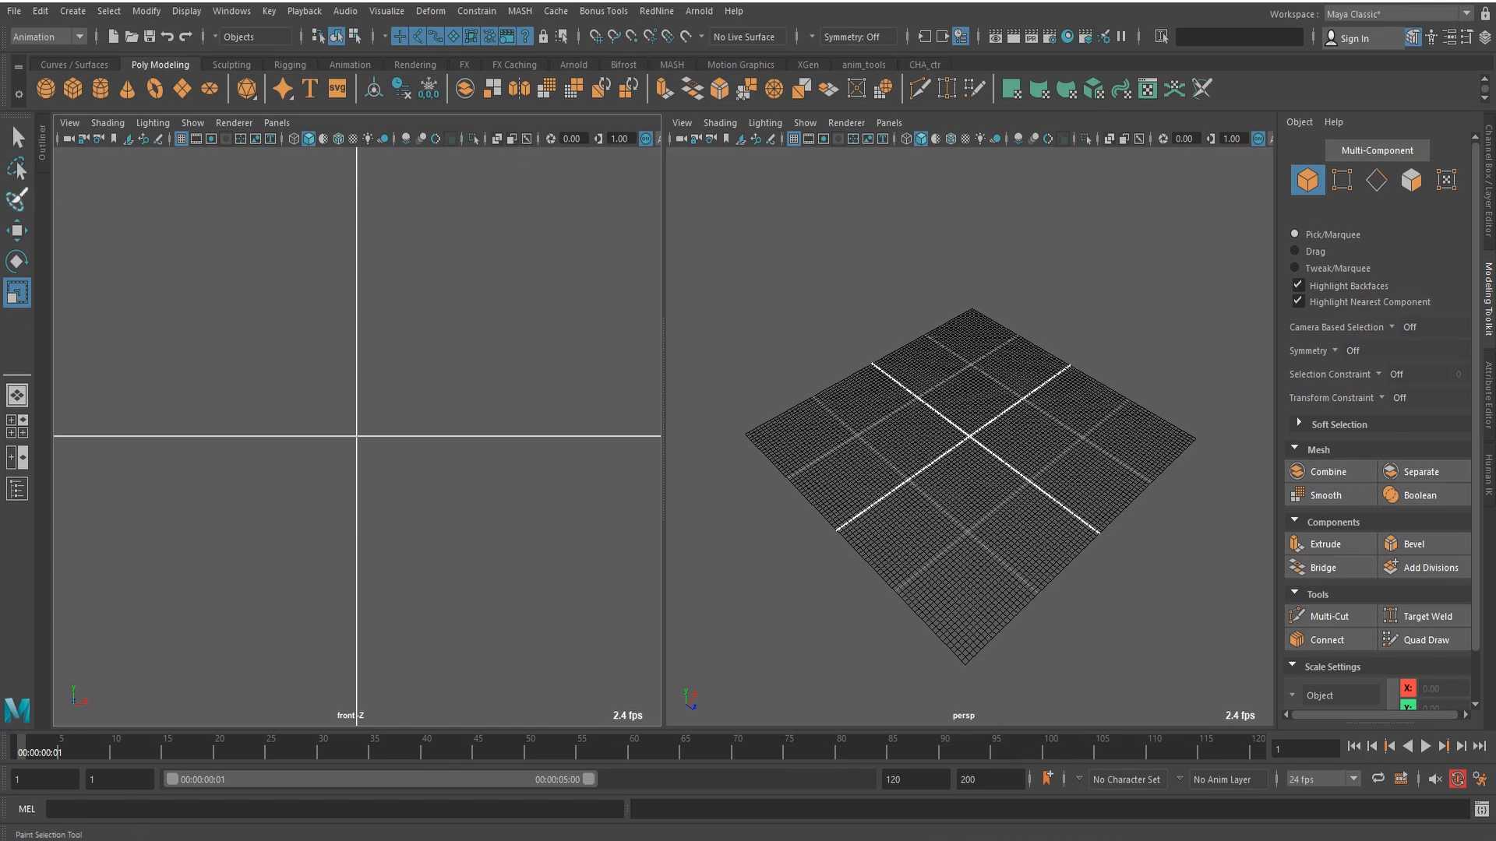
Step: Return to the Select tool and shift the playback range to frames 10 to 129
key("q")
key("q")
left_click_drag(84, 759, 24, 760)
left_click_drag(251, 785, 281, 788)
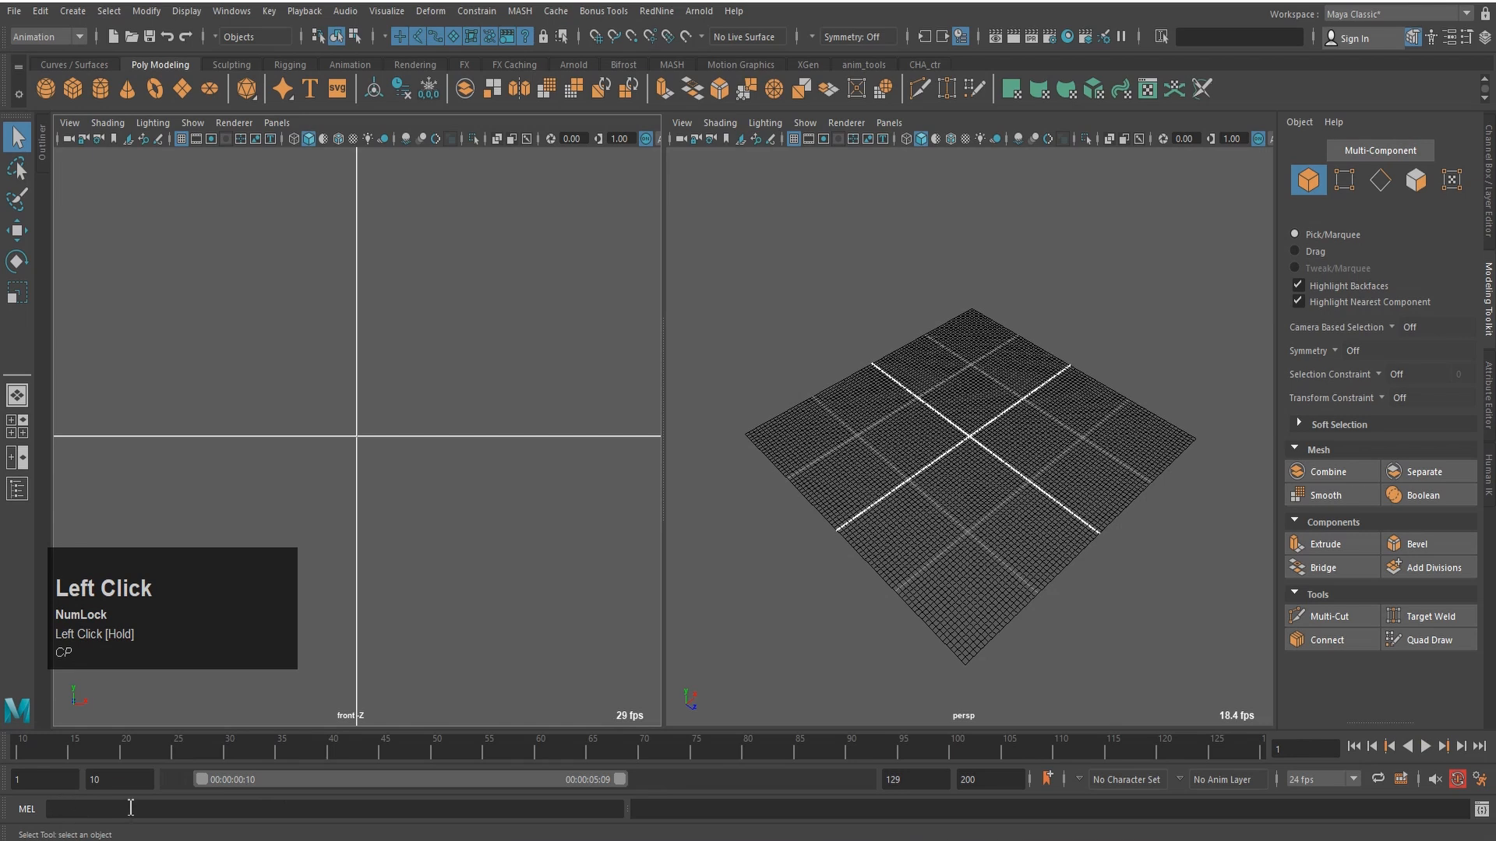
Step: Place the cursor in the MEL command line, followed by its result field
left_click(75, 810)
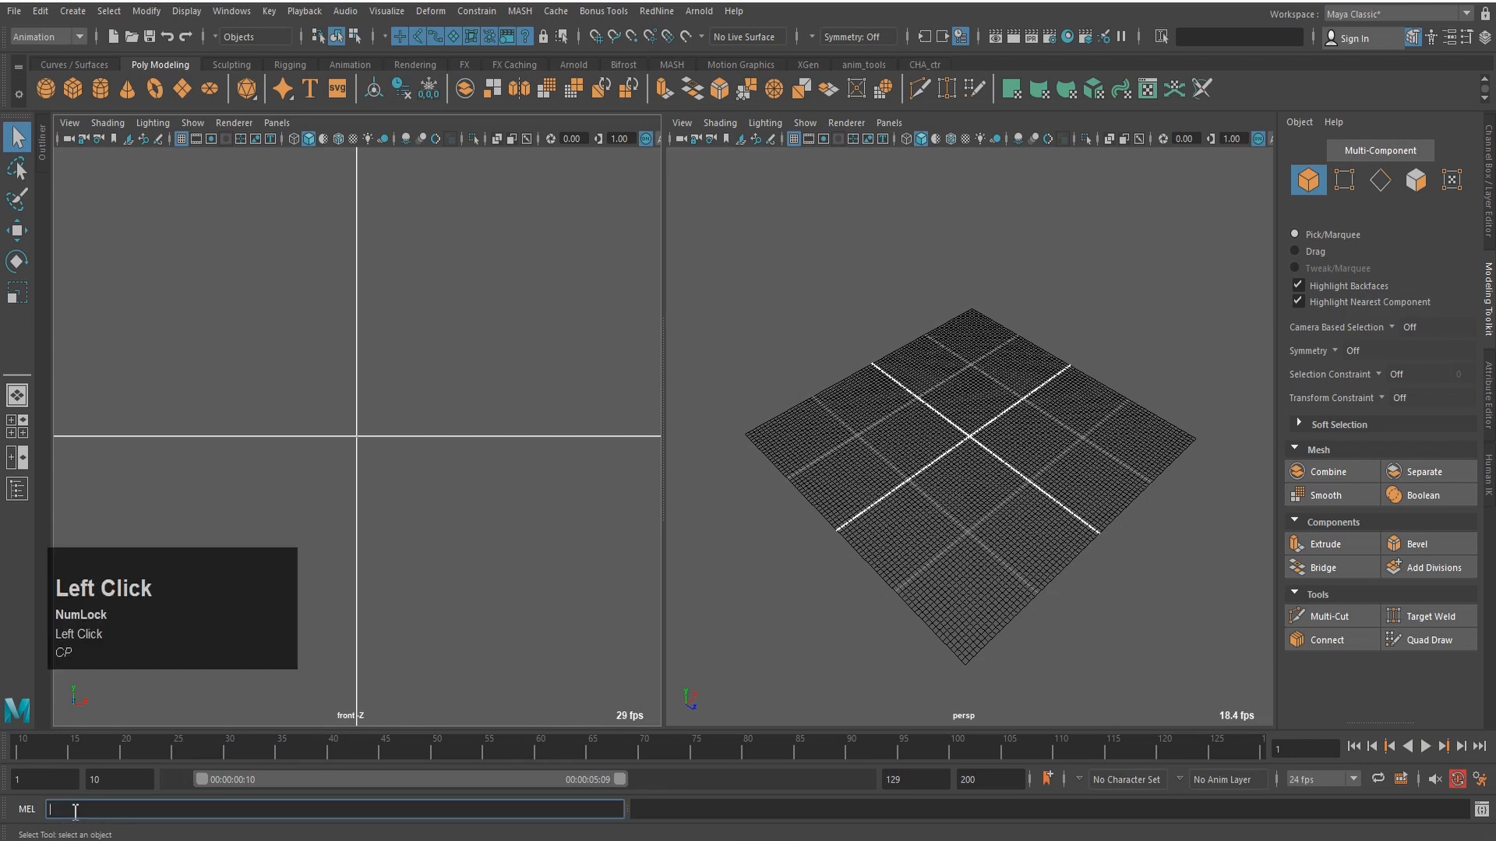
left_click(806, 812)
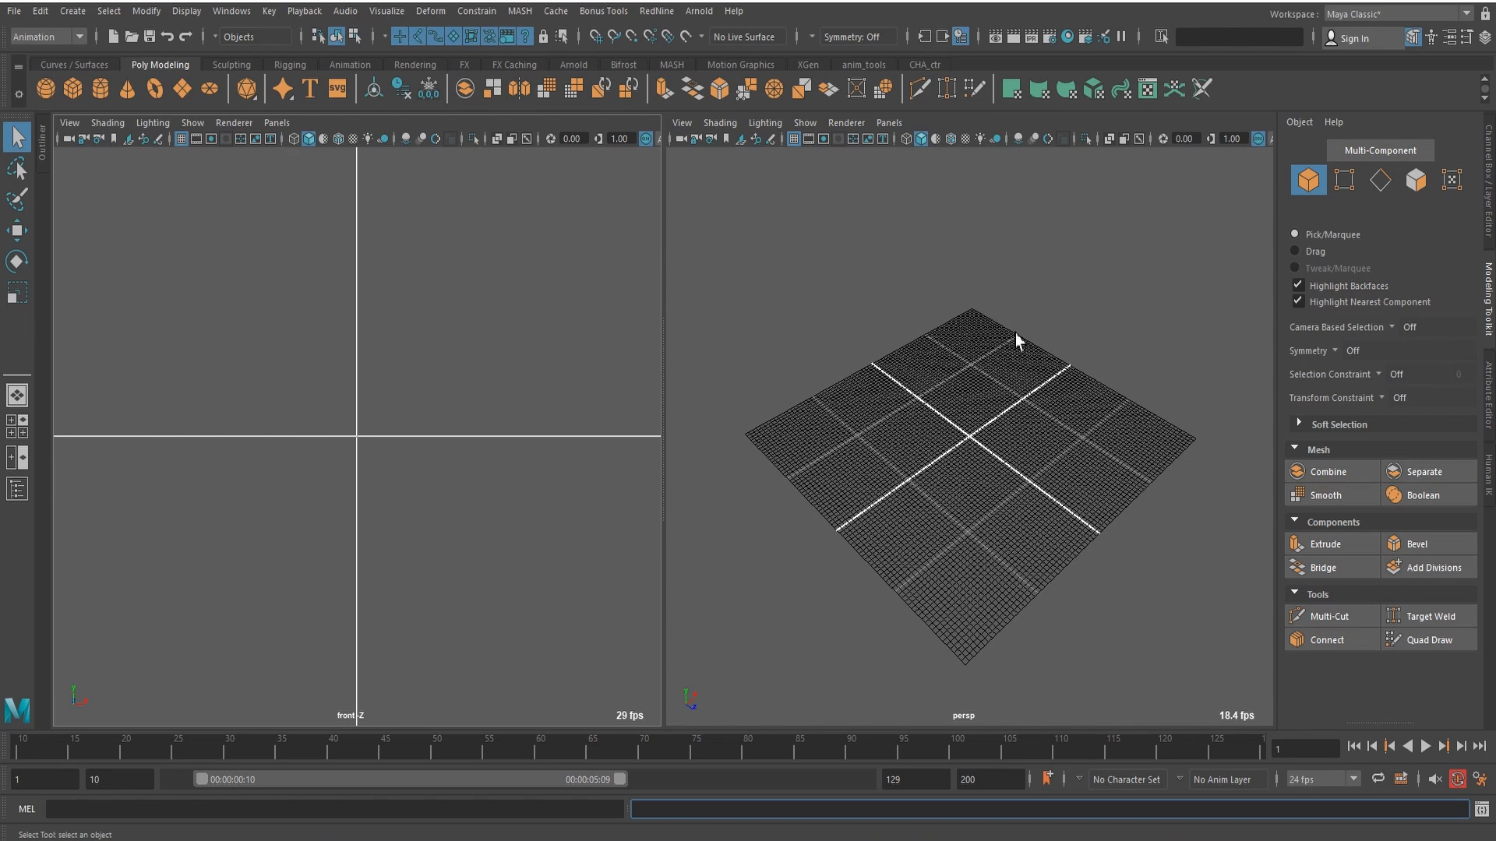
Step: Maximize the perspective view to a single view and restore the side-by-side front and perspective layout
key("space")
left_click(946, 296)
key("space")
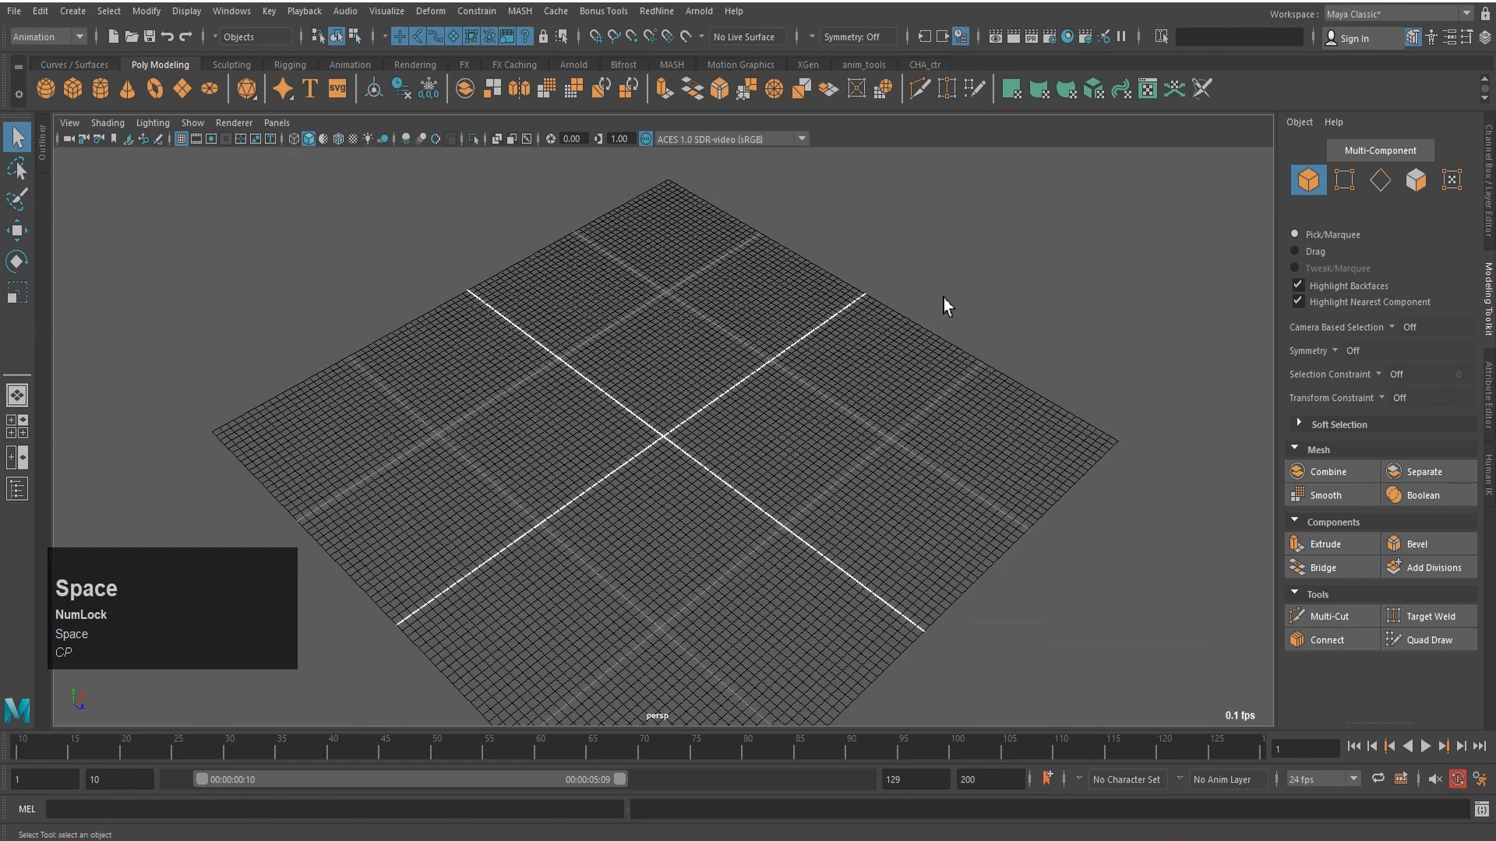
key("space")
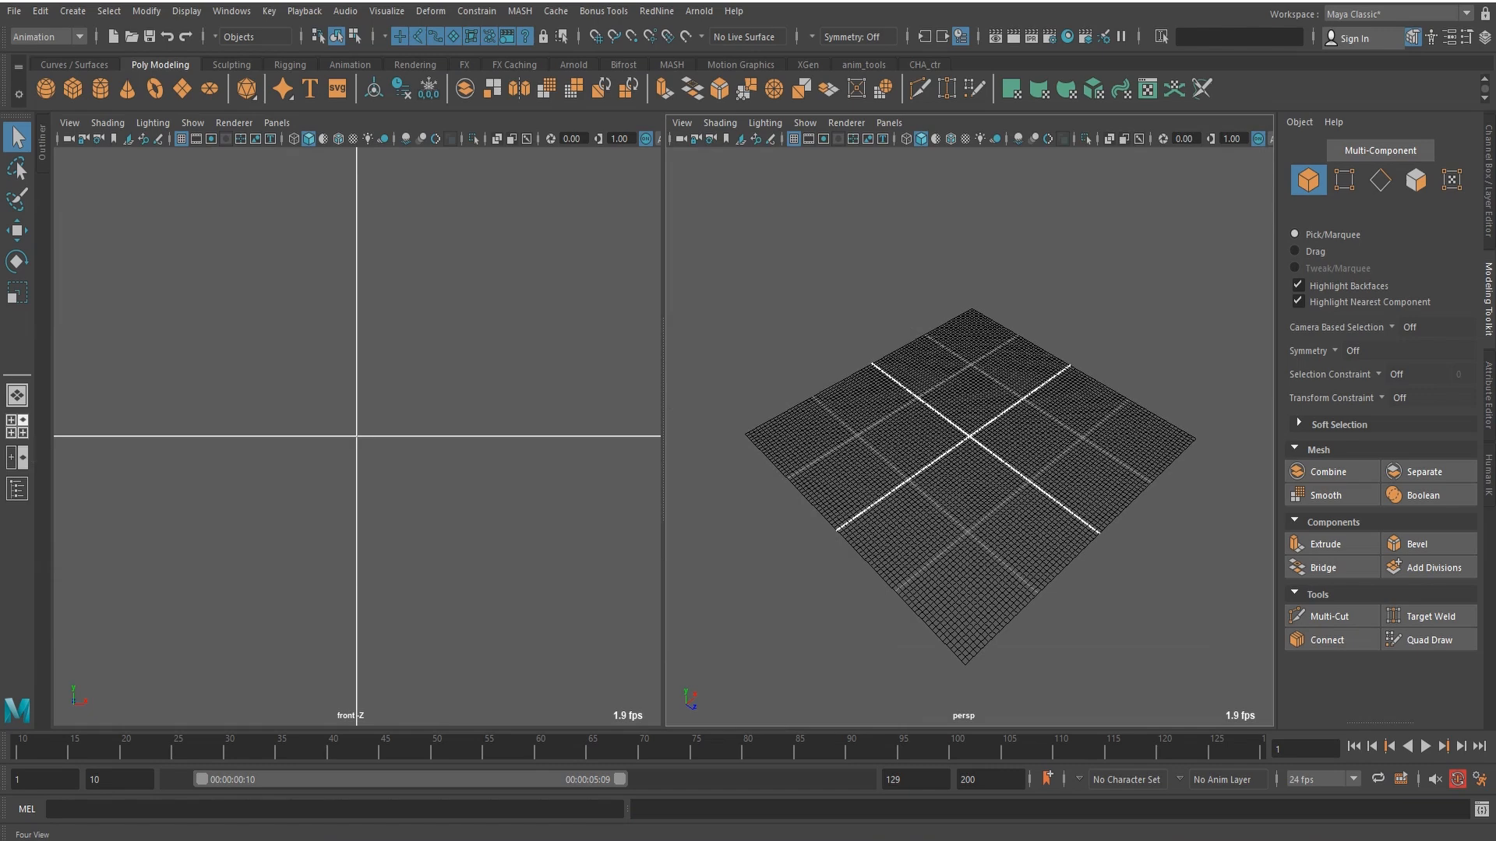
Step: Change to the four-view layout, show the hotbox briefly, and return to the single perspective view
left_click(17, 426)
key("space")
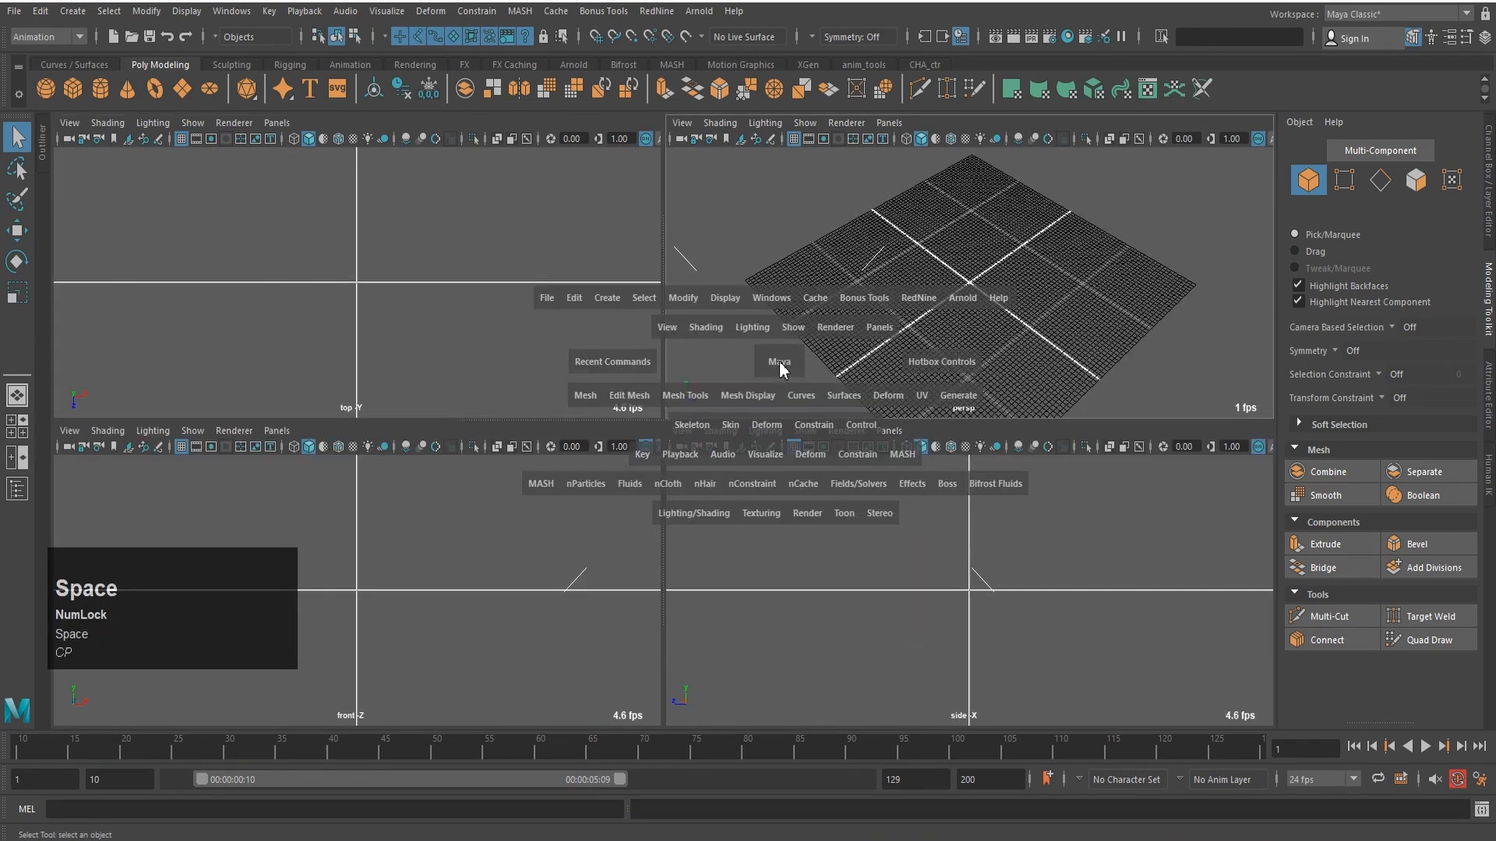
key("space")
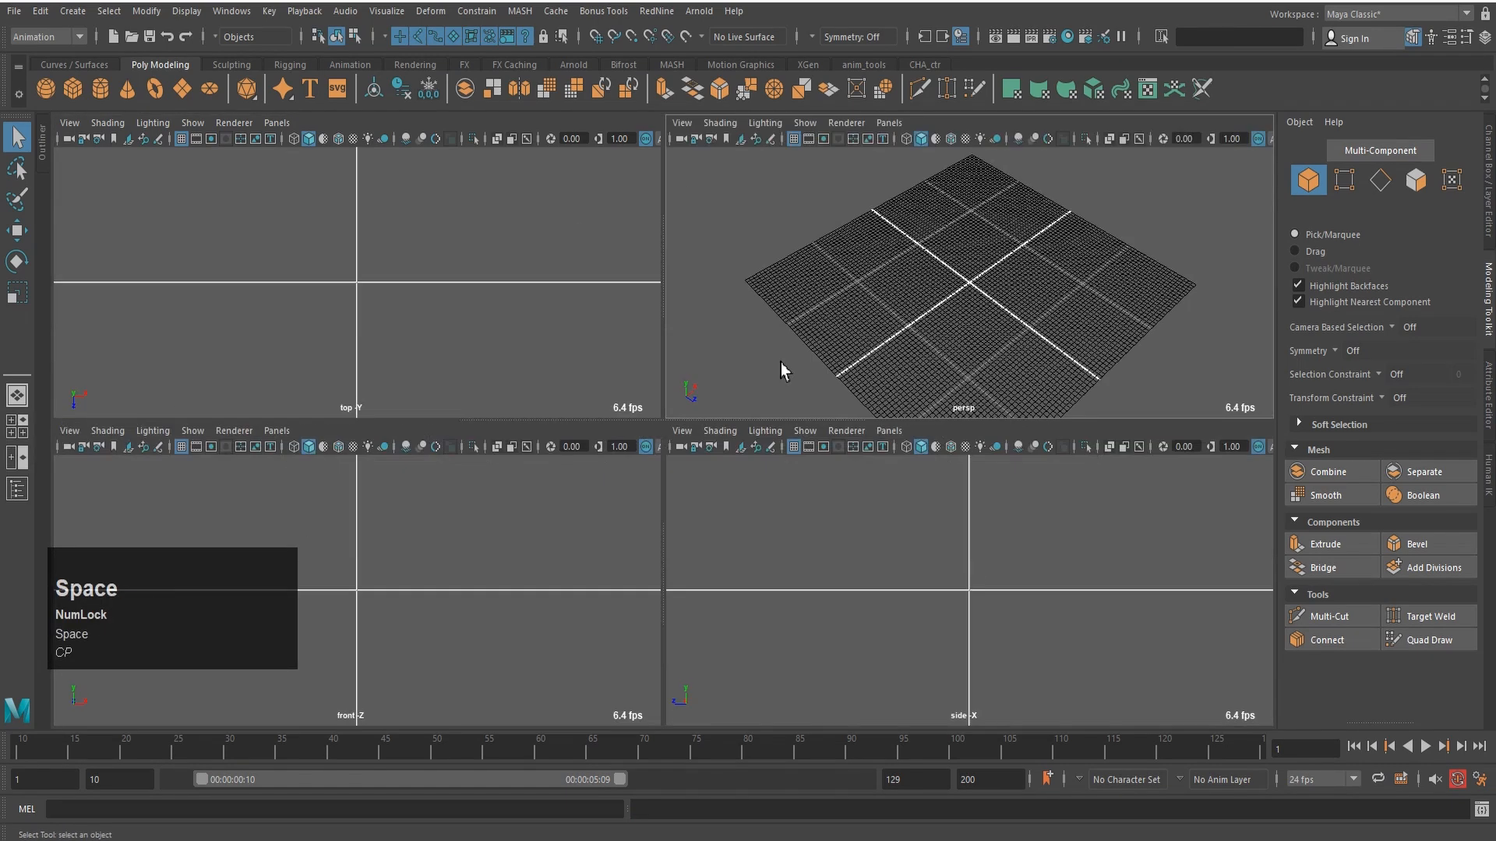
left_click(17, 426)
left_click(17, 395)
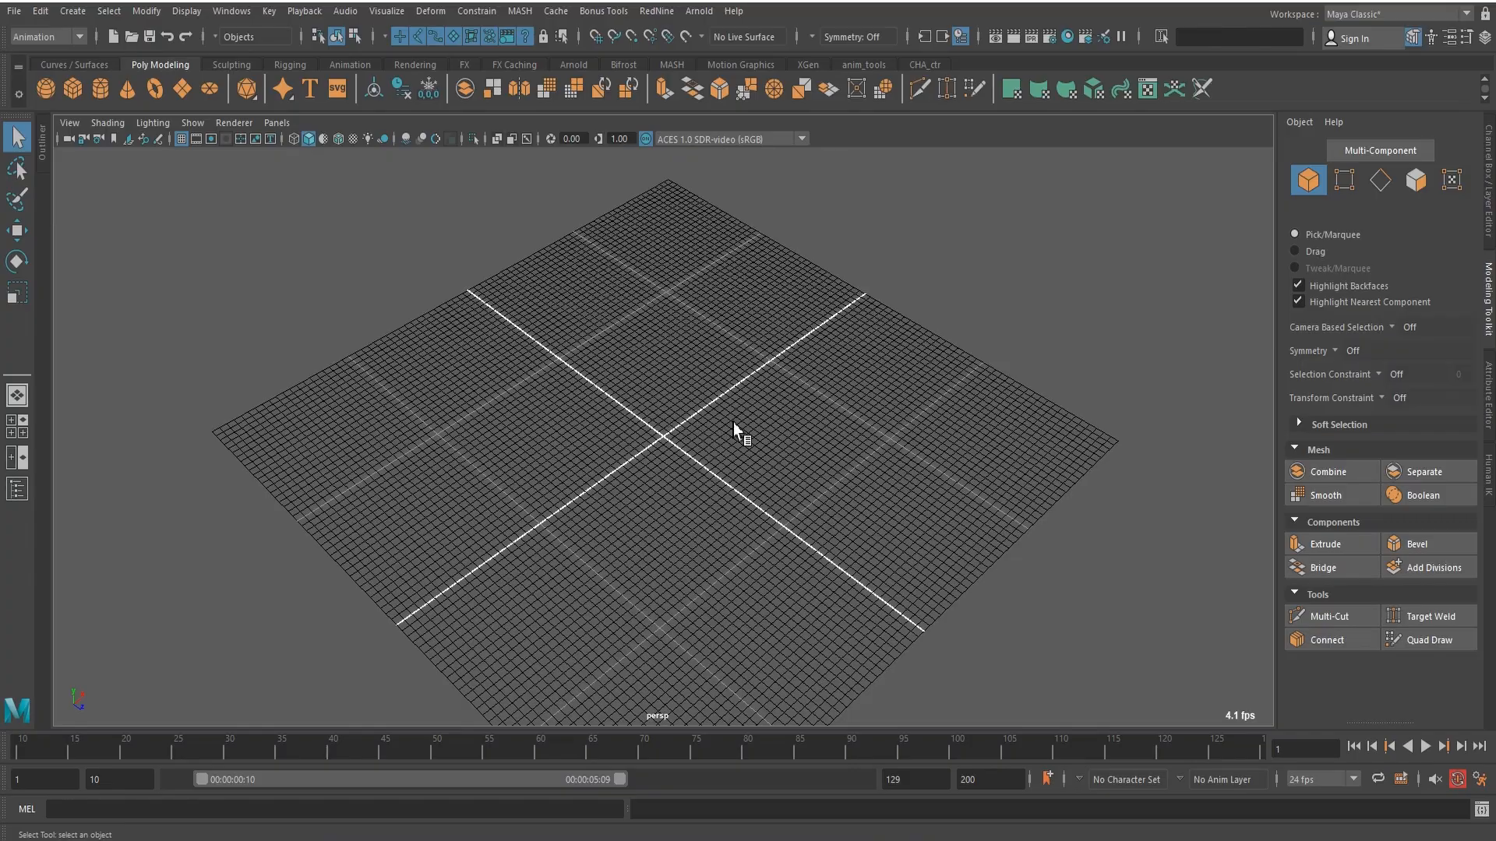
Step: Practise orbiting, zooming and panning around the empty grid in the perspective view
key("alt")
left_click_drag(643, 330, 598, 316, "alt")
right_click_drag(634, 296, 897, 312, "alt")
scroll(898, 320, "down", 5)
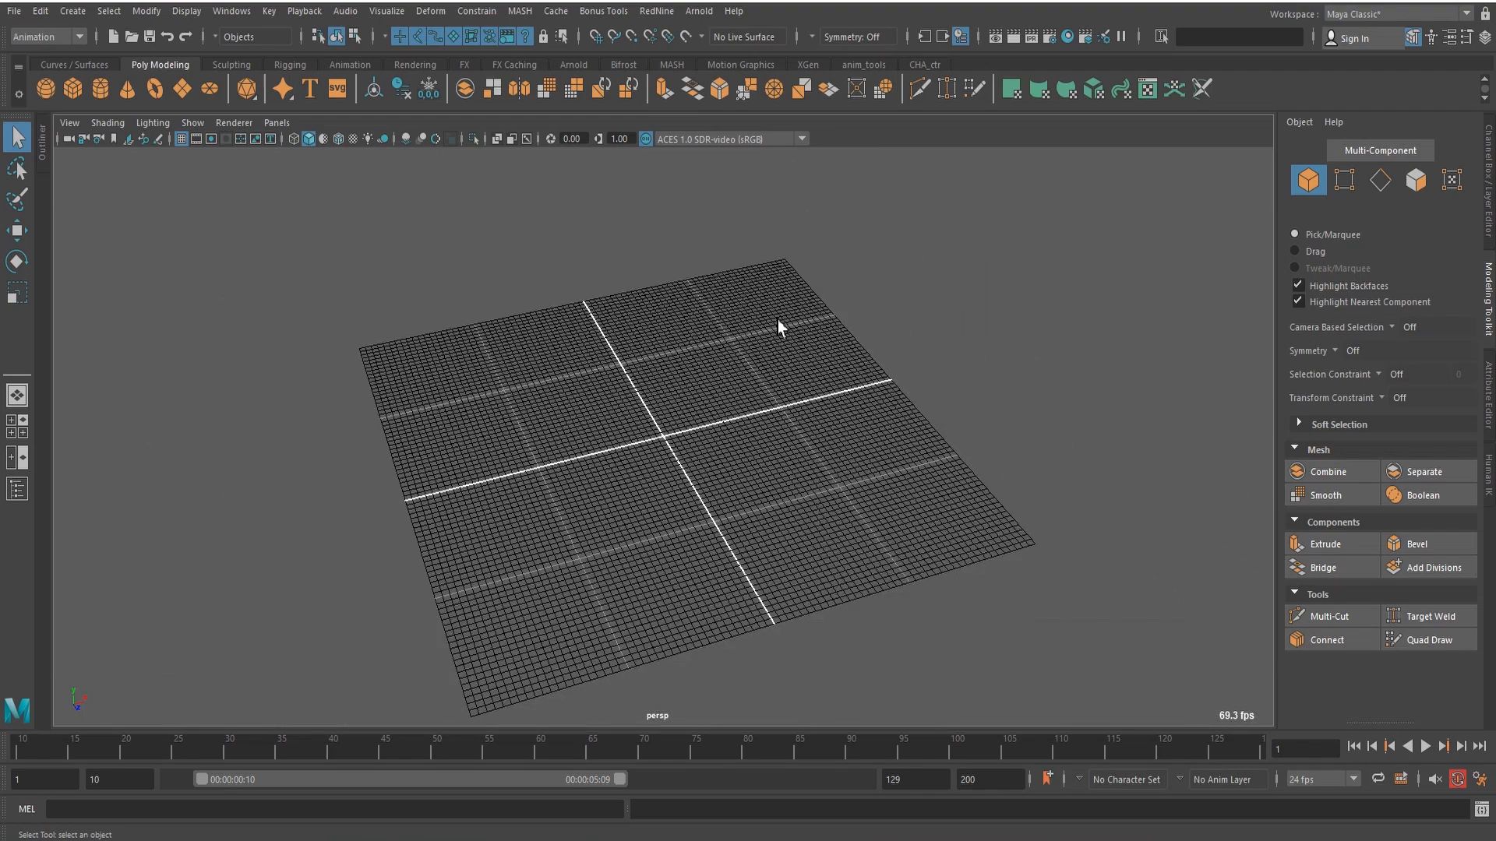
middle_click(606, 330, "alt")
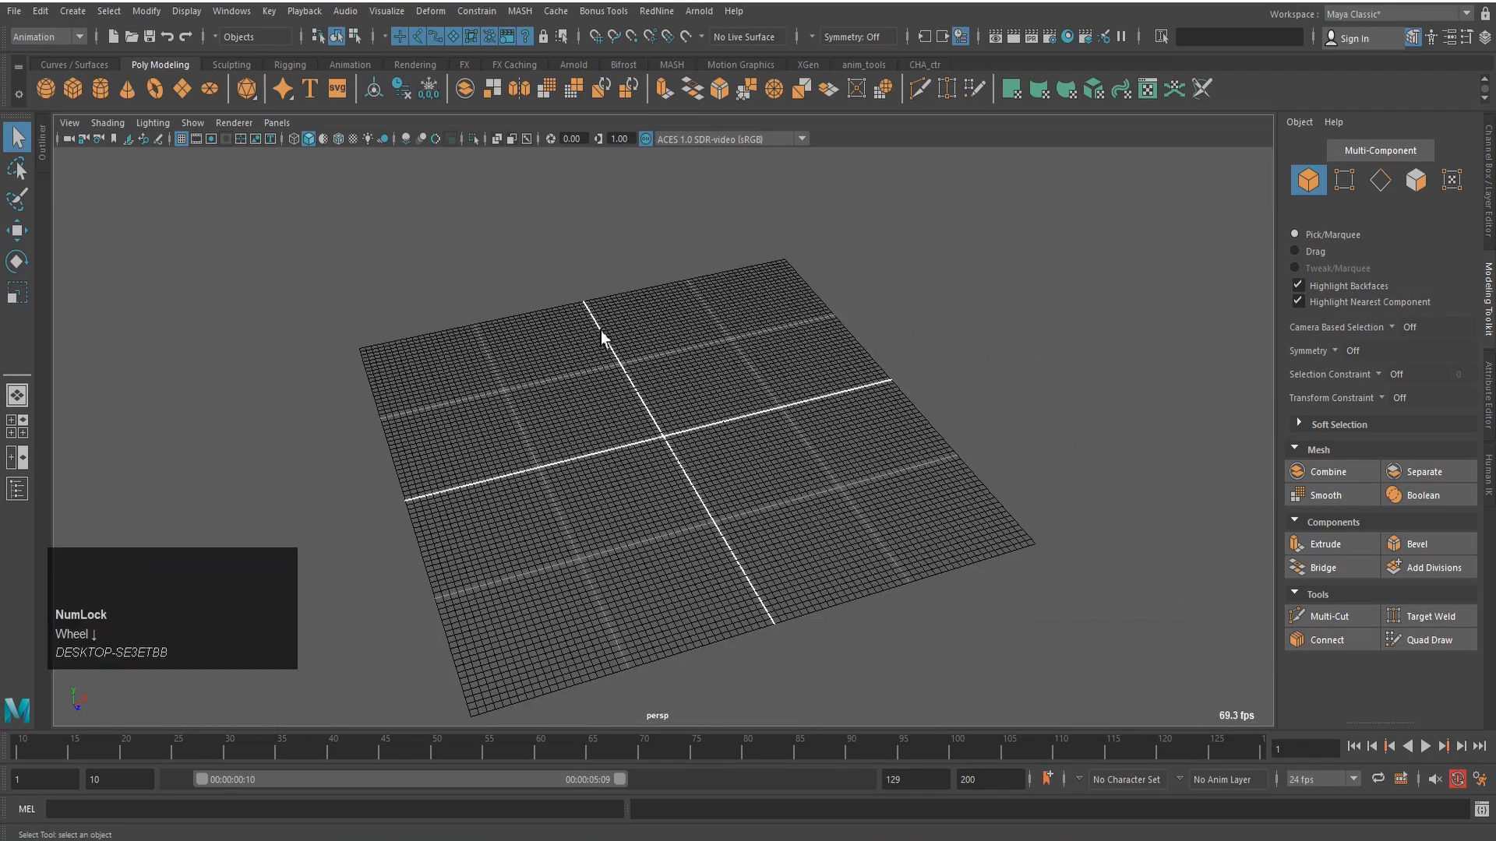
middle_click_drag(601, 331, 592, 279, "alt")
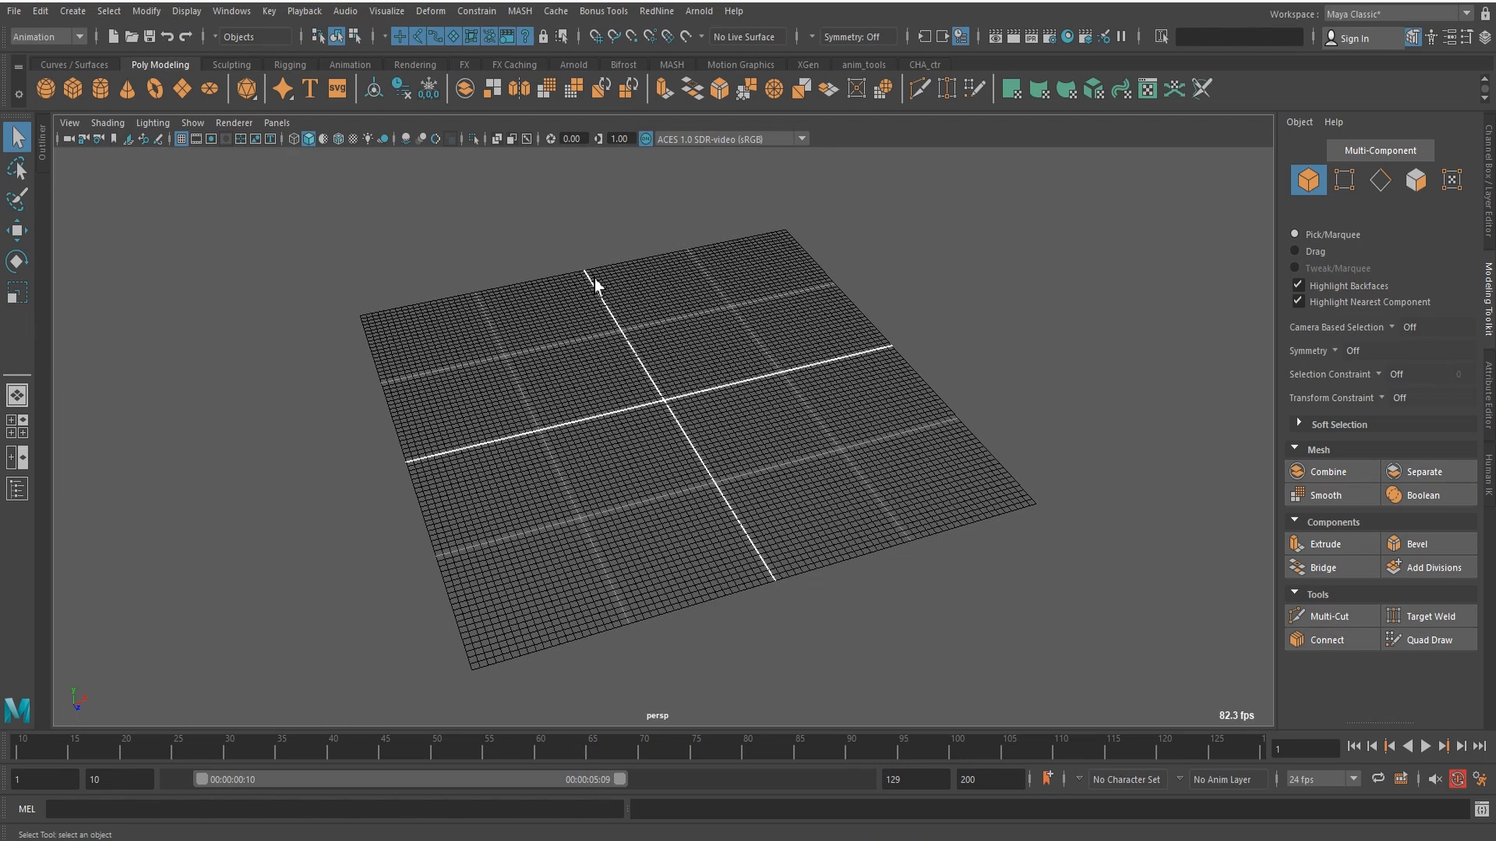
middle_click(594, 285)
right_click_drag(766, 375, 644, 357, "alt")
left_click_drag(644, 357, 931, 369, "alt")
right_click_drag(933, 356, 831, 357, "alt")
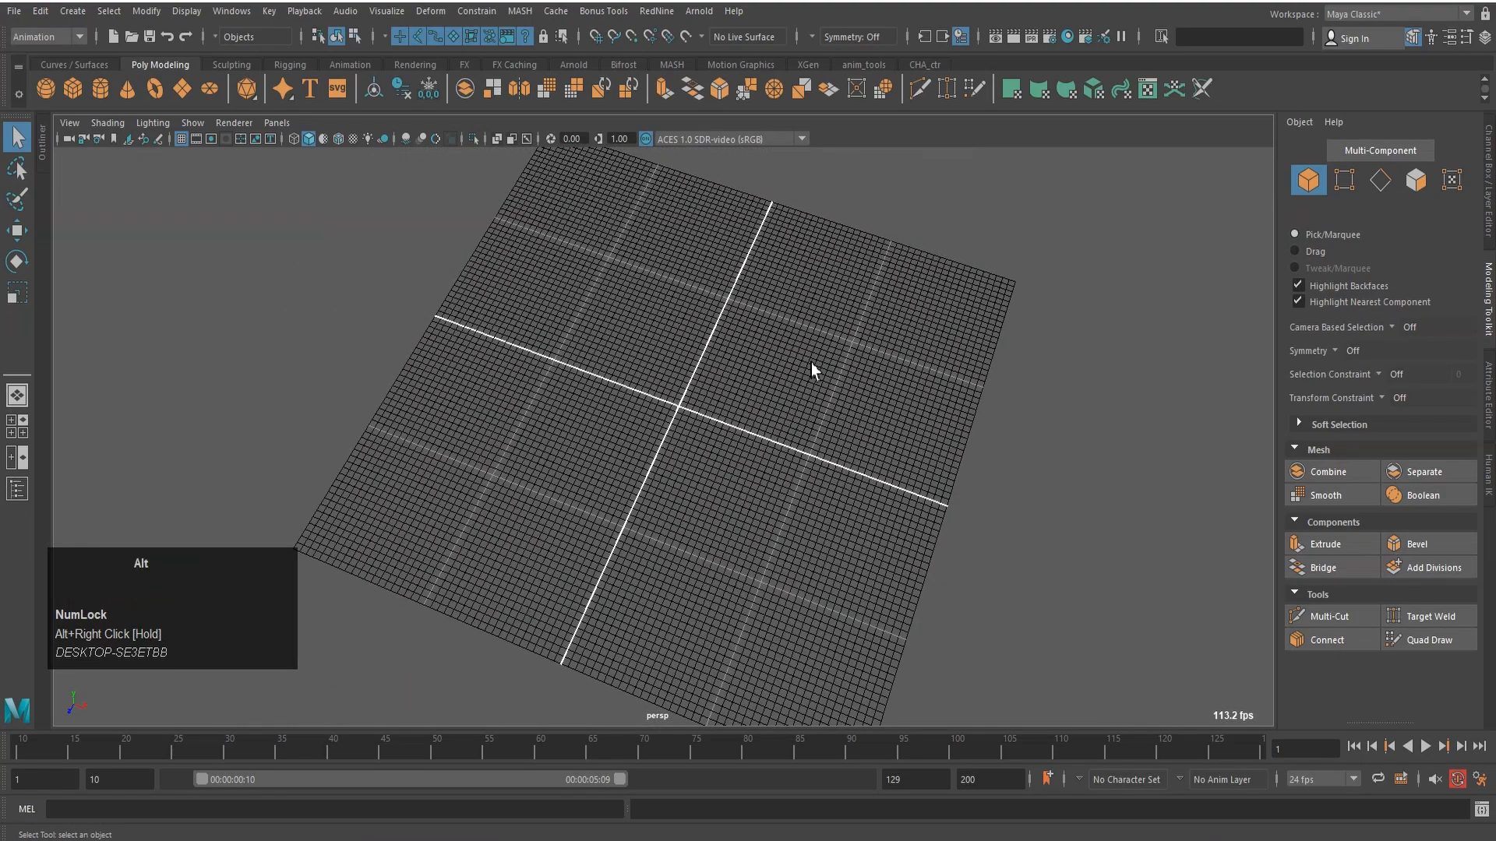
mouse_move(688, 351)
middle_mouse_down("alt")
mouse_move(594, 330)
mouse_move(908, 352)
mouse_move(707, 372)
middle_mouse_up("alt")
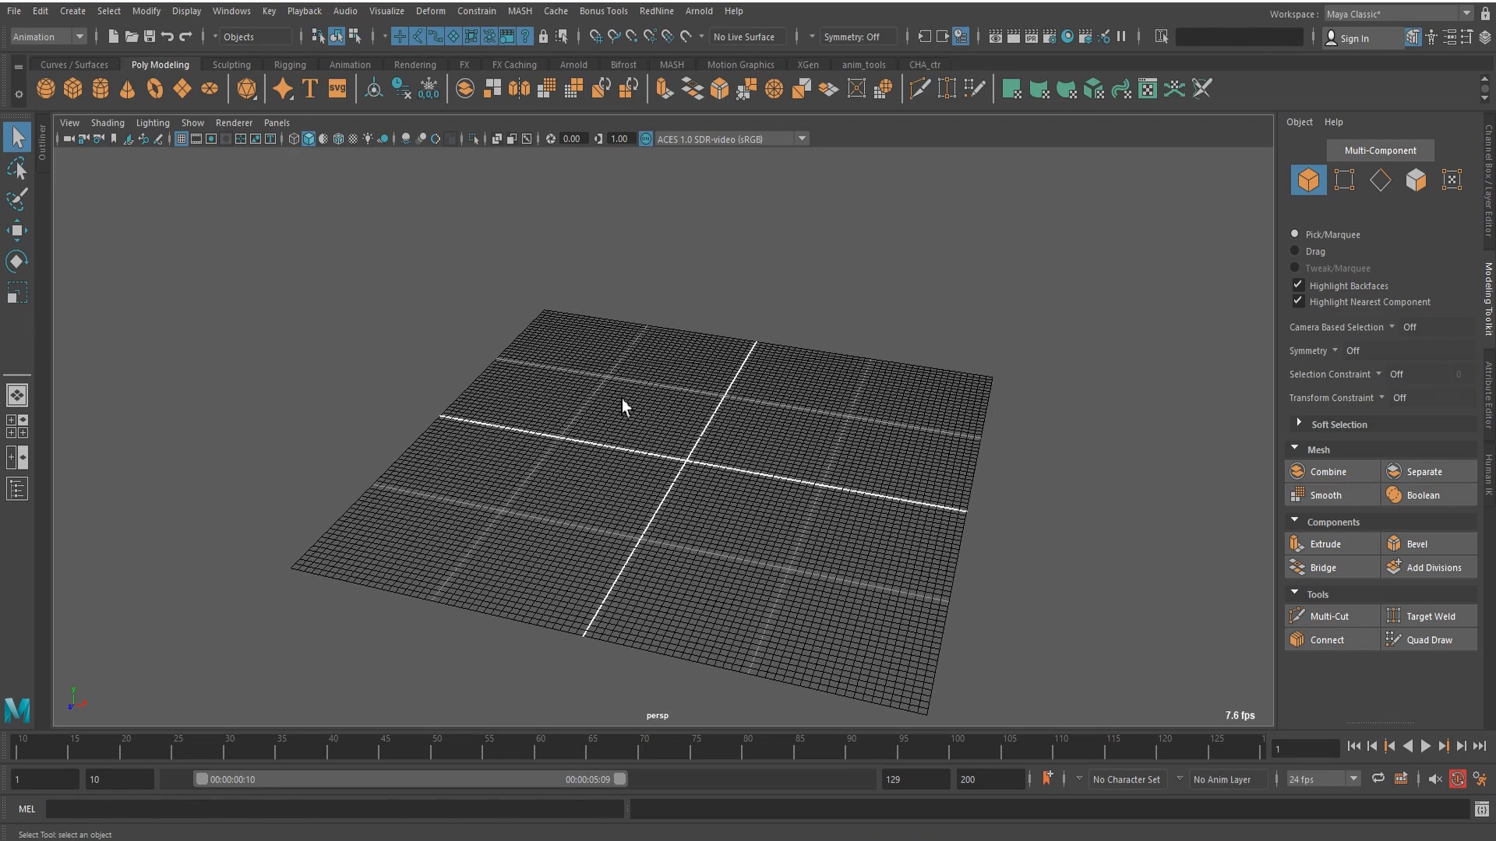
Step: Examine the polygon primitives available for creation, both in the hotbox and among the main Create commands, without making any
key("space")
key("space")
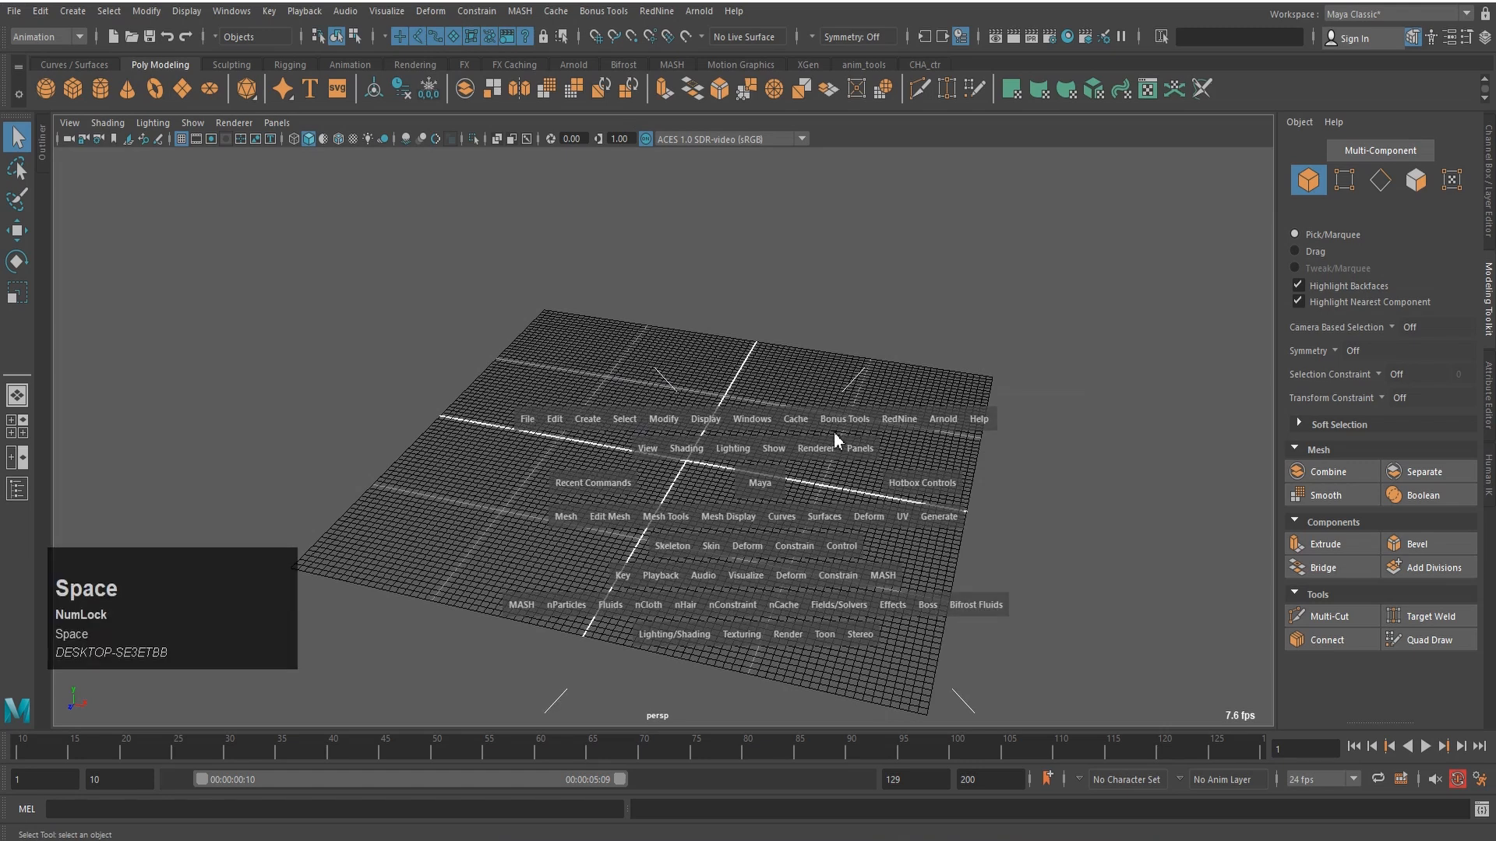
left_click(592, 419)
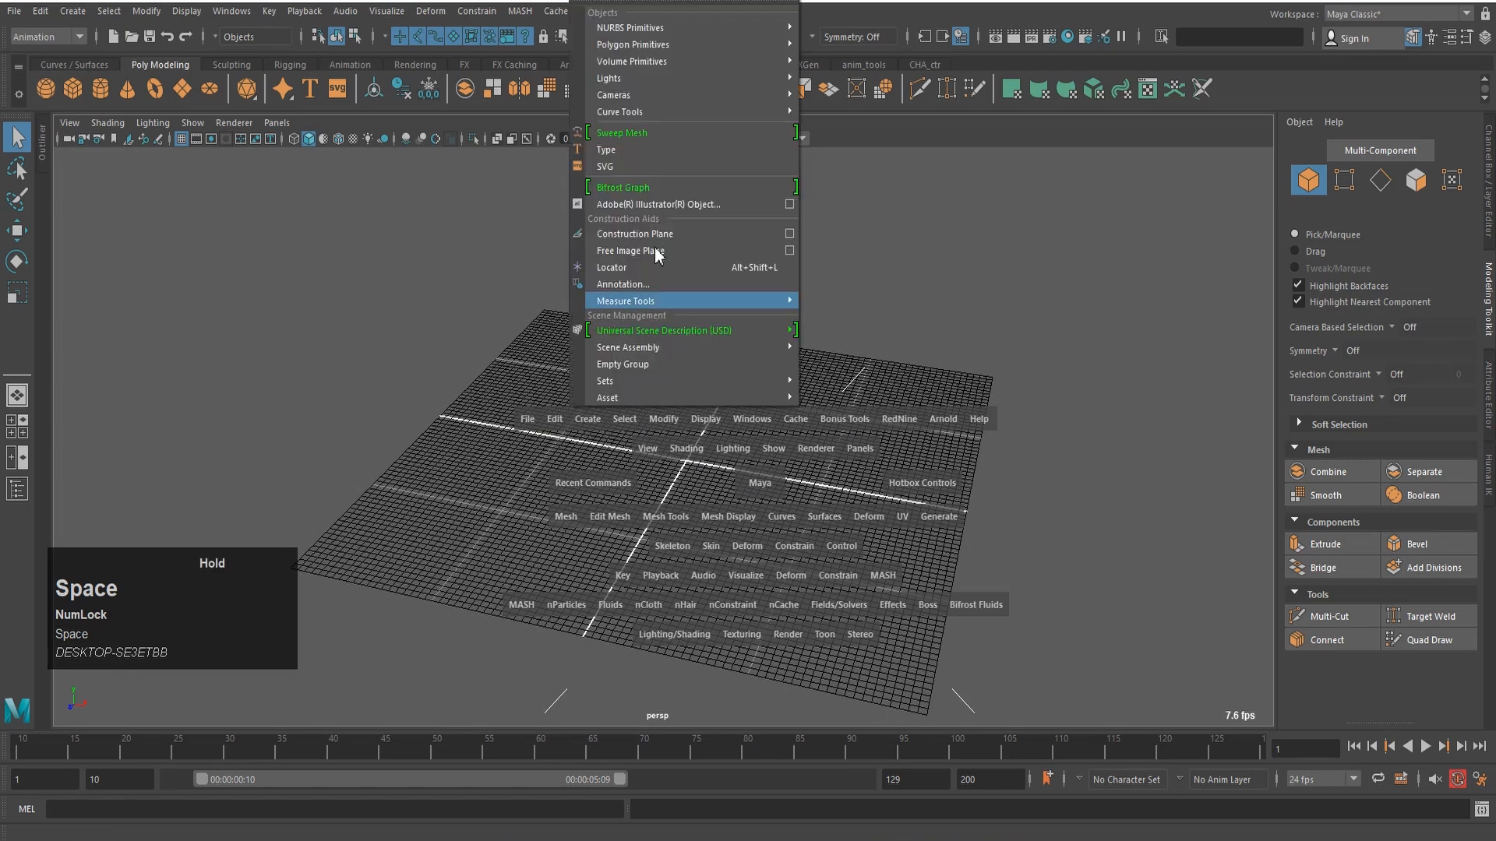
mouse_move(680, 24)
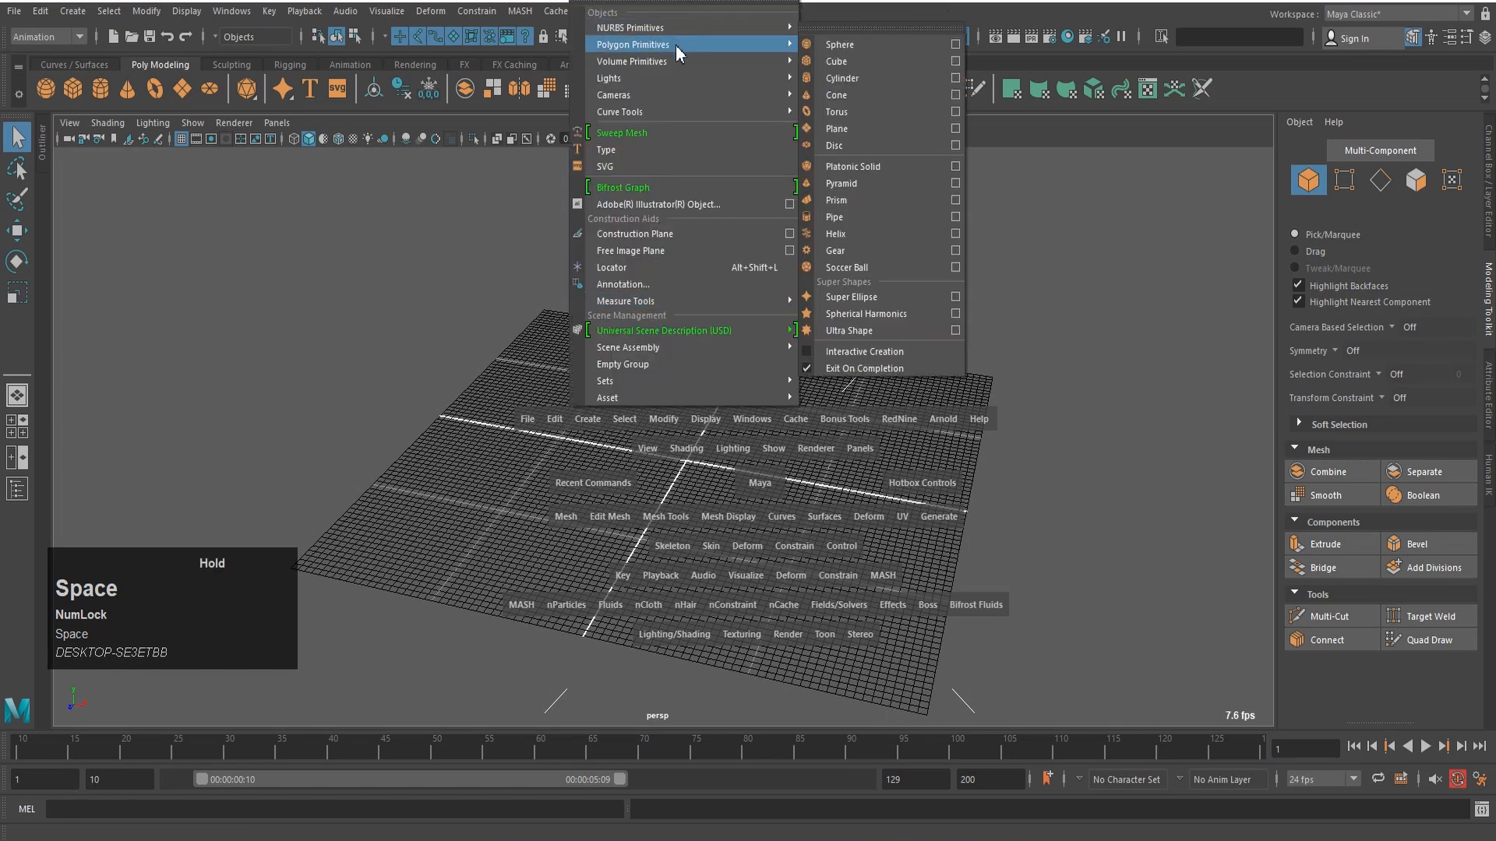
key("space")
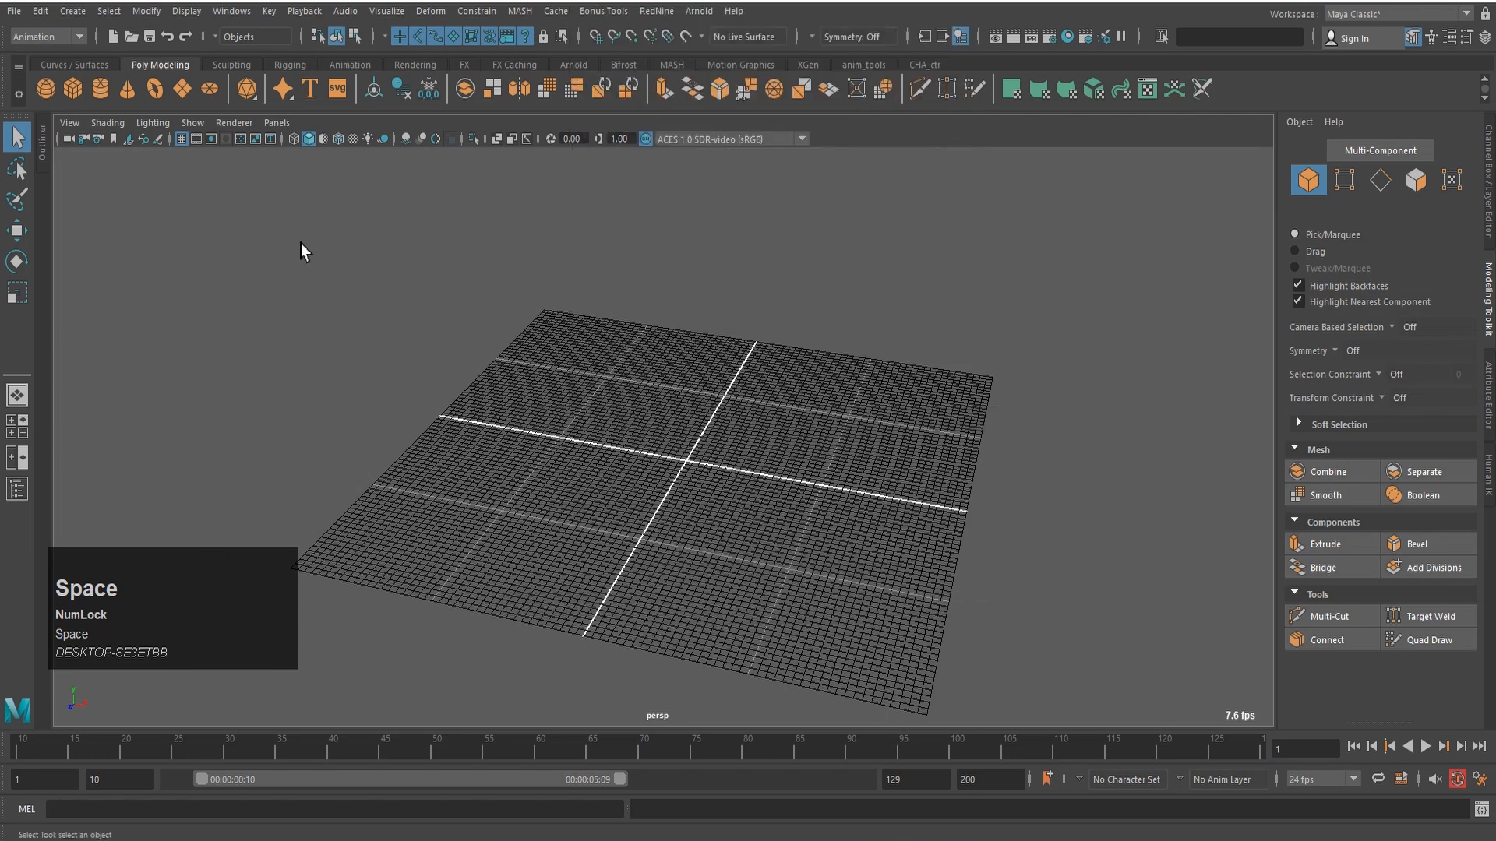
left_click(74, 11)
mouse_move(117, 72)
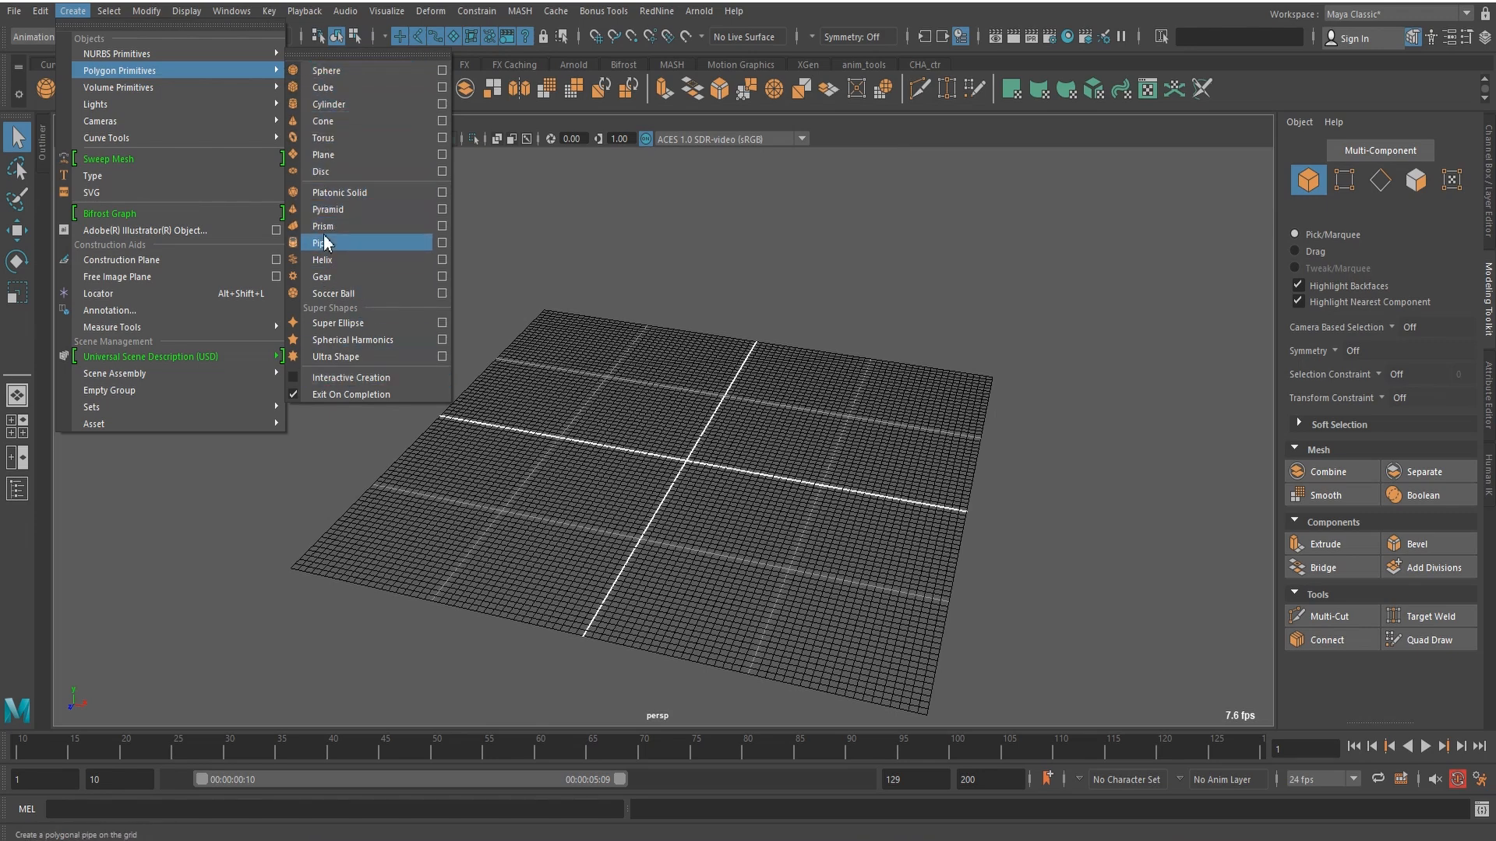
left_click(774, 380)
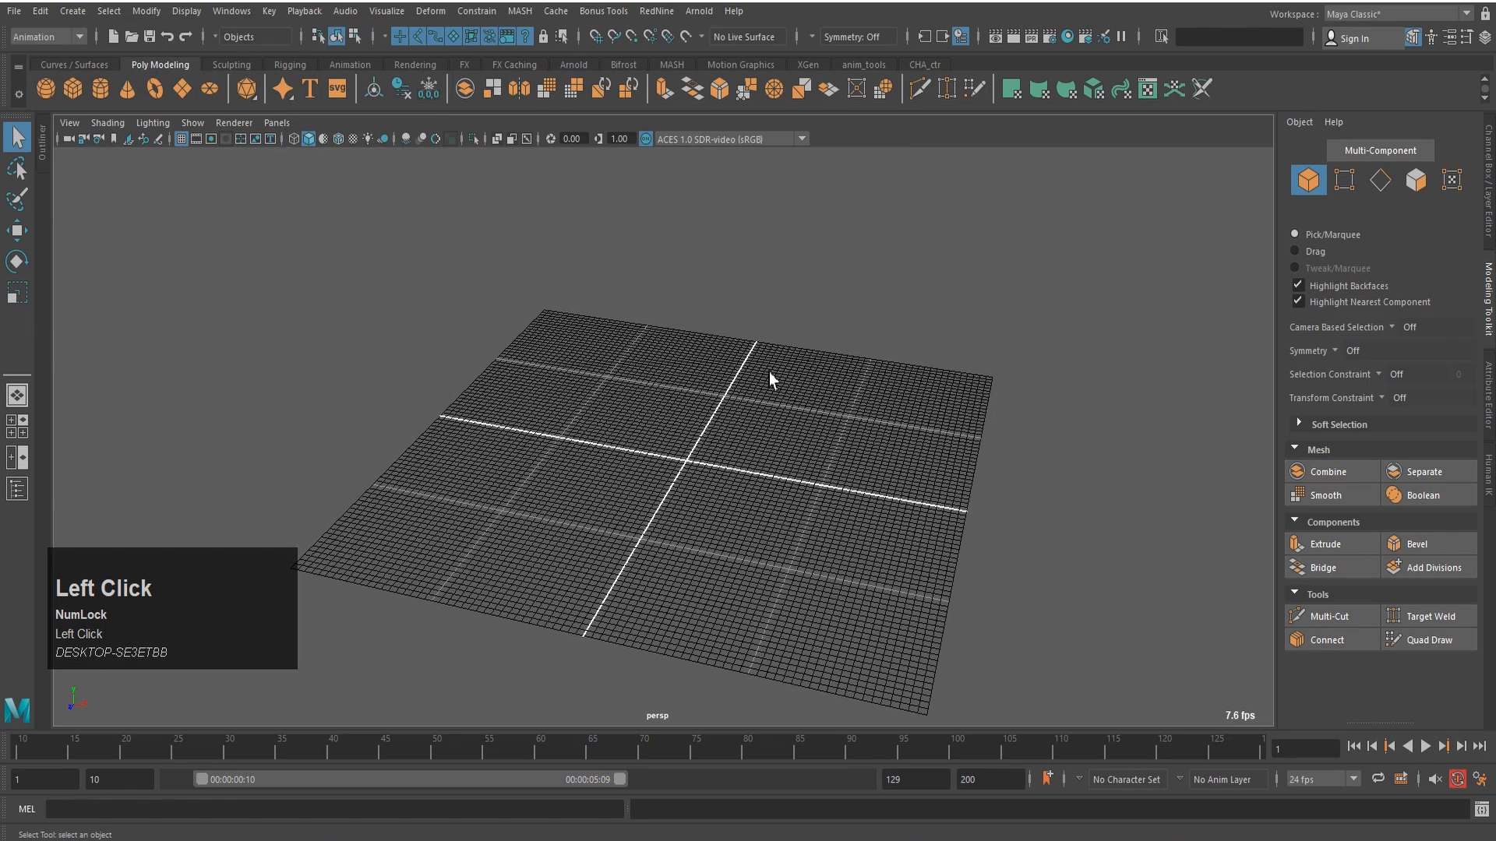
Step: Create a polygon cube at the grid origin and frame it in the perspective view
right_click_drag(824, 362, 821, 413, "shift")
scroll(805, 475, "up", 5)
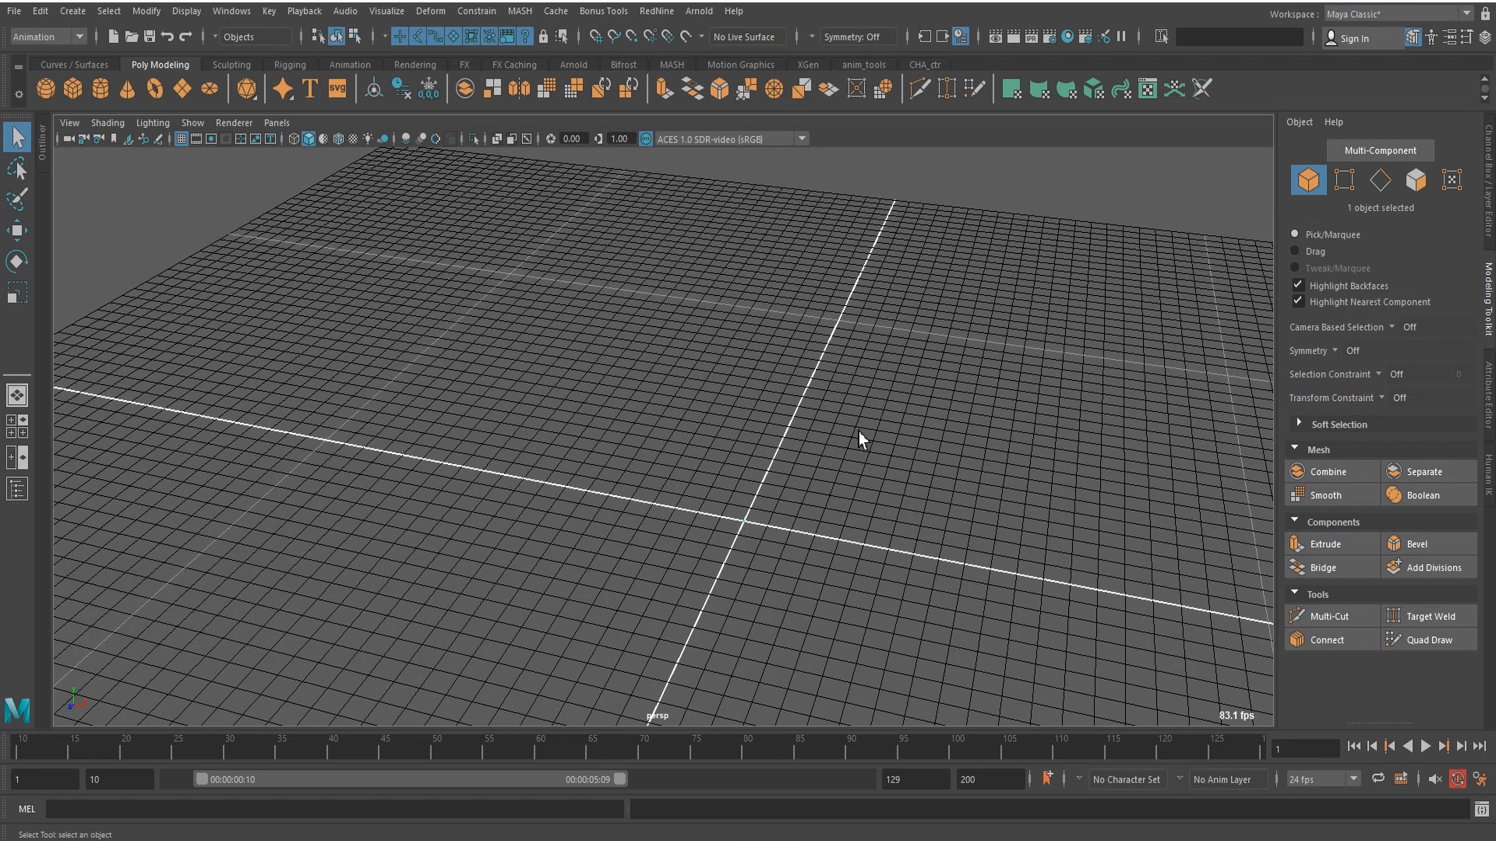
key("f")
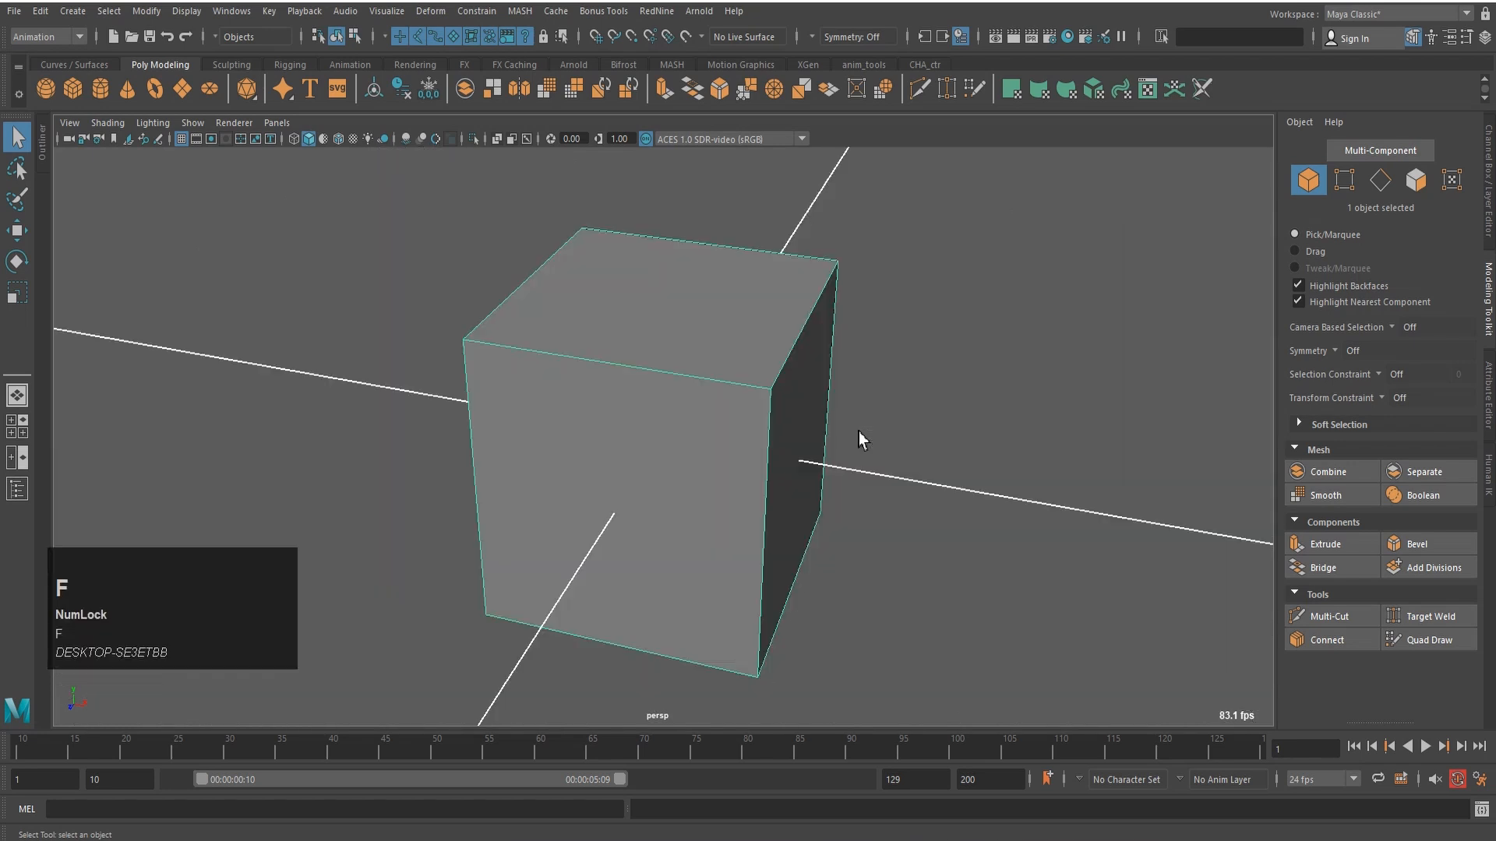
Step: Inspect the cube by orbiting around it and zooming in and out
left_click_drag(859, 431, 568, 374, "alt")
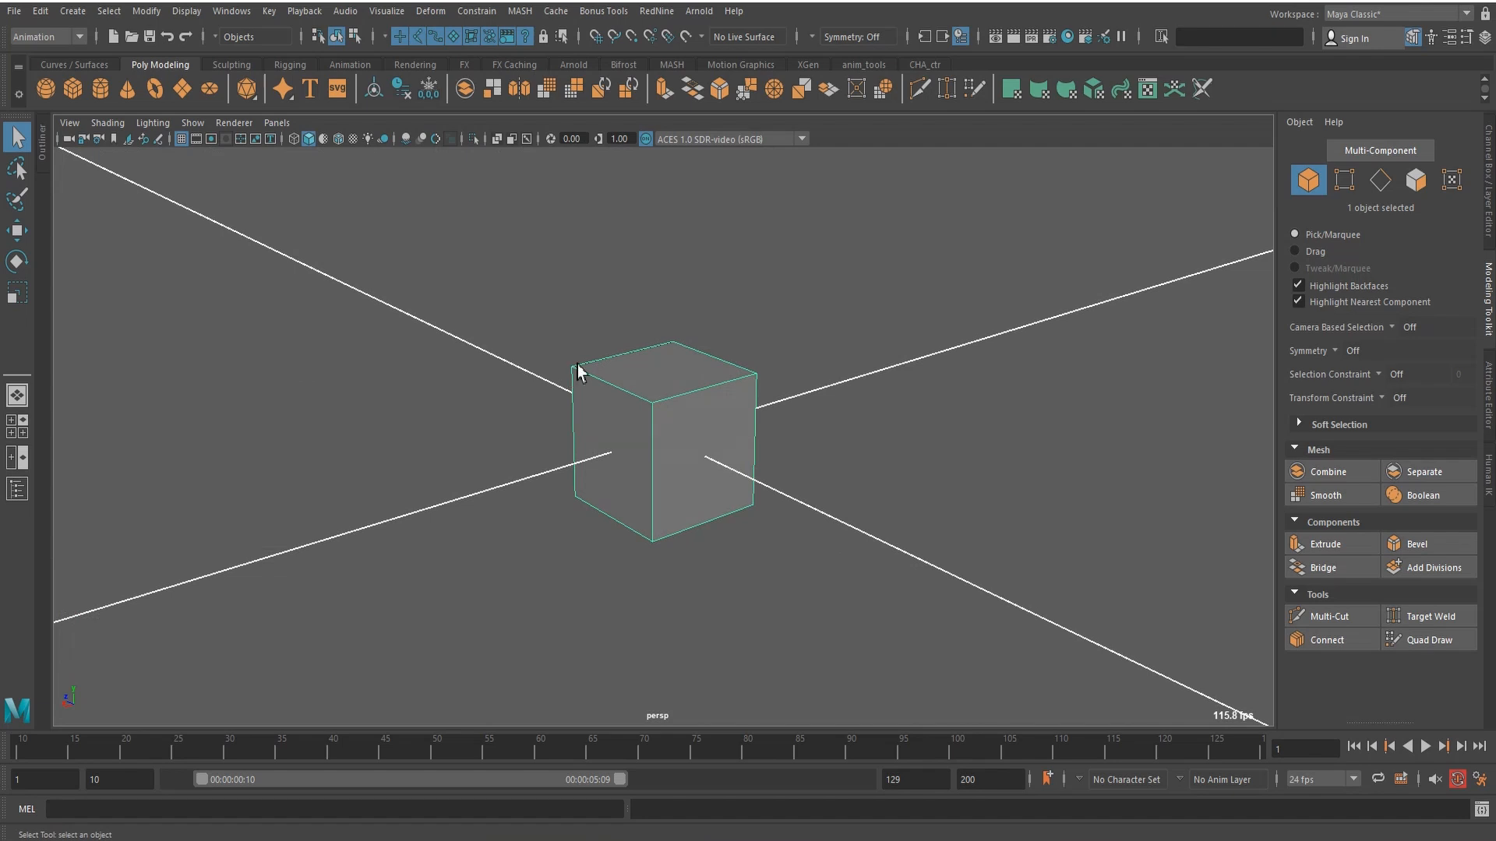
scroll(770, 362, "down", 3)
scroll(769, 355, "down", 2)
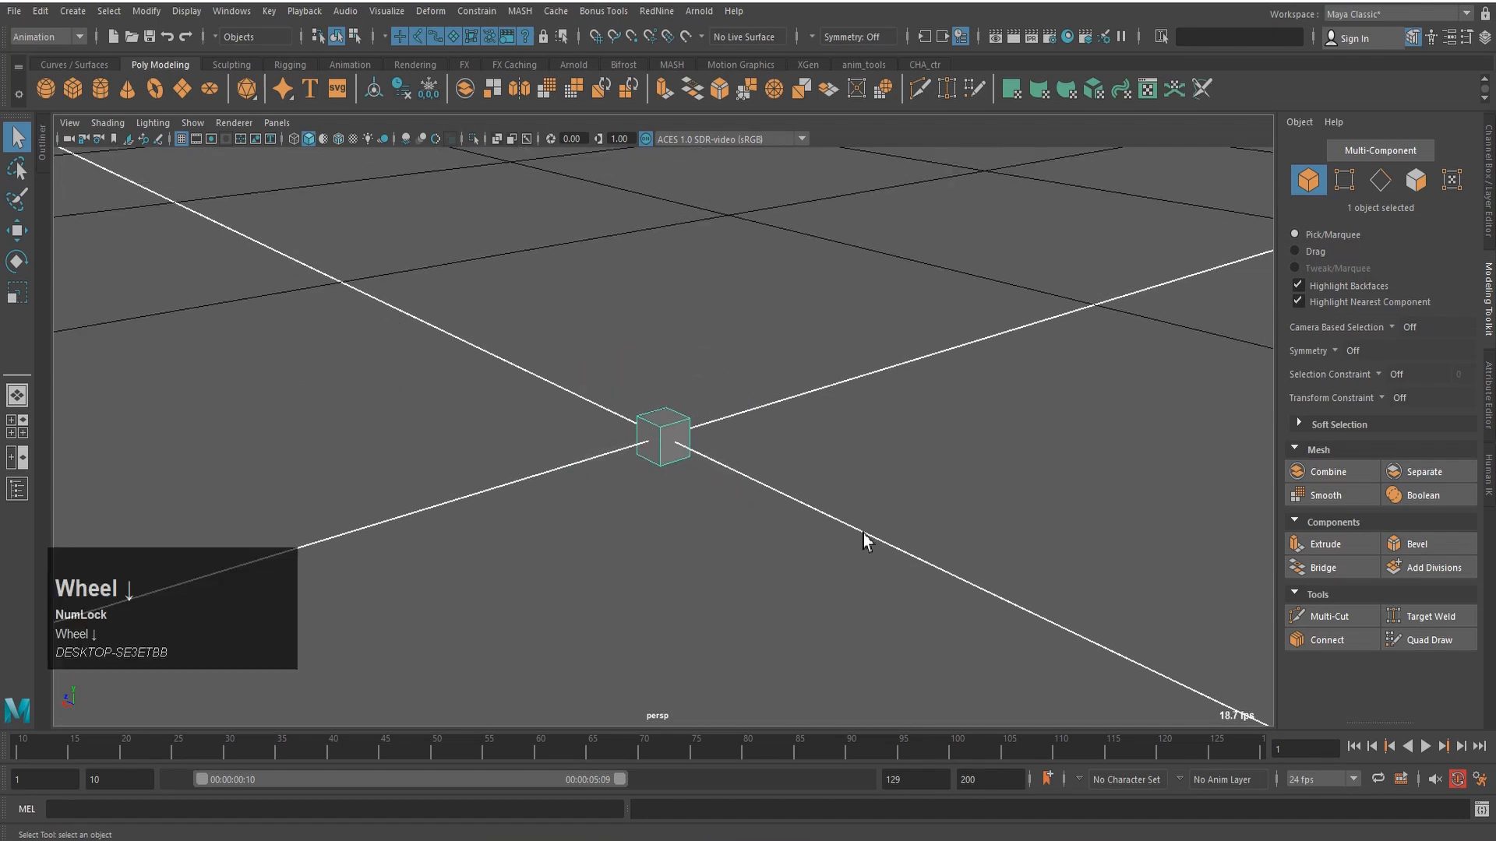
scroll(863, 535, "up", 4)
scroll(776, 413, "down", 5)
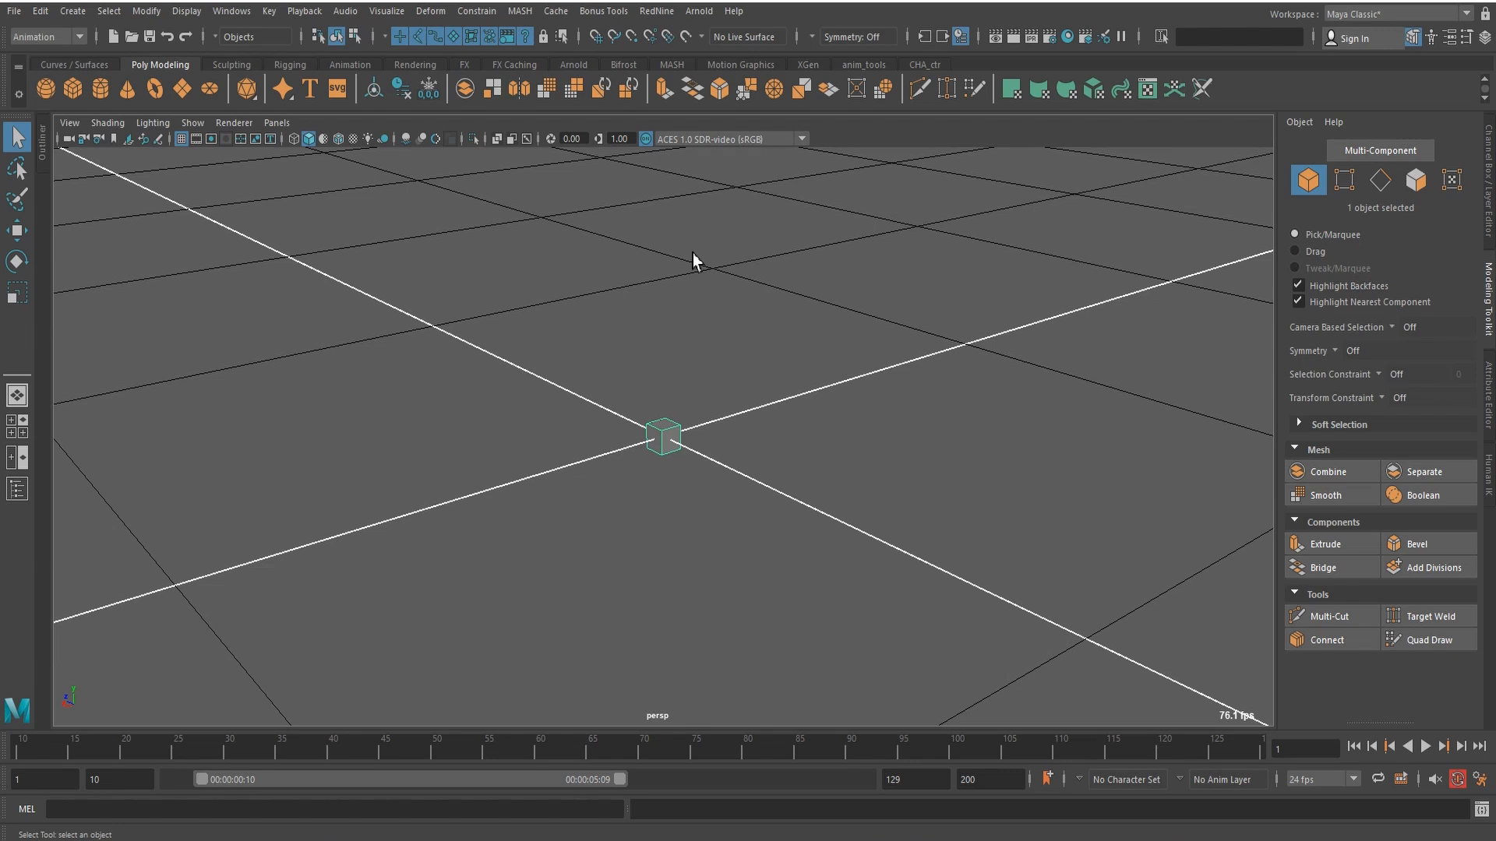
scroll(693, 254, "up", 3)
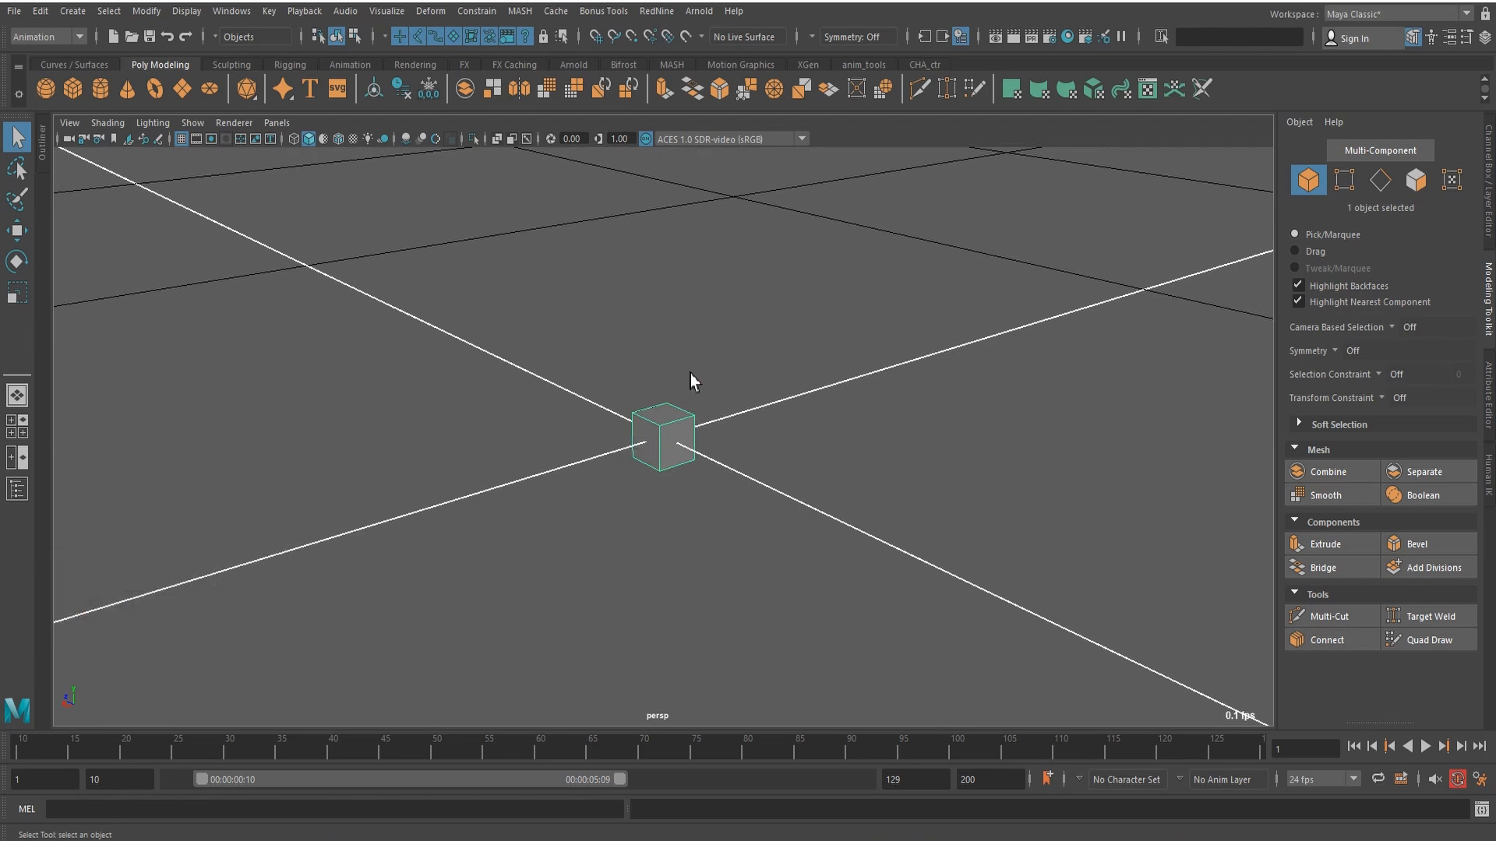
Step: Cycle the cube's selection through component, multi-component, vertex, edge, face and UV modes
key("F8")
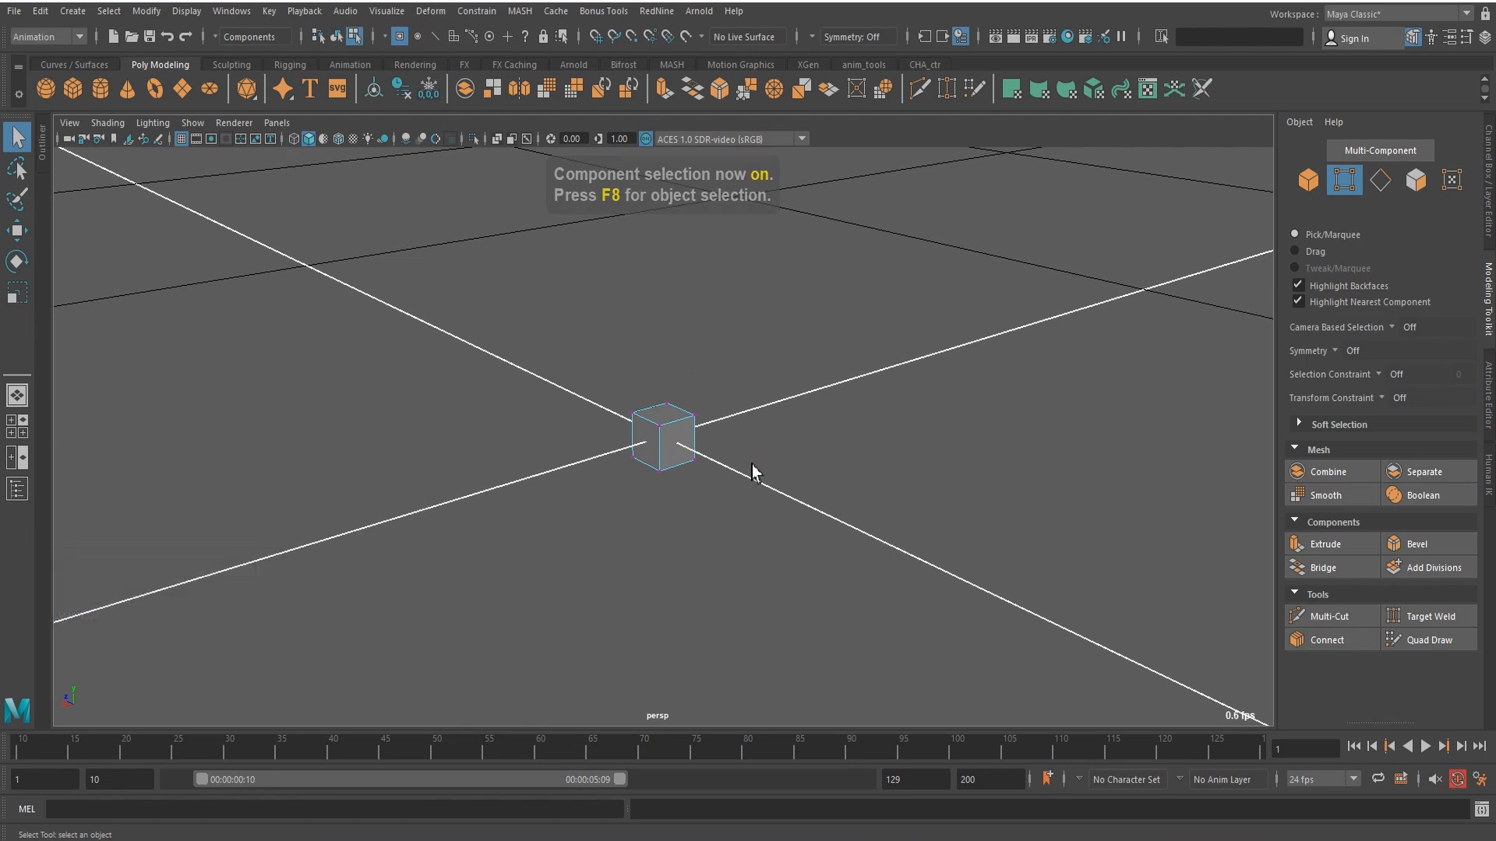
key("F7")
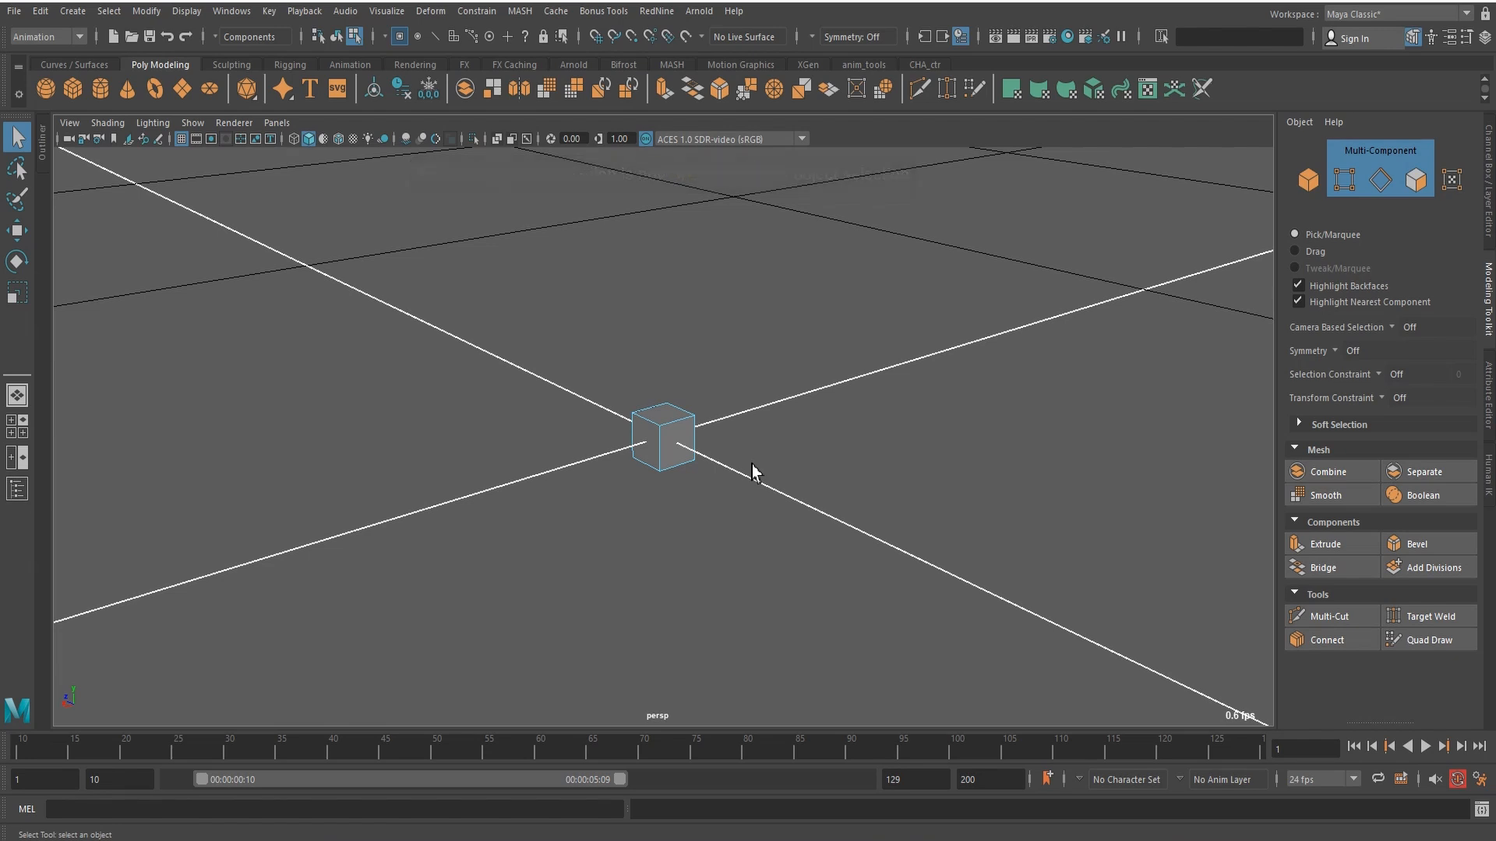
key("F9")
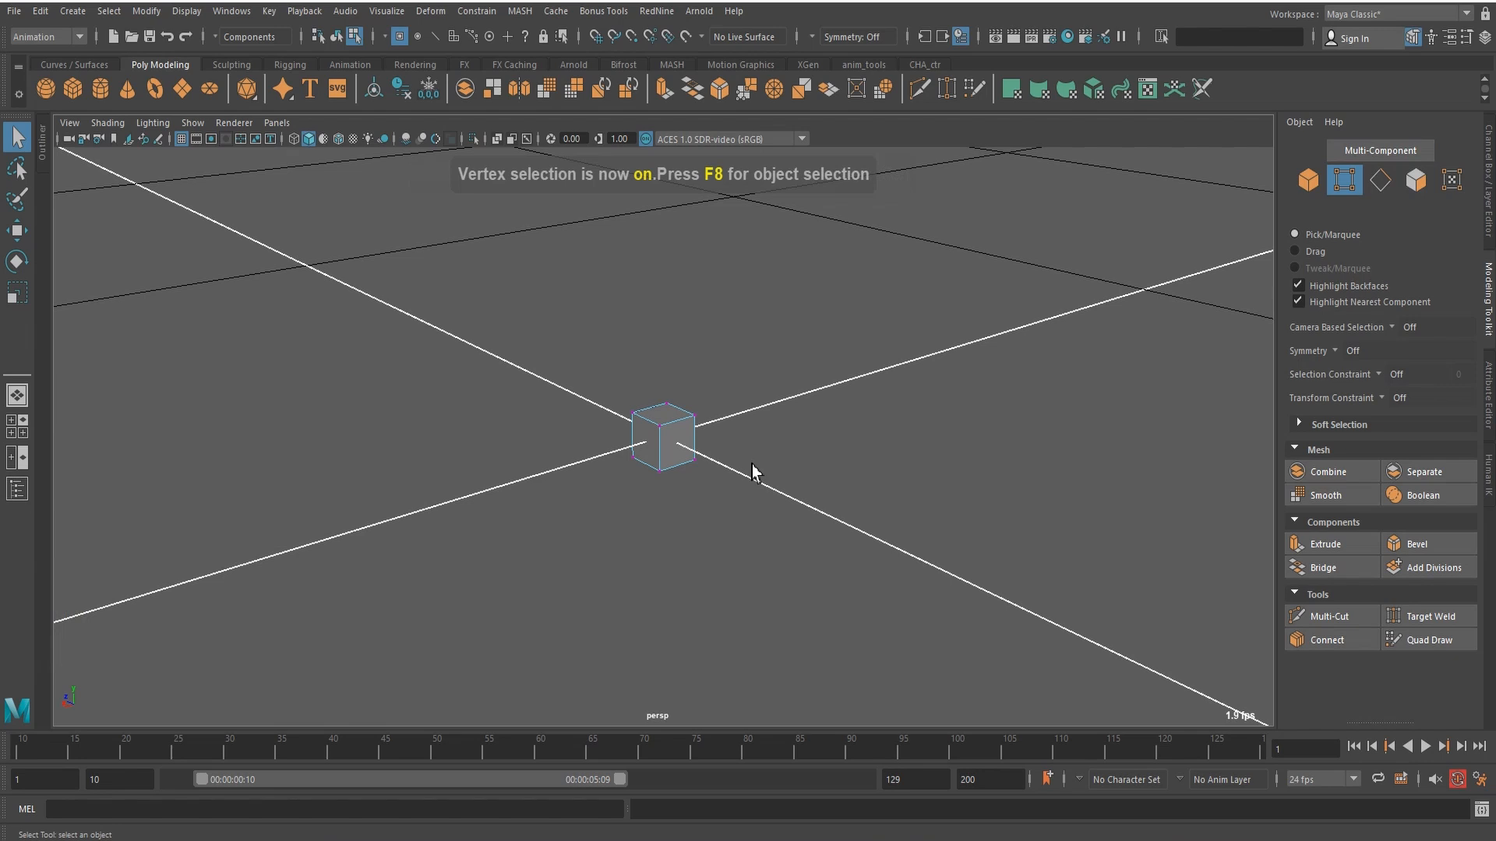
key("F10")
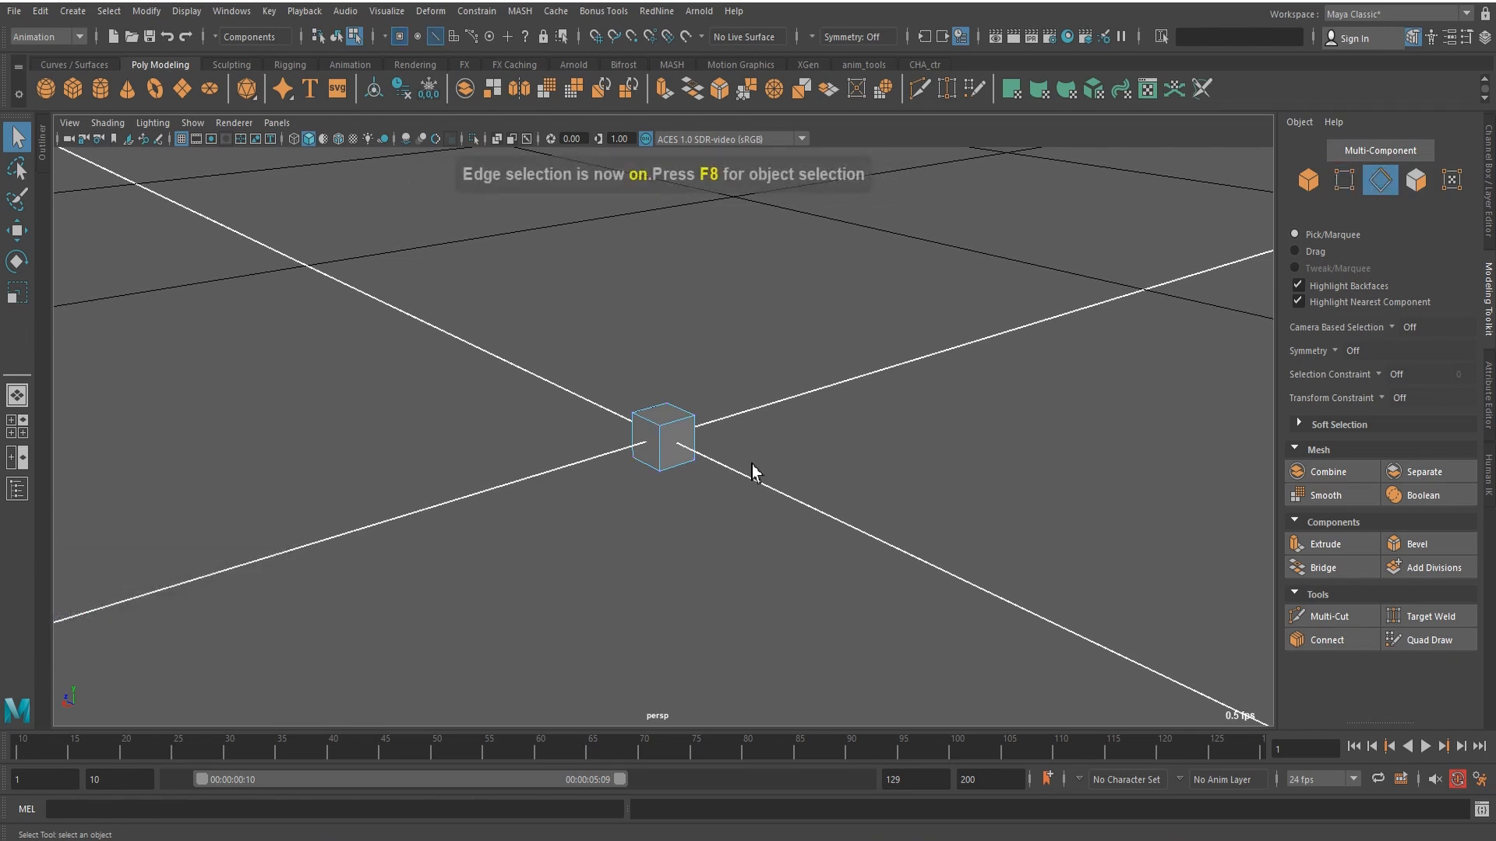
key("F11")
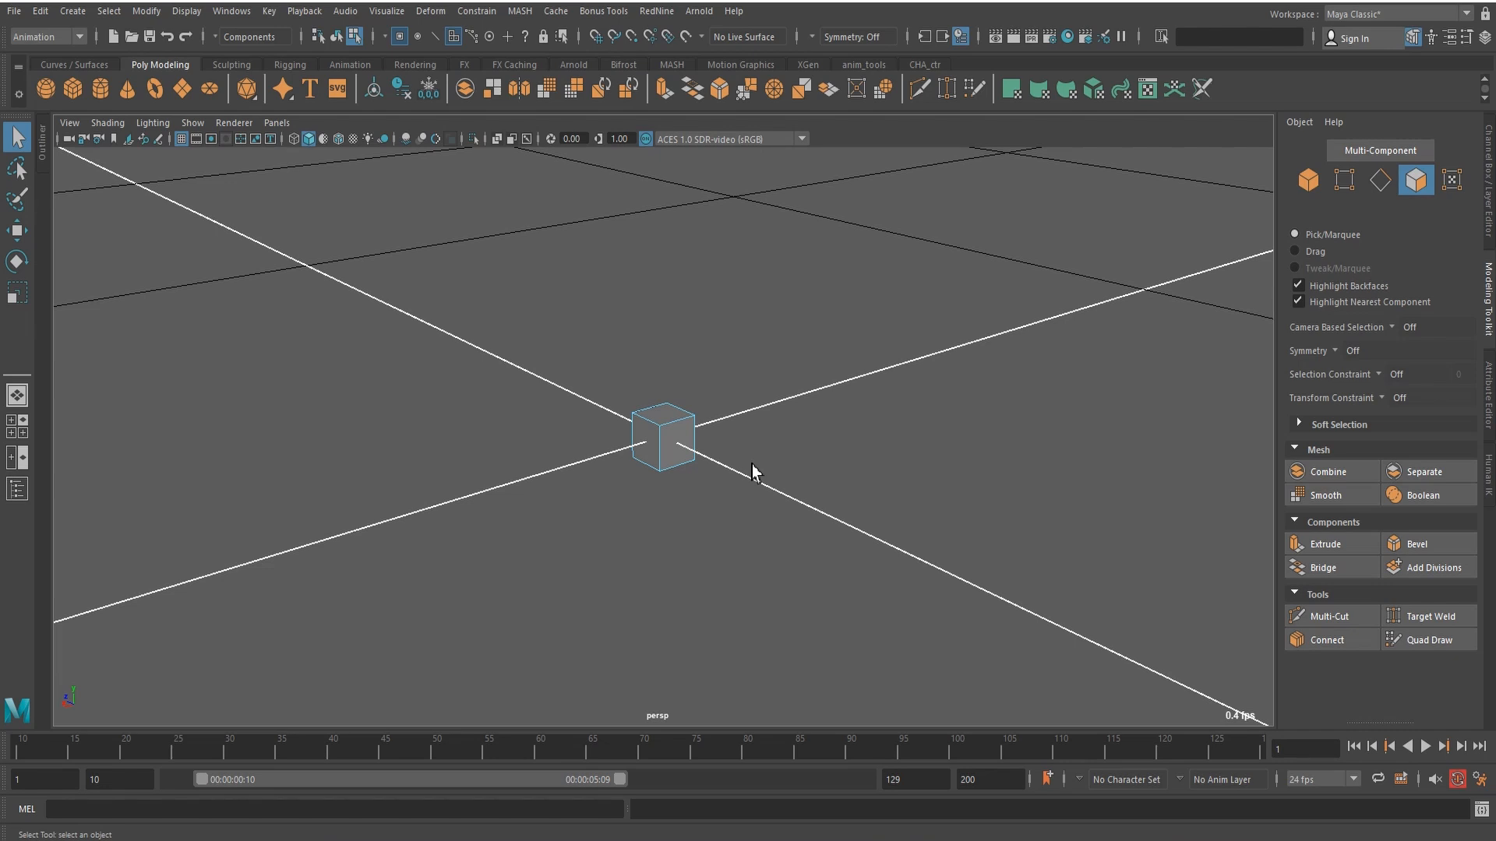
key("F12")
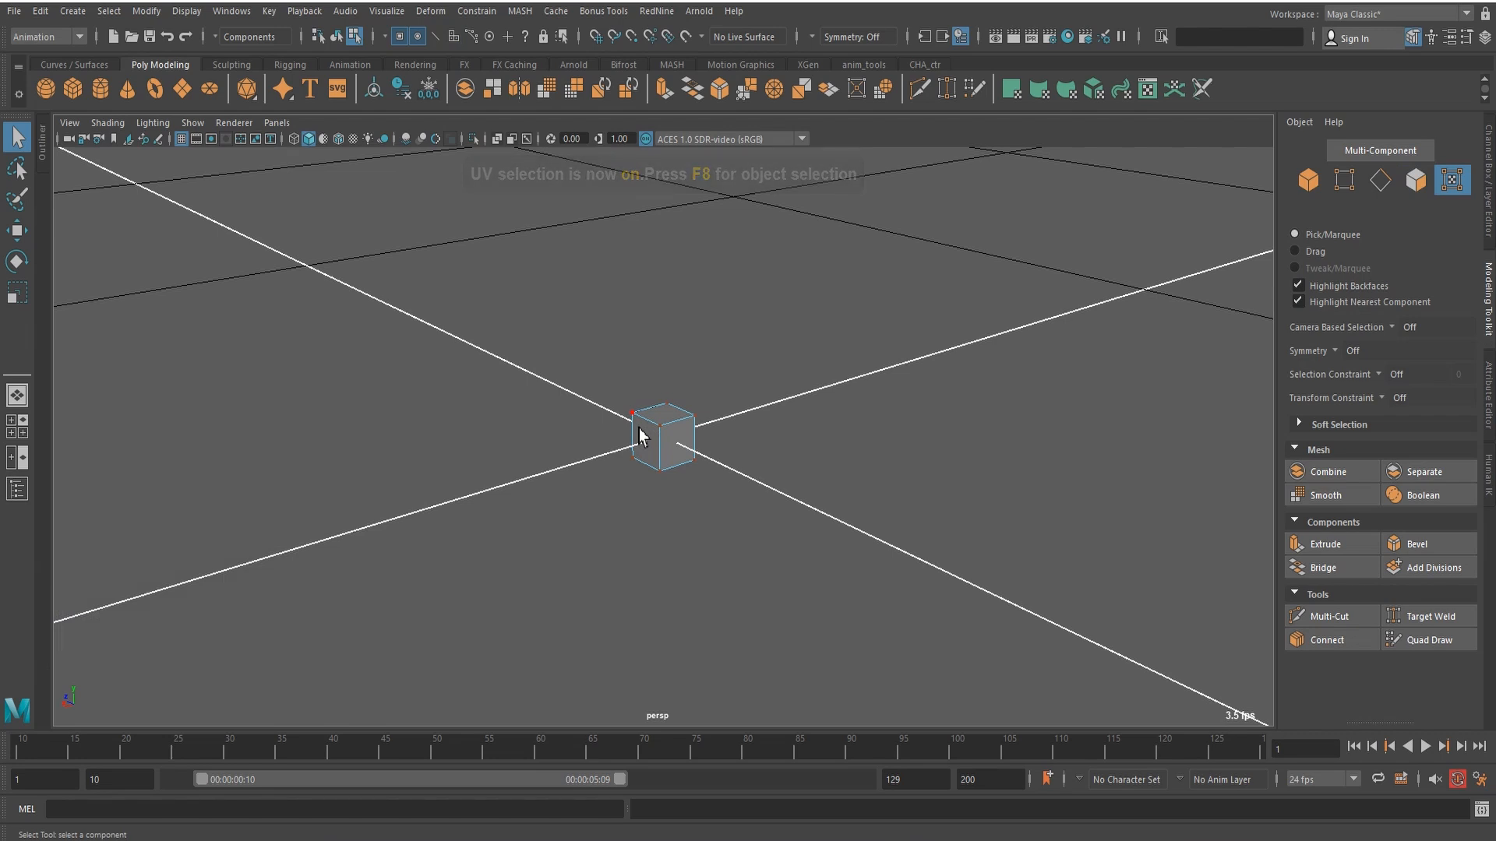
Step: Switch the Modeling Toolkit through vertex, edge, face and UV selection, and return to object selection
left_click(1342, 183)
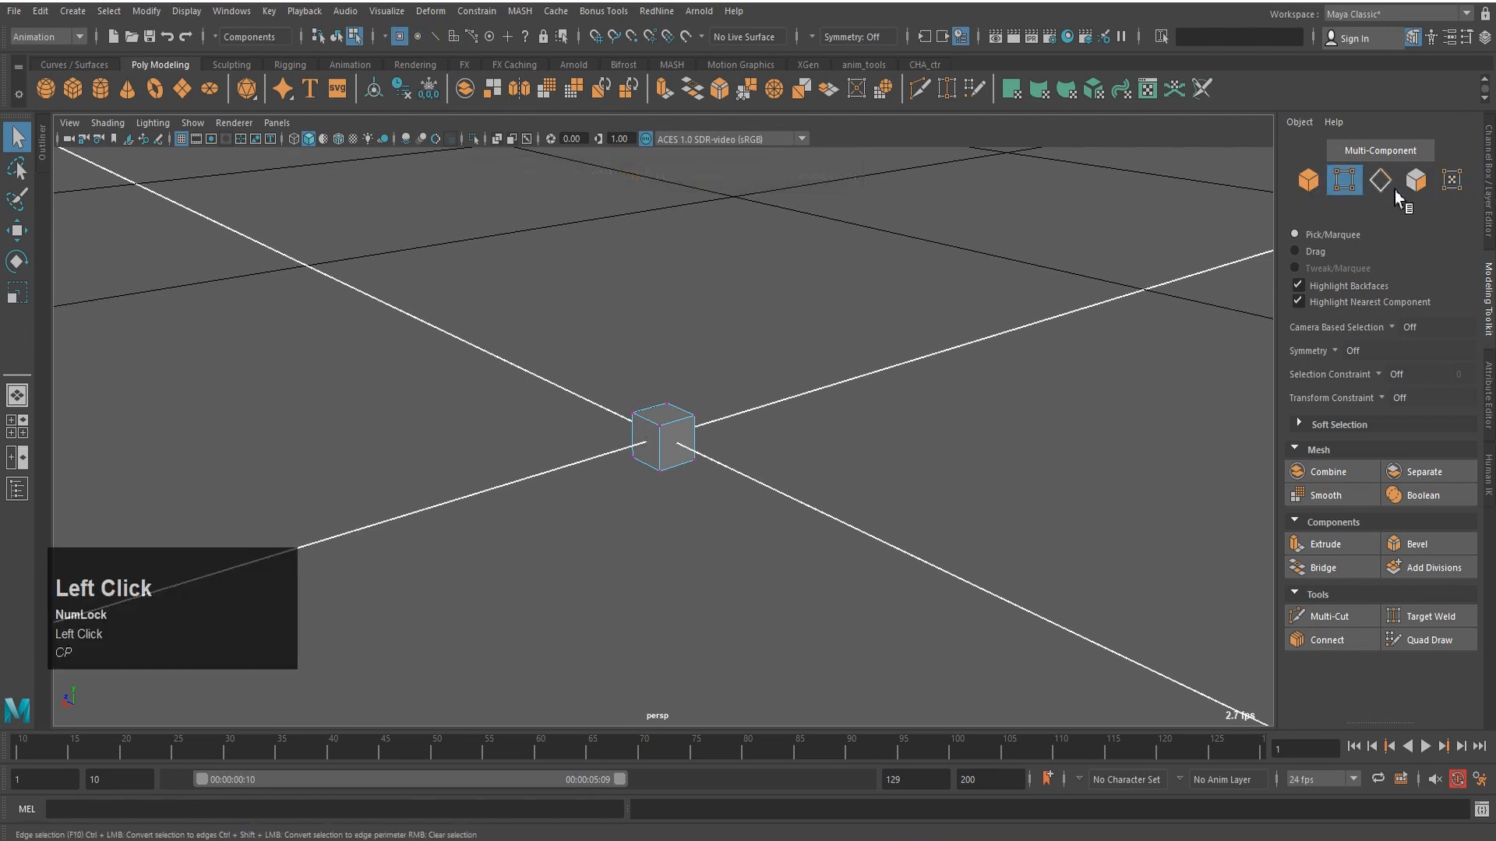
left_click(1384, 185)
left_click(1420, 182)
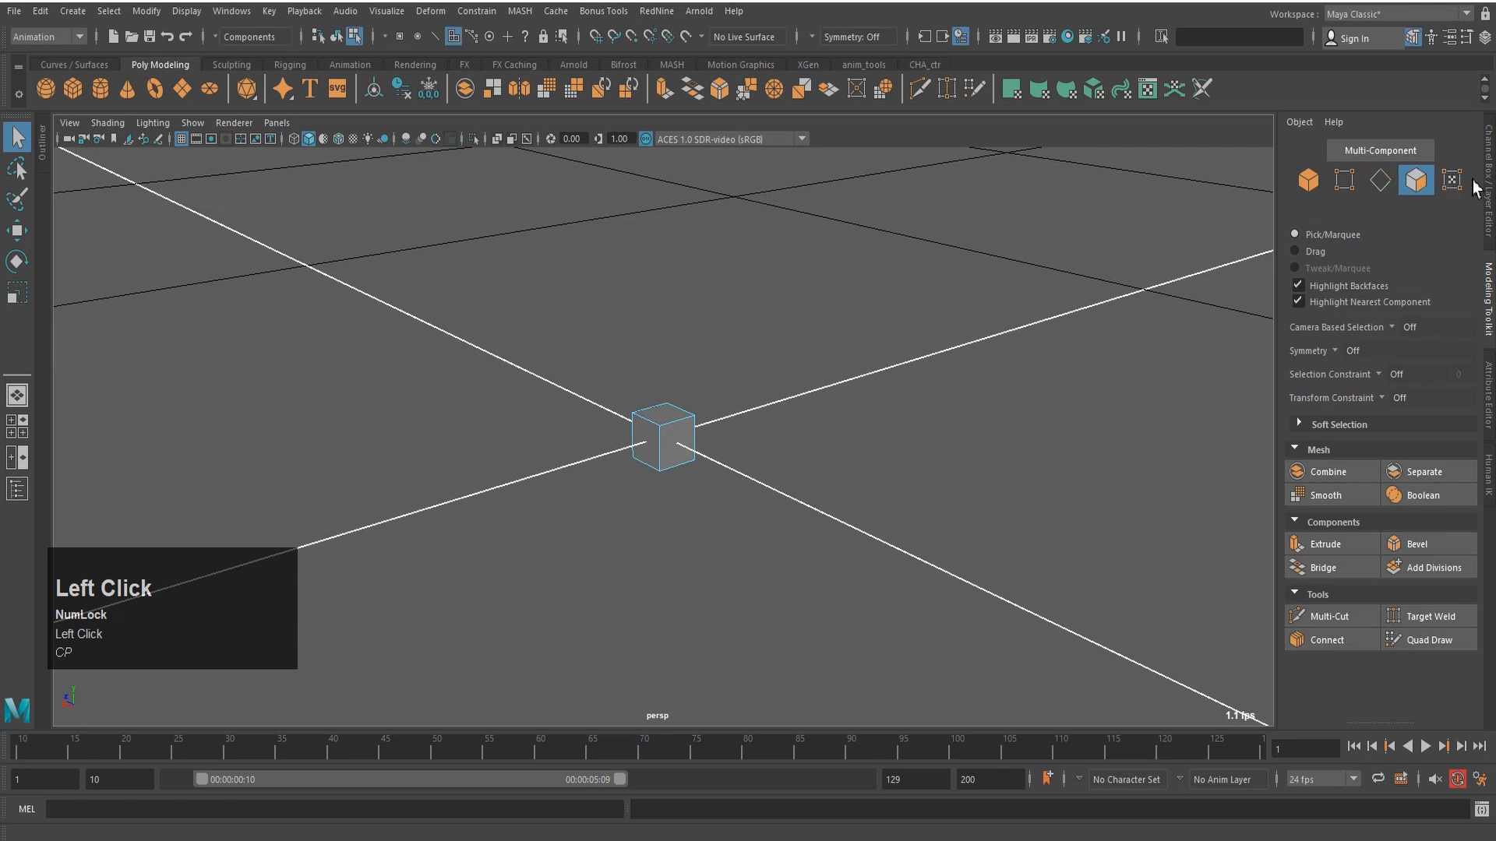
left_click(1455, 182)
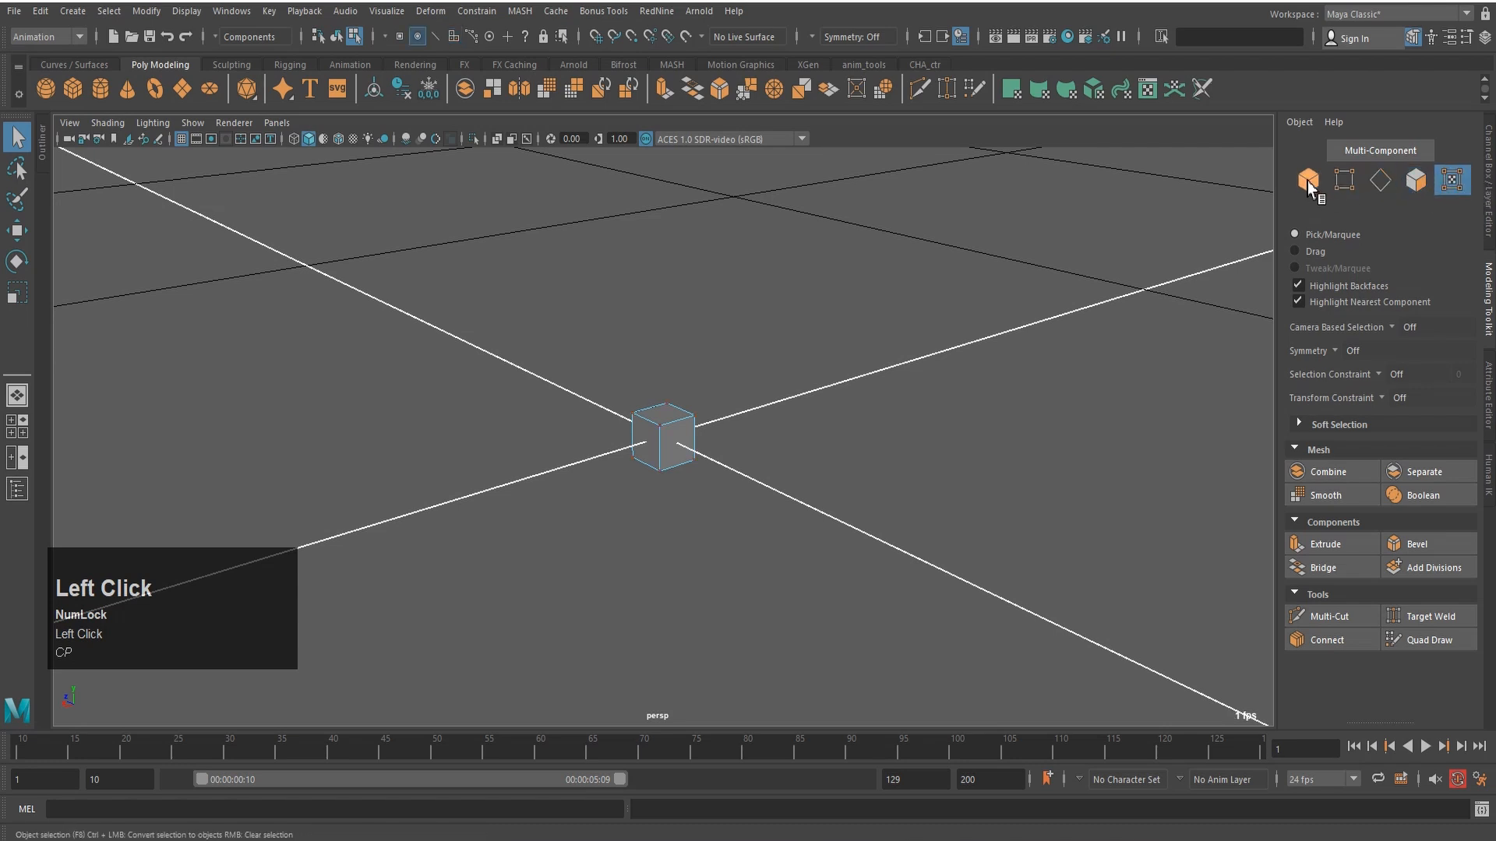
left_click(1307, 181)
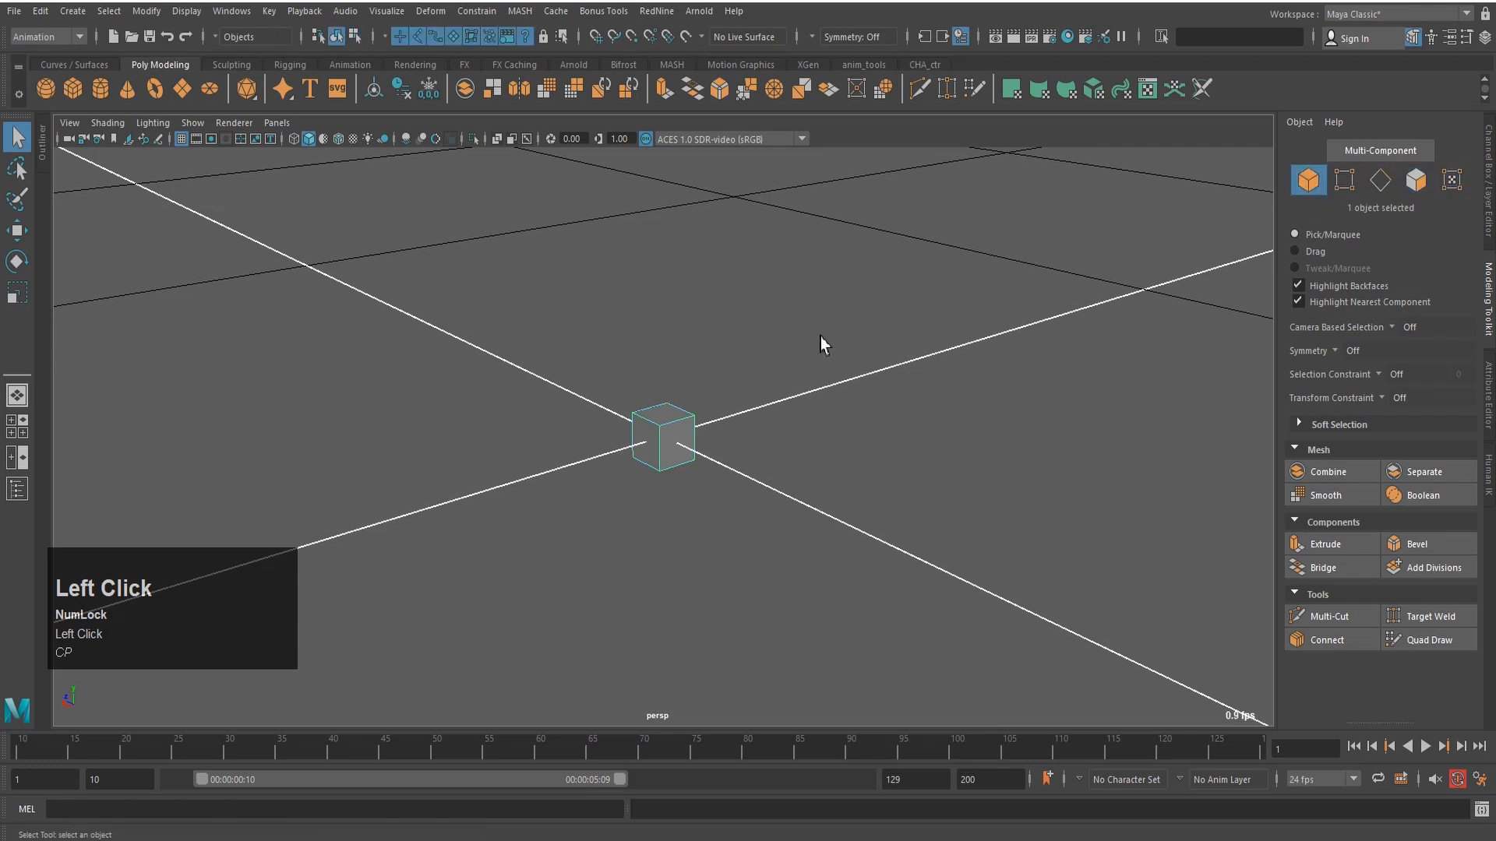
Step: Browse the cube's marking options for component modes and close them without choosing one
right_click_drag(661, 280, 733, 337)
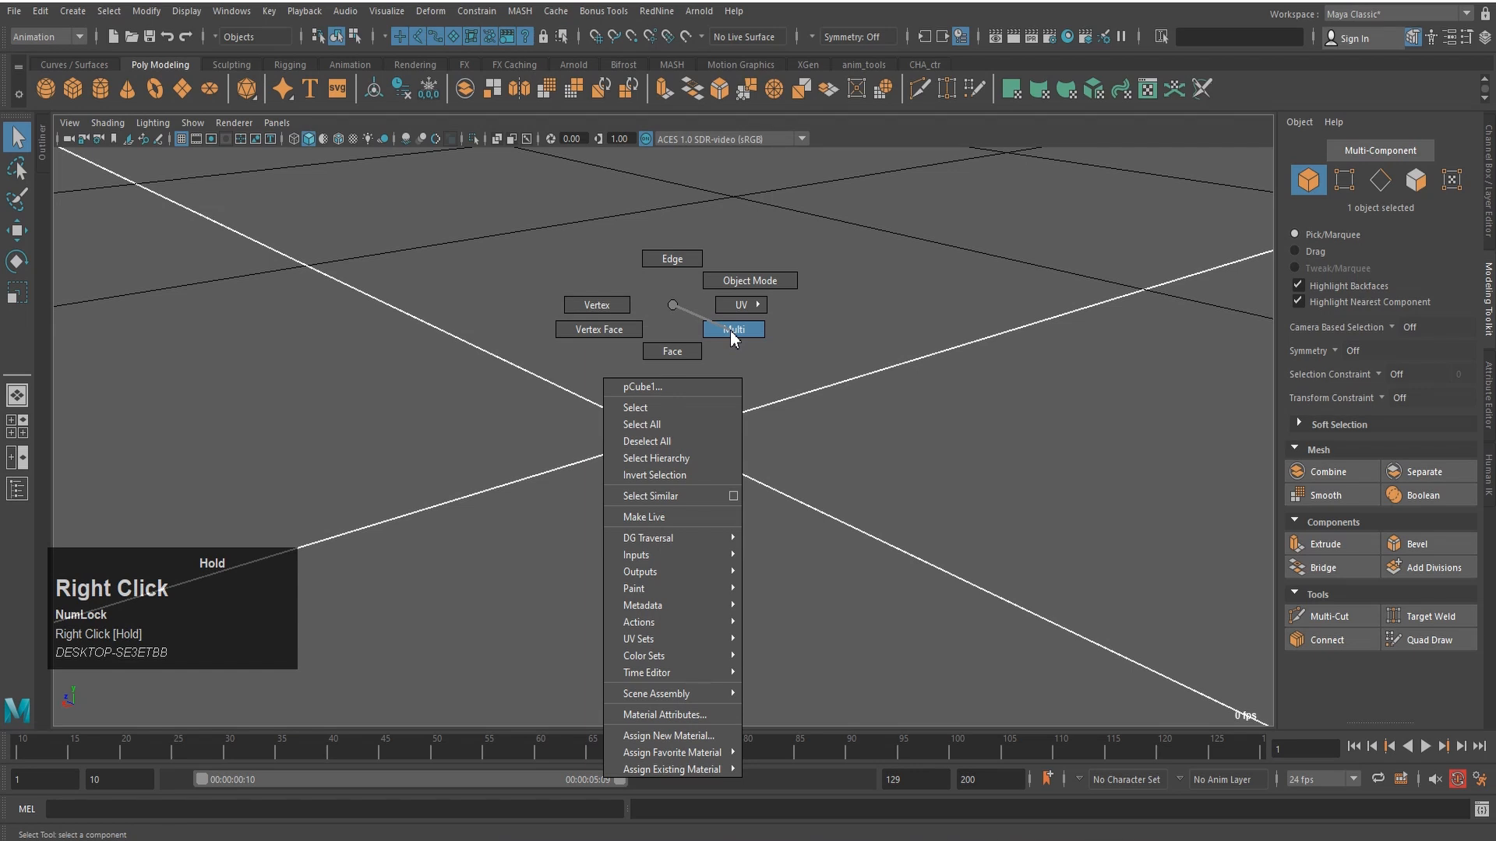
right_click_drag(732, 337, 667, 306)
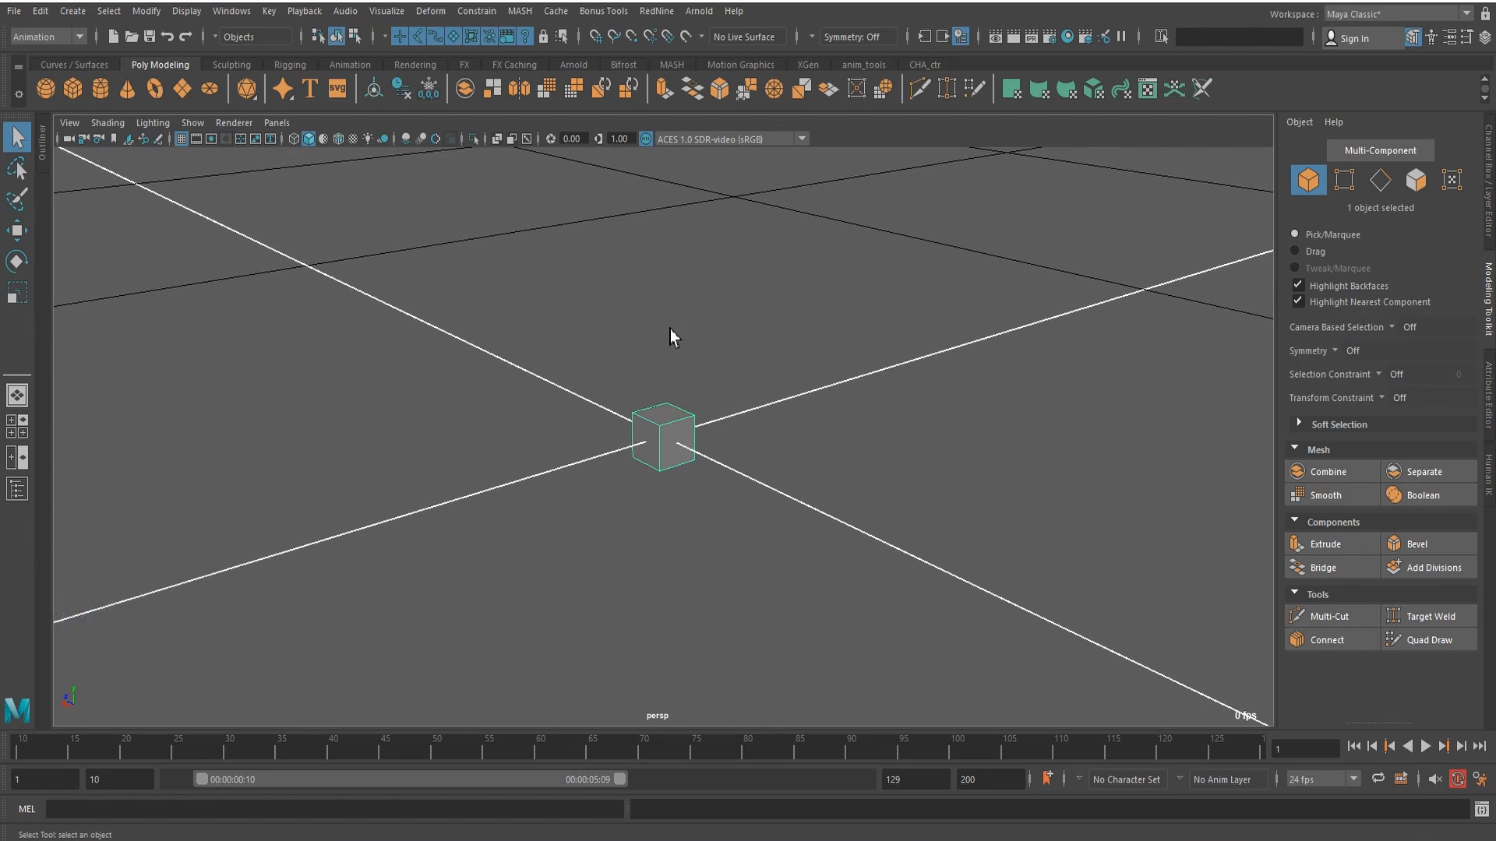
key("alt")
key("alt+q")
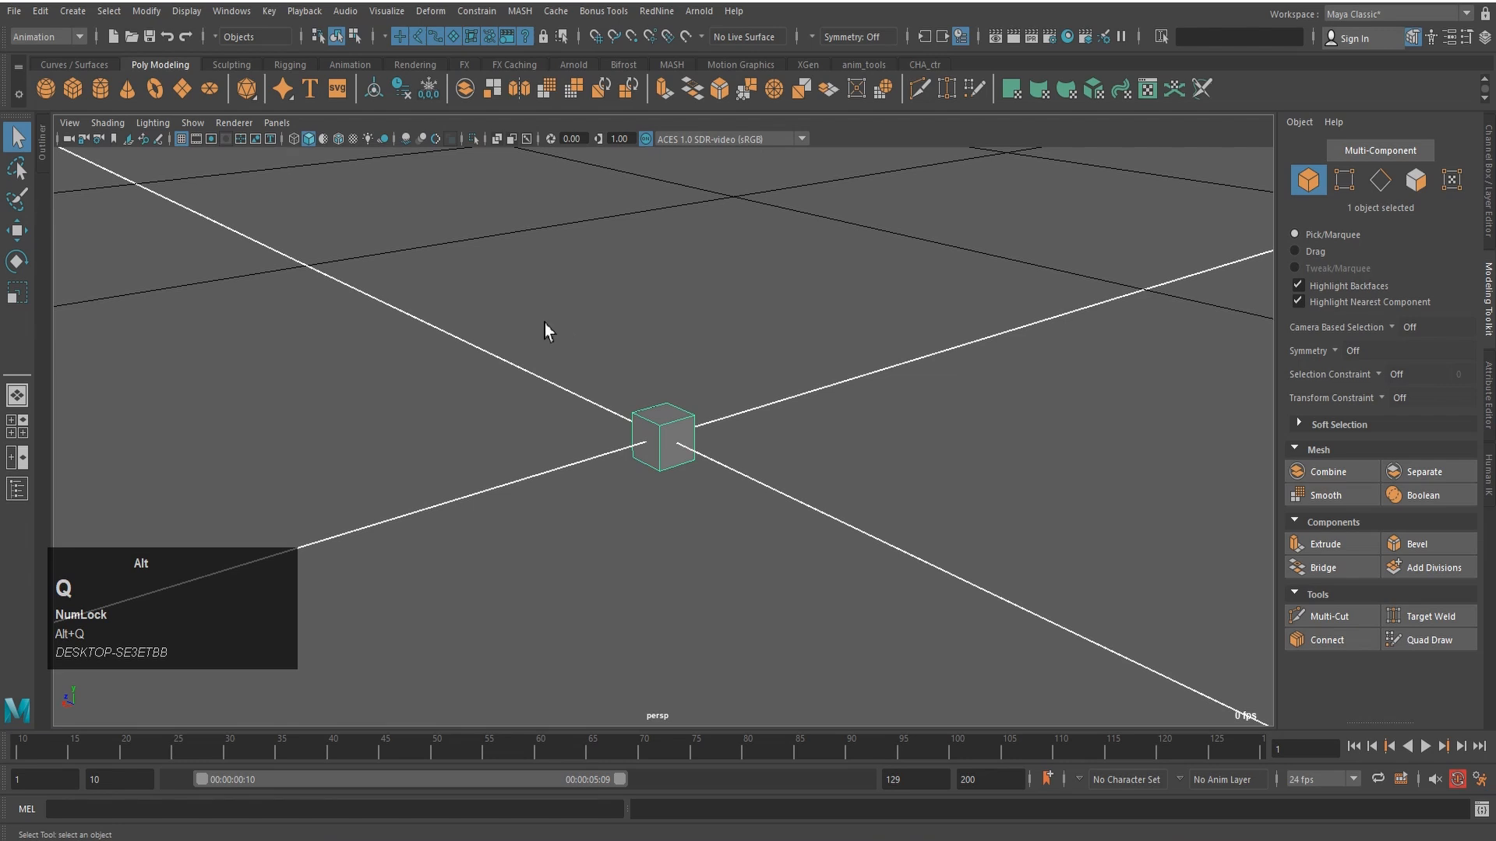
left_click(668, 286, "alt")
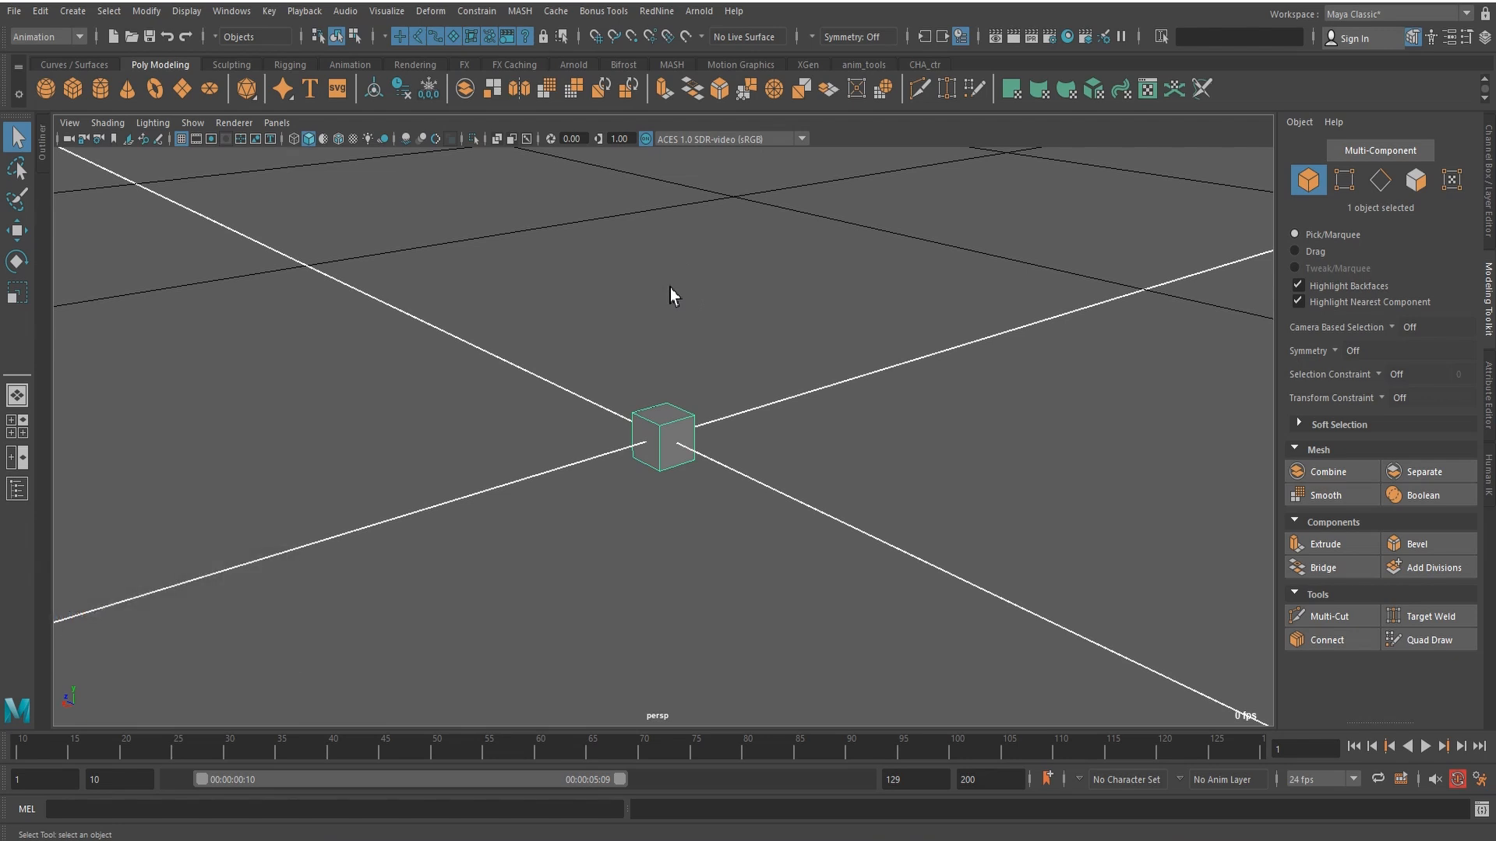
right_click_drag(613, 292, 665, 267)
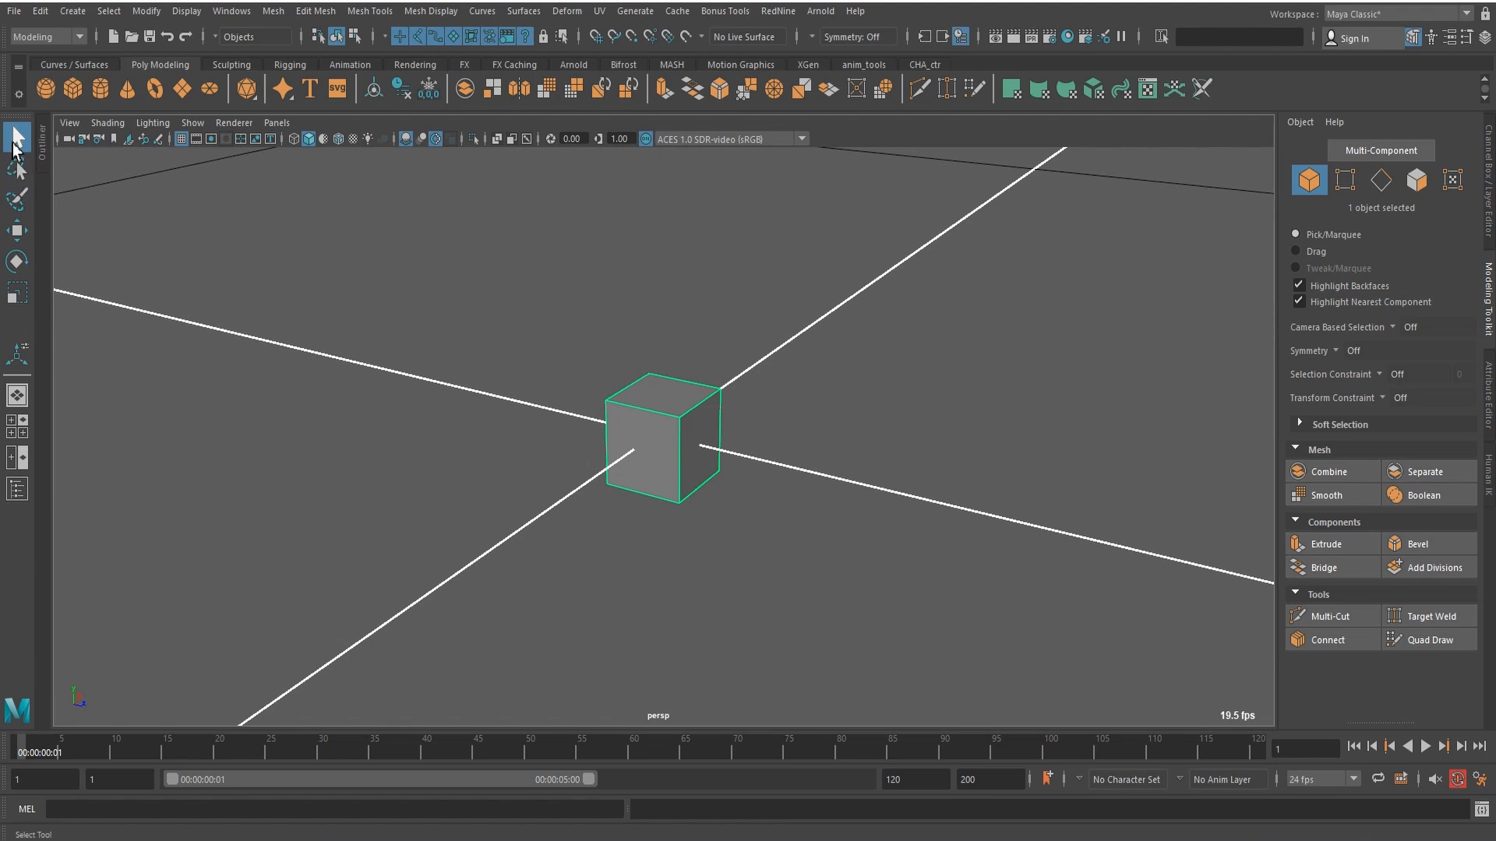
Step: Select the cube with the Select tool, and try a small Lasso selection in the empty area away from it
left_click(633, 408)
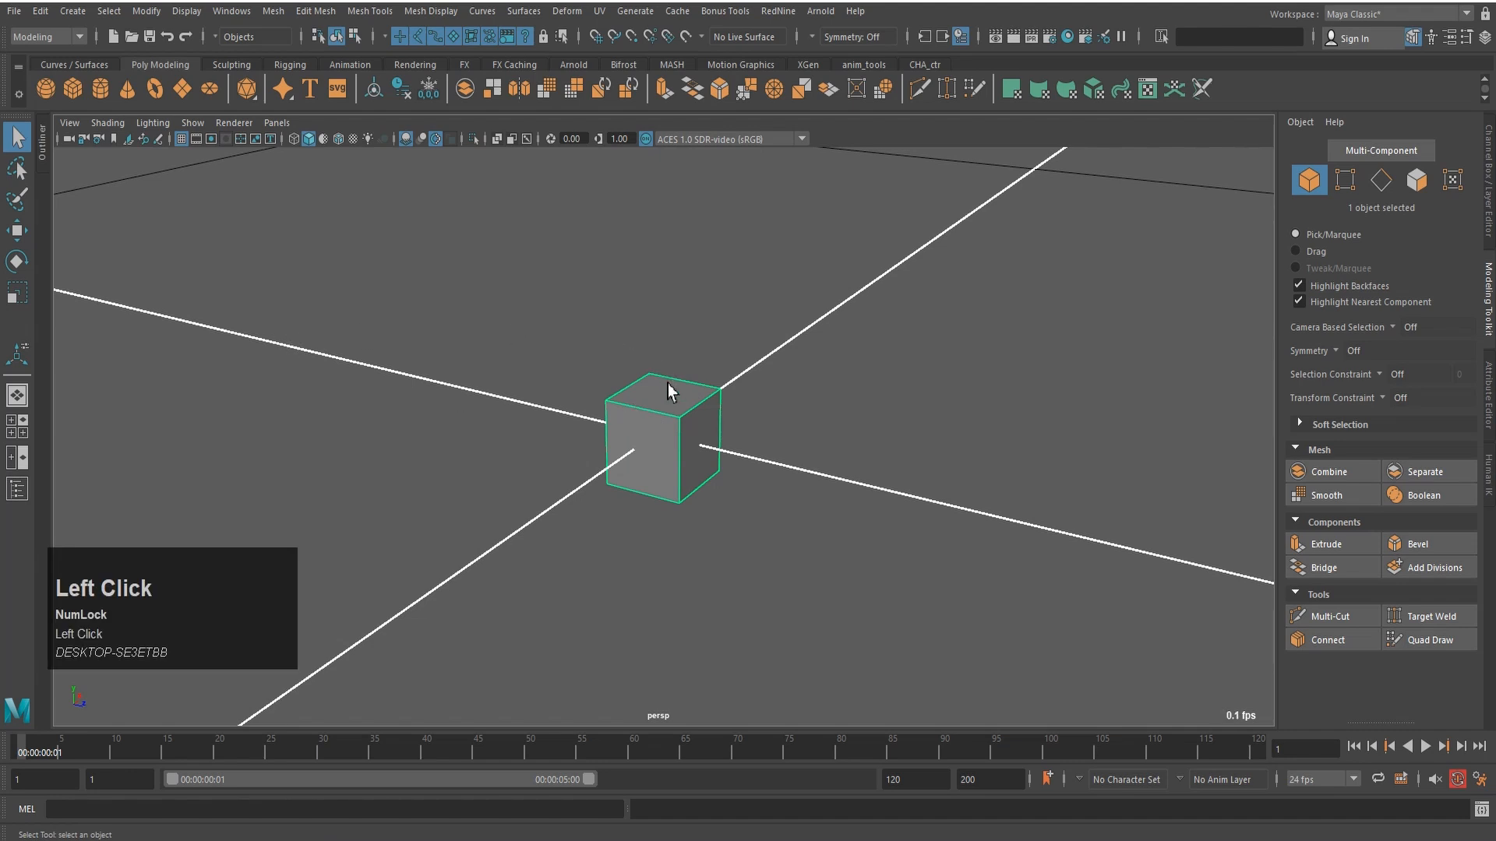
left_click(17, 176)
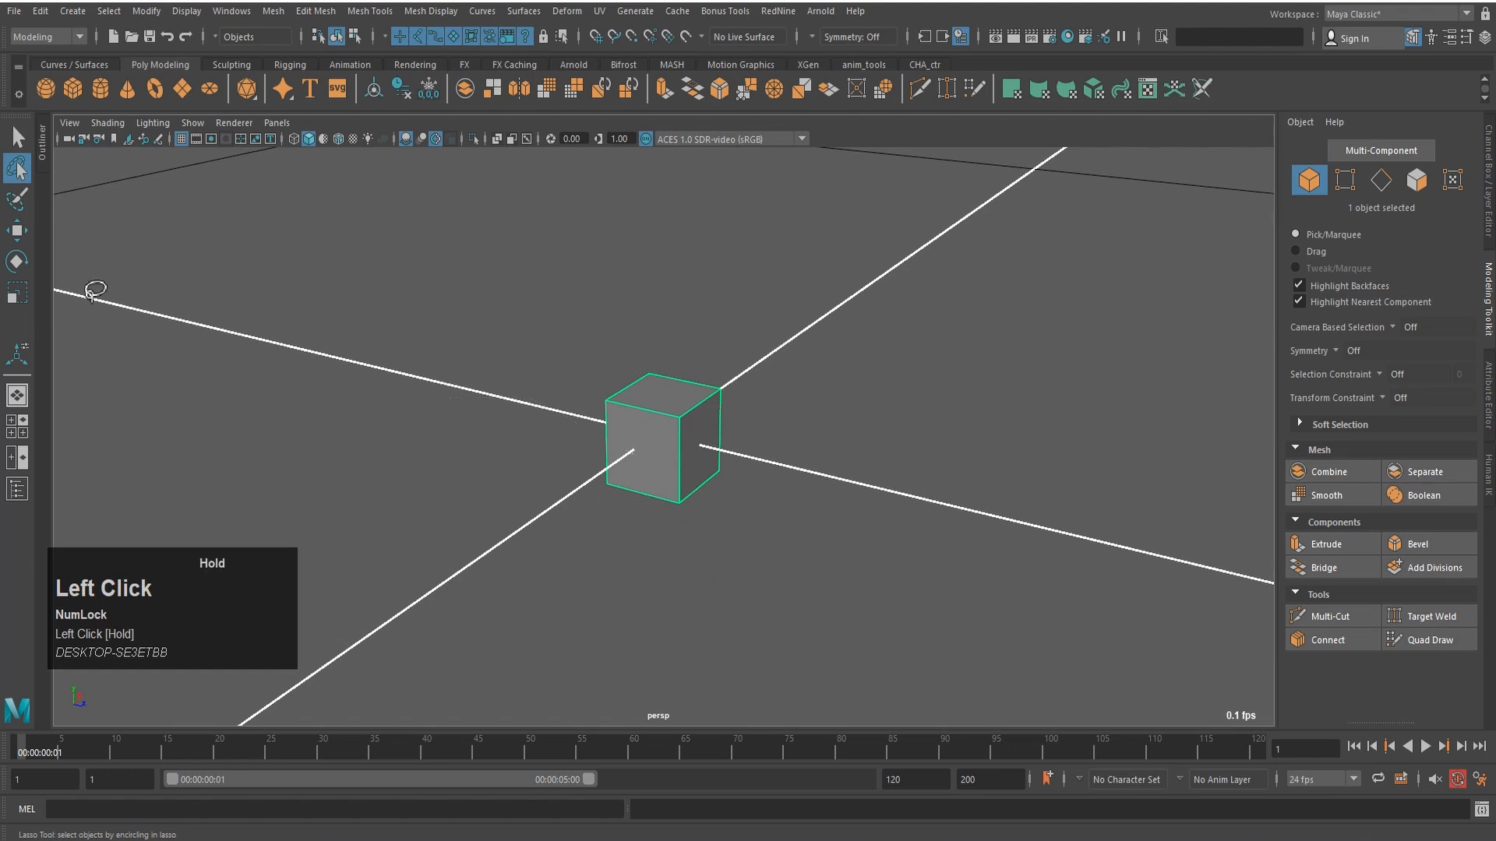
left_click_drag(93, 294, 115, 291)
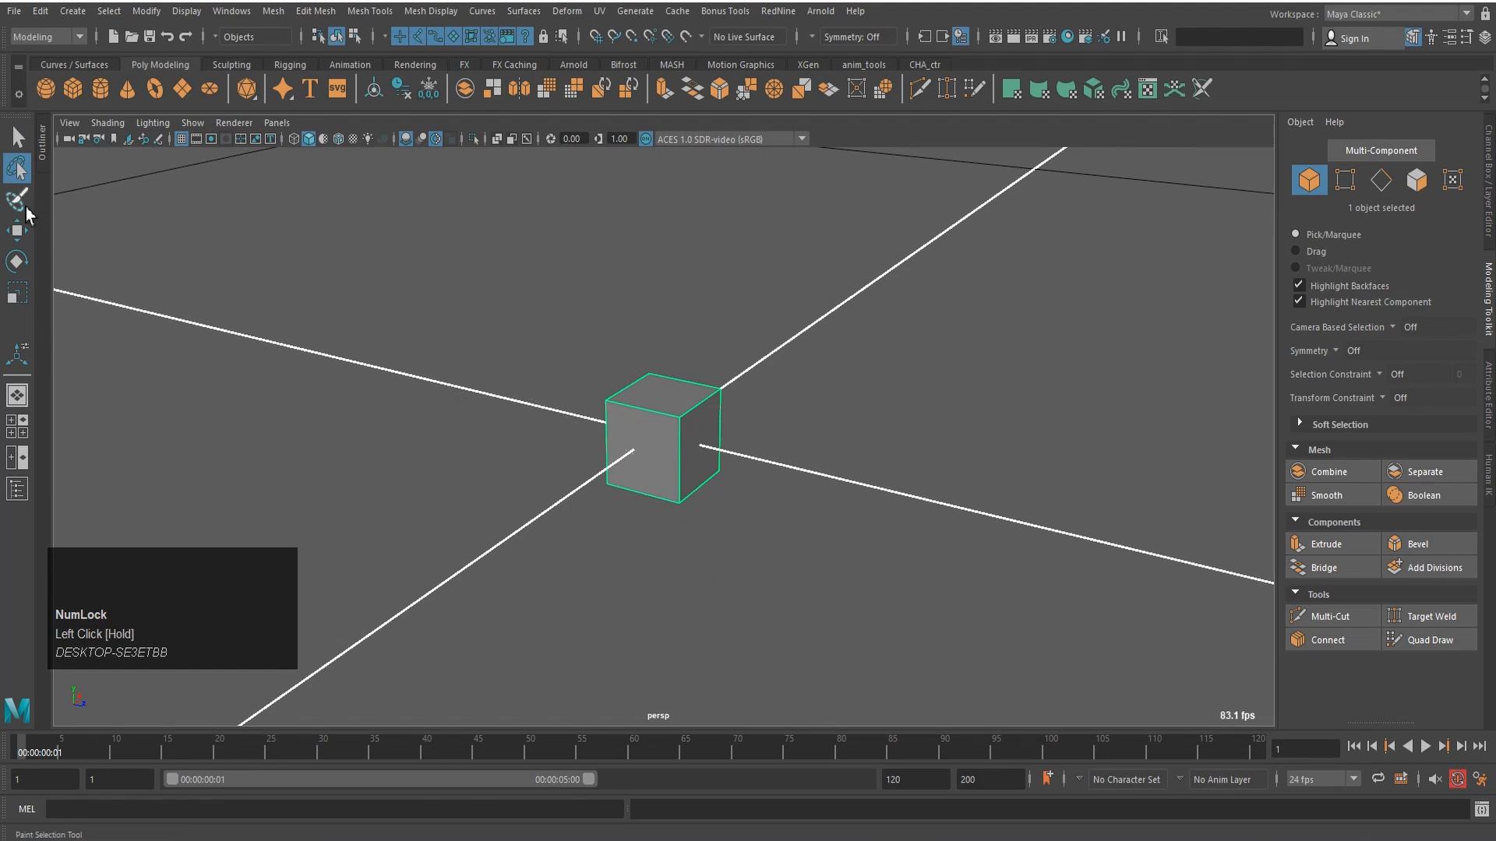
Step: Use the Paint Selection tool to paint-select the four vertices of the cube's top face
left_click(19, 200)
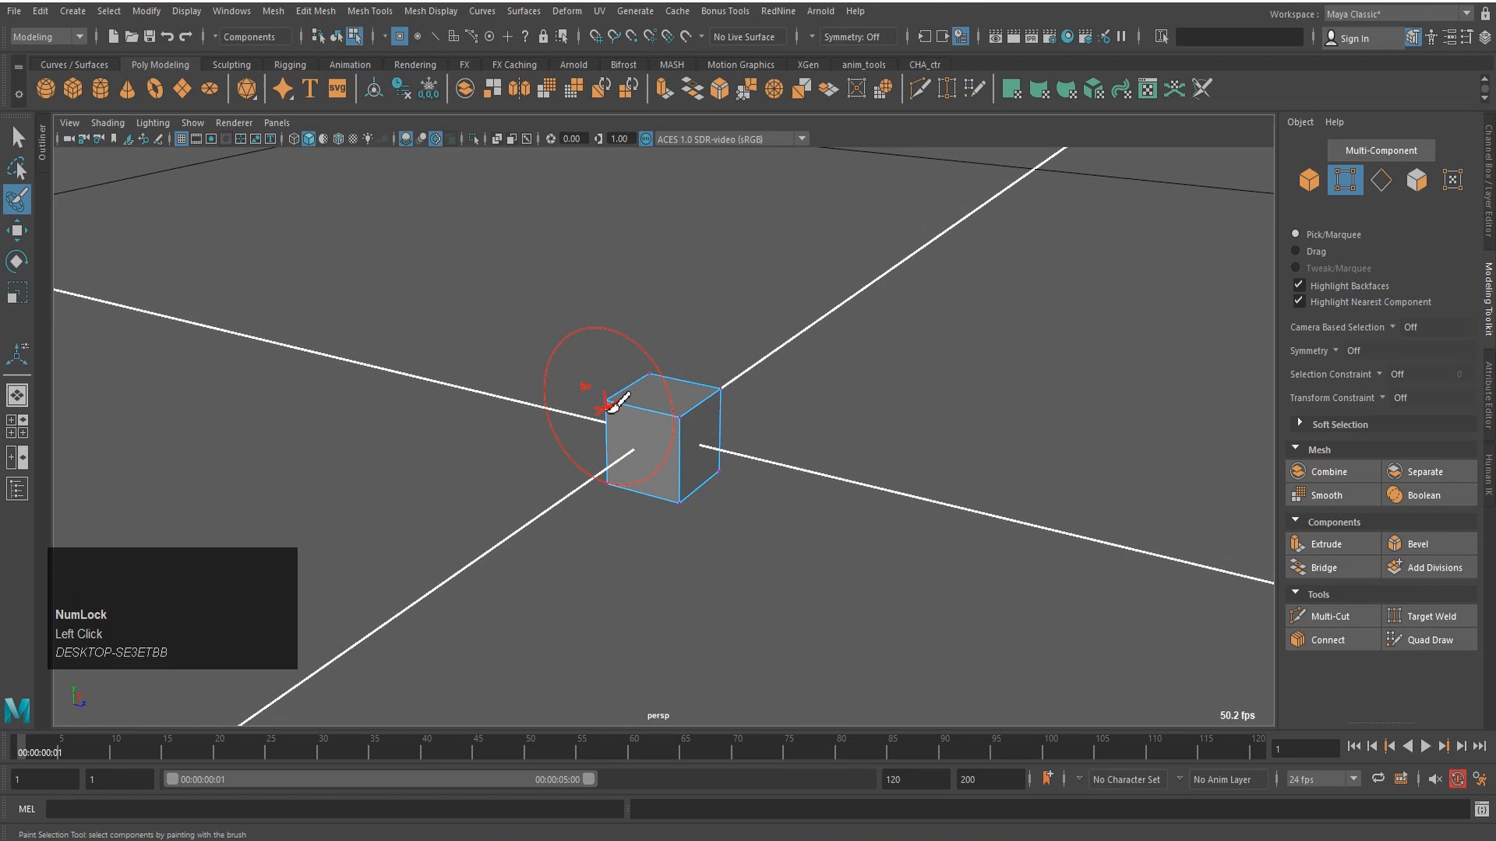
mouse_move(615, 405)
left_mouse_down()
mouse_move(634, 367)
mouse_move(681, 404)
mouse_move(701, 370)
mouse_move(654, 366)
mouse_move(687, 376)
mouse_move(689, 413)
left_mouse_up()
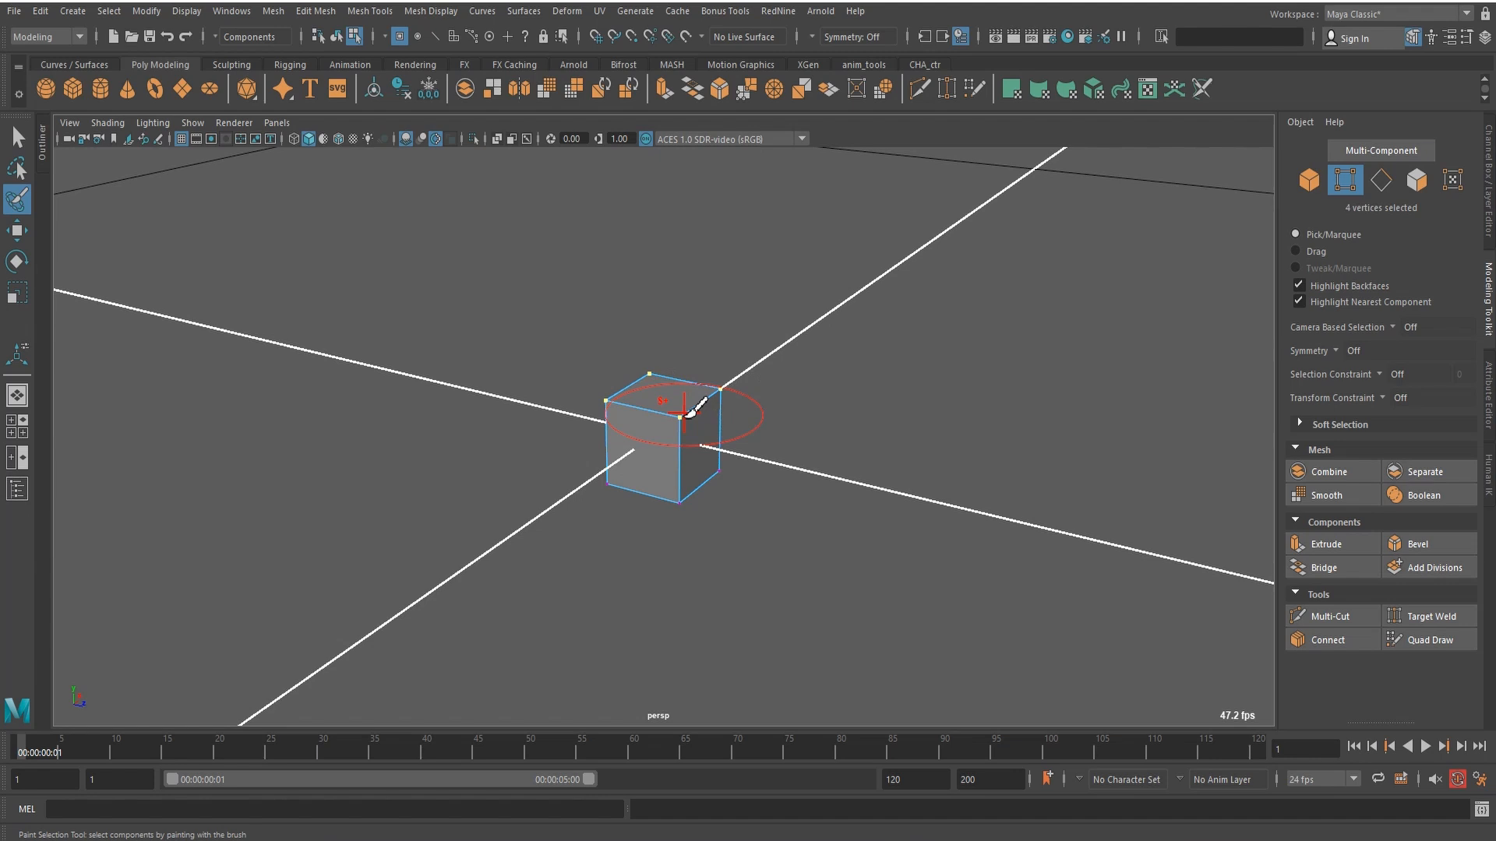
Step: Activate the Select tool again and return the cube from vertex selection to object selection
right_click(666, 335)
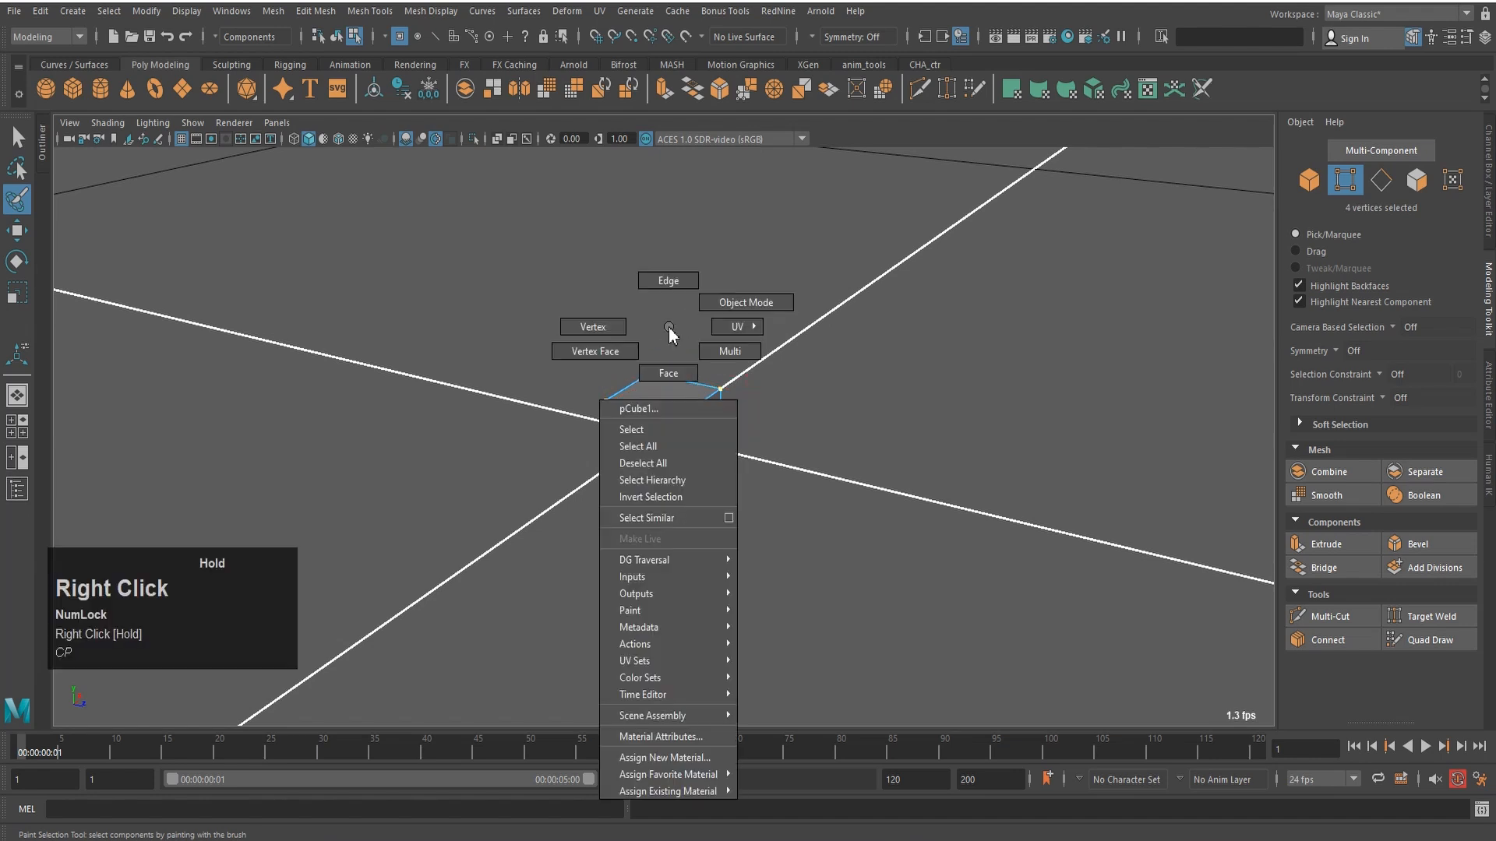
right_click_drag(666, 335, 729, 296)
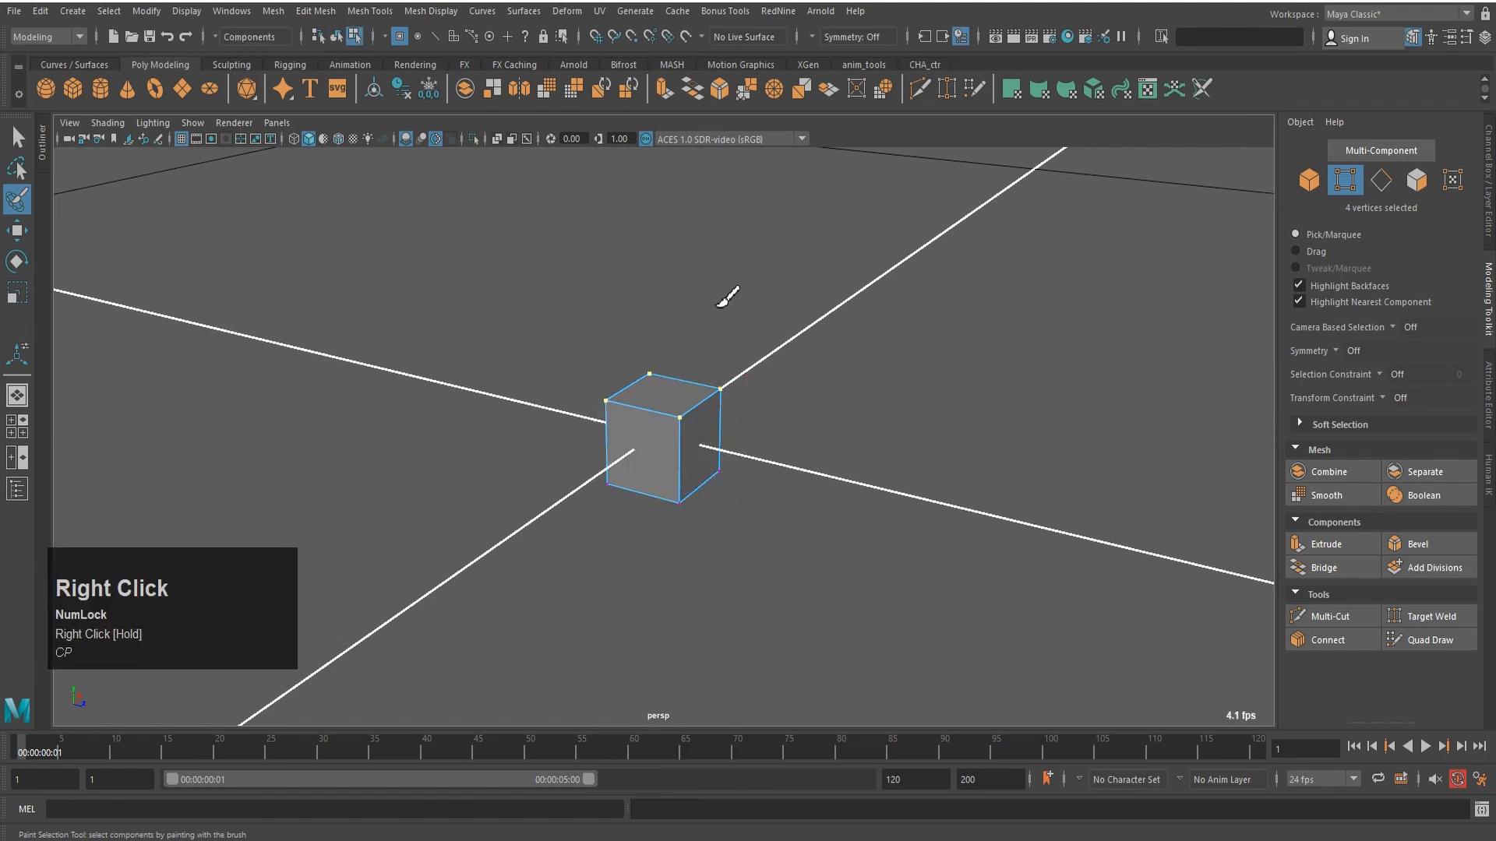
key("q")
key("q")
key("q")
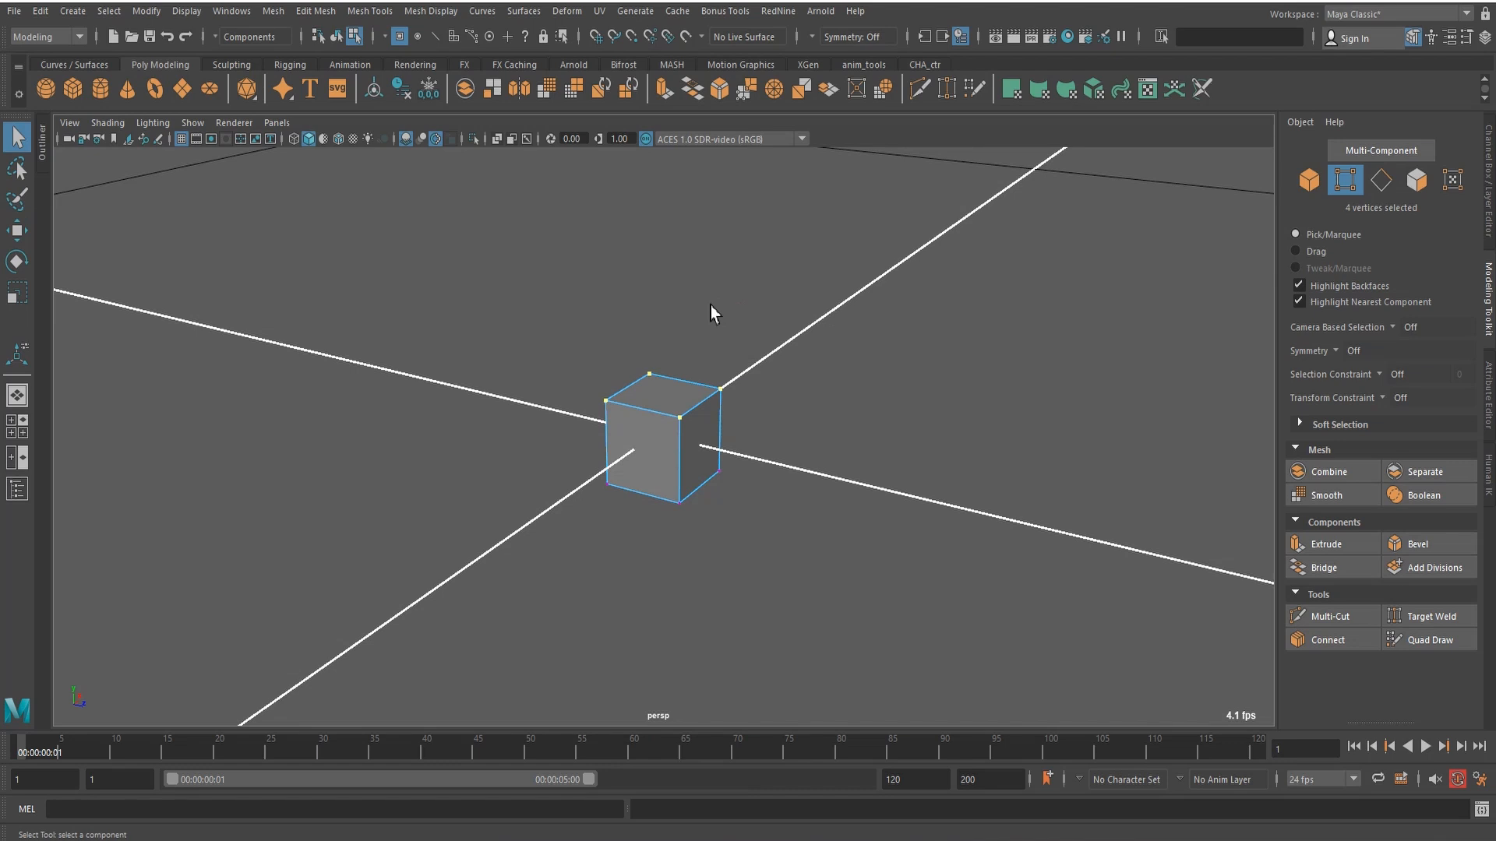
mouse_move(708, 303)
right_mouse_down()
mouse_move(755, 279)
mouse_move(711, 306)
right_mouse_up()
key("space")
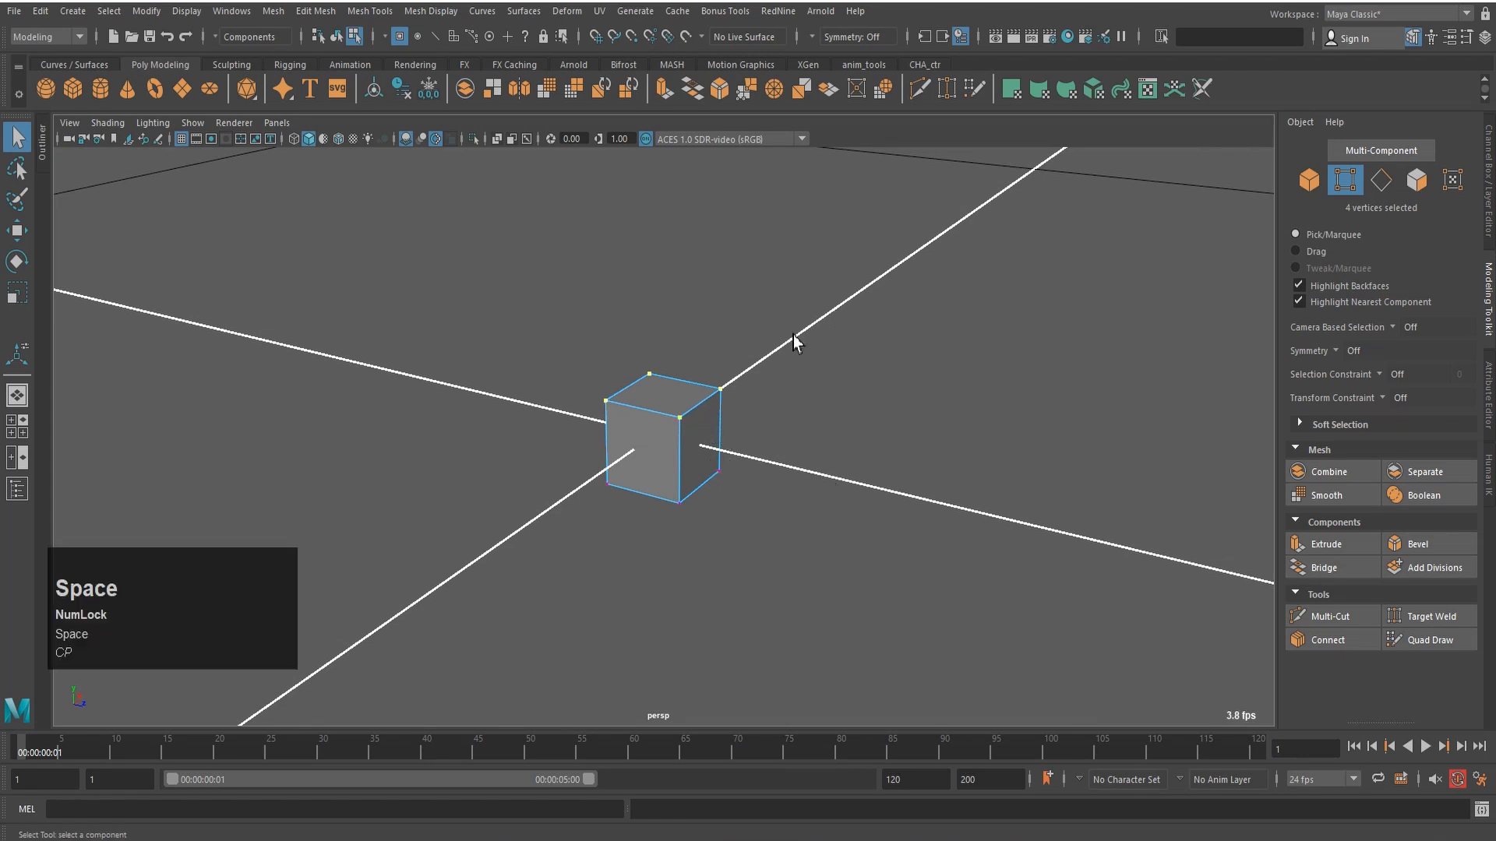
key("F8")
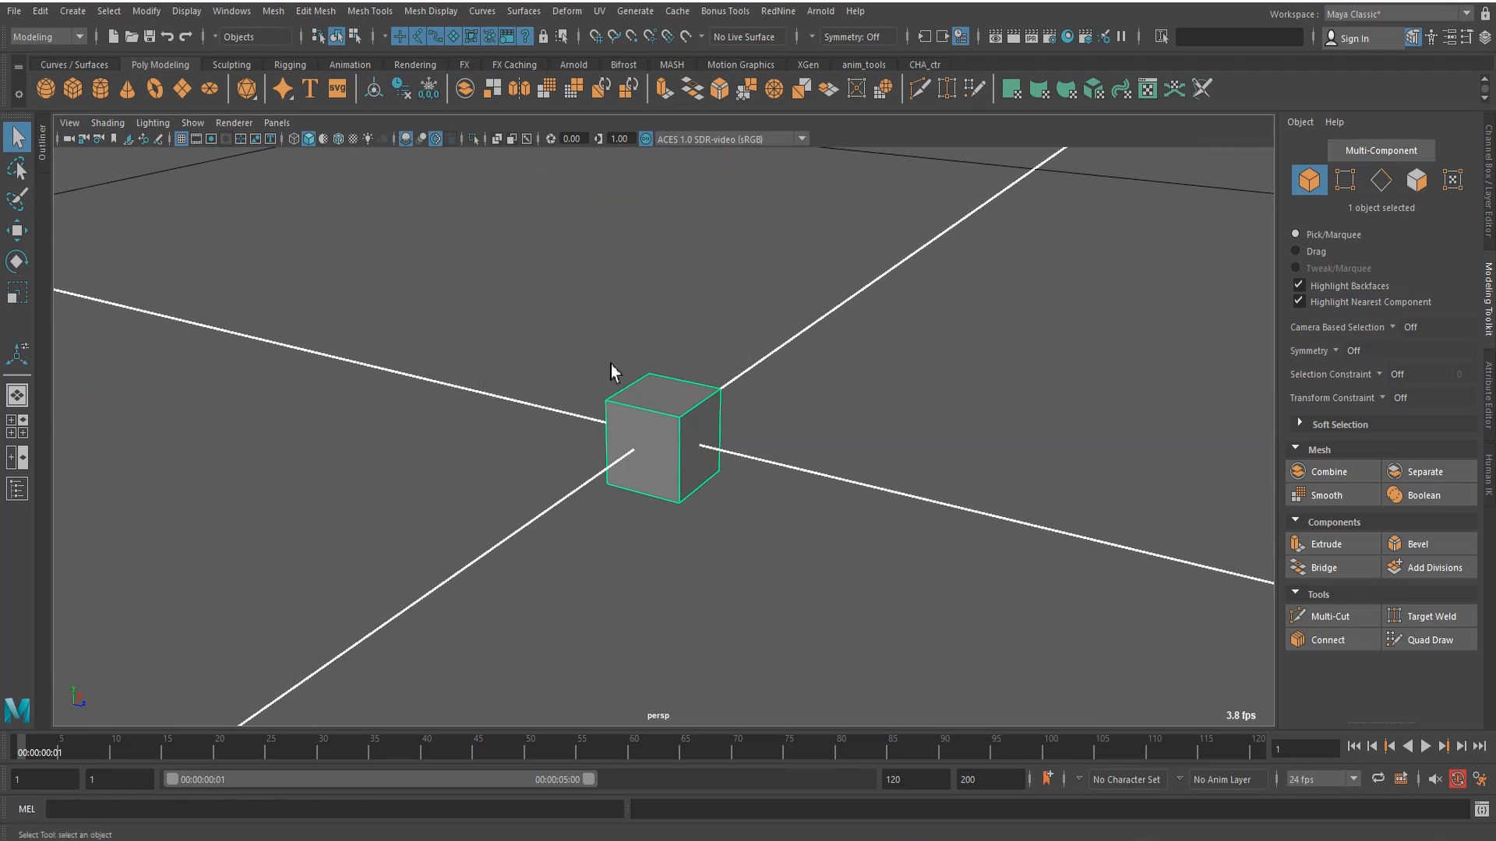
Step: Try moving the cube freely with the Move tool's center handle from several view angles, undoing each move
key("w")
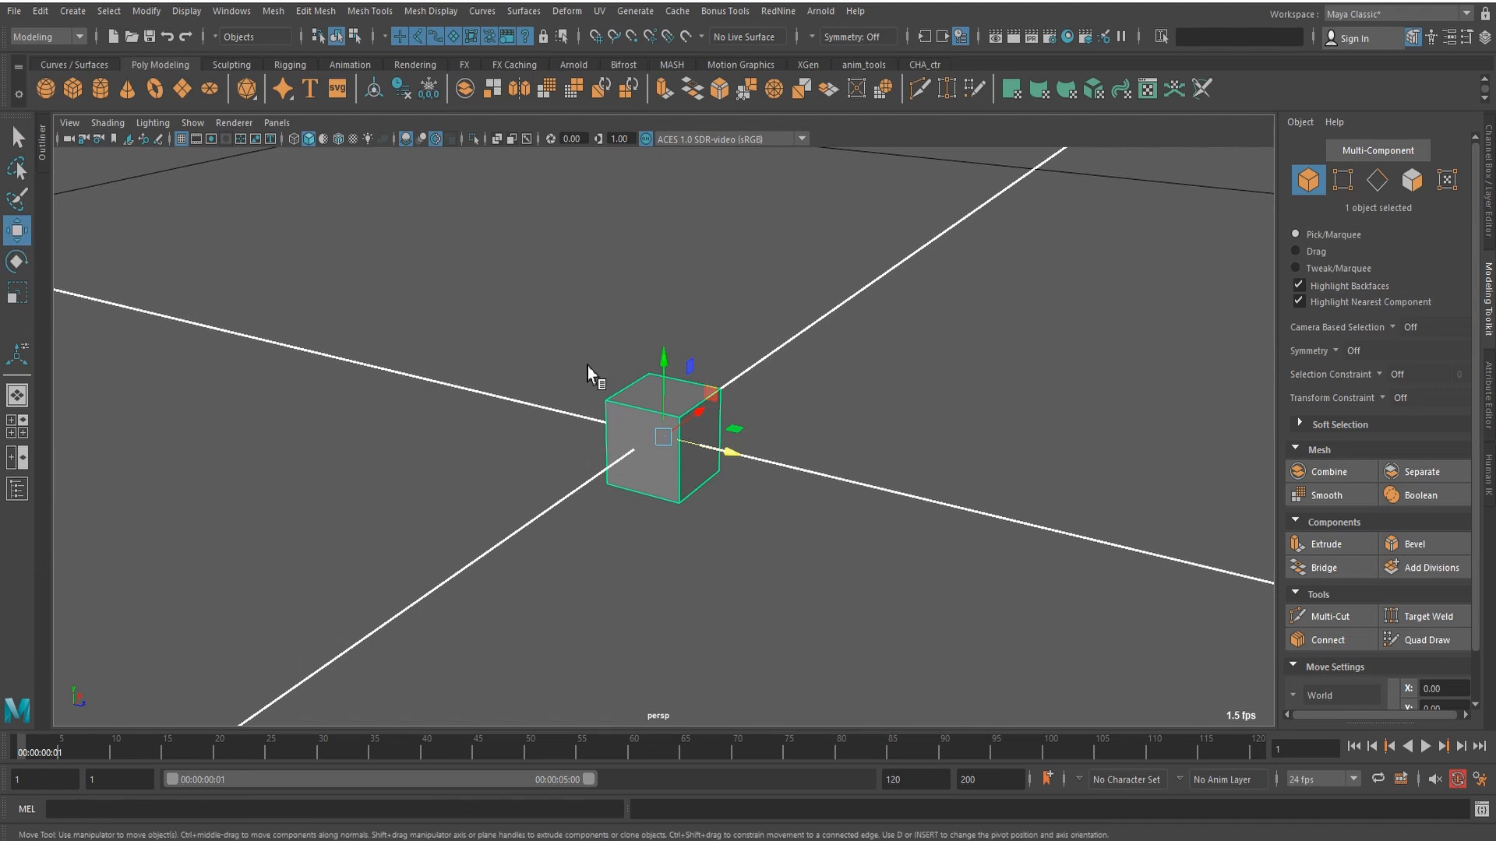
key("q")
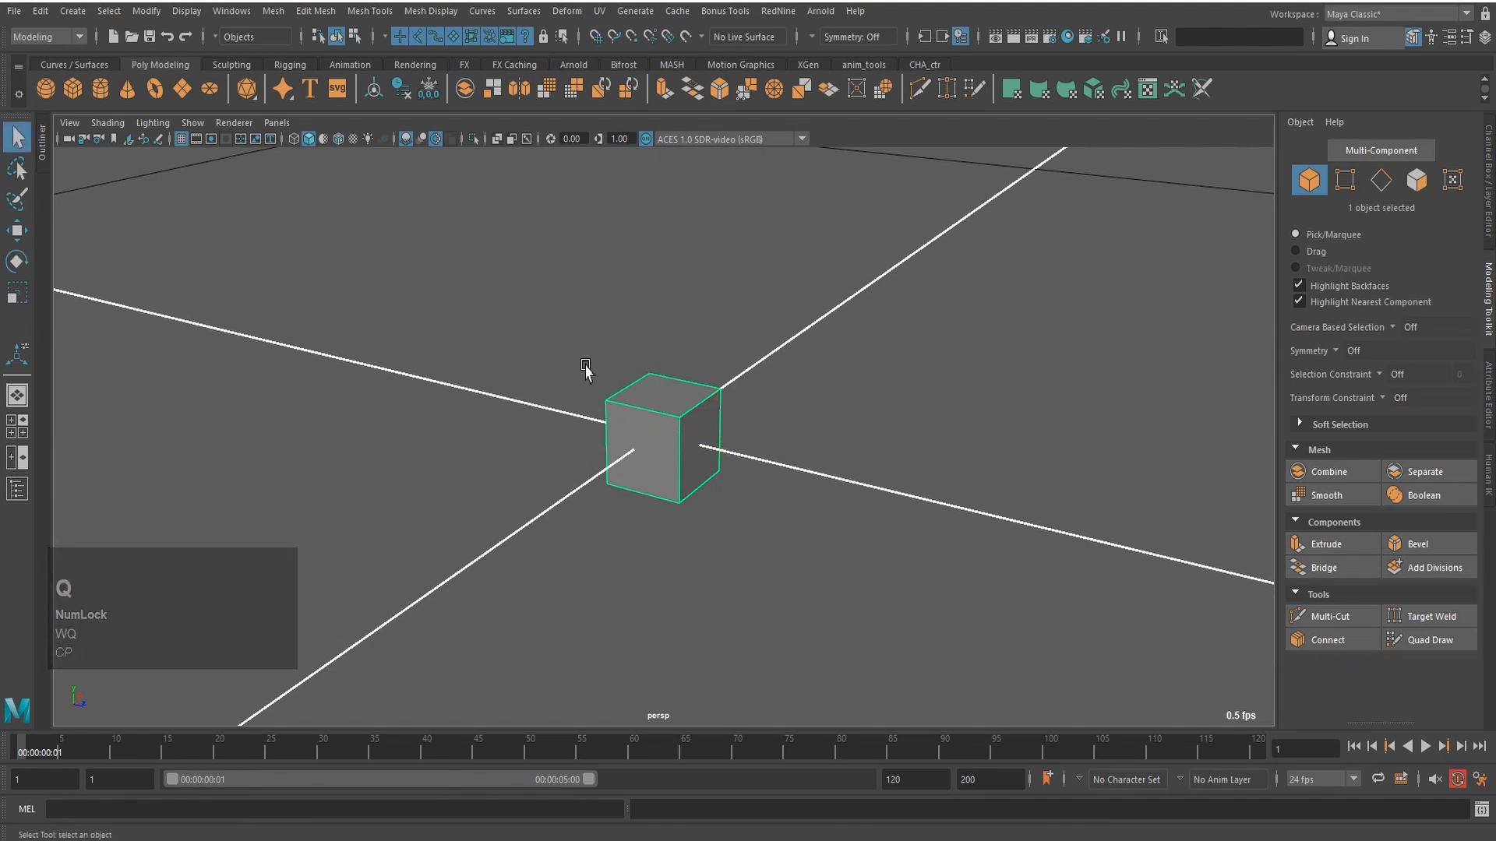
key("w")
left_click_drag(757, 443, 708, 343, "alt")
key("z")
left_click_drag(704, 471, 605, 409)
key("z")
scroll(662, 454, "down", 1)
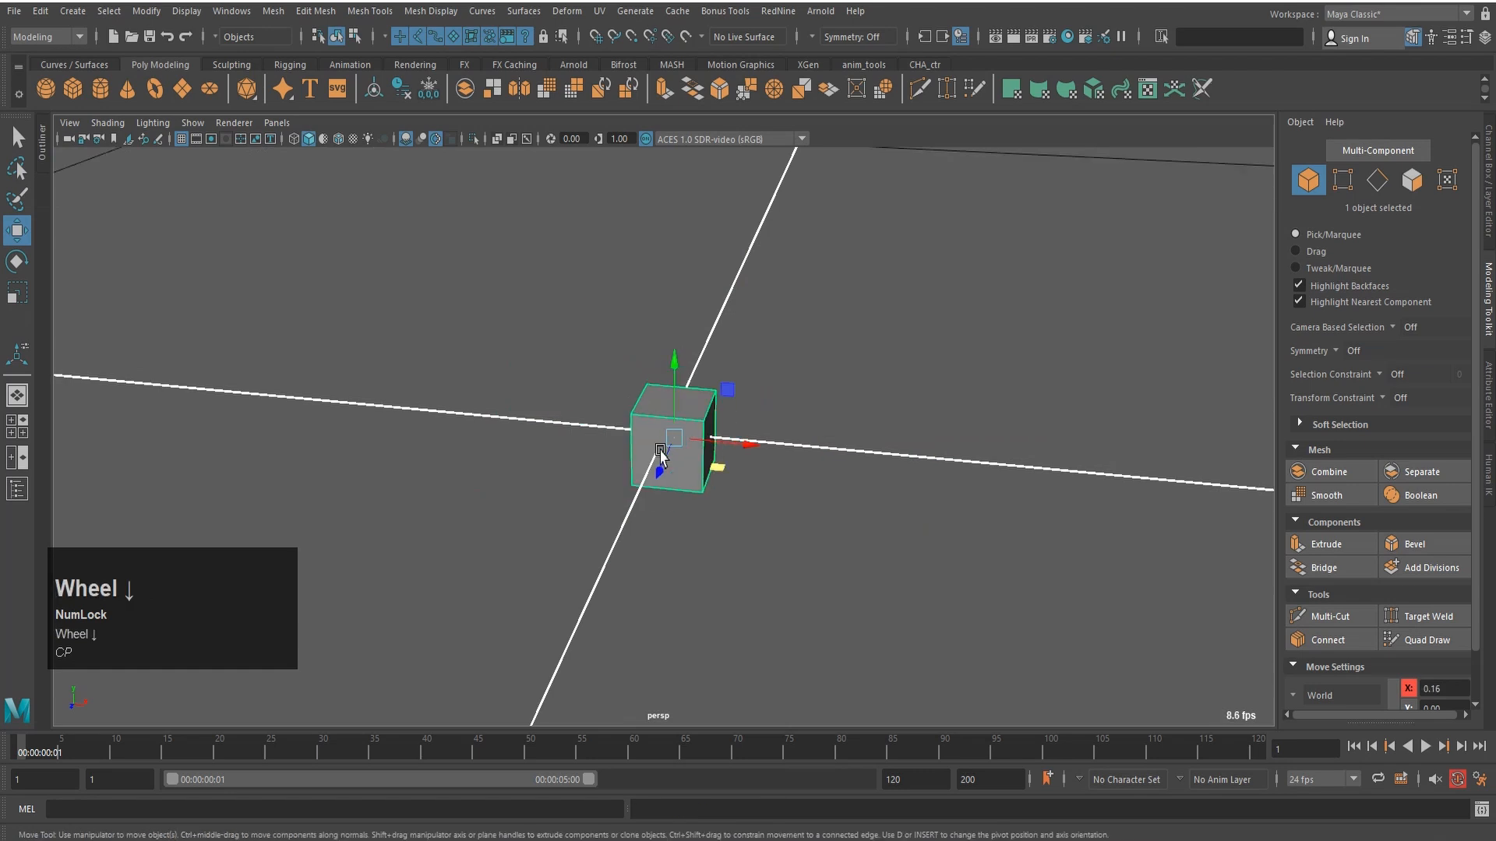
left_click_drag(661, 455, 480, 254, "alt")
key("z")
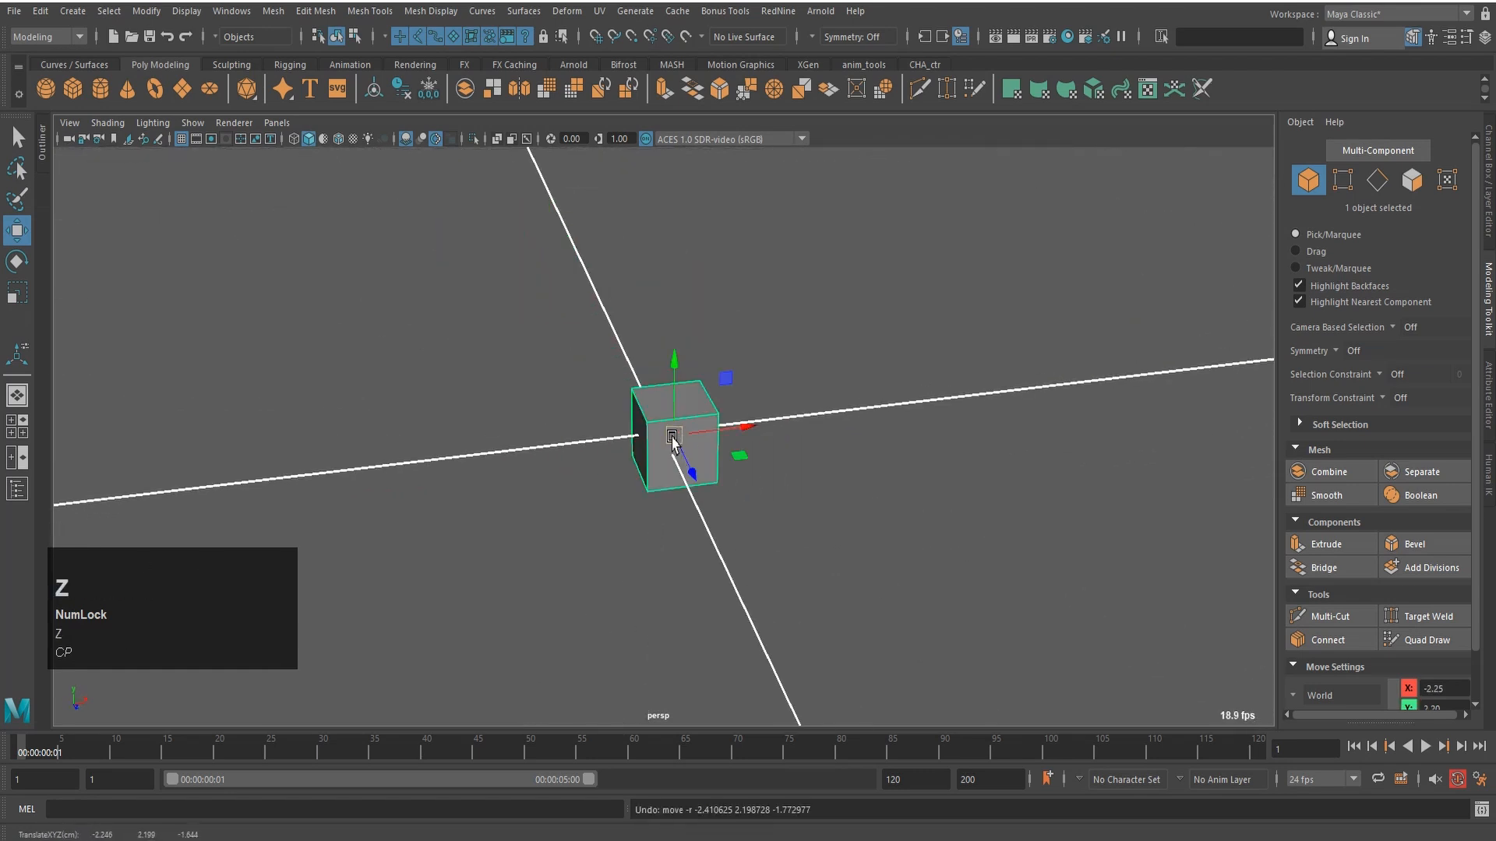
left_click_drag(673, 439, 595, 402)
key("z")
Step: Try moving the cube about -4.57 units along X and about -0.2 units in the XZ plane, undoing both moves
left_click(741, 428)
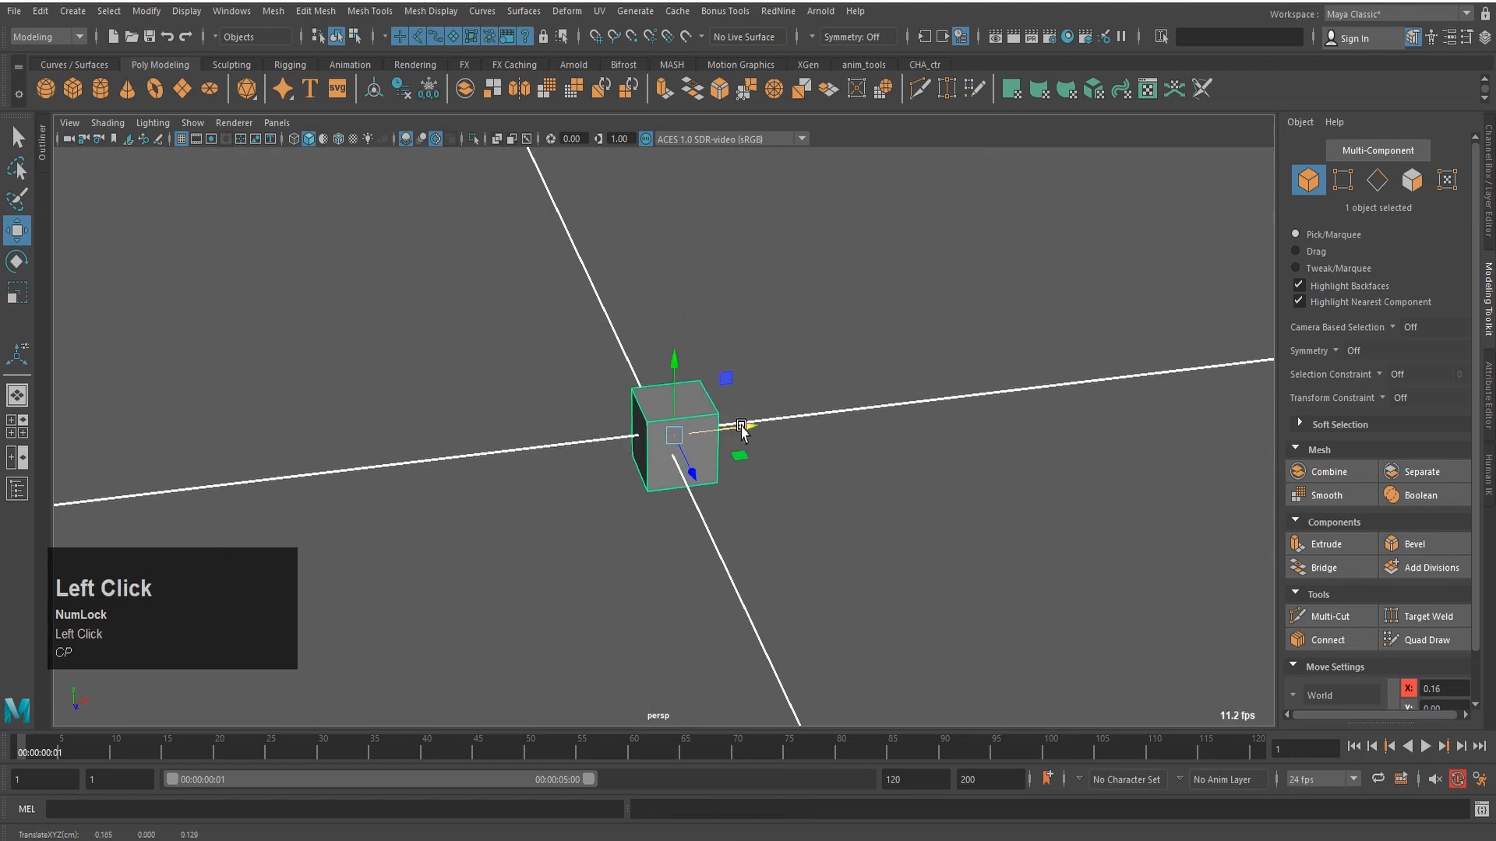
left_click_drag(741, 429, 434, 467)
key("z")
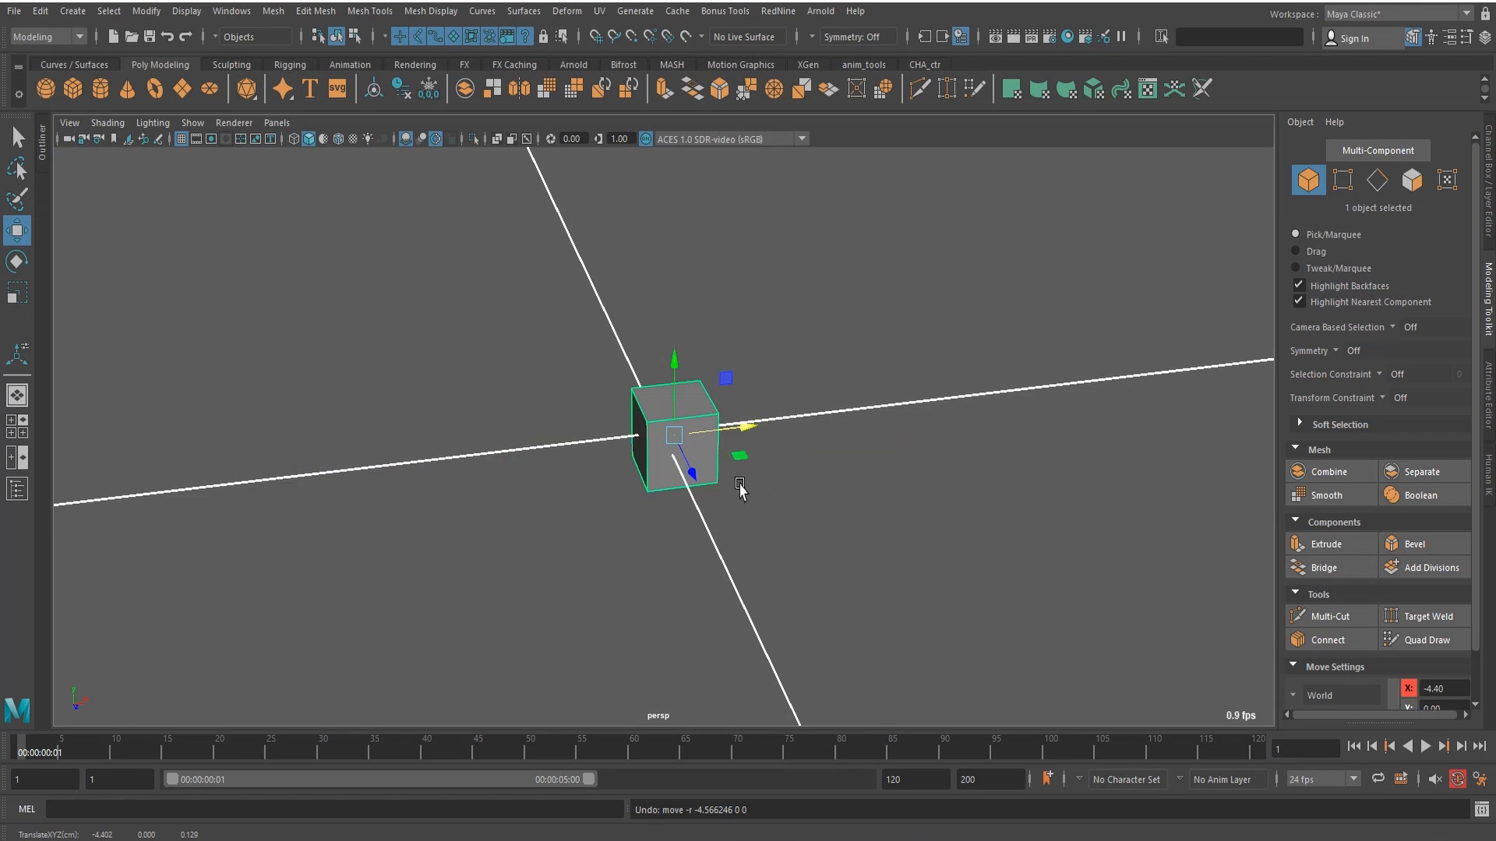
left_click_drag(740, 489, 722, 459, "alt")
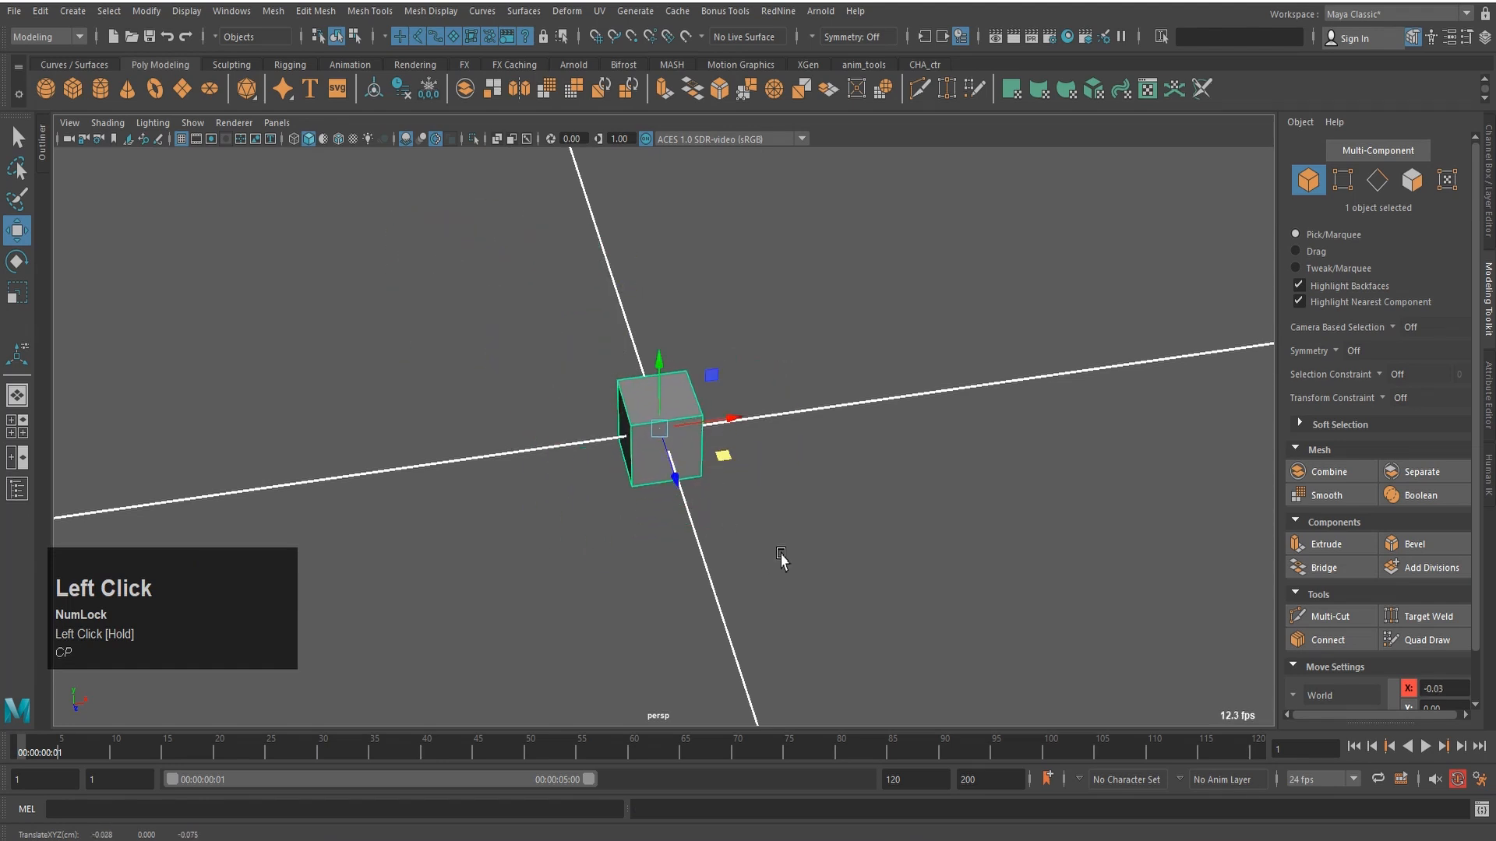
key("z")
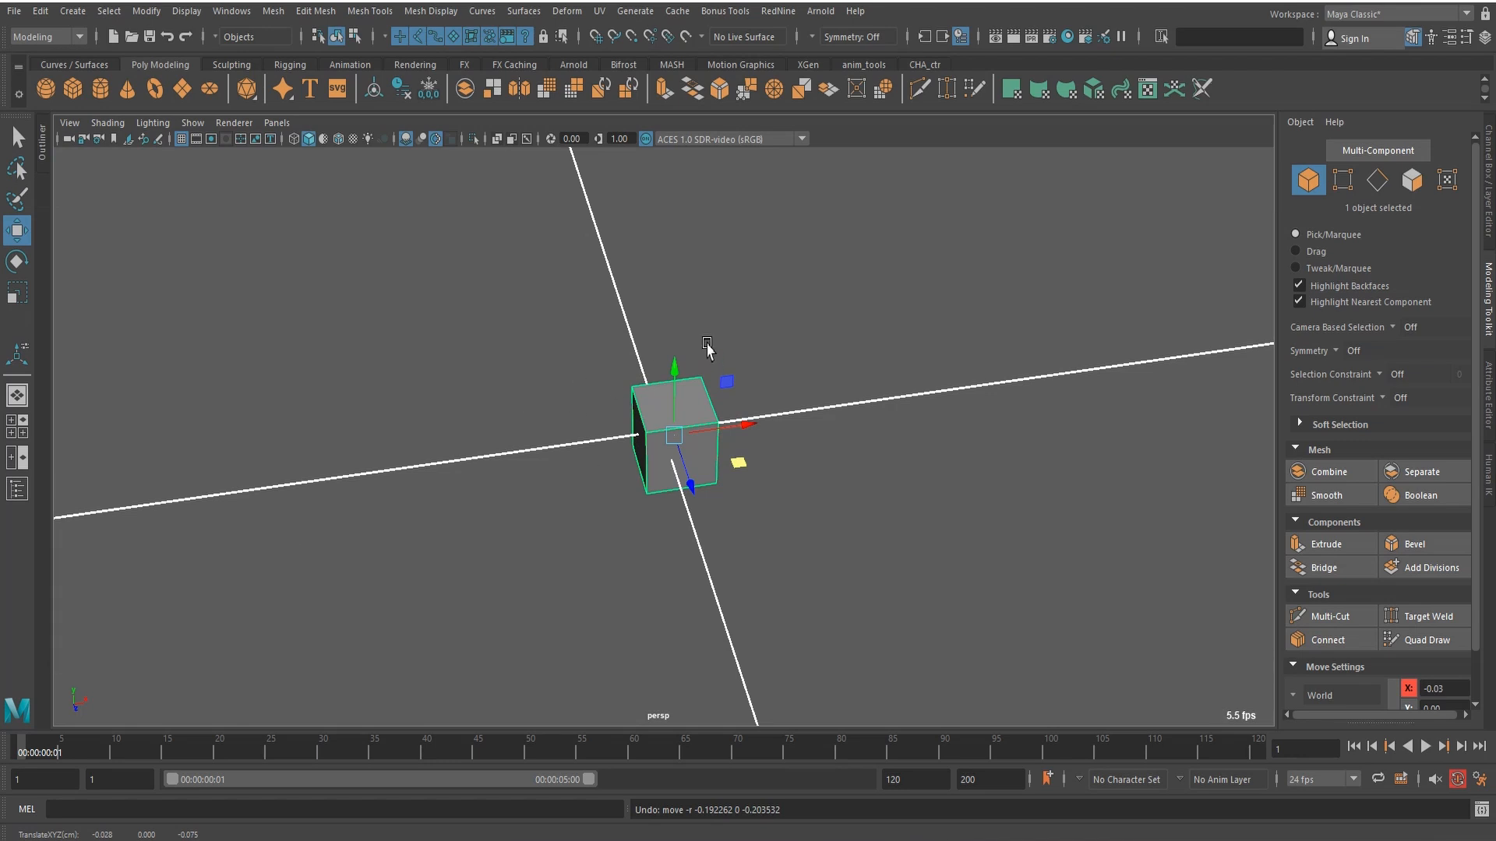
Step: Switch the Move tool's axis orientation from World to Custom
key("w")
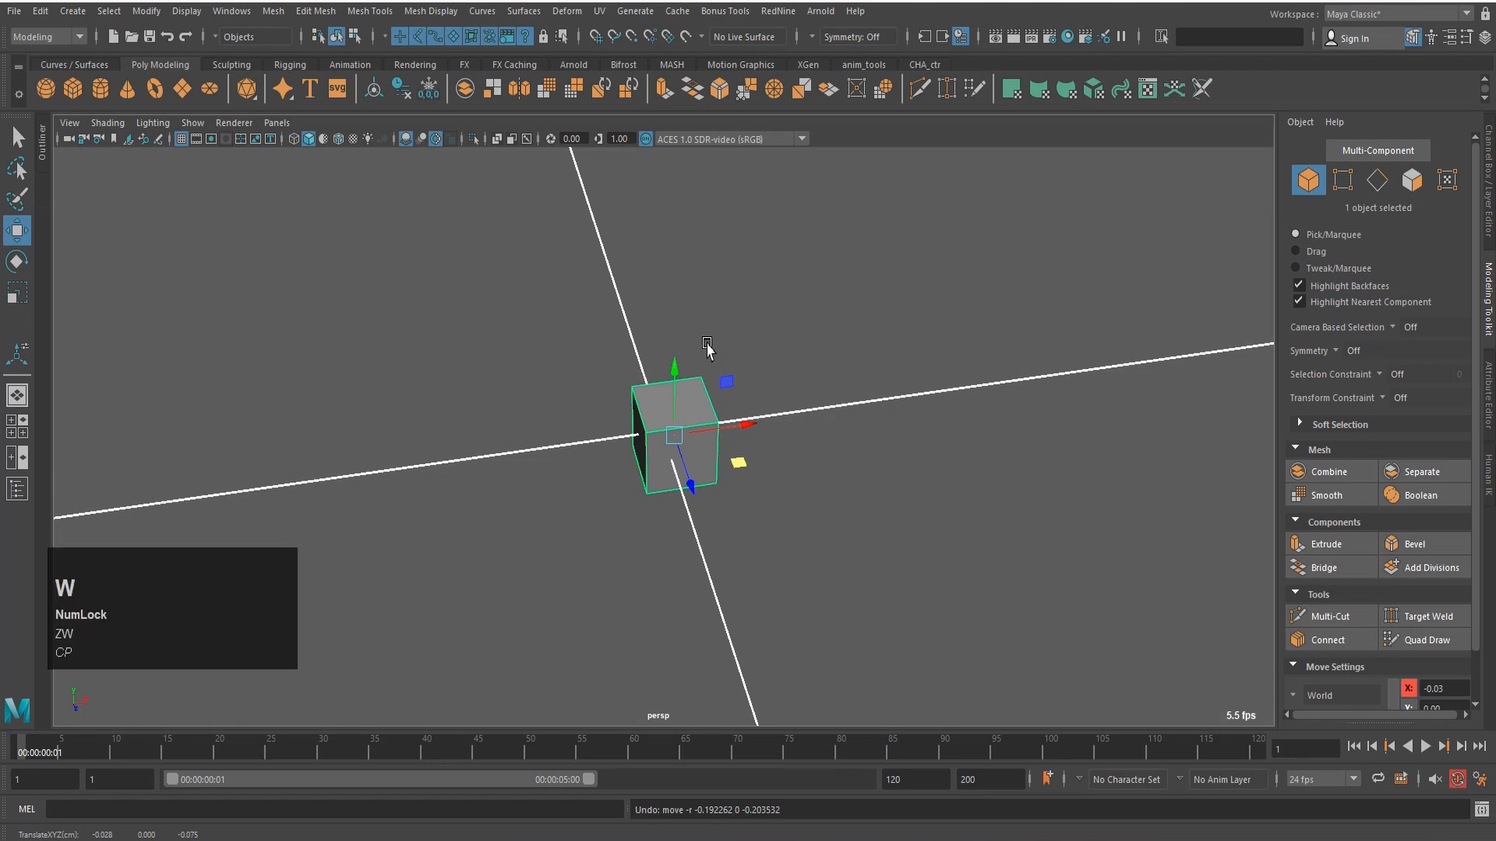
left_click(780, 330)
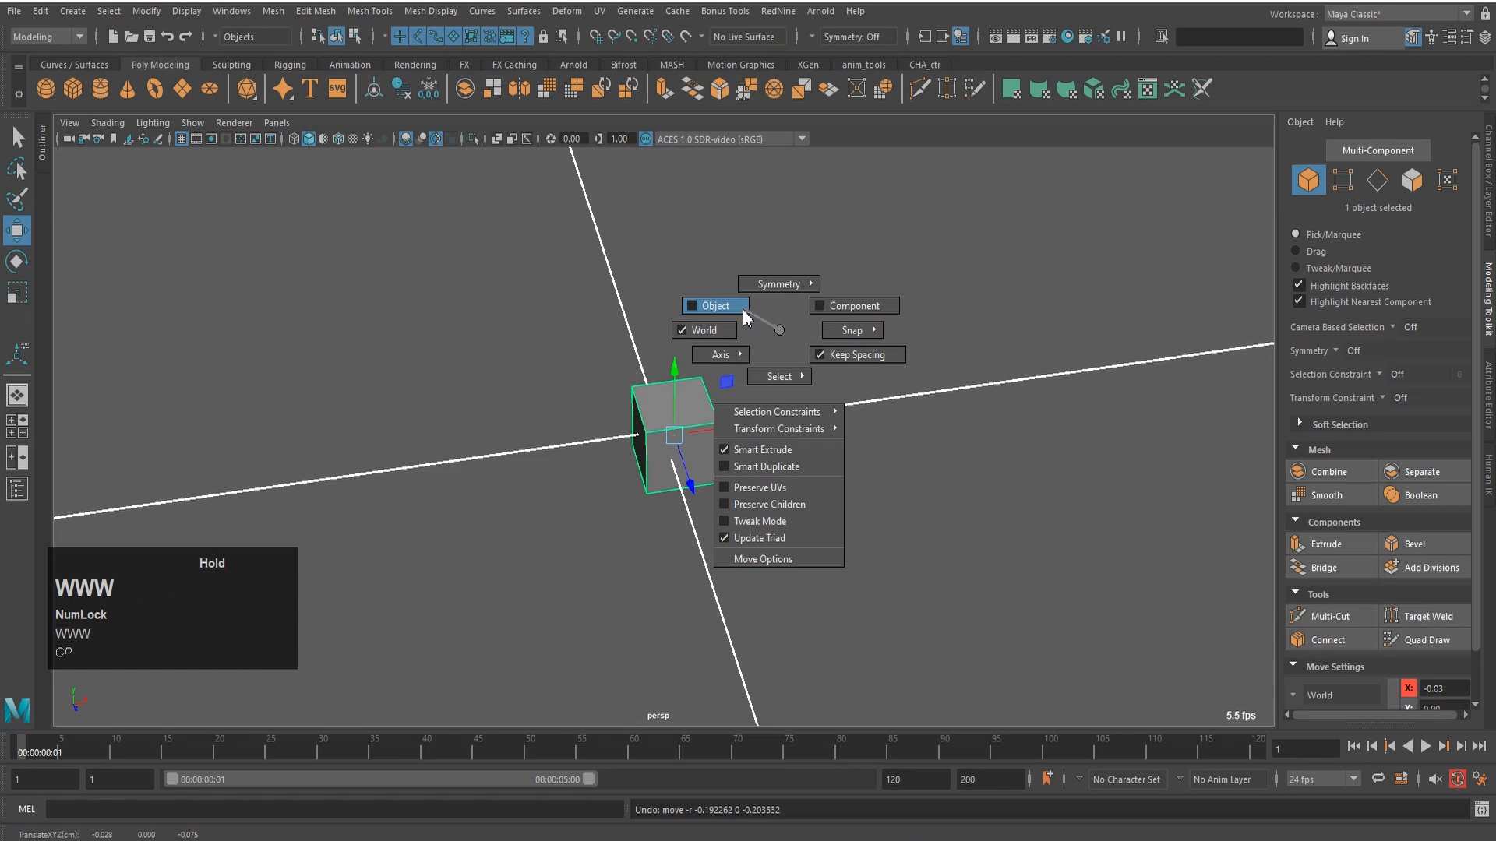
mouse_move(721, 354)
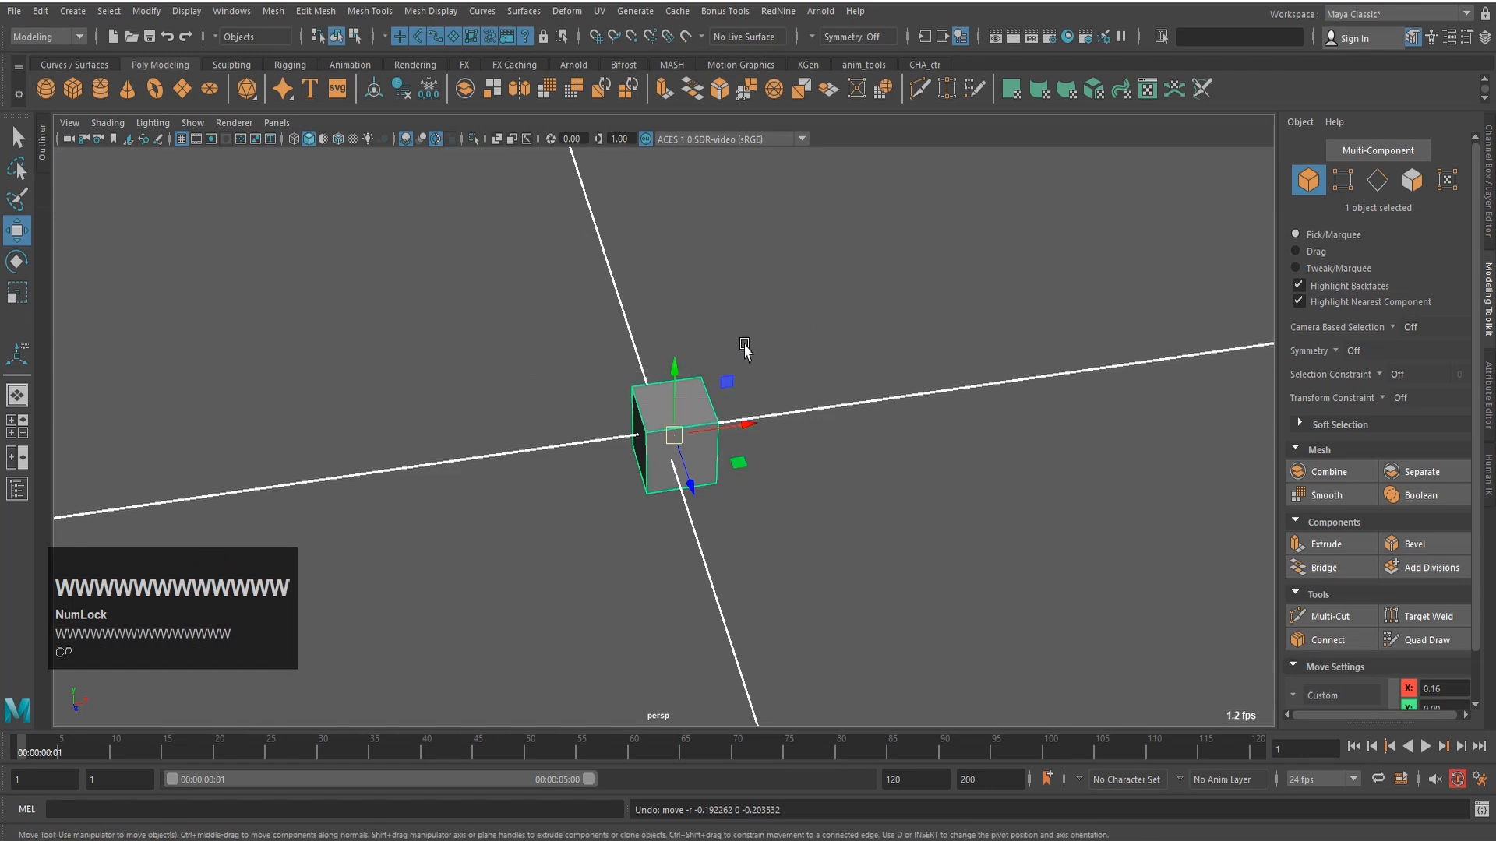
Step: Activate the Rotate tool and set its axis orientation to Object
scroll(725, 420, "up", 2)
left_click_drag(791, 470, 746, 424, "alt")
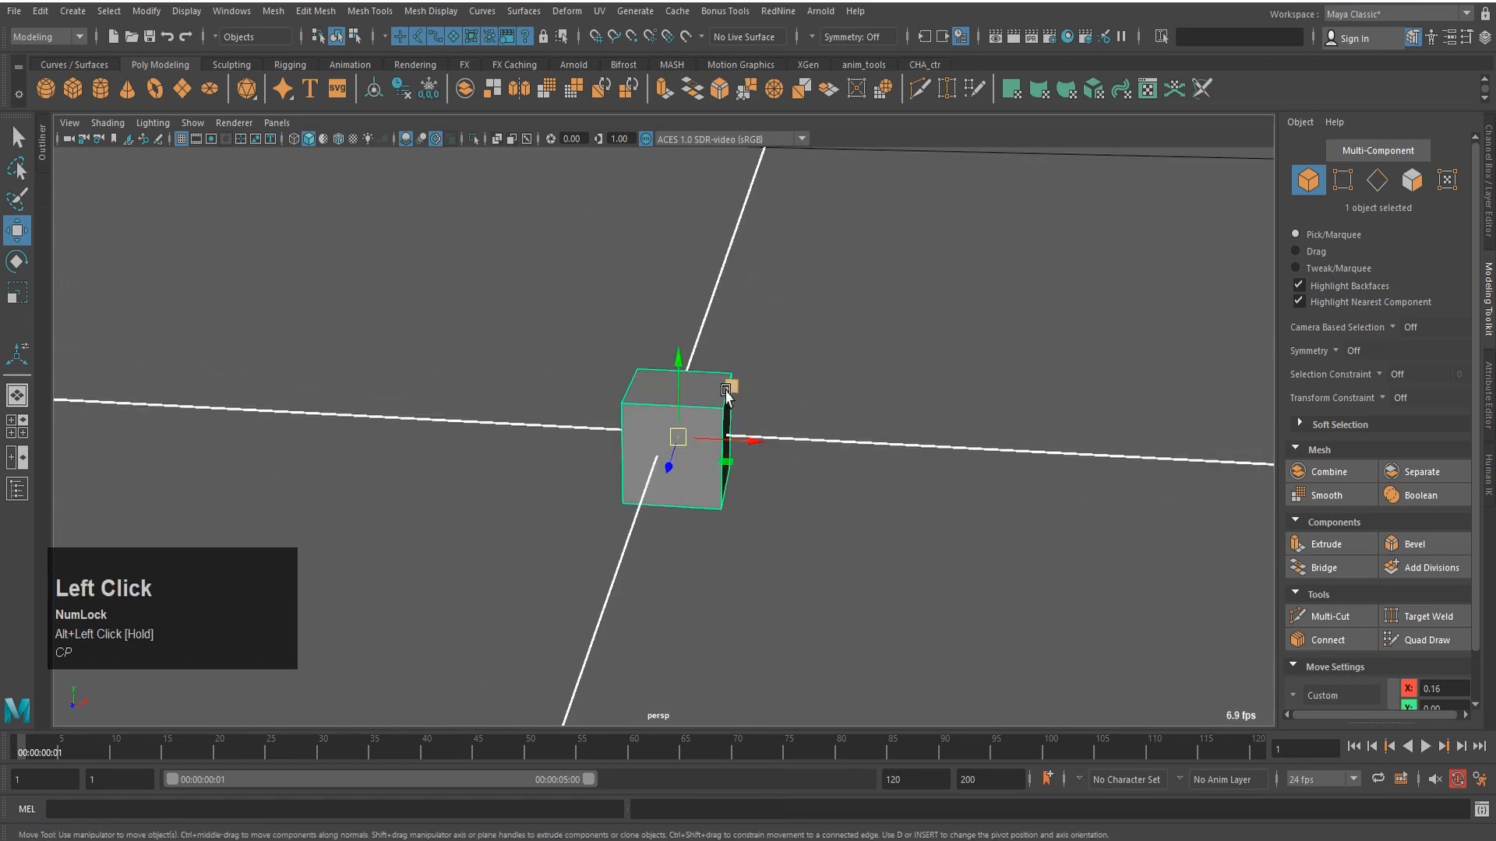
key("e")
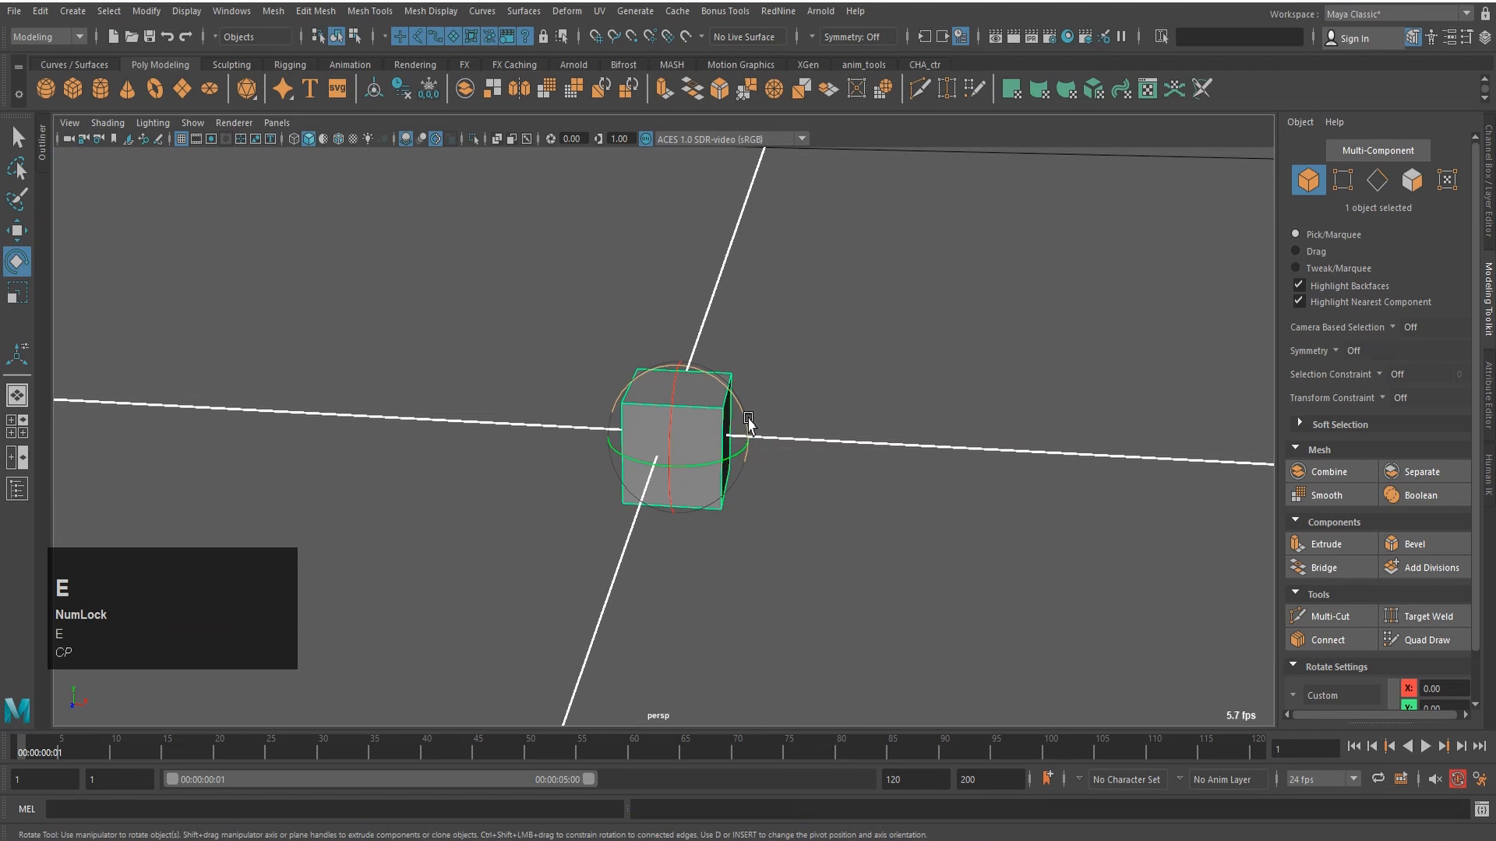
left_click_drag(802, 348, 732, 315)
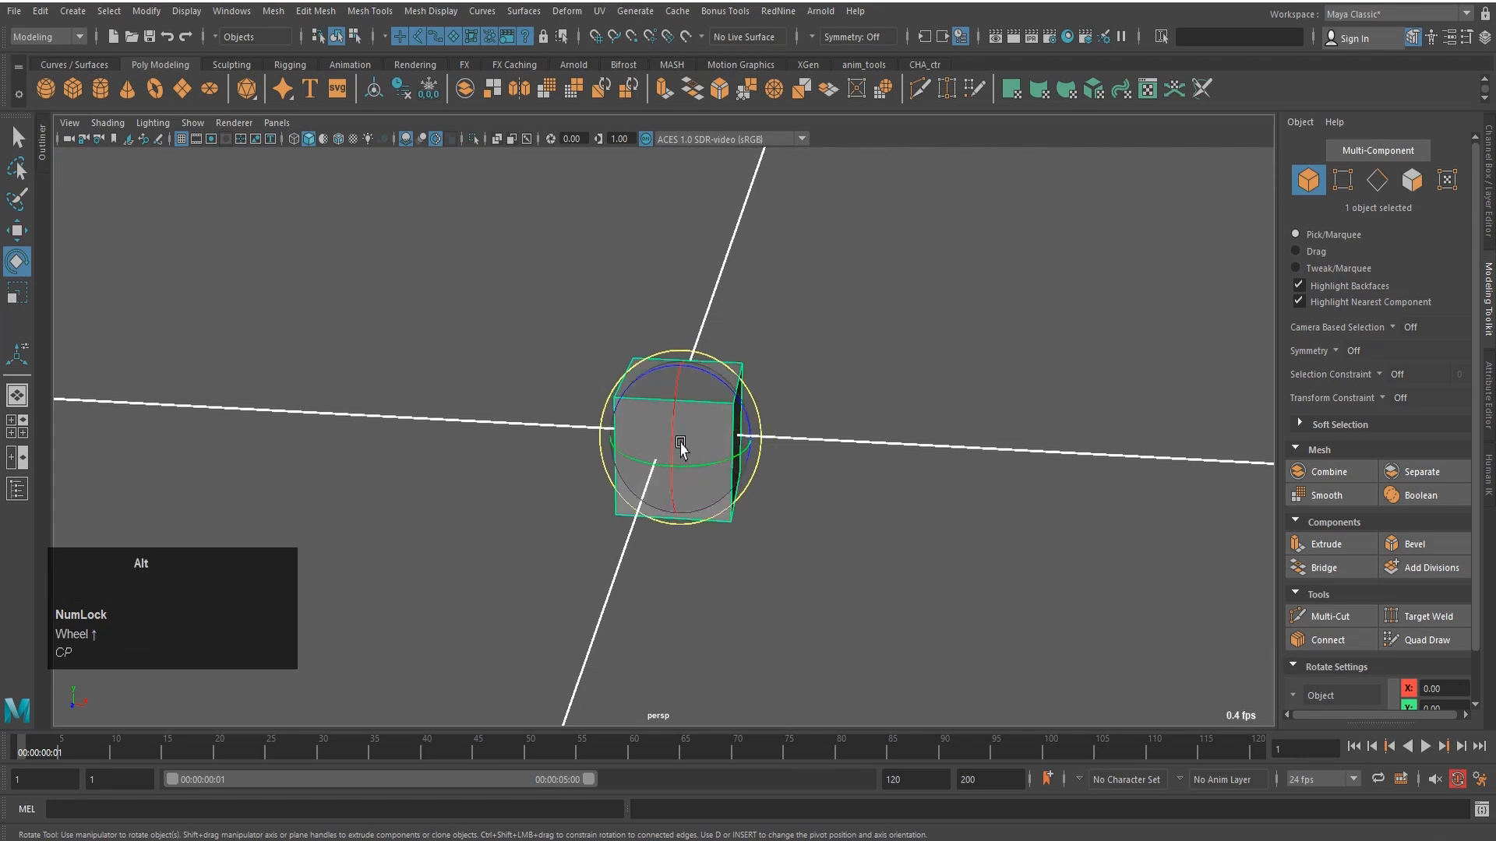
Step: Try rotating the cube freely and by about 63 degrees around its Z axis, undoing each rotation
mouse_move(680, 434)
left_mouse_down()
mouse_move(657, 428)
mouse_move(645, 445)
mouse_move(664, 444)
left_mouse_up()
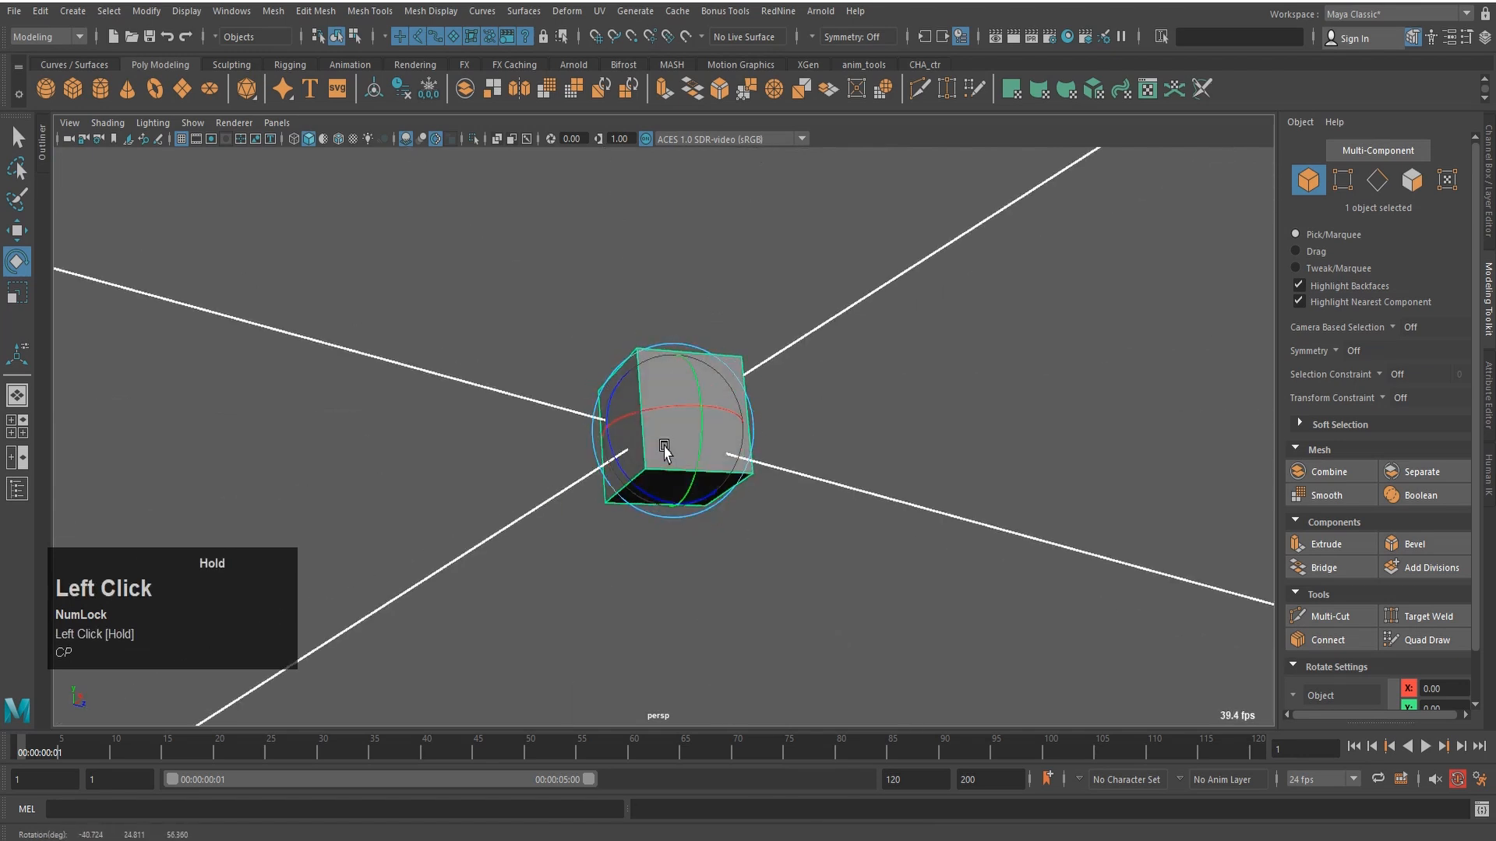
key("z")
key("z")
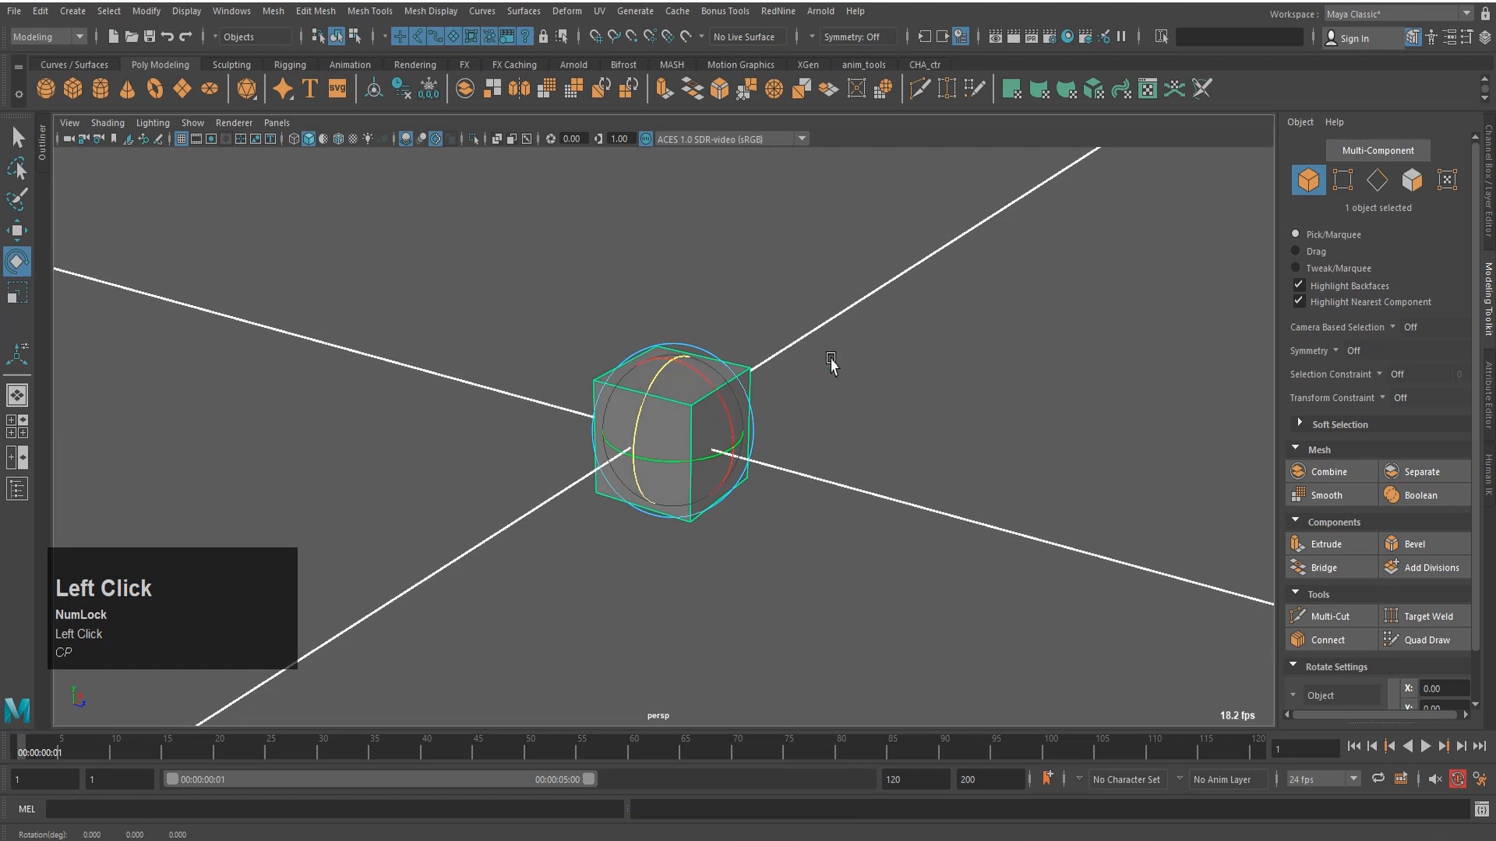
middle_click_drag(818, 364, 681, 387)
key("z")
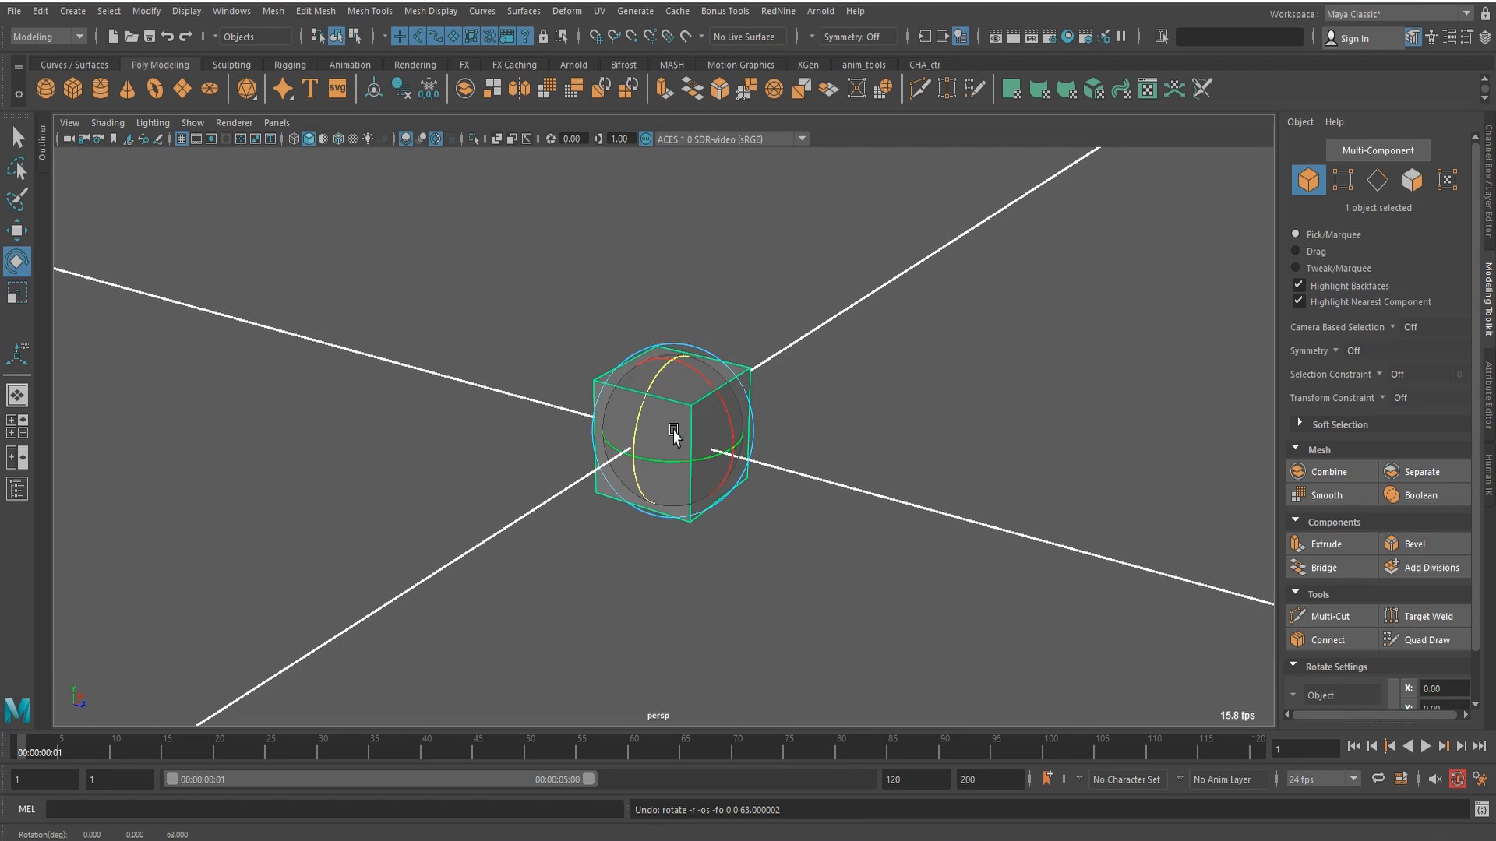
left_click_drag(675, 419, 708, 428)
key("z")
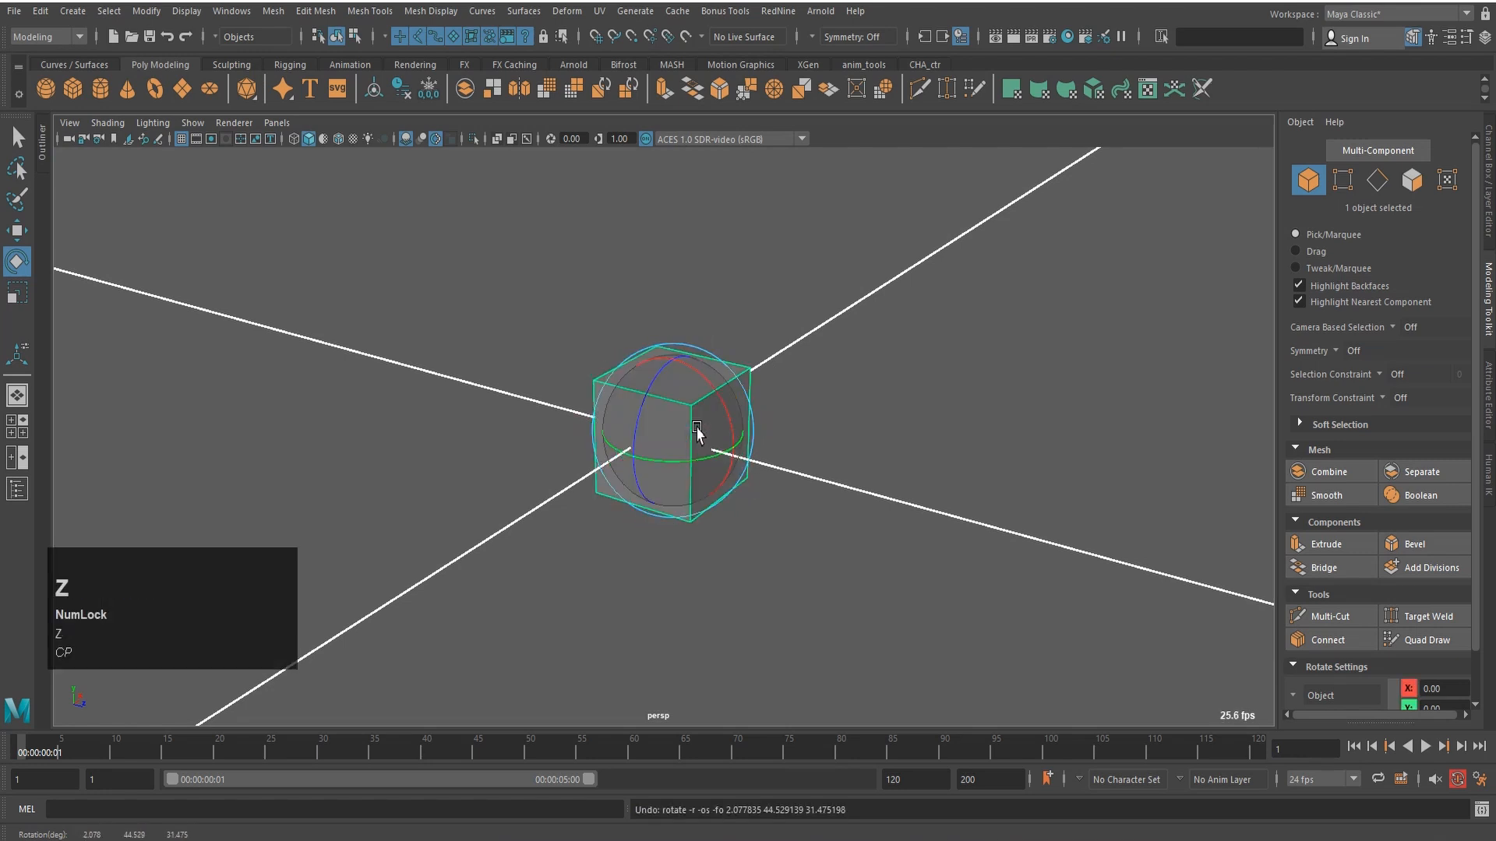
Step: Try scaling the cube with the Scale tool, including by about 0.91 along both X and Z, and undo each change
key("r")
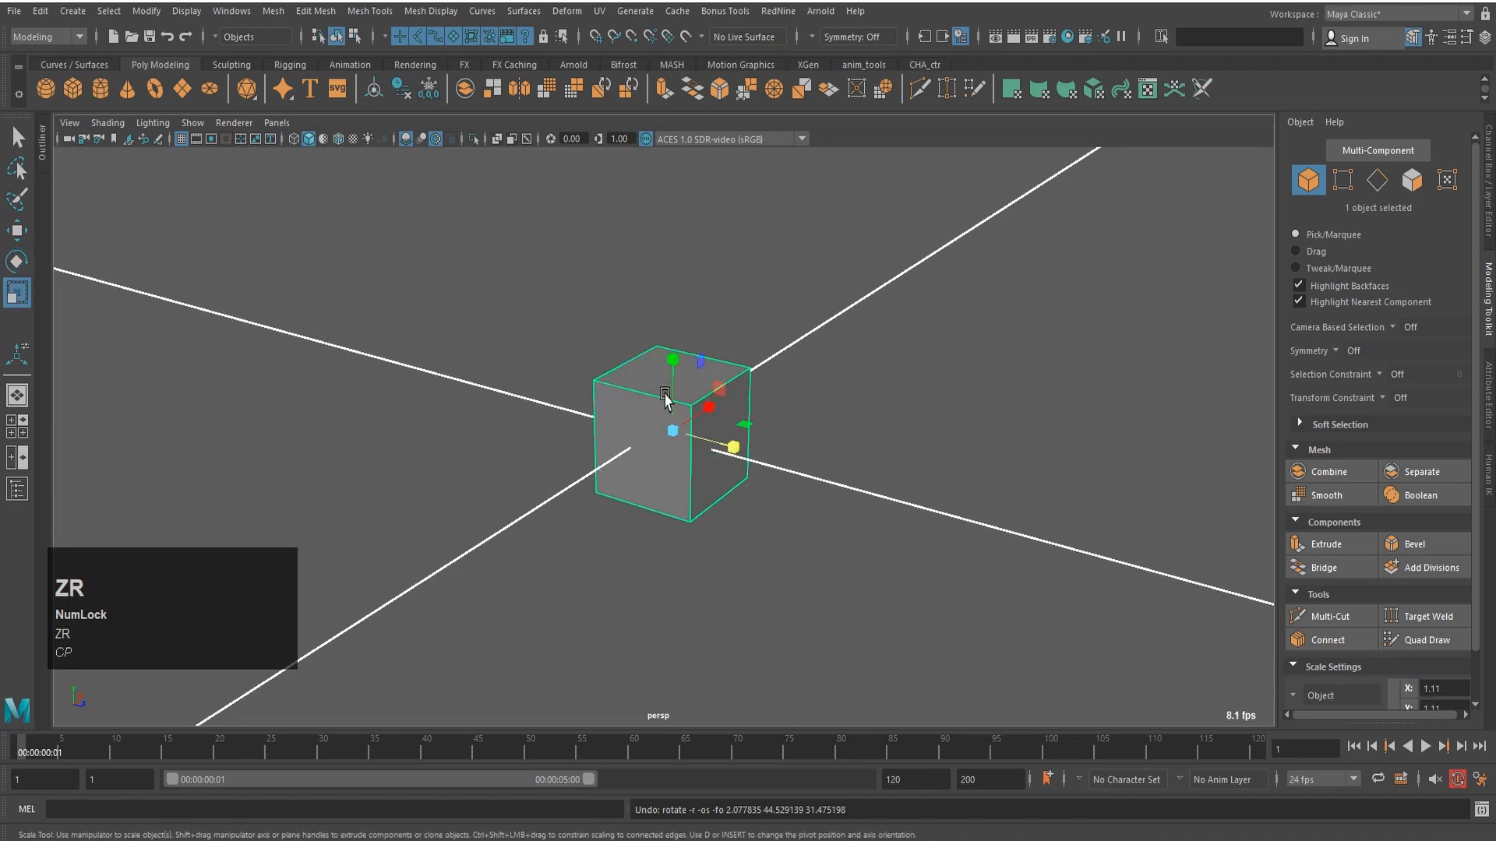
mouse_move(746, 421)
left_mouse_down("alt")
mouse_move(779, 483)
mouse_move(768, 490)
mouse_move(735, 491)
mouse_move(714, 437)
mouse_move(735, 487)
mouse_move(728, 430)
left_mouse_up("alt")
key("z")
left_click(713, 467)
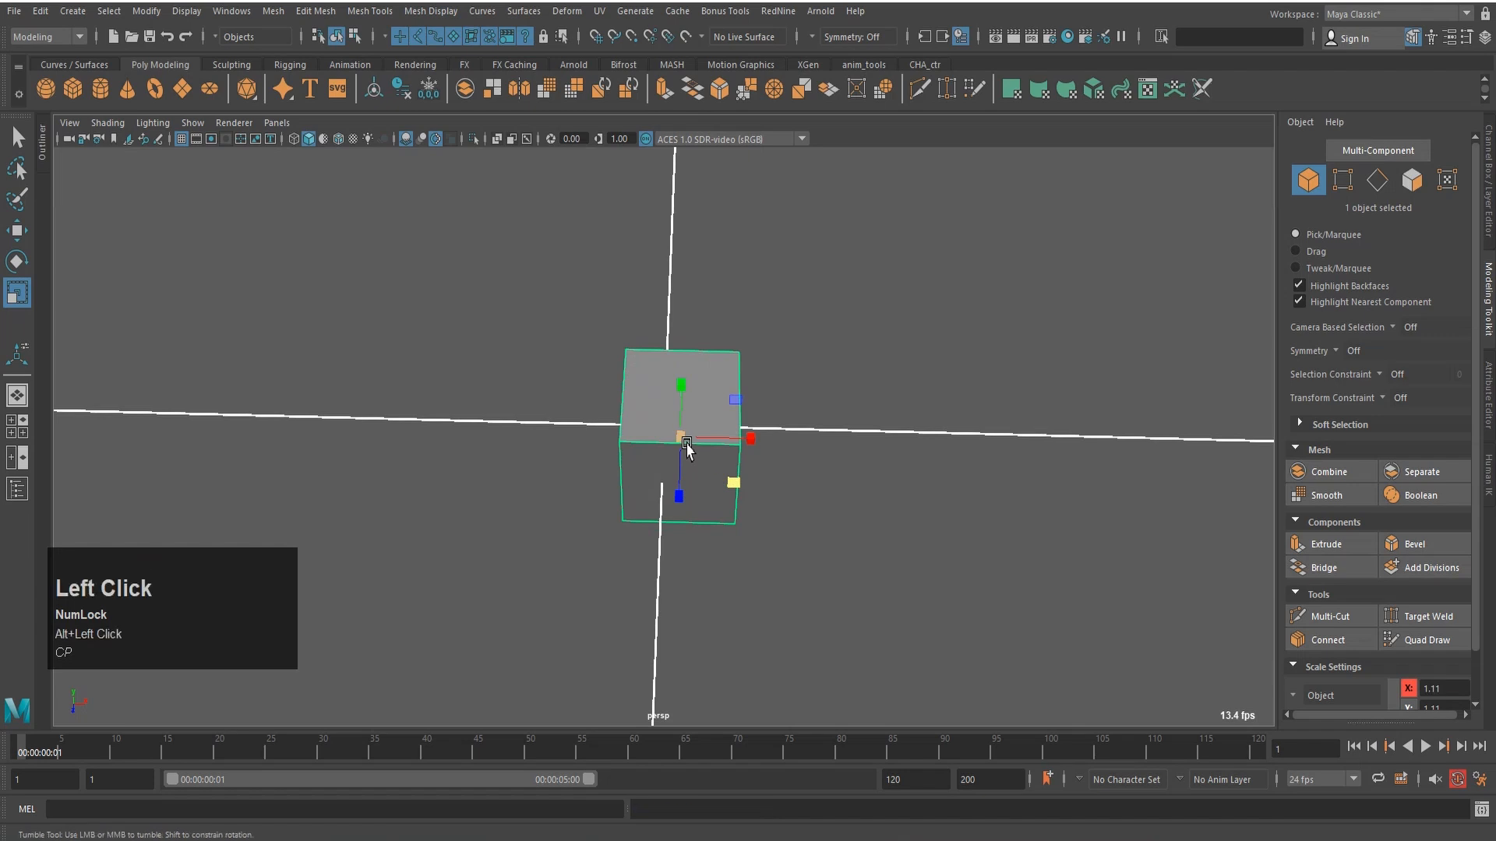
middle_click_drag(855, 406, 711, 456)
key("z")
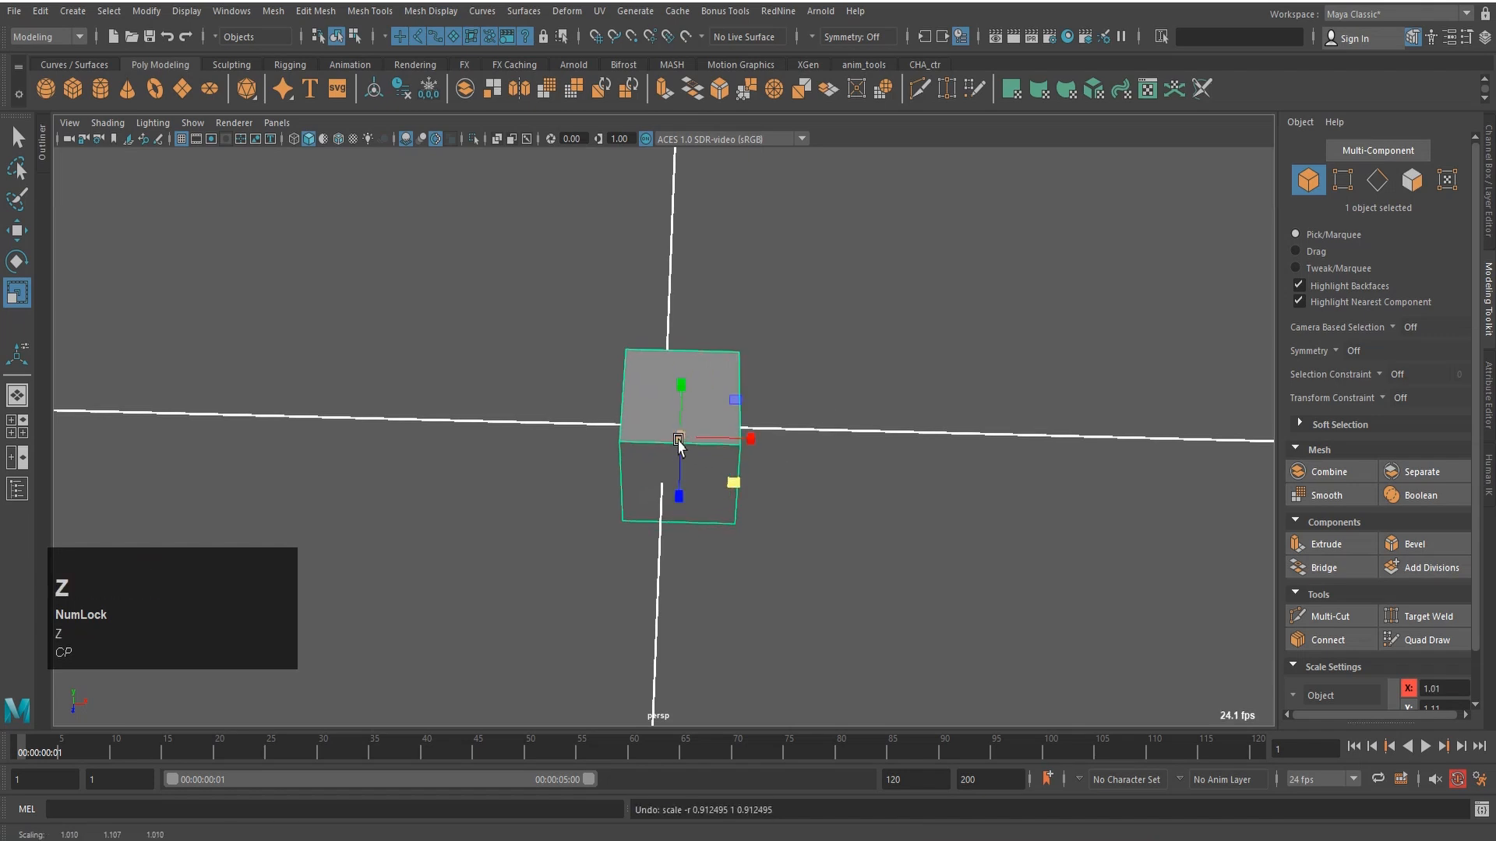
Step: Try scaling the cube uniformly to about 0.80 and along X only to about 0.76, undoing each change
left_click(679, 441)
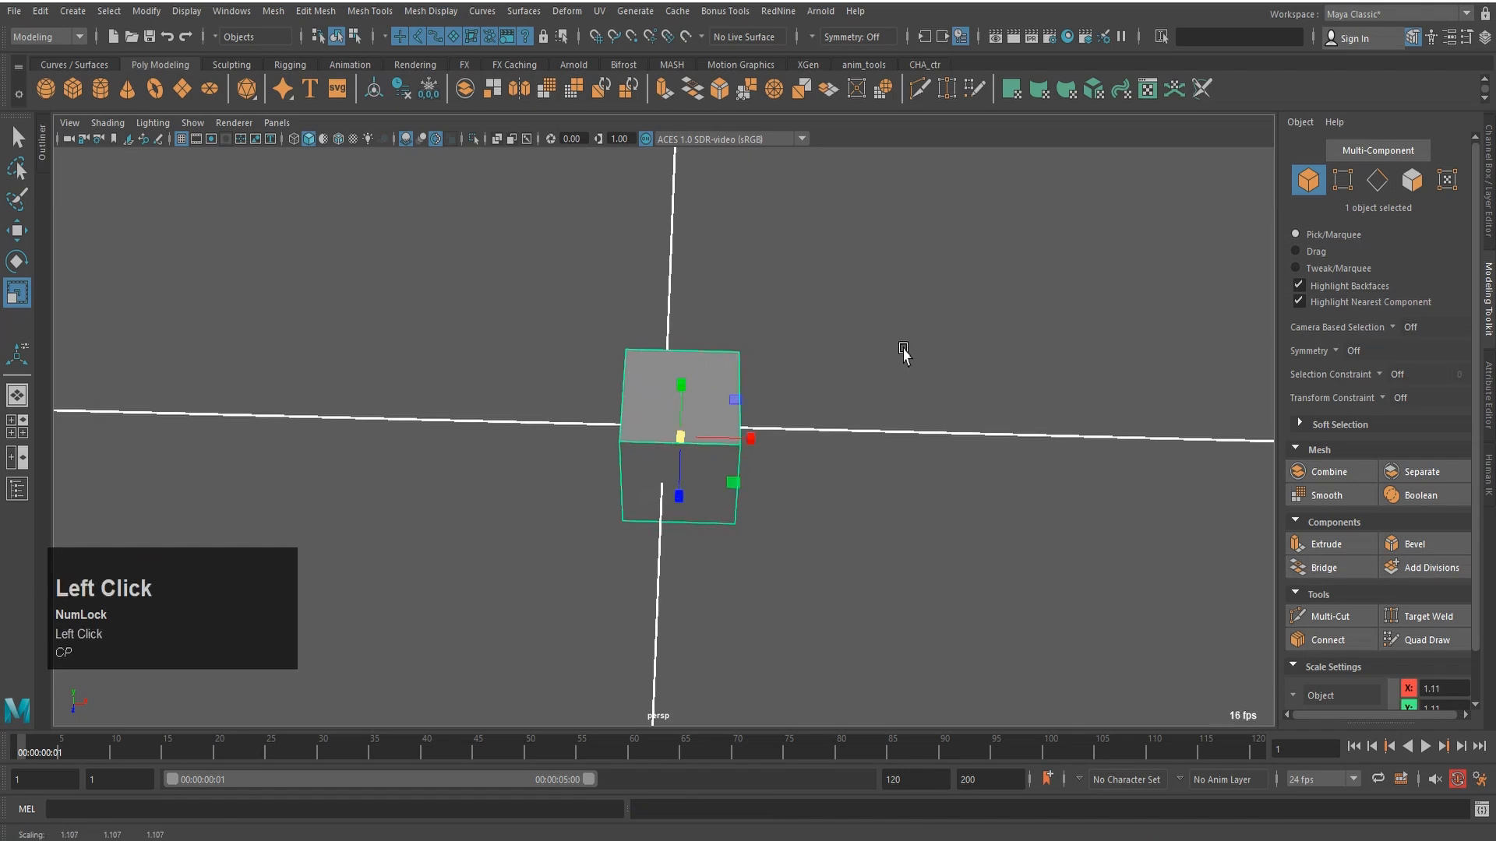
middle_click_drag(904, 354, 876, 374)
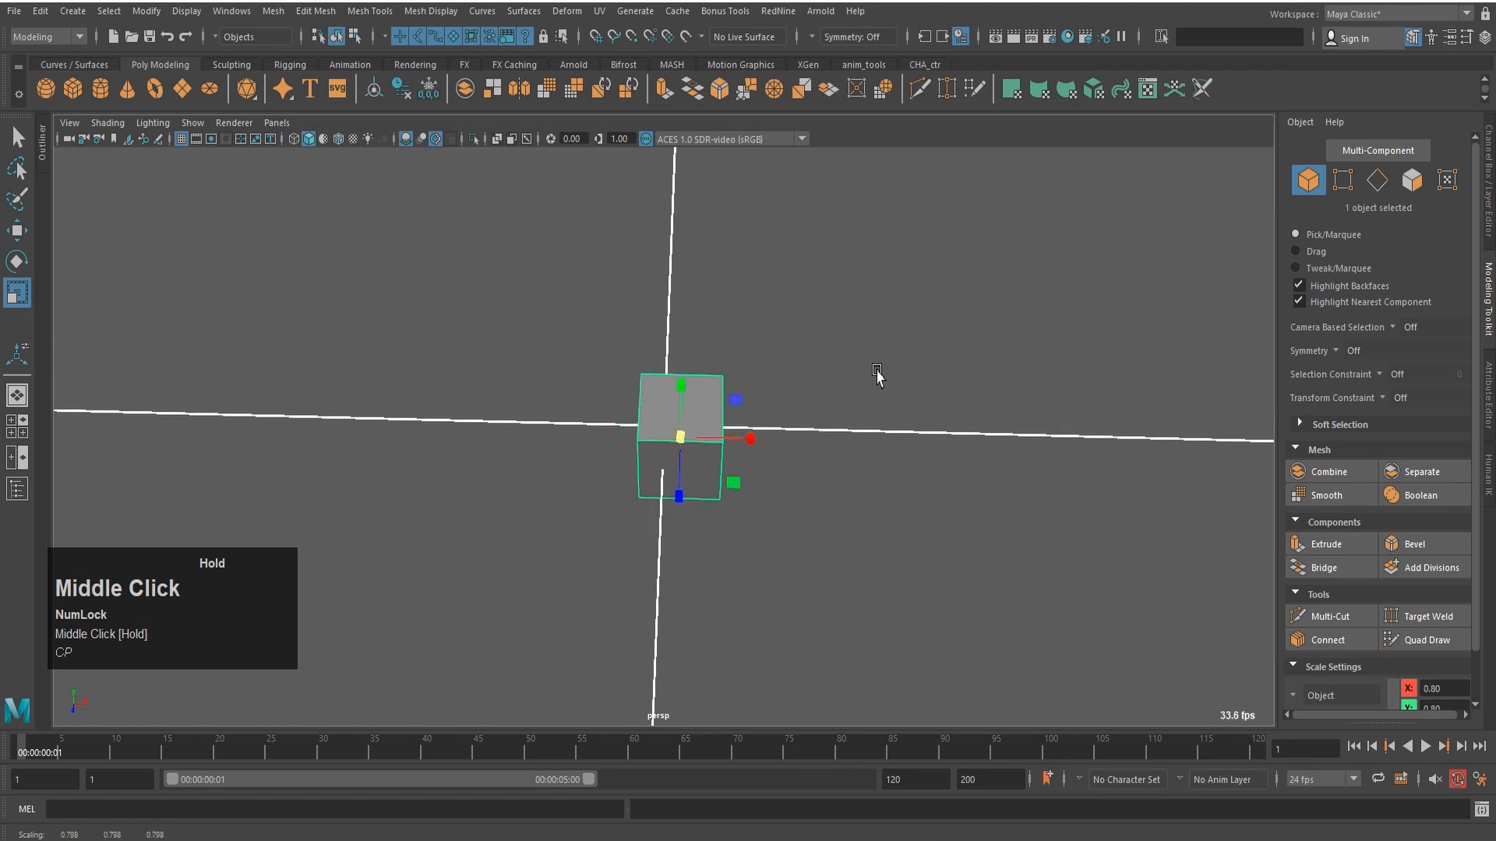
key("z")
left_click(750, 438)
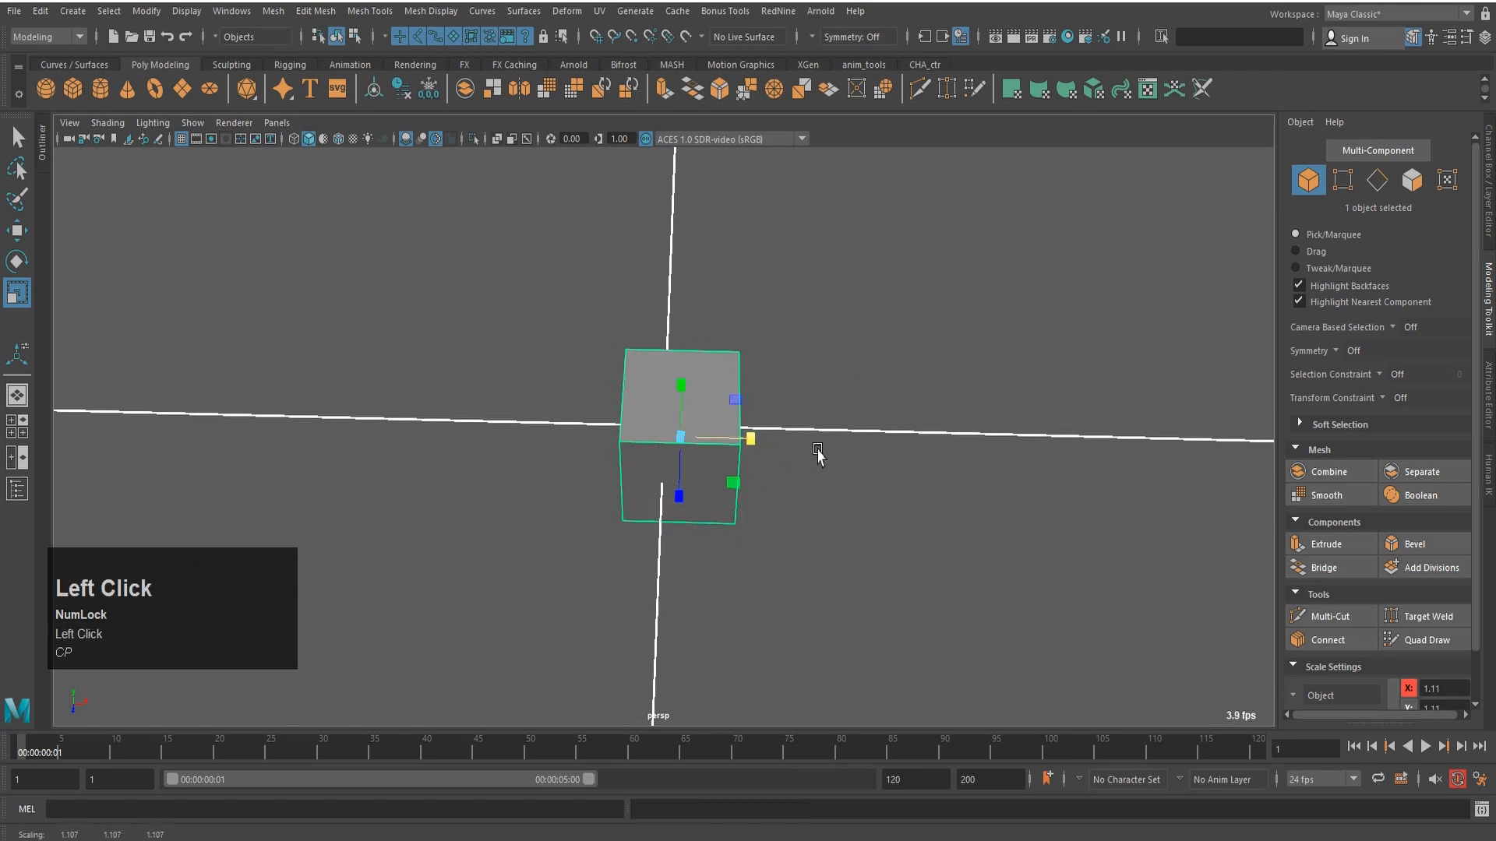
left_click_drag(802, 478, 754, 444, "alt")
middle_click_drag(932, 412, 890, 402)
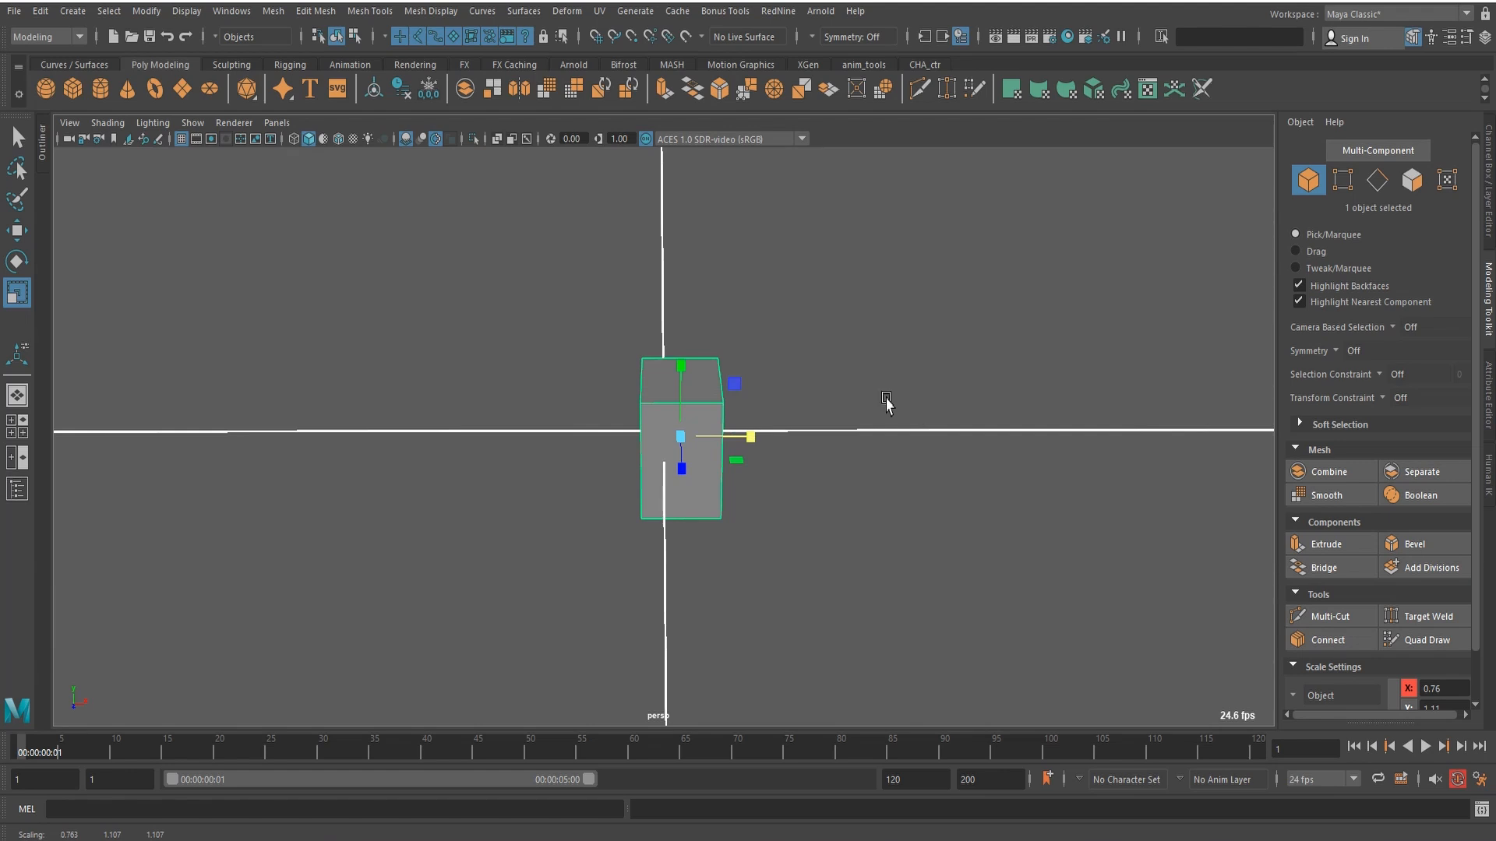
key("ctrl+z")
left_click_drag(865, 348, 826, 596, "alt")
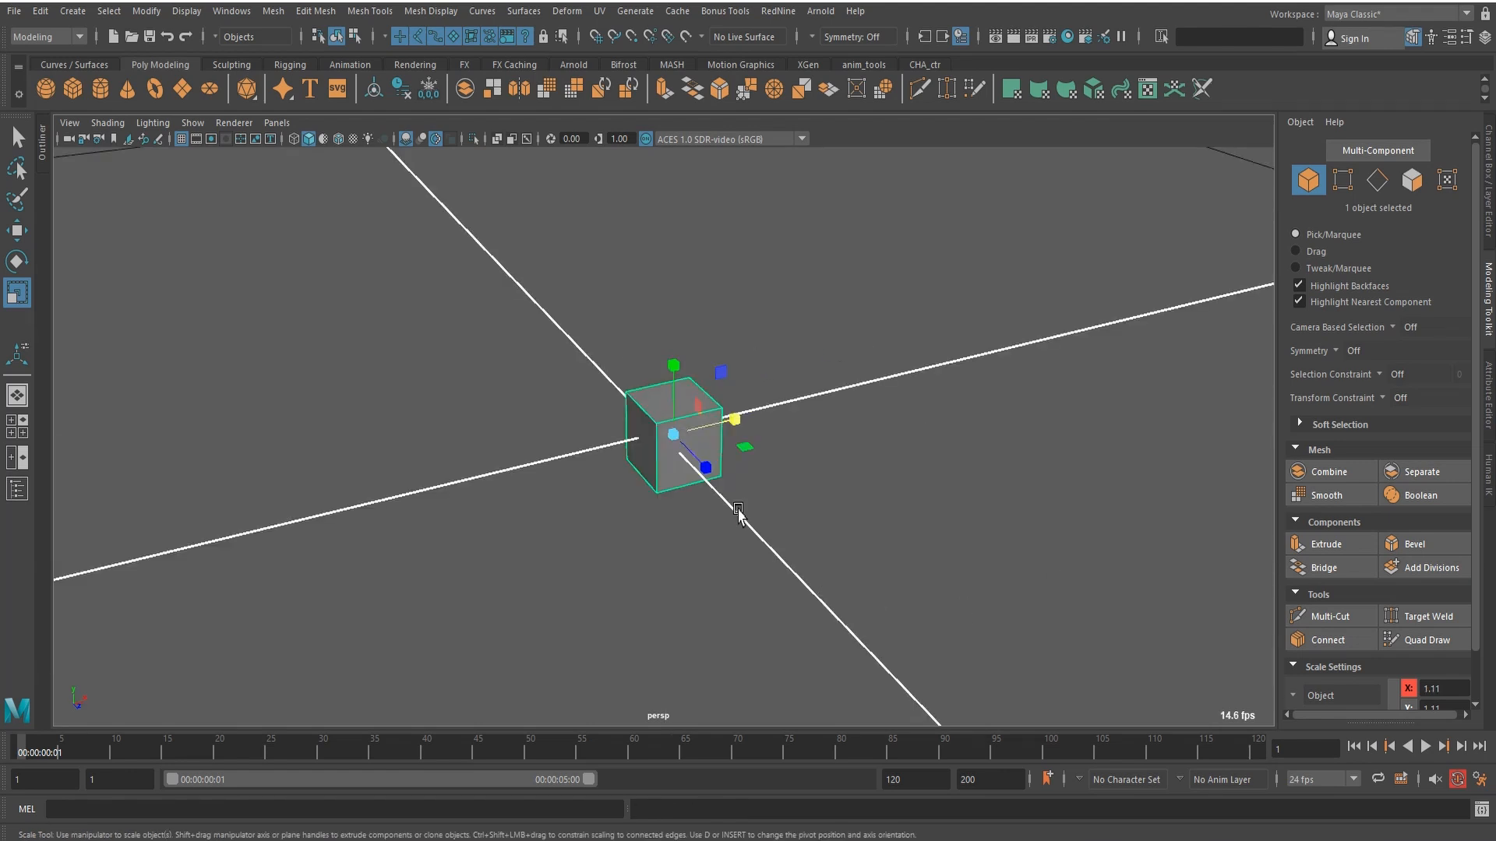
Step: Show the cube's channel values, highlight its Translate and Scale values for review, and deselect the cube
left_click(1493, 196)
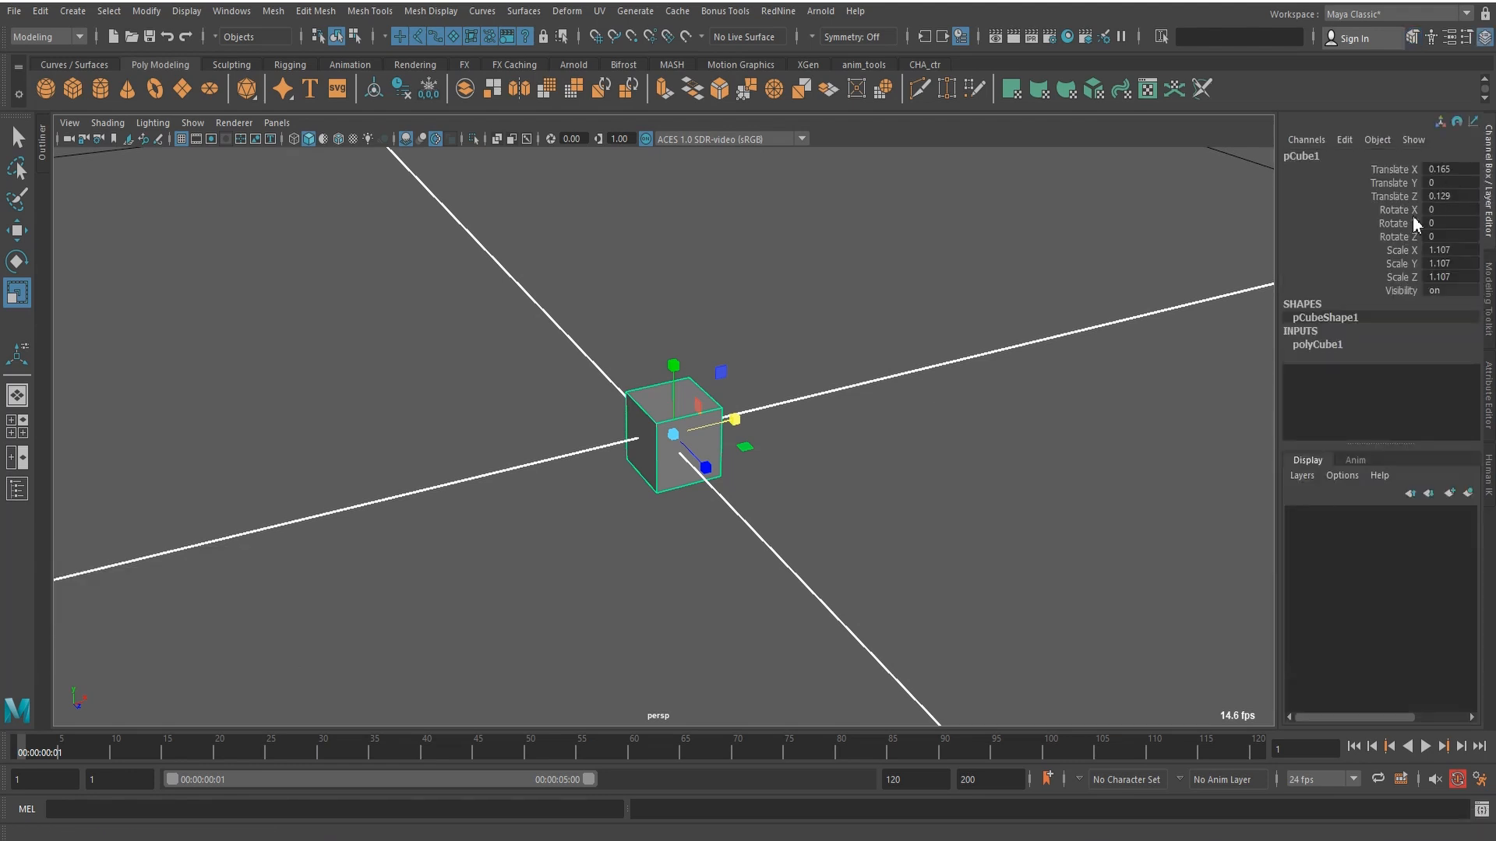
left_click_drag(1455, 169, 1467, 198)
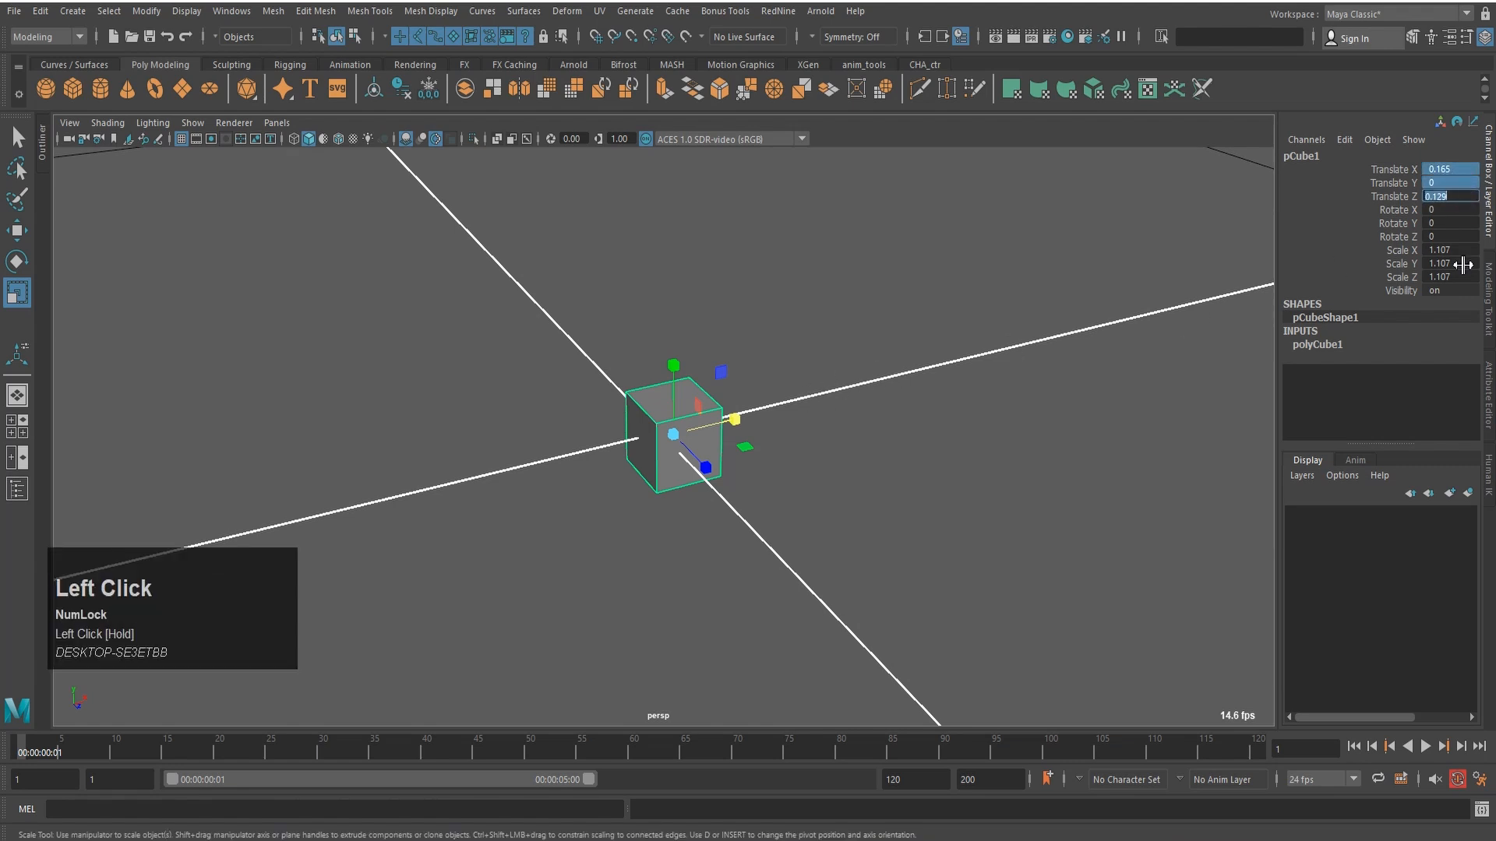
left_click_drag(1459, 210, 1463, 279)
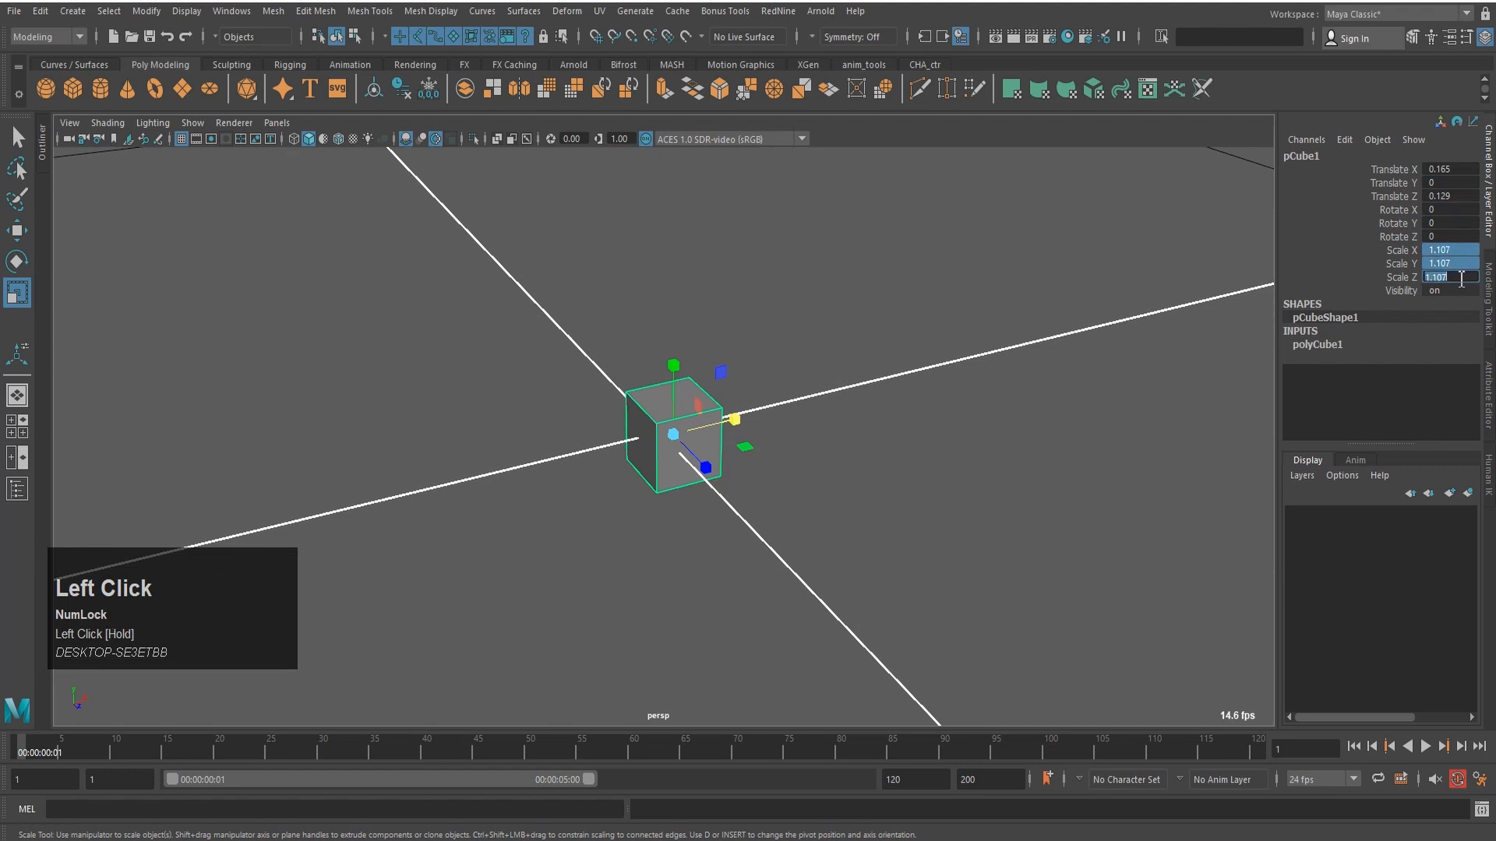
left_click(964, 358)
left_click_drag(748, 475, 681, 477, "alt")
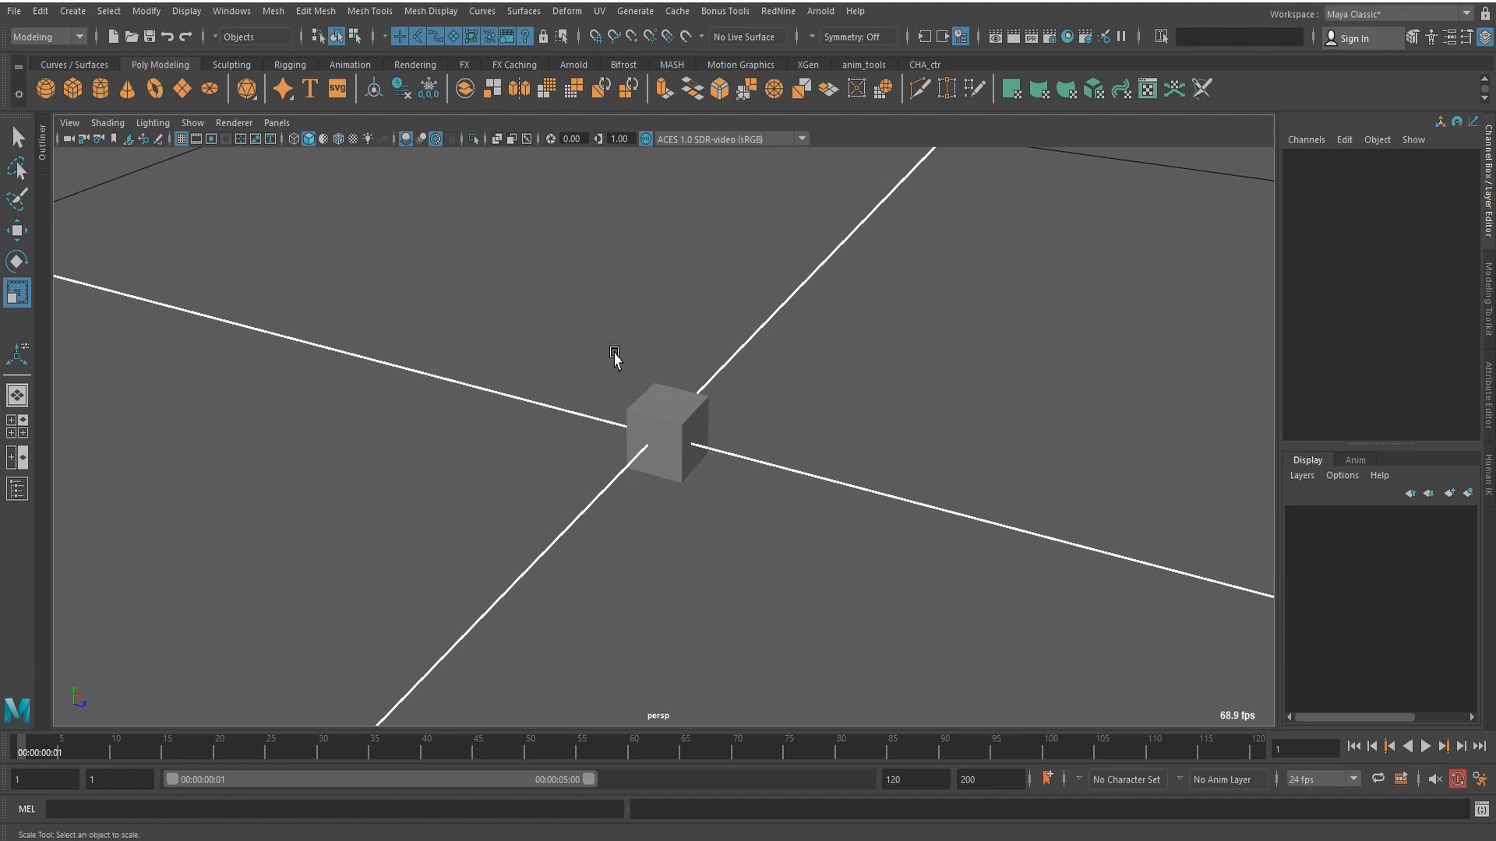
Step: Show the four-view layout and examine the side view's orthographic camera options and renderer choices
key("space")
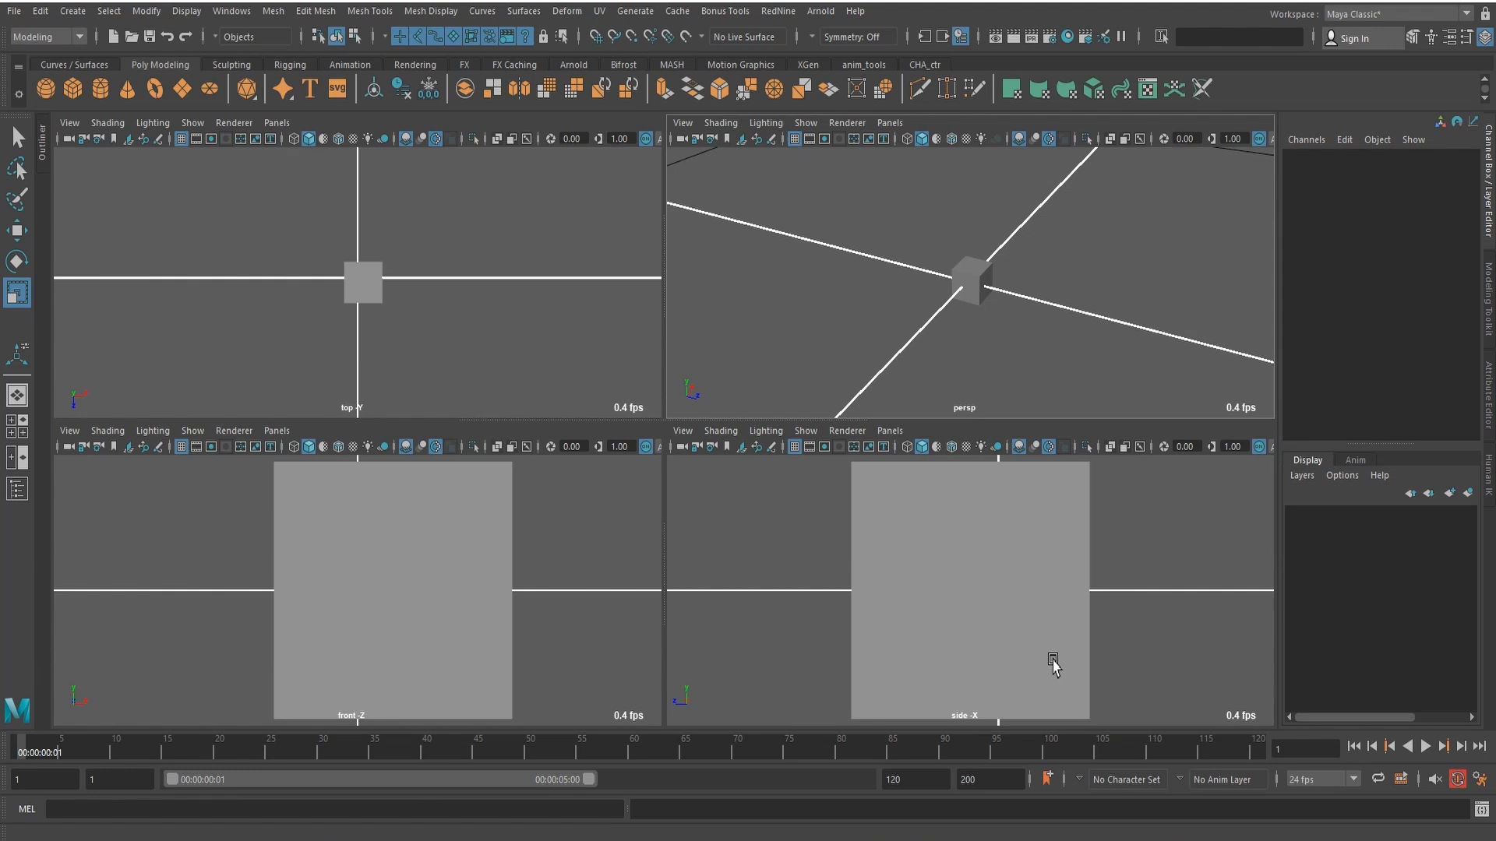
left_click(890, 431)
mouse_move(923, 487)
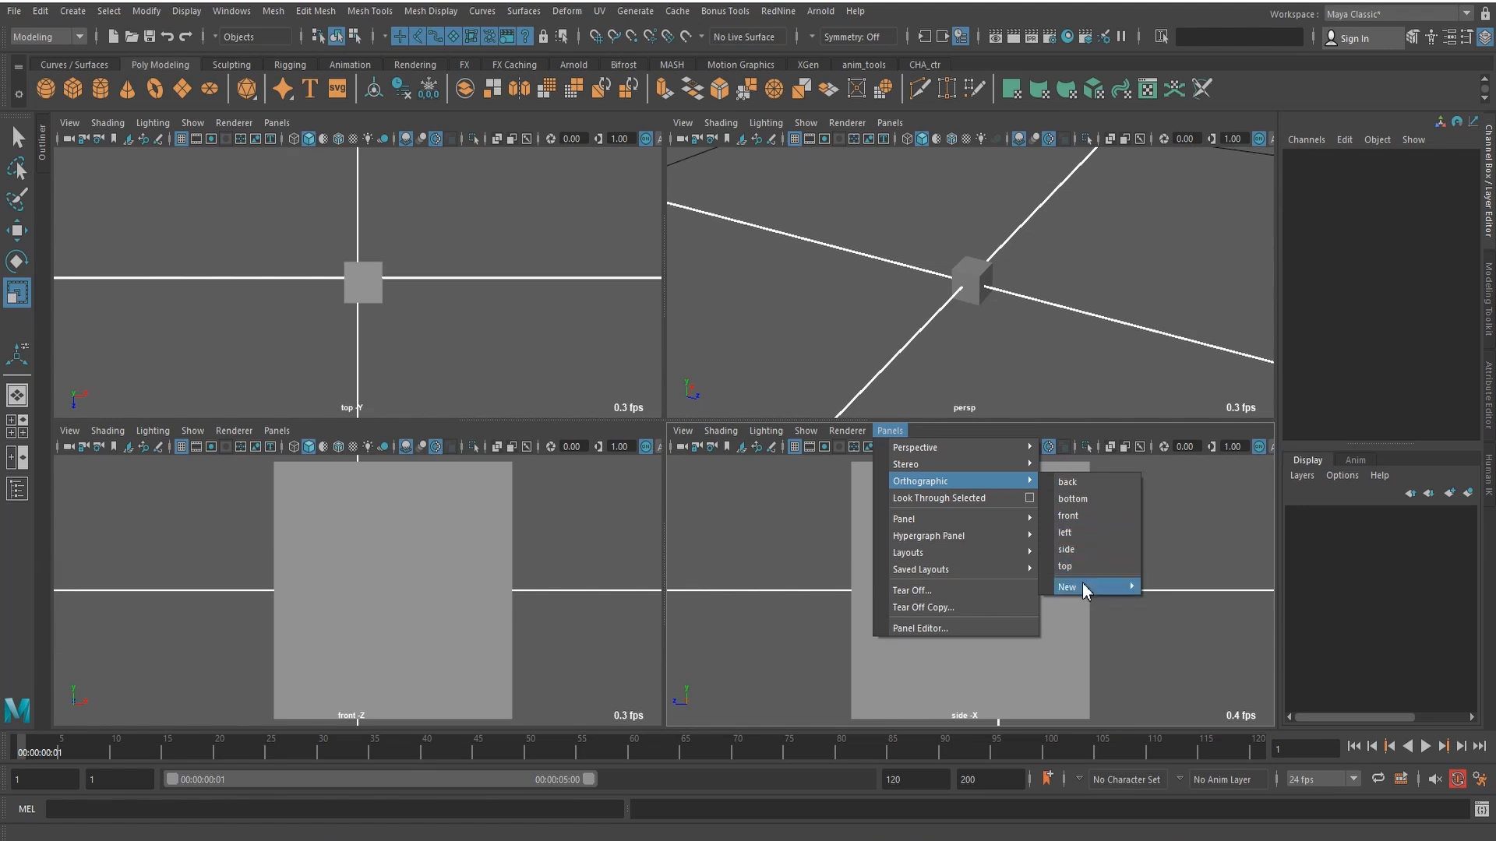
mouse_move(1086, 591)
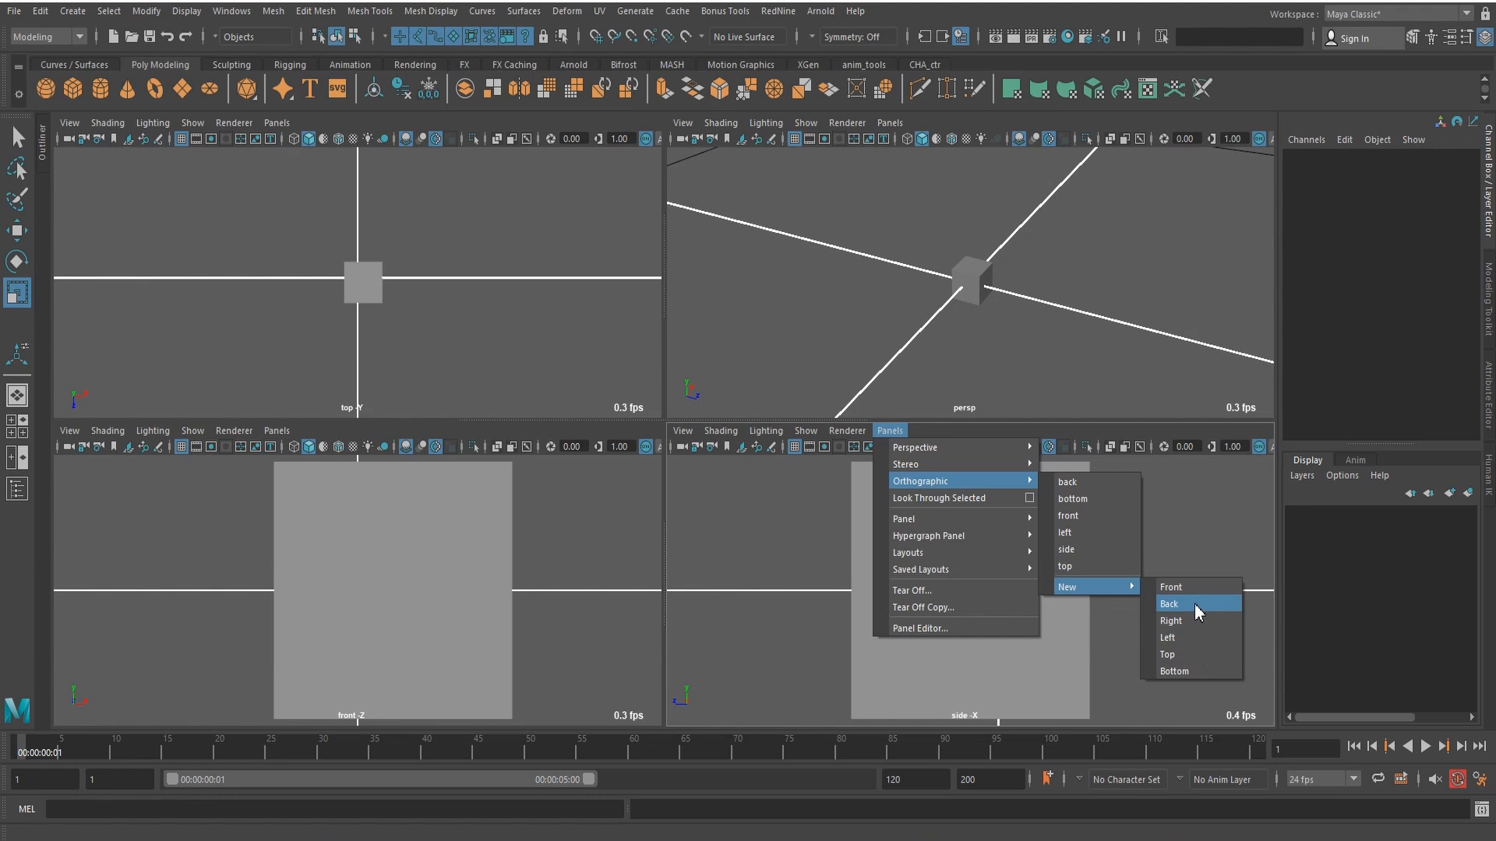
left_click(846, 430)
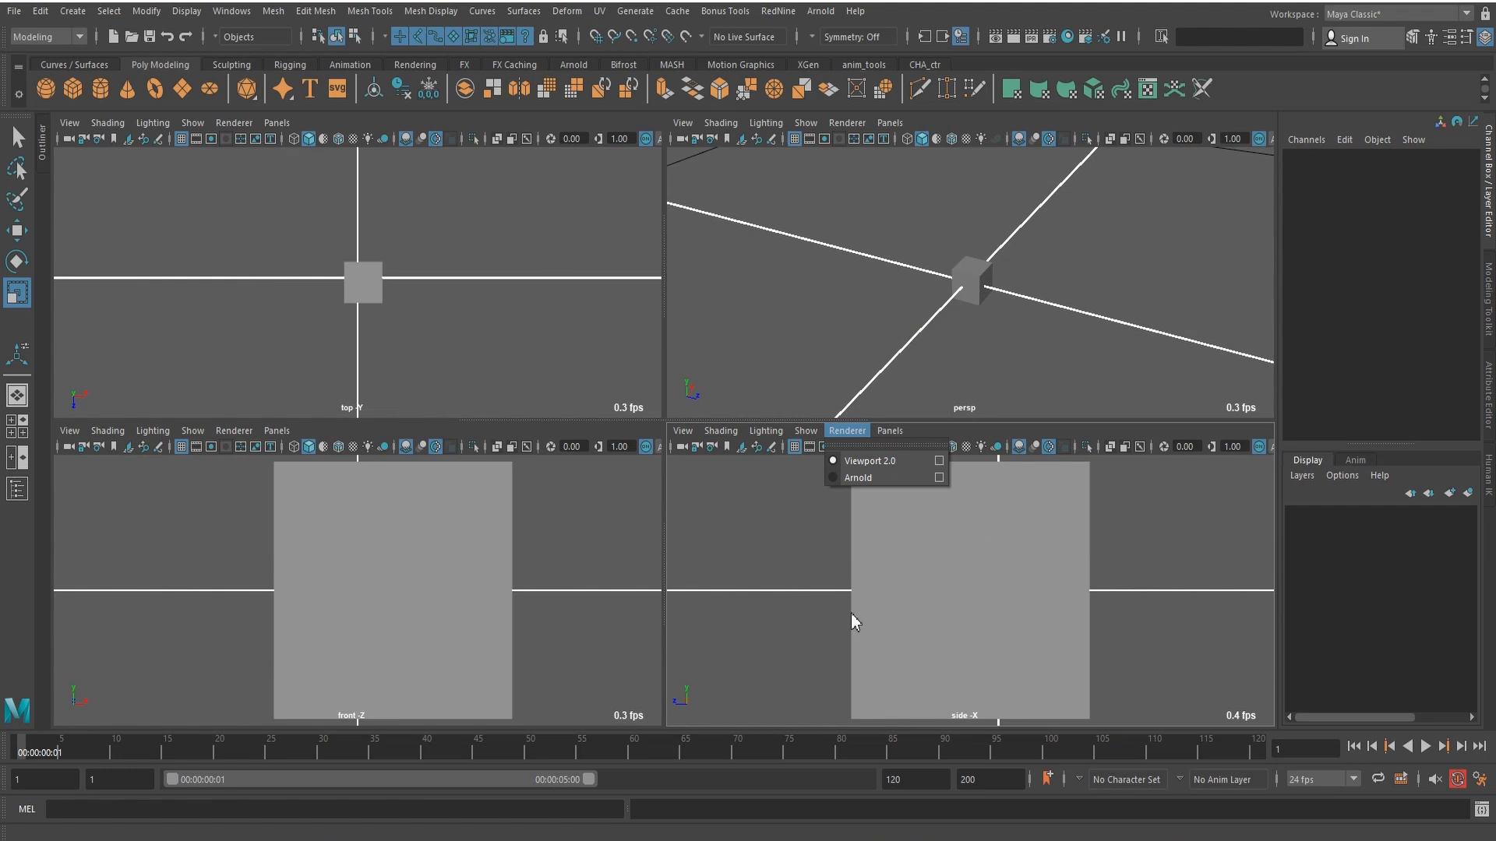
Step: Select the cube in the perspective view and frame it in all four views
left_click_drag(902, 226, 1084, 302)
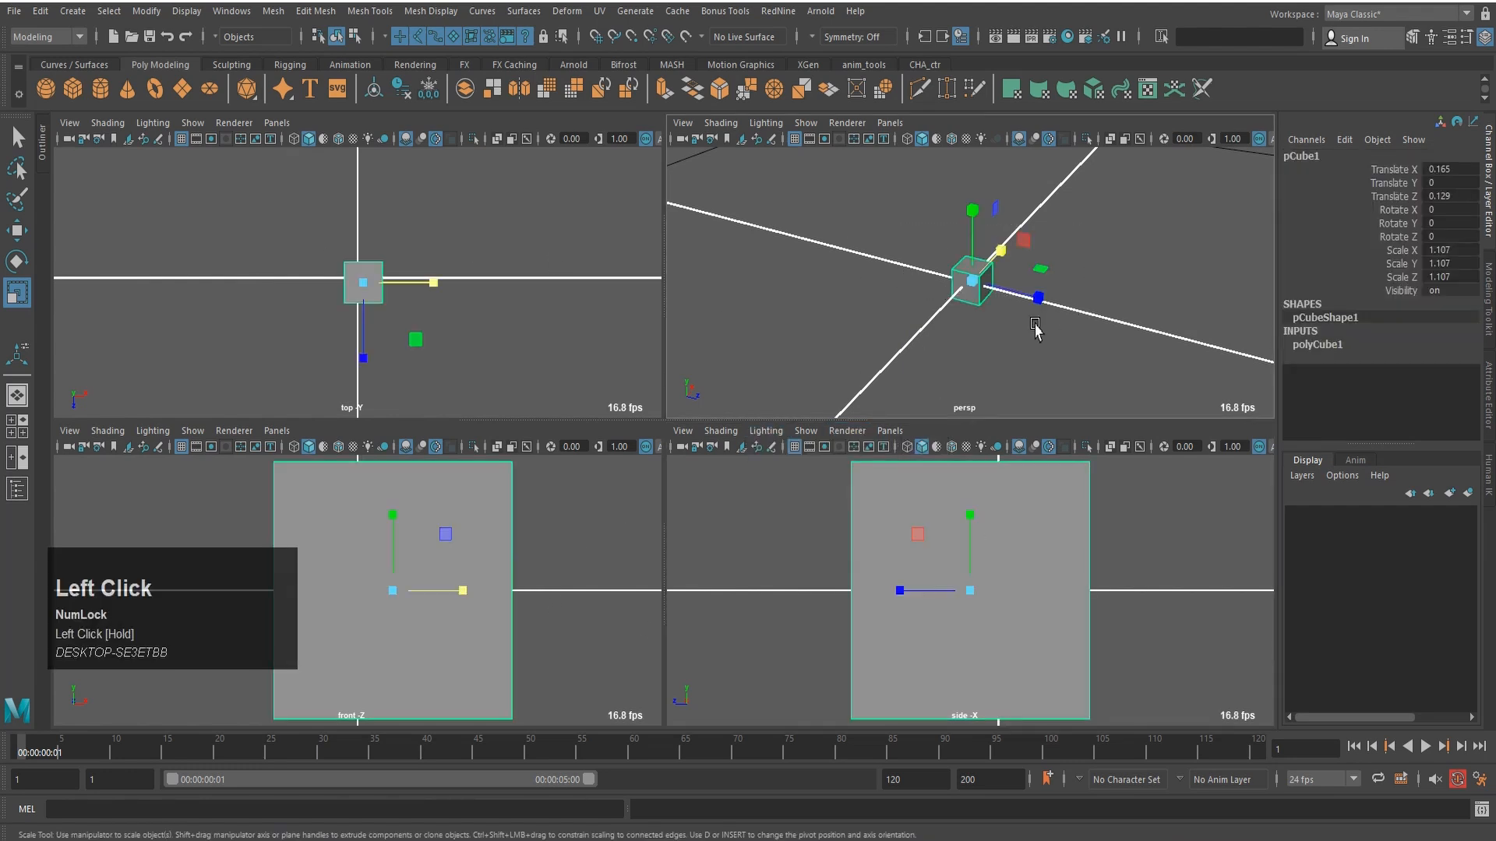
key("shift")
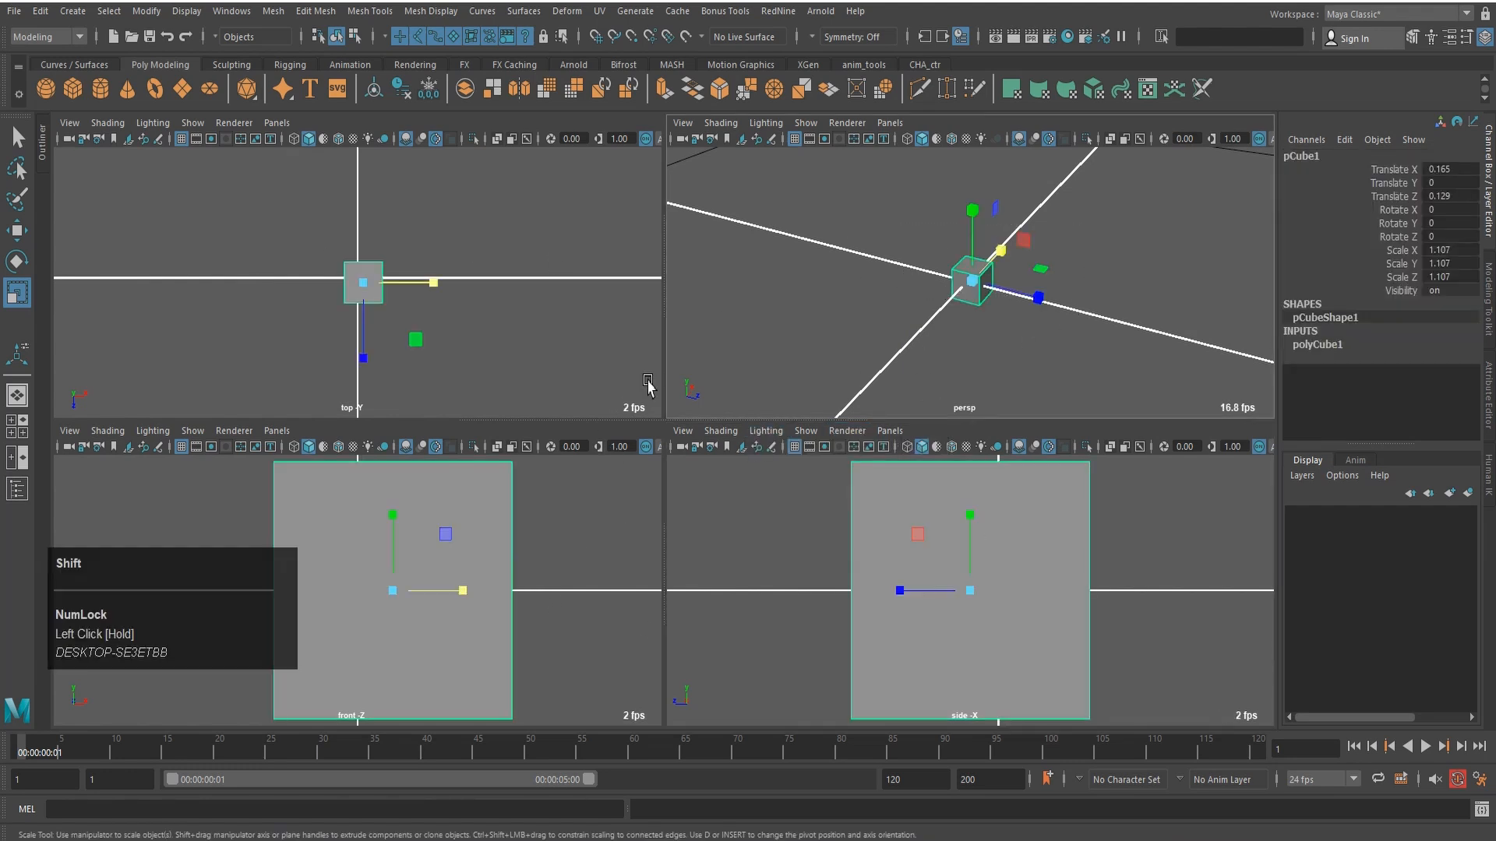
key("shift+f")
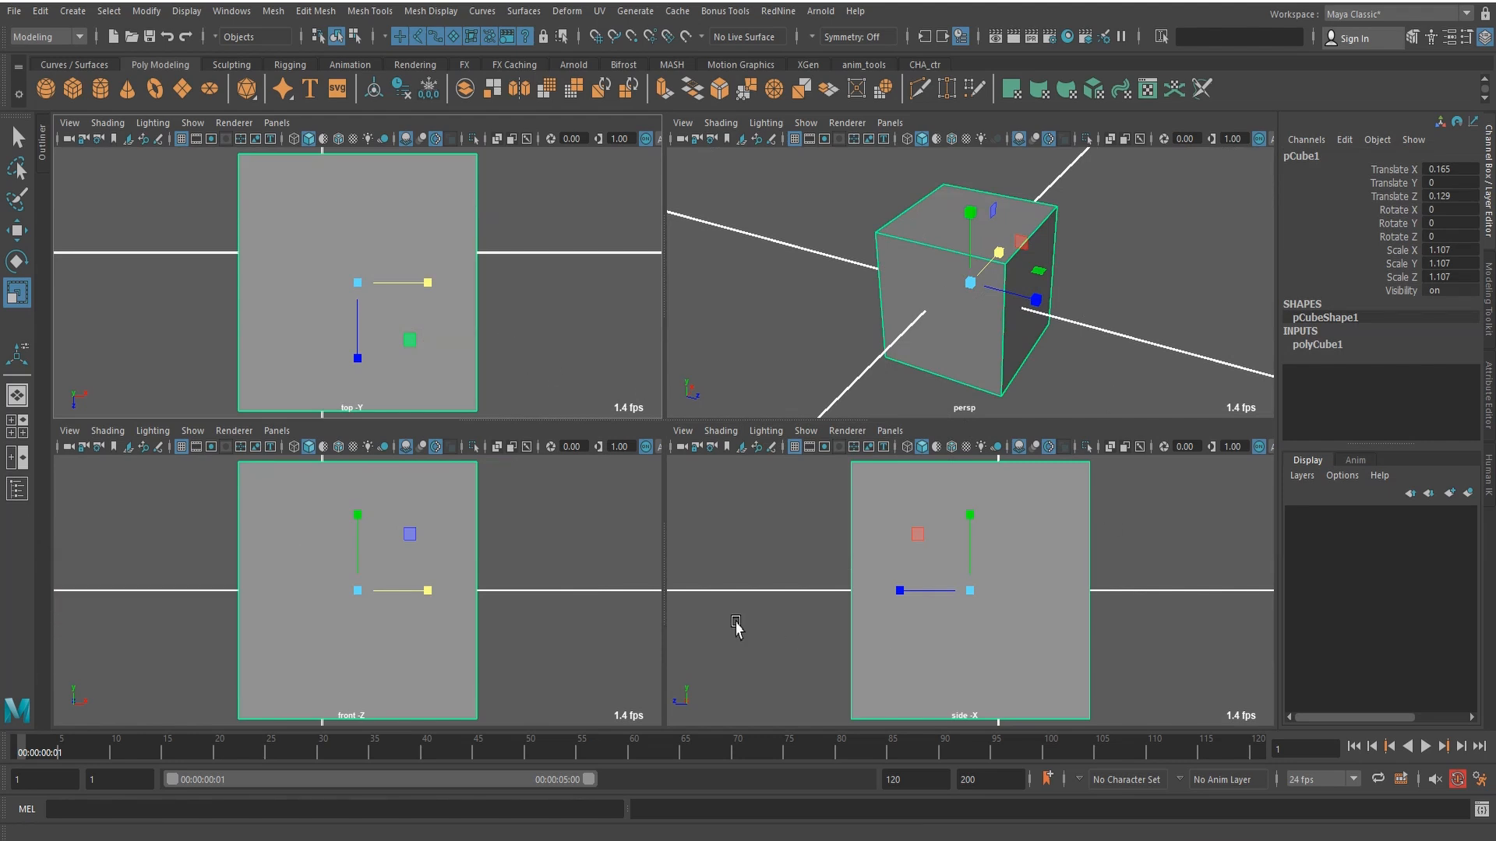
Step: Maximize the perspective view and demonstrate framing the selected cube in the current view and in all views
left_click(827, 277)
left_click(968, 294)
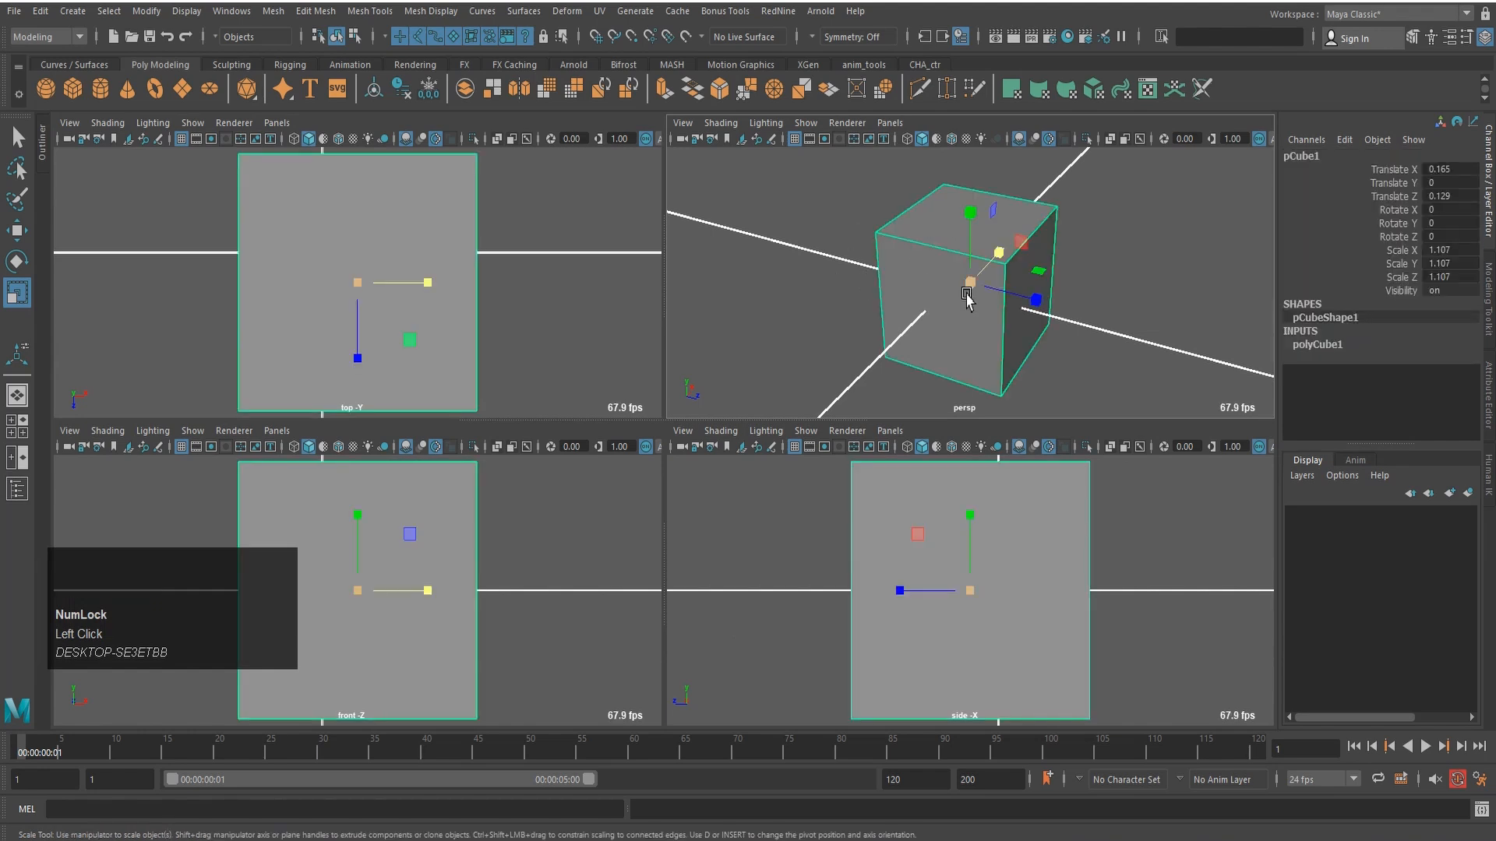
key("space")
scroll(693, 335, "down", 2)
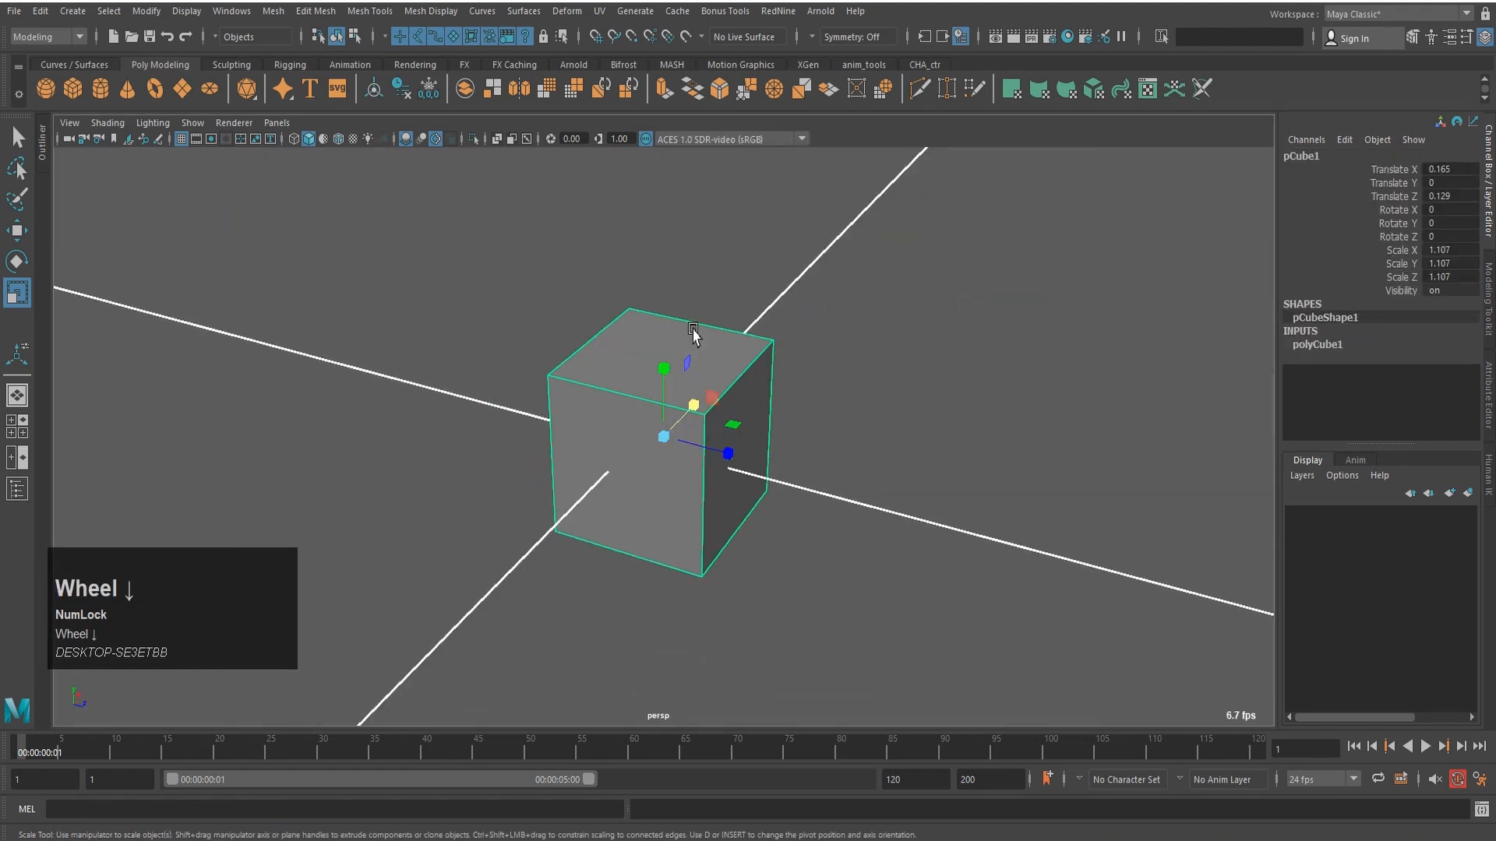
scroll(817, 437, "down", 5)
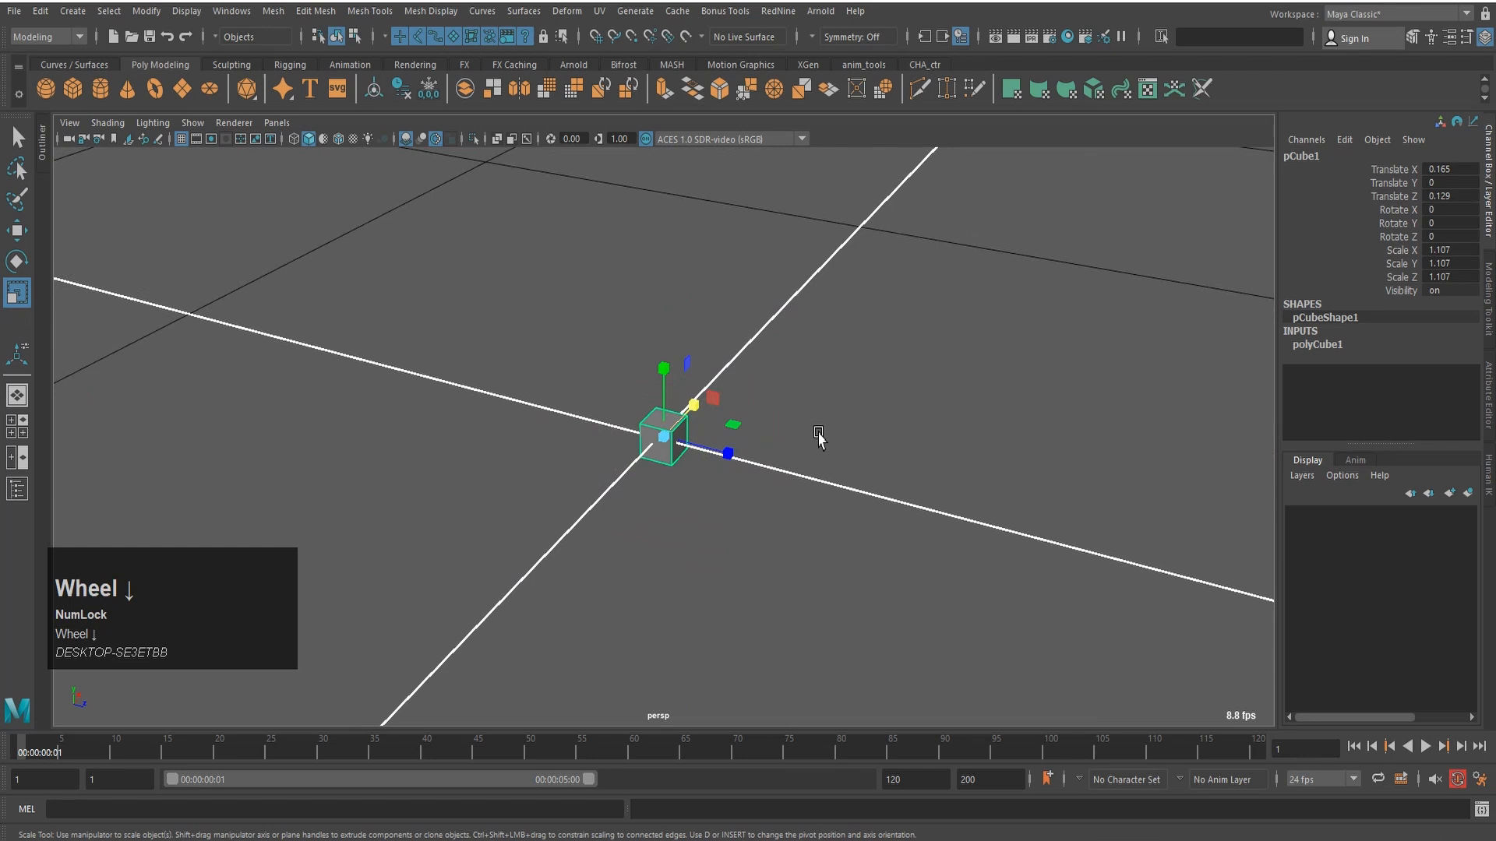
key("f")
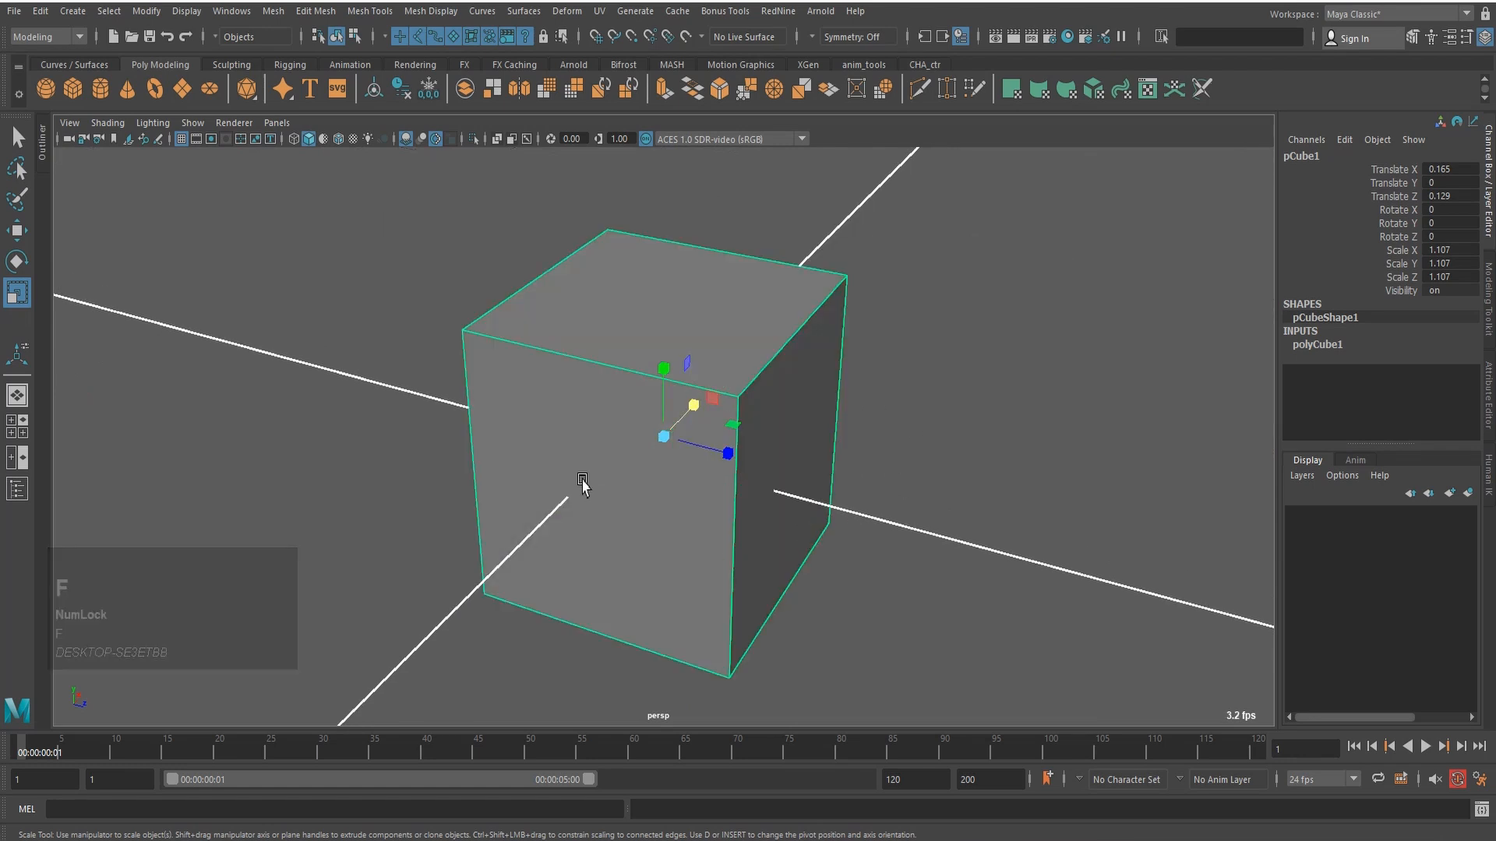
scroll(787, 443, "down", 4)
left_click(793, 442)
key("shift")
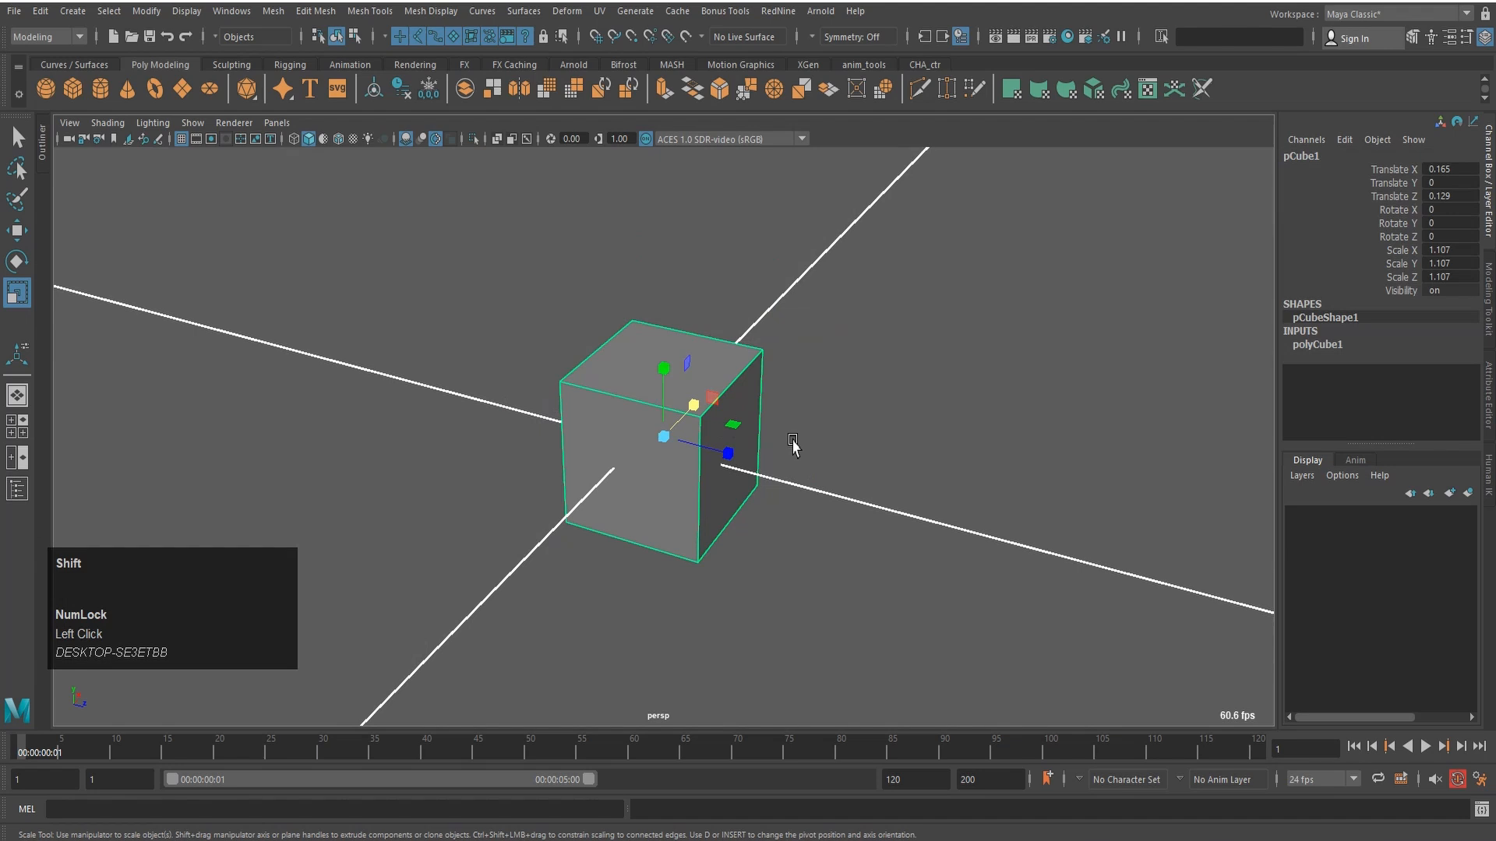
key("shift+f")
scroll(792, 442, "down", 2)
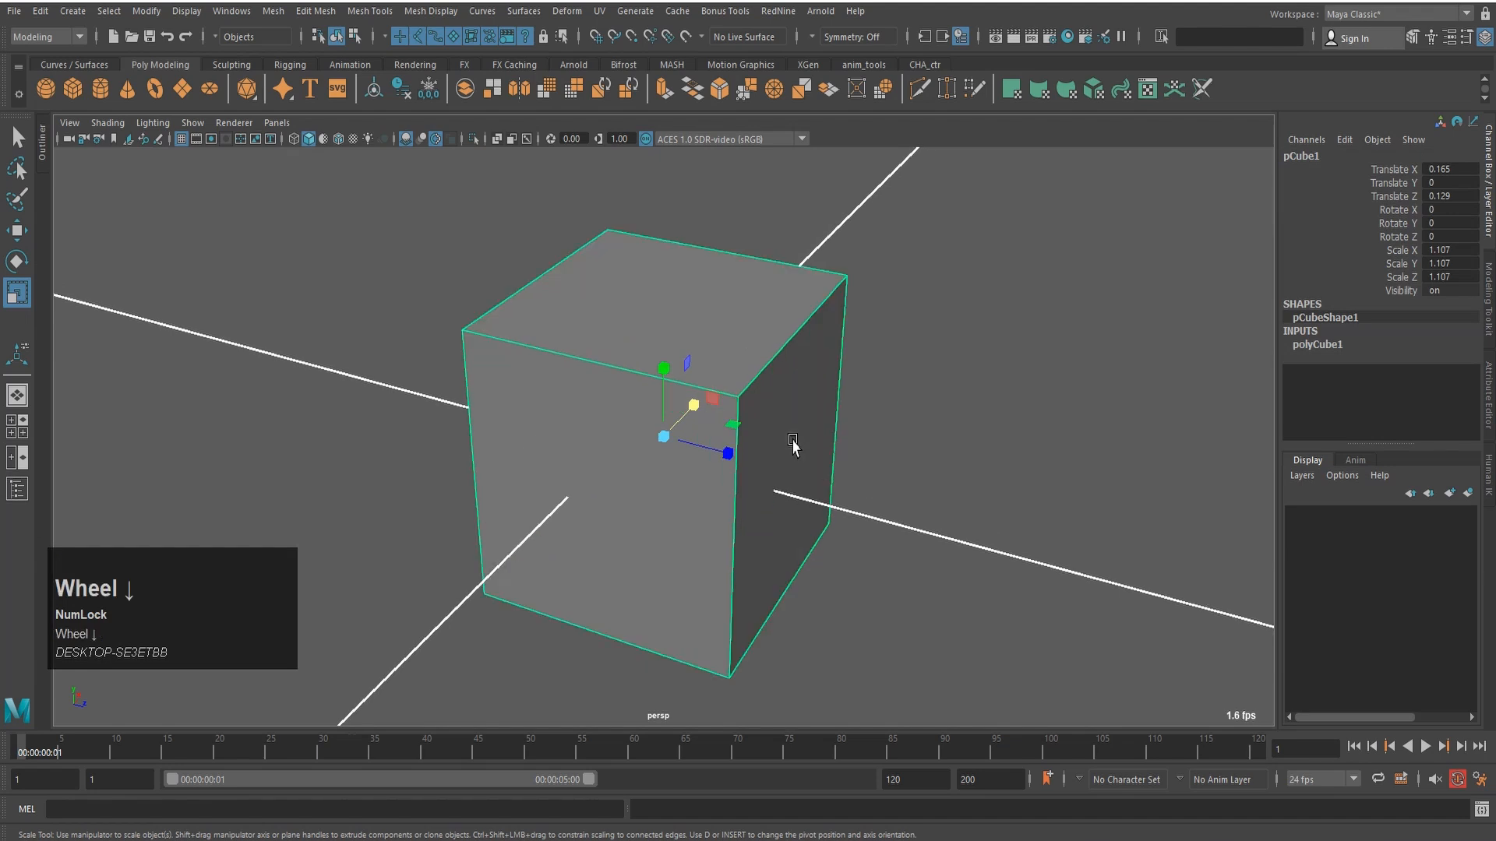
Step: Activate the Move tool for the selected cube
key("w")
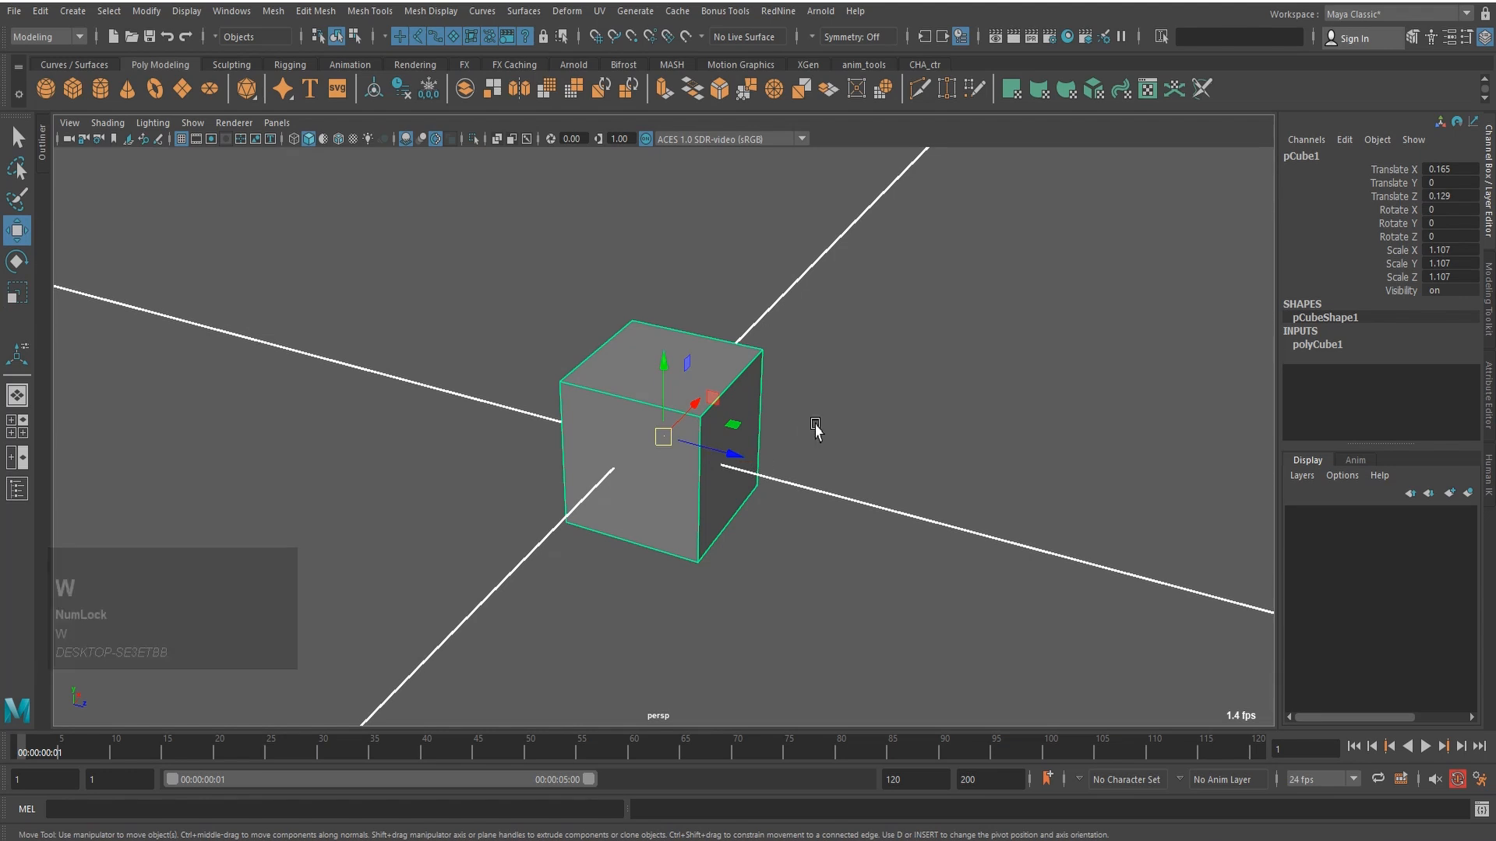
key("w")
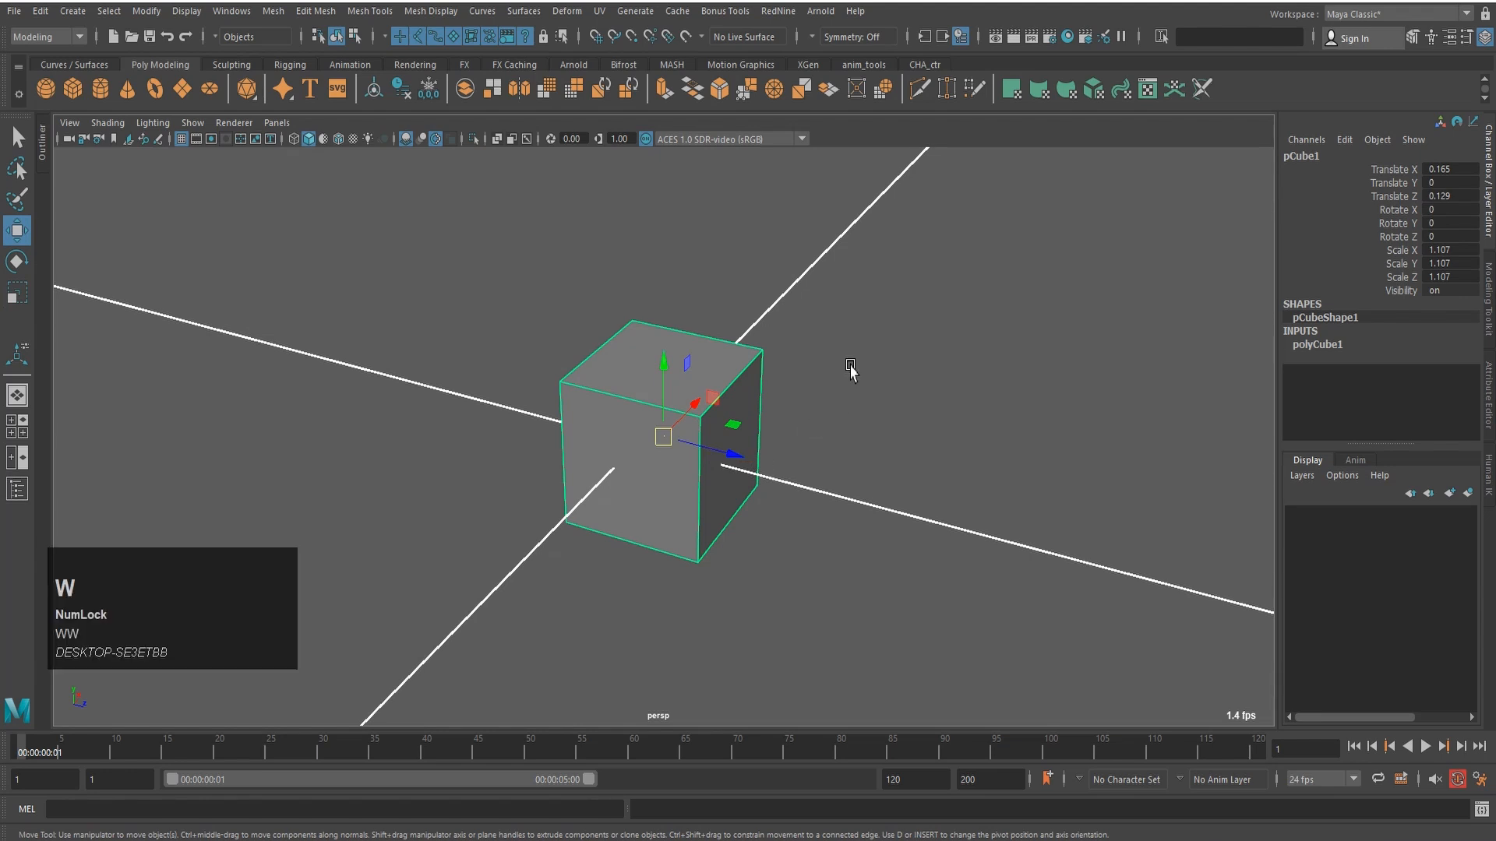
left_click_drag(852, 366, 877, 503)
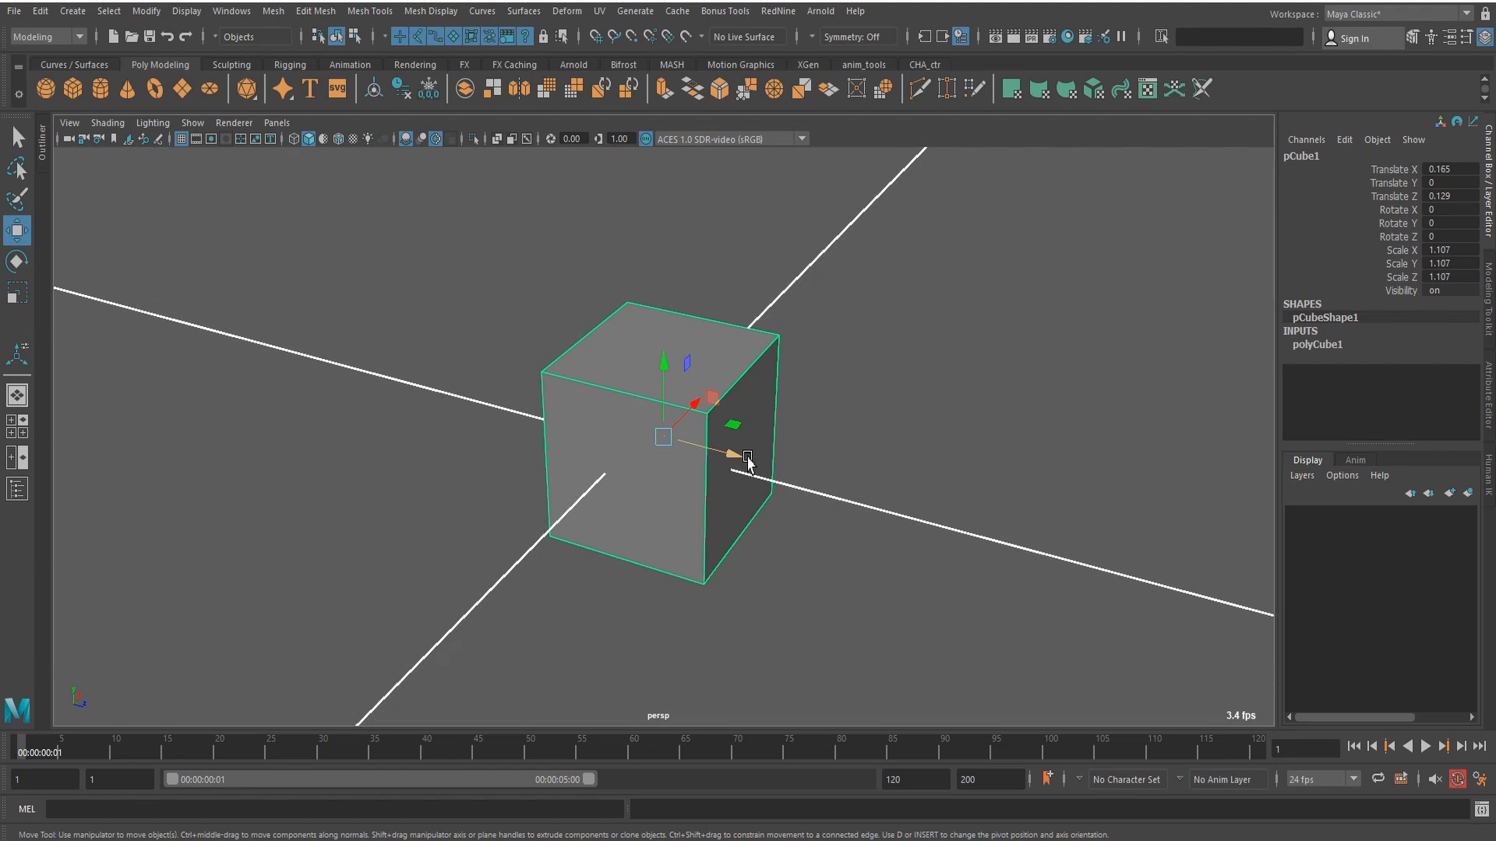
Step: Clone the cube along the Z axis and move the copy to about 8.23 in Translate Z
key("shift")
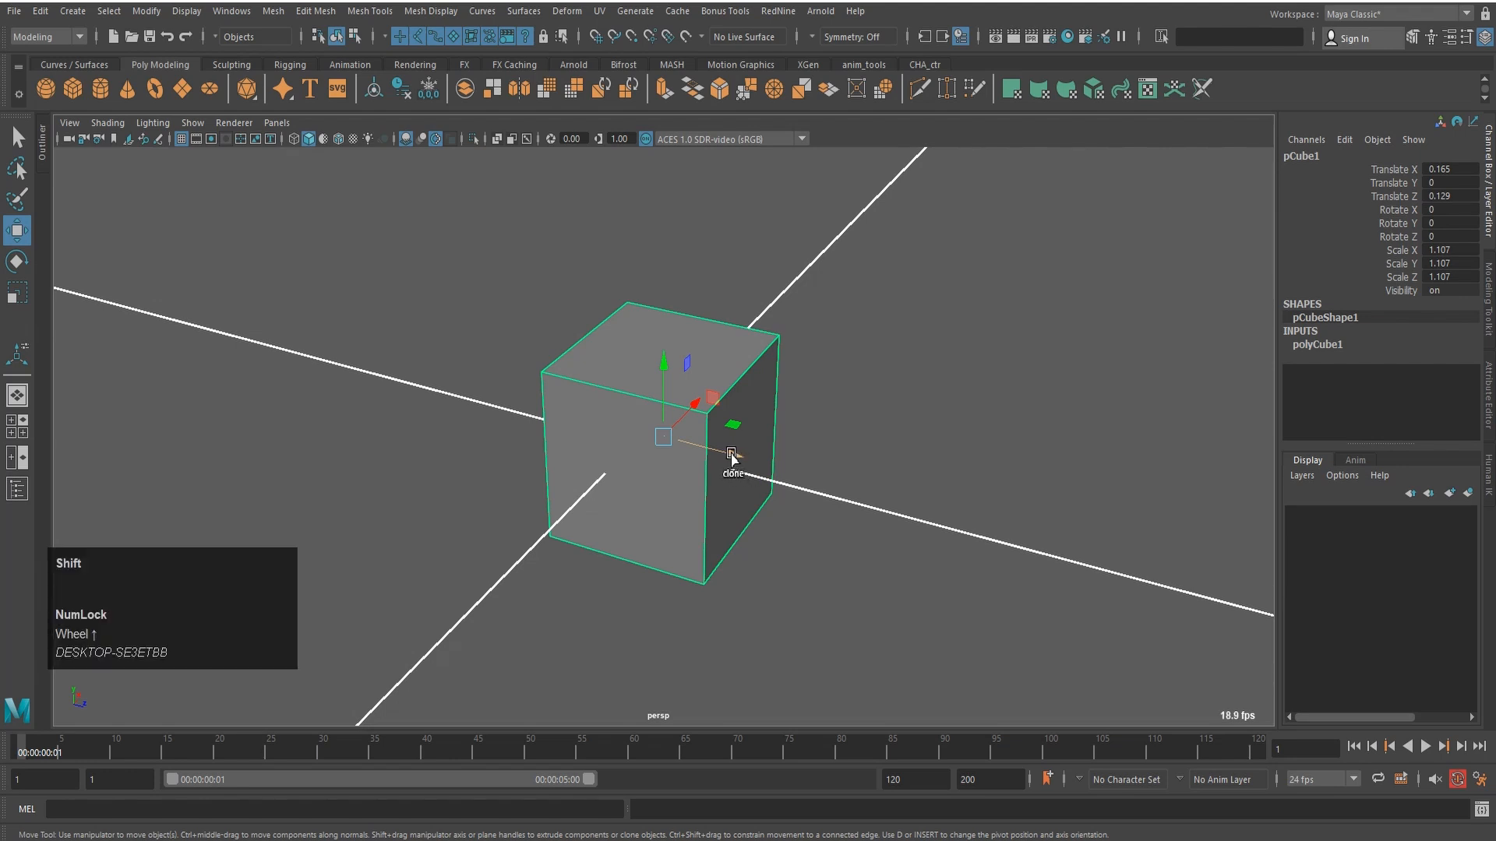
mouse_move(731, 458)
left_mouse_down("shift")
mouse_move(1176, 611)
mouse_move(1155, 604)
left_mouse_up("shift")
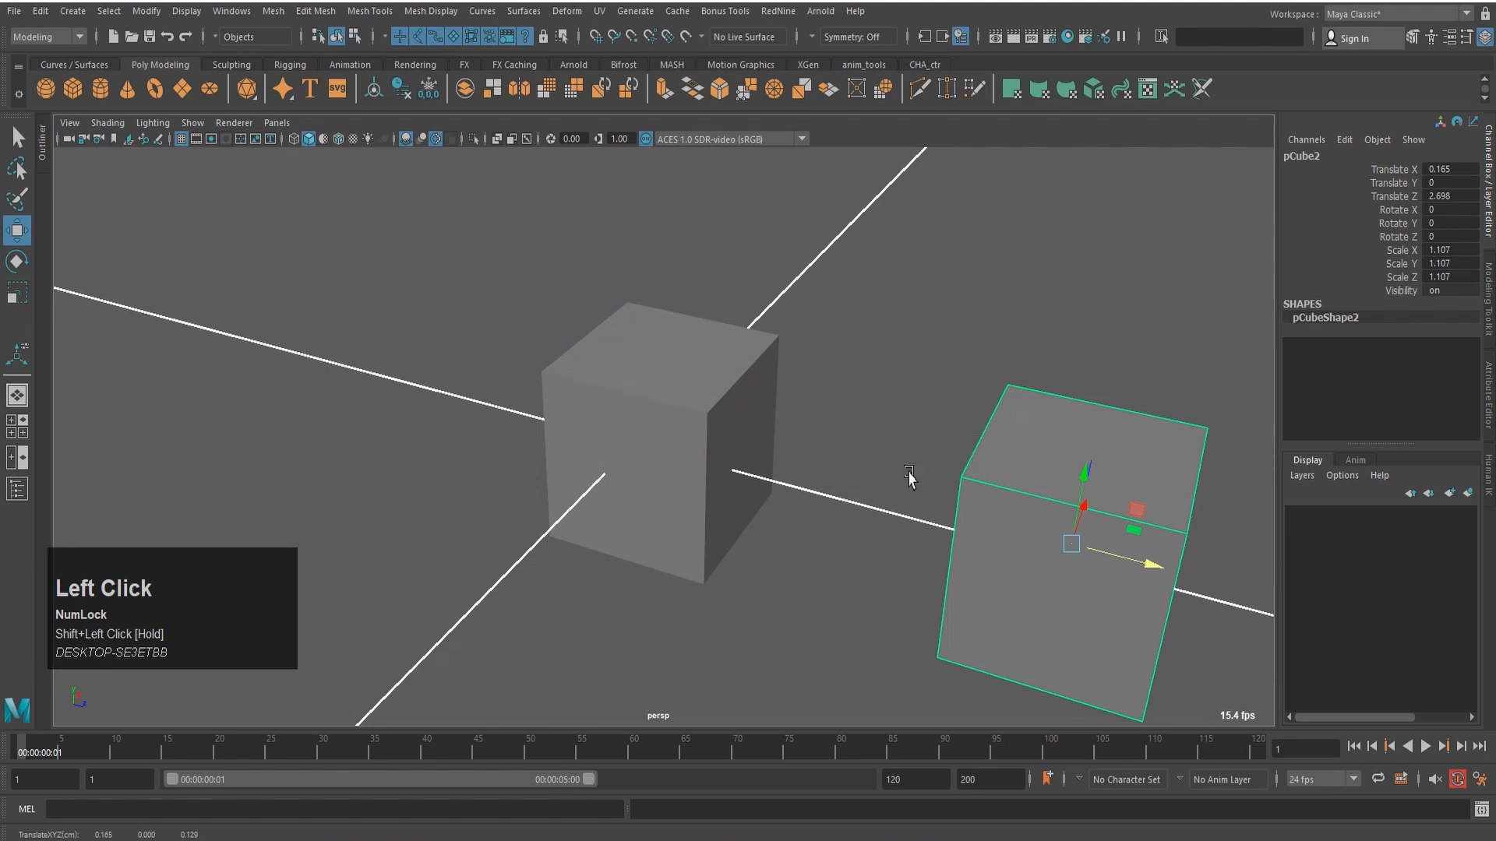
scroll(908, 475, "down", 4)
left_click_drag(885, 497, 1287, 628)
scroll(783, 444, "up", 5)
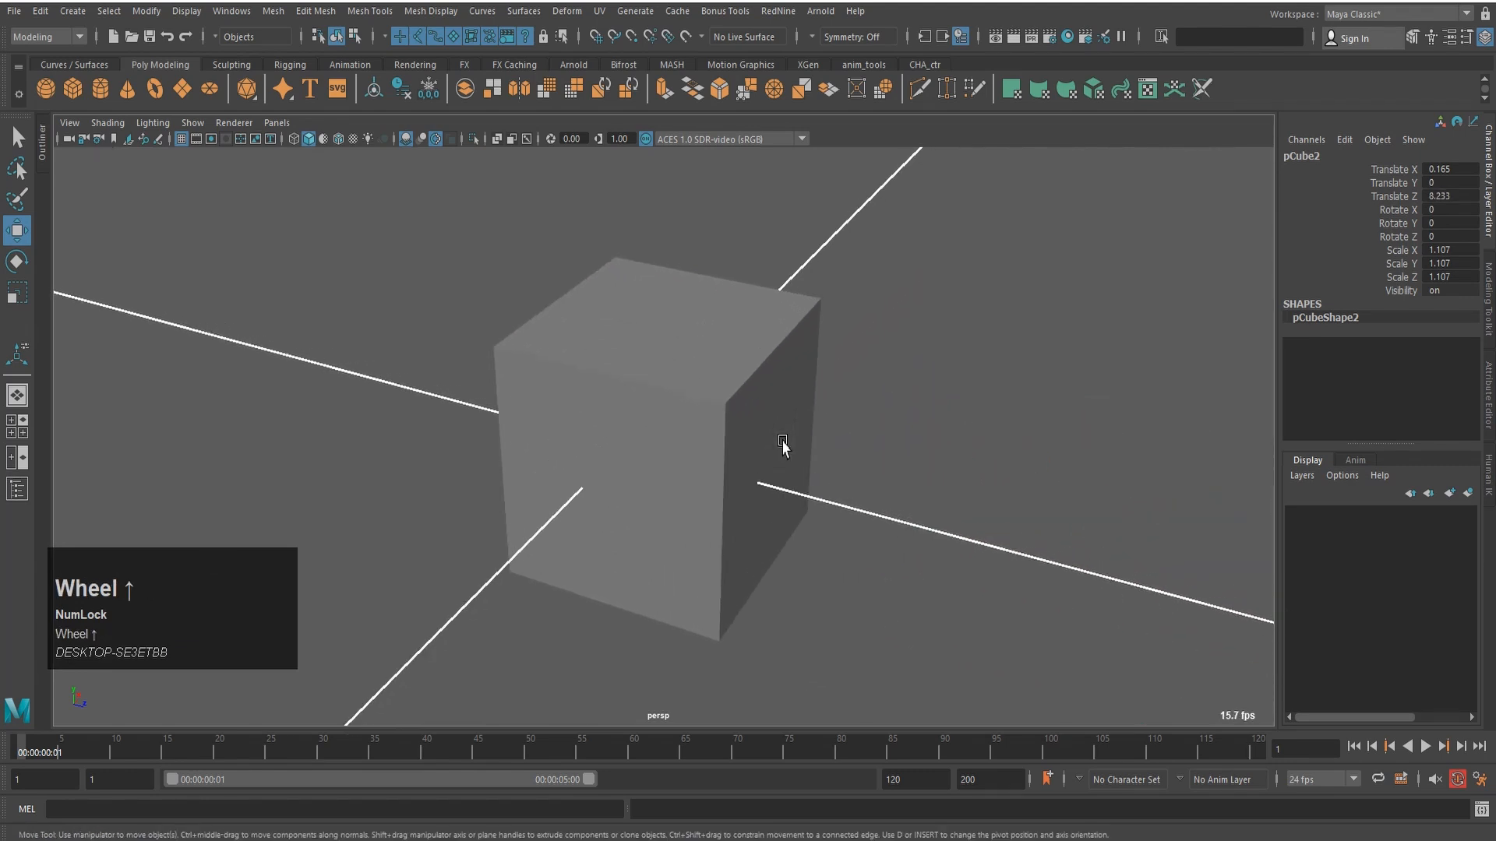
Step: Frame all objects in the perspective view and delete the cloned cube
left_click(705, 399)
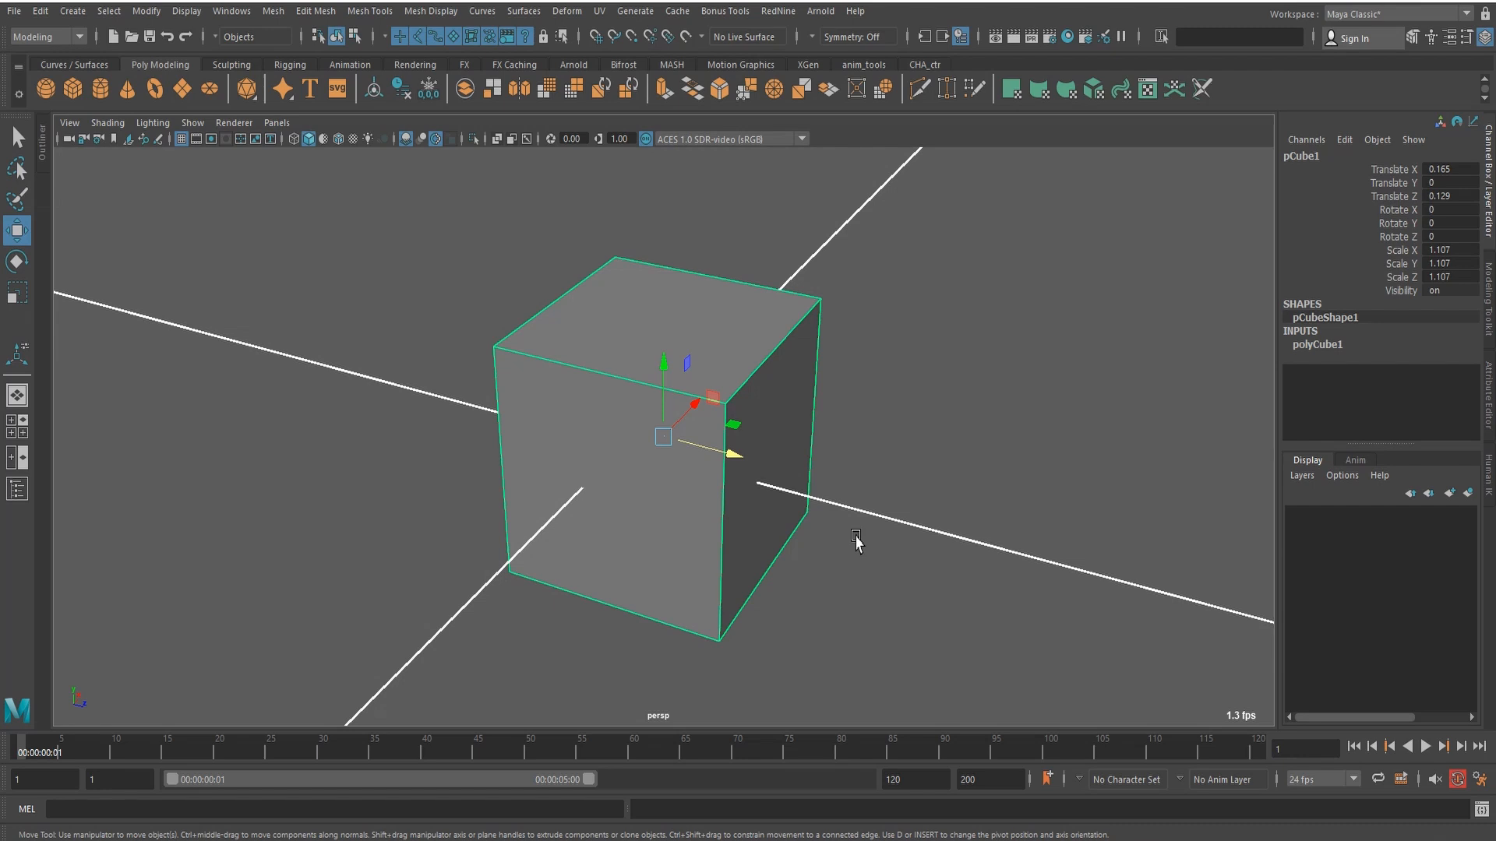
key("a")
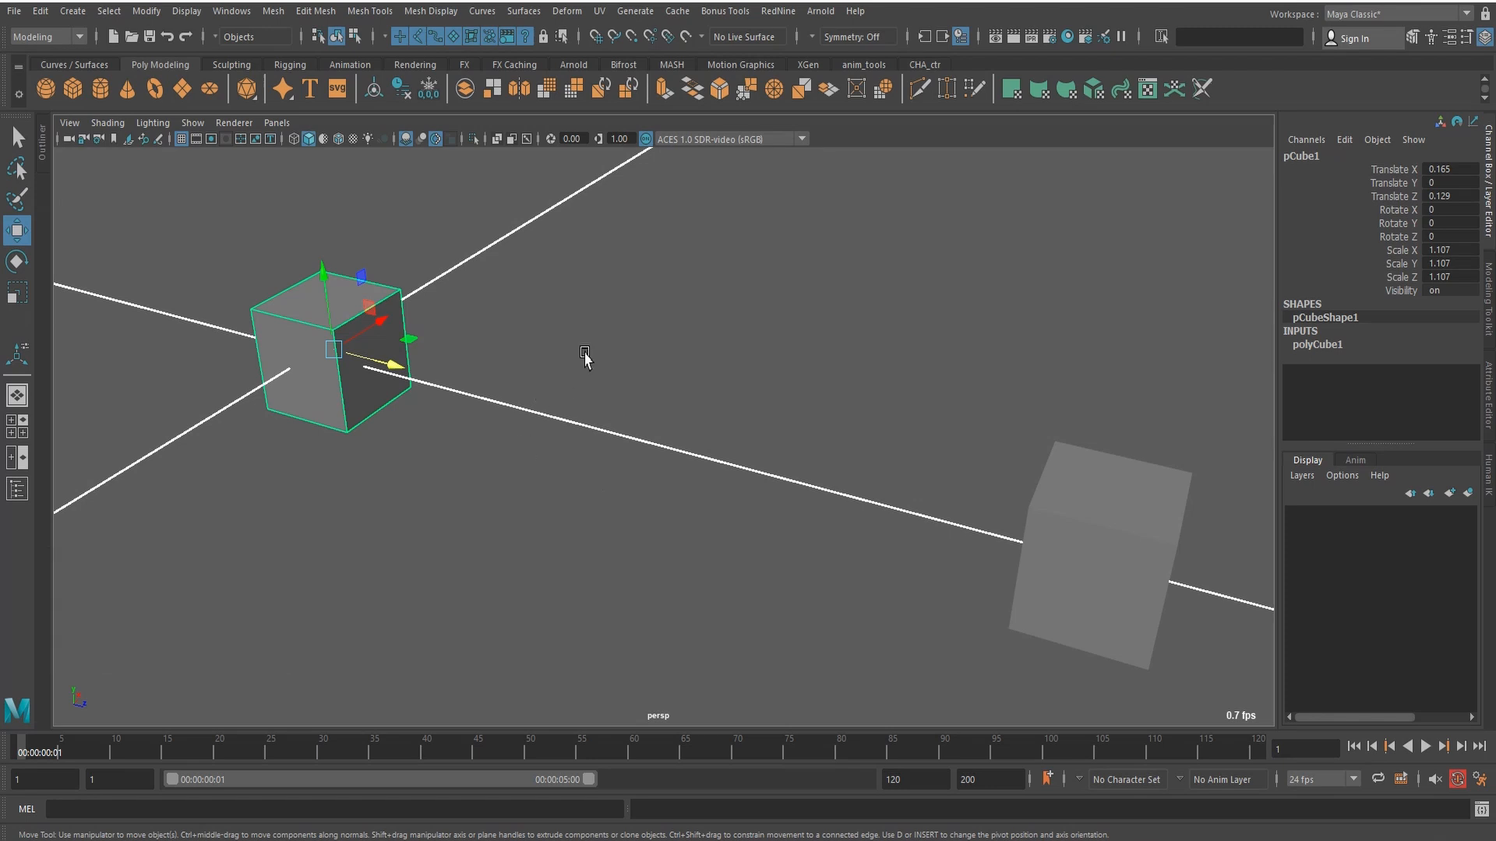
left_click(1076, 518)
key("Delete")
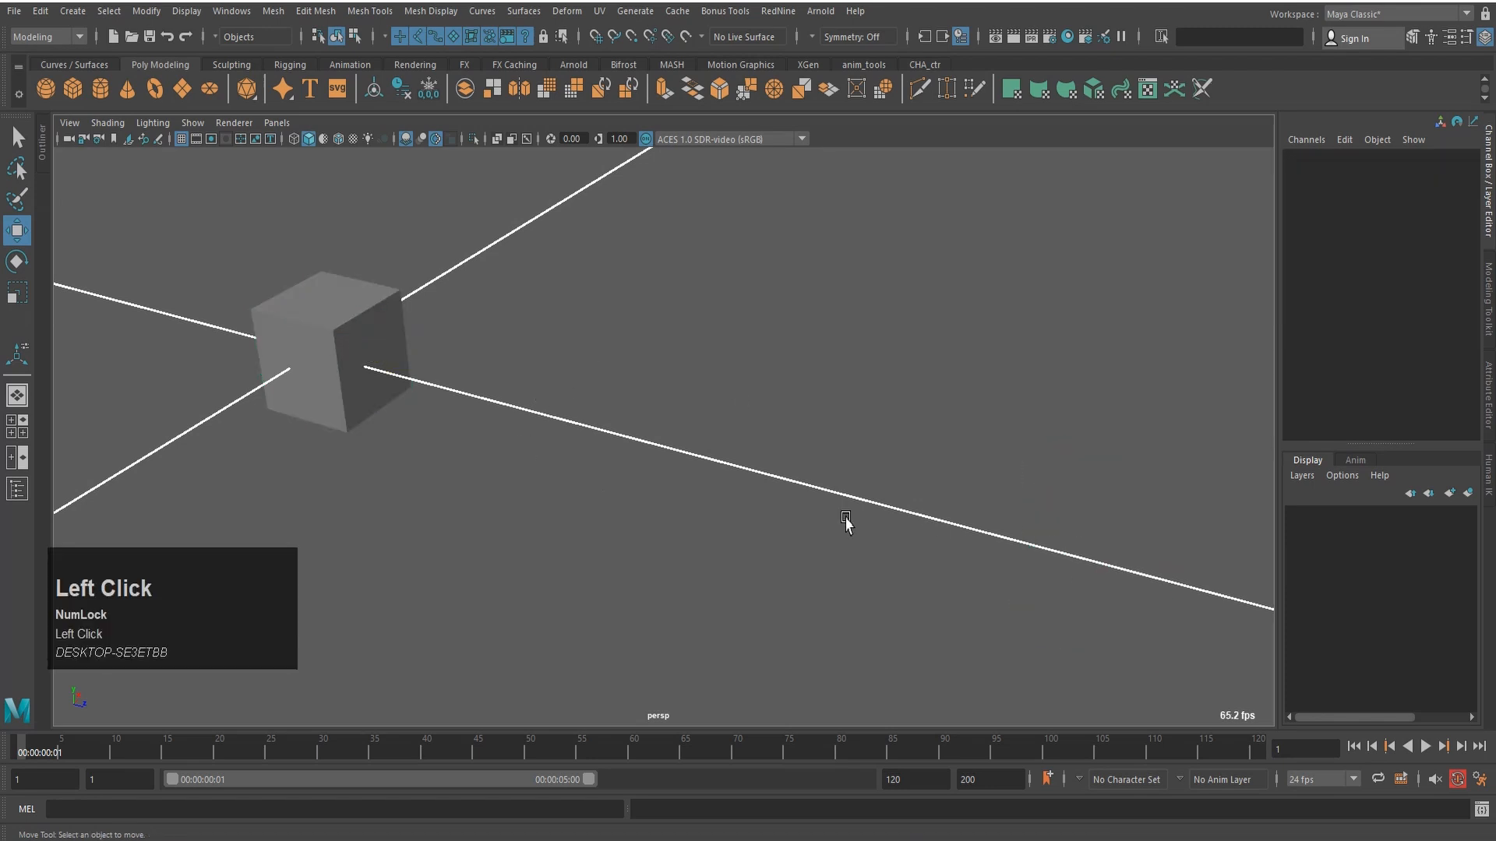
scroll(618, 457, "up", 2)
middle_click_drag(618, 457, 812, 530, "alt")
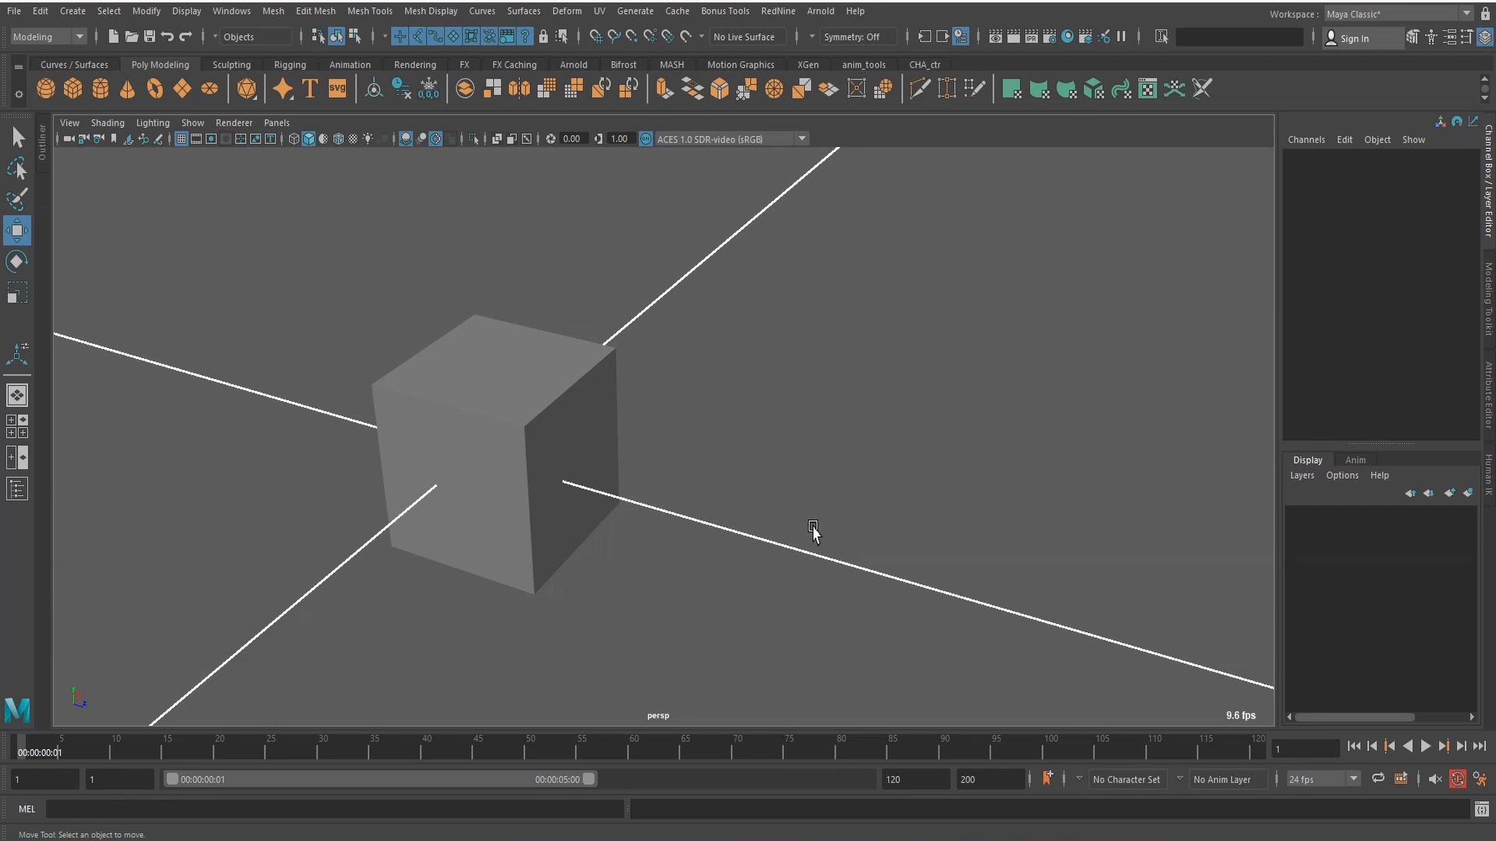
Step: Use the hotbox to switch the viewport to the top view and on to the front view
key("space")
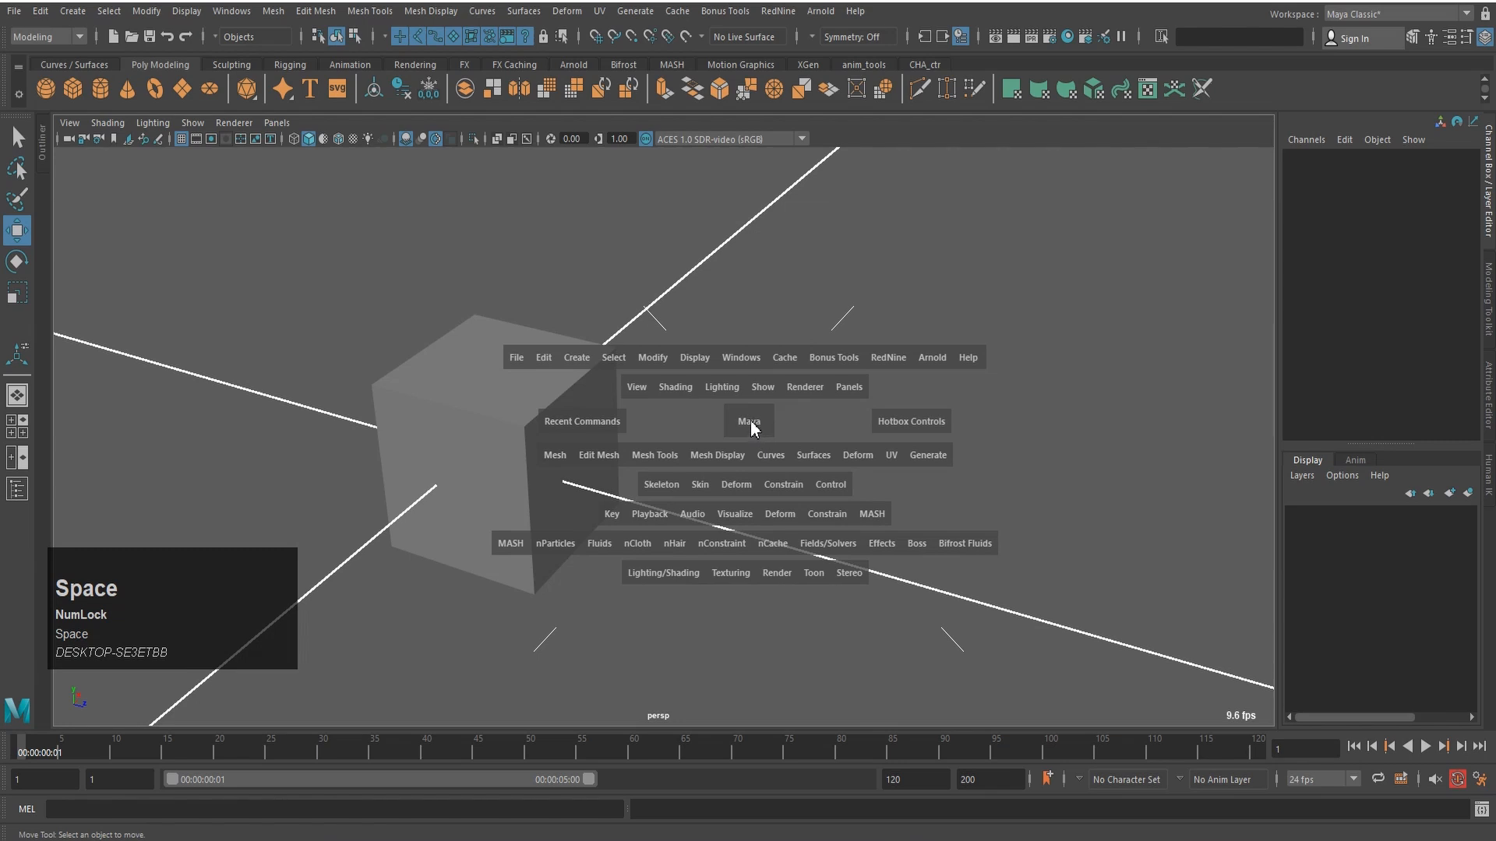
left_click_drag(761, 429, 681, 424)
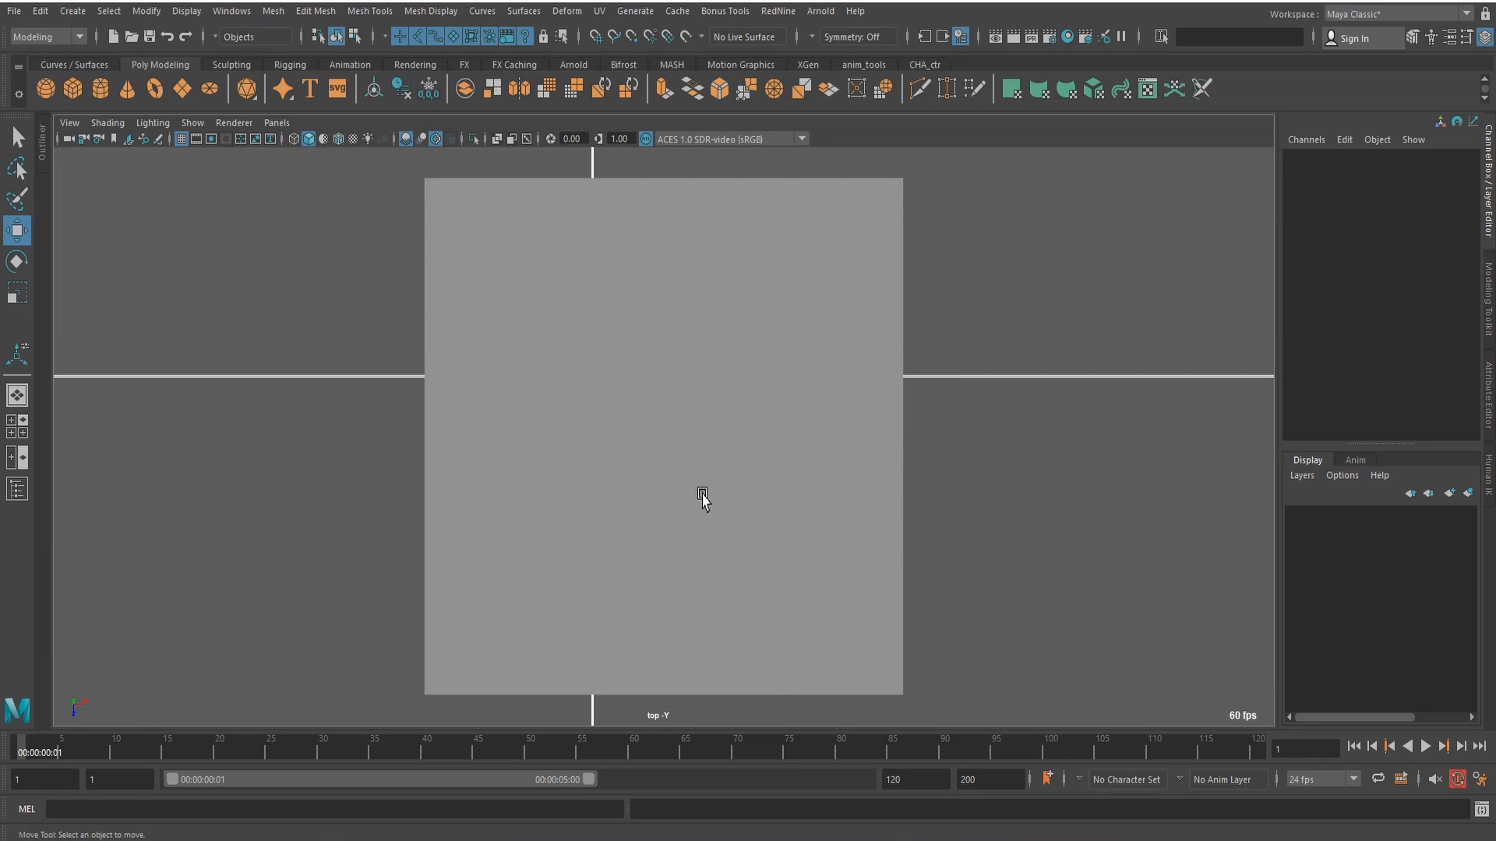
key("space")
left_click_drag(696, 460, 694, 497)
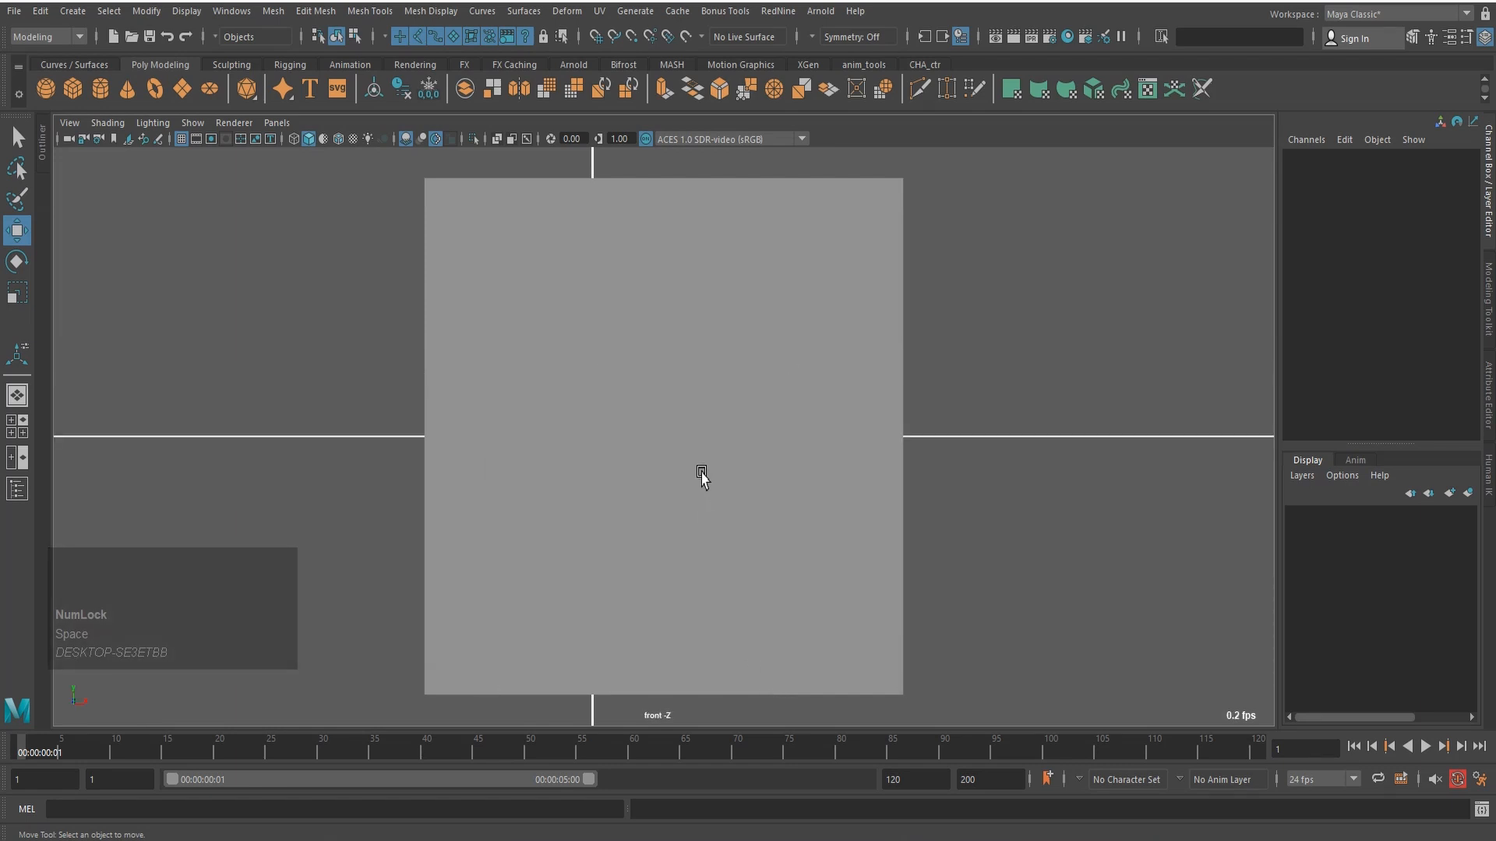
Step: Use the hotbox to switch the viewport from the front view back to the perspective view
key("space")
left_click_drag(684, 445, 684, 393)
scroll(747, 420, "down", 1)
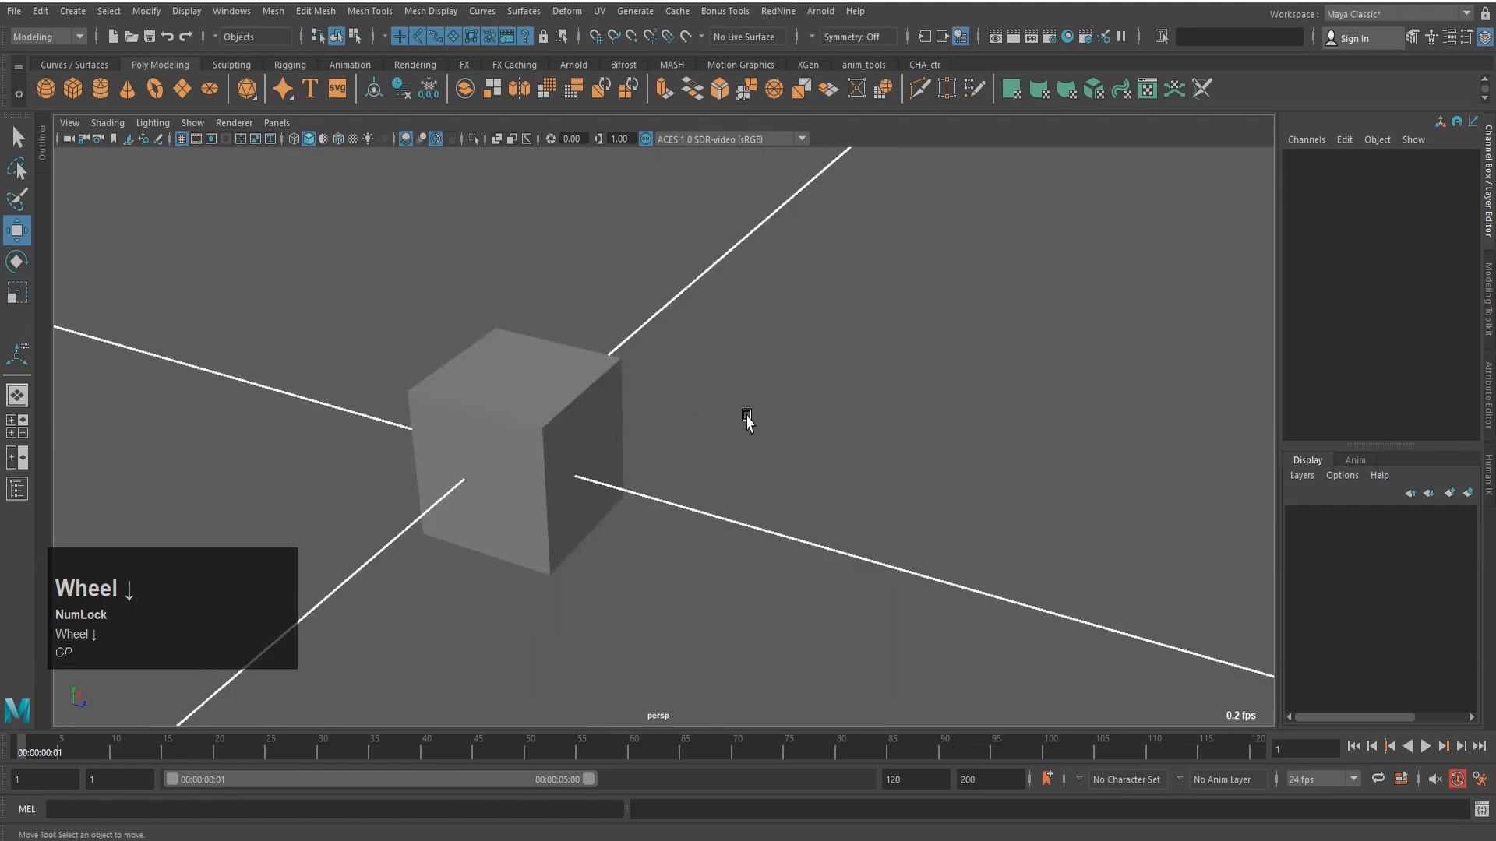
middle_click_drag(618, 400, 811, 404, "alt")
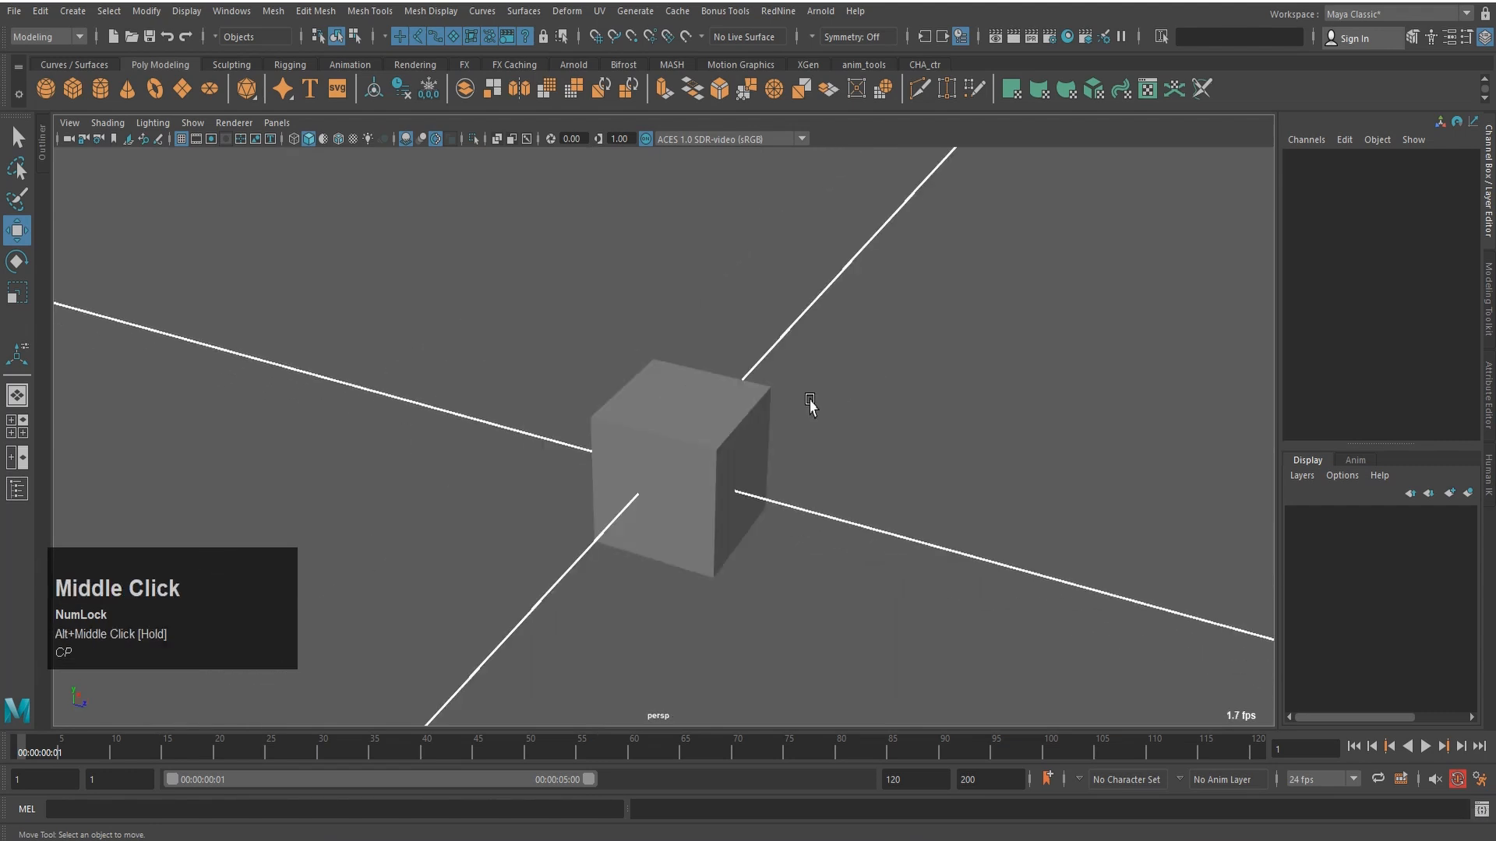
Step: Select the cube, expand its polyCube1 input attributes and highlight the fields from Width through Subdivisions Width
left_click(728, 416)
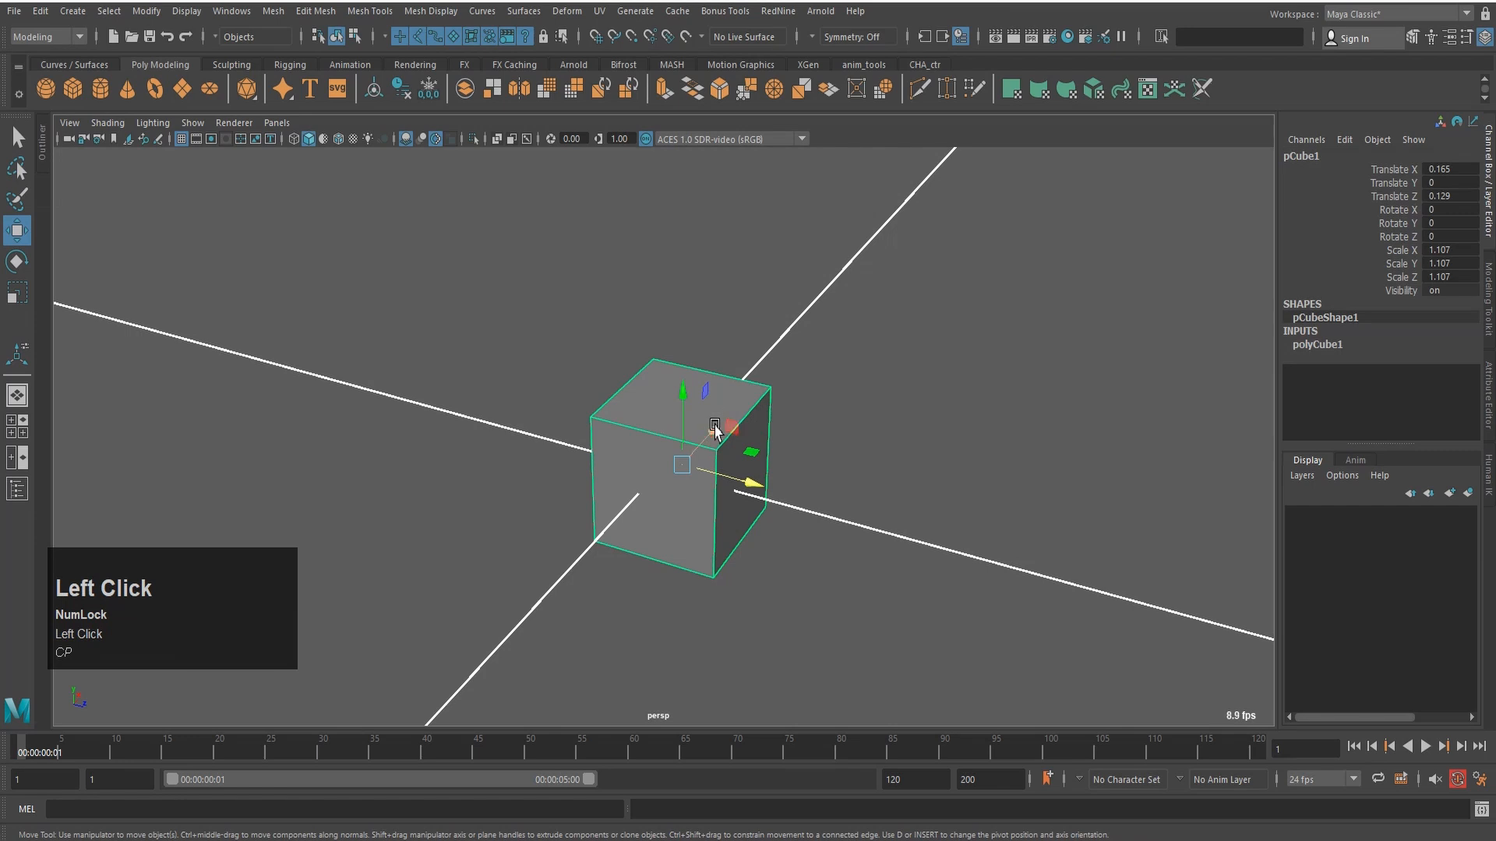
left_click(1337, 345)
scroll(1380, 361, "down", 1)
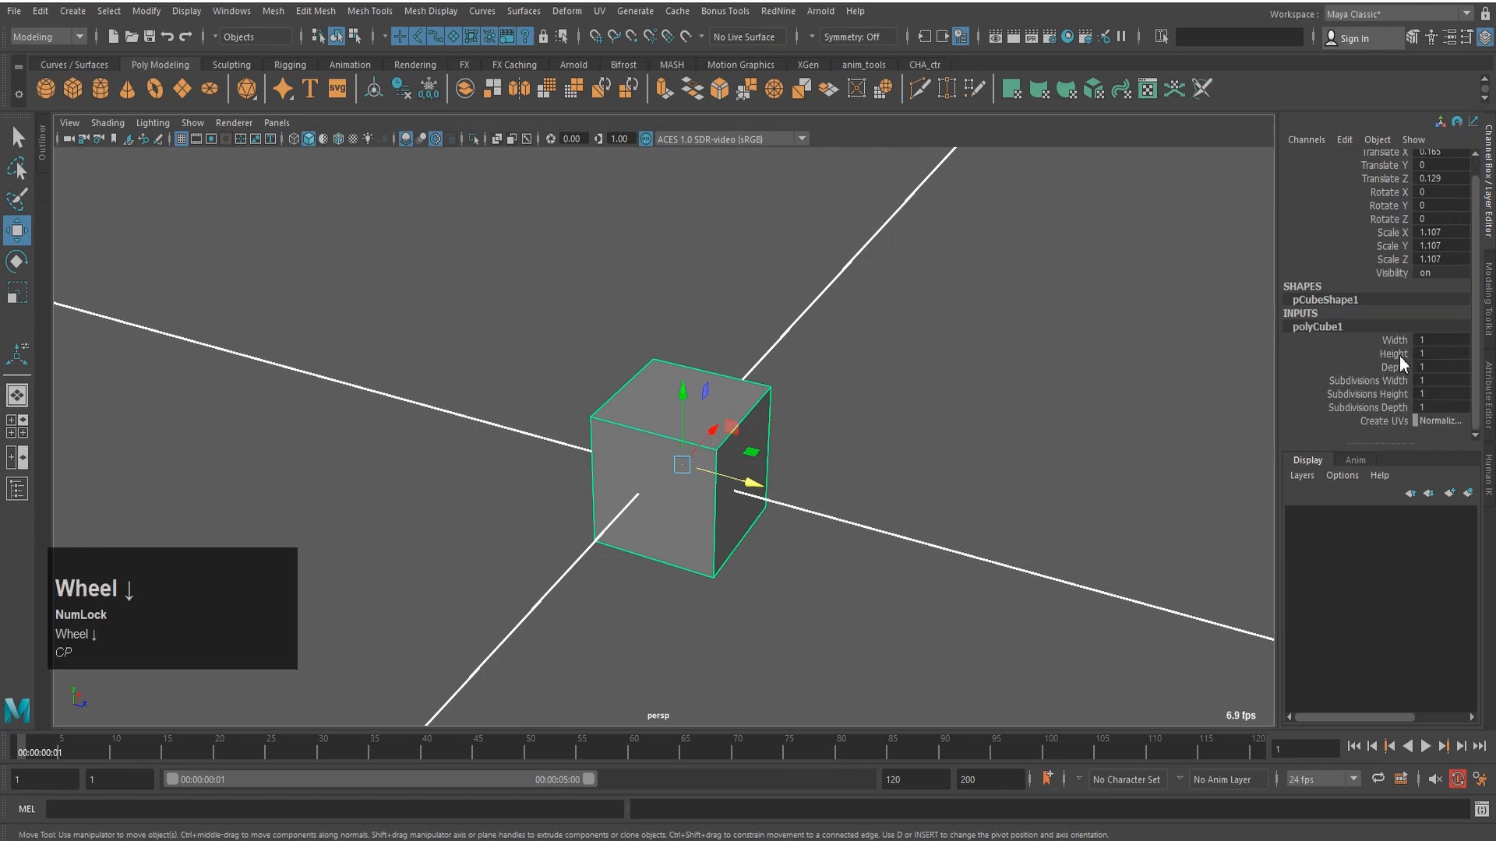
left_click_drag(1441, 340, 1441, 381)
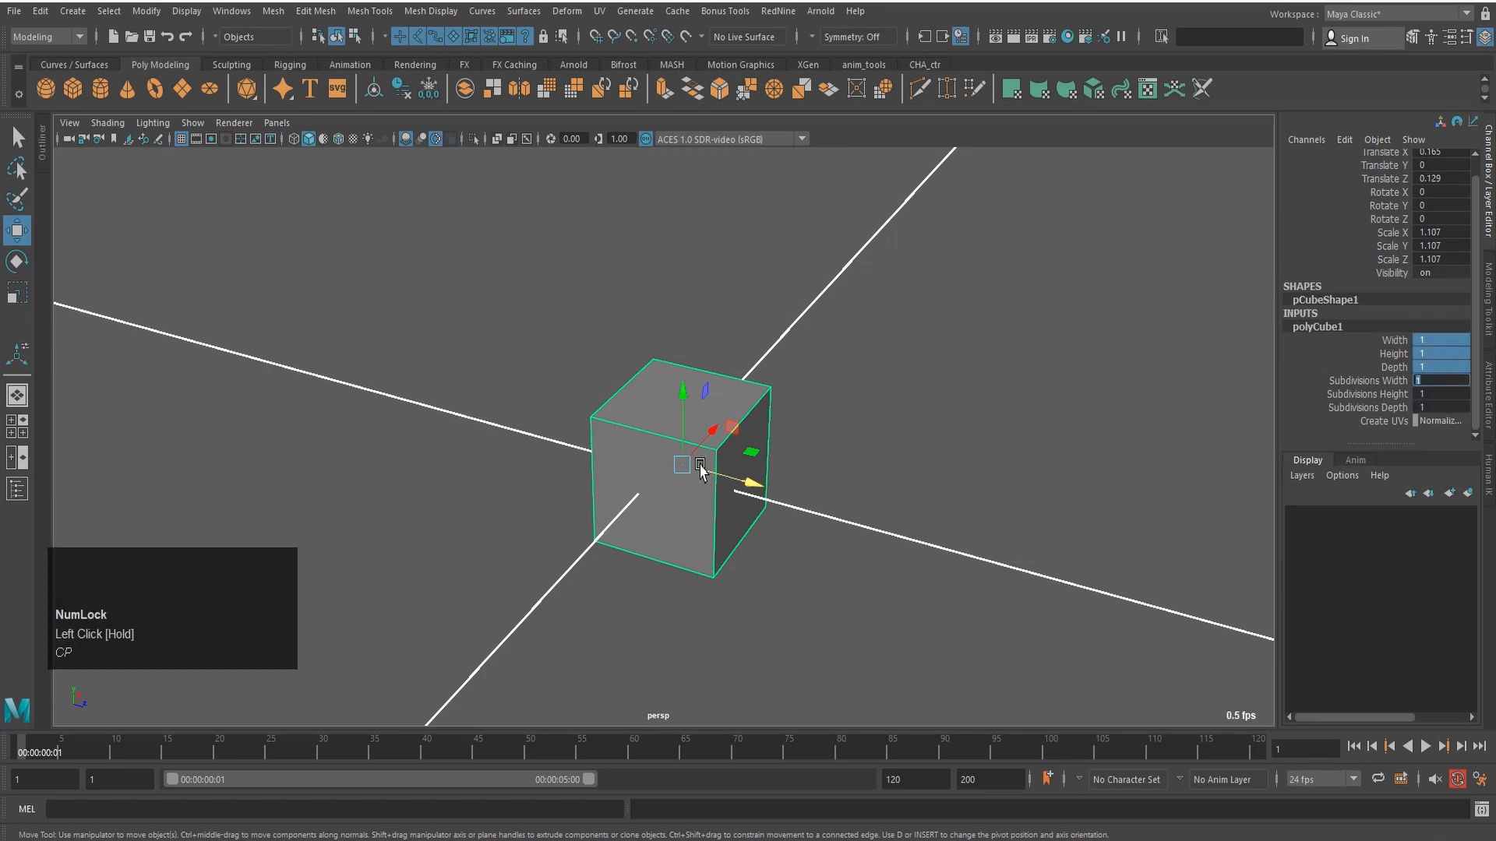
Step: Preview the cube unsmoothed, smoothed with its cage, and fully smoothed
key("1")
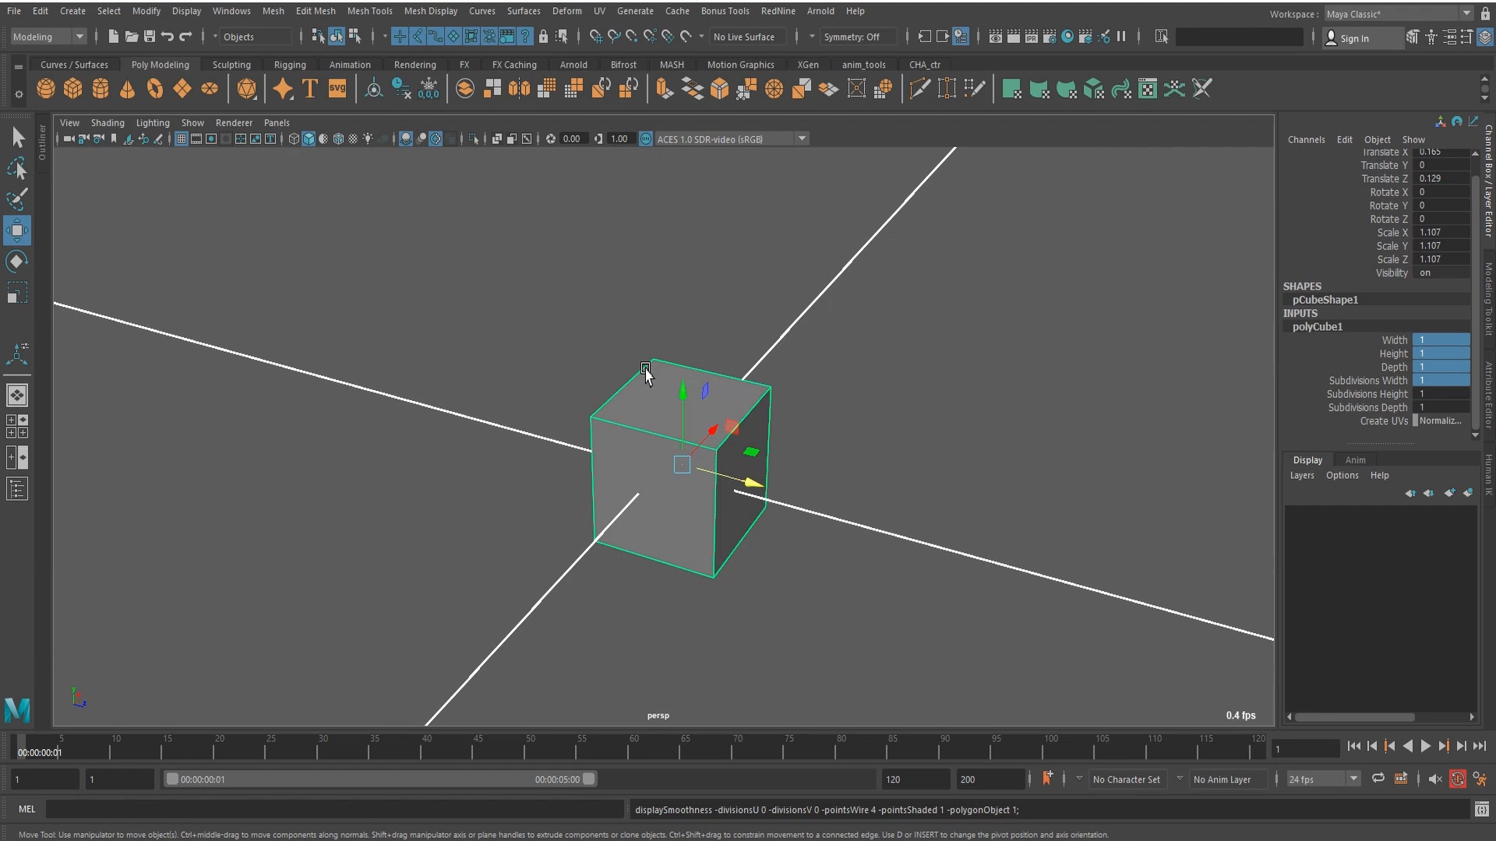
key("1")
key("2")
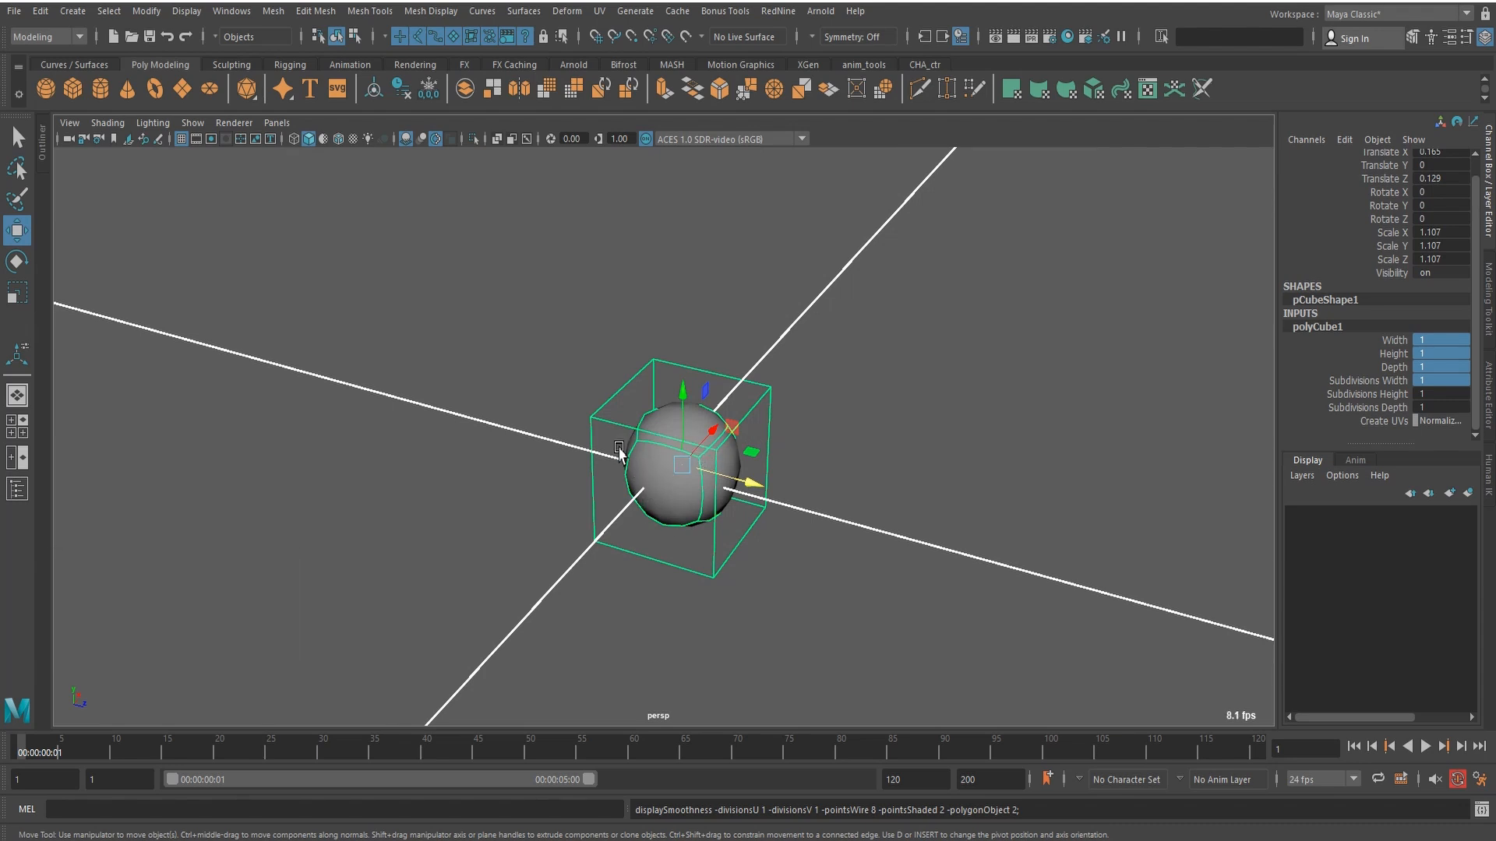
key("3")
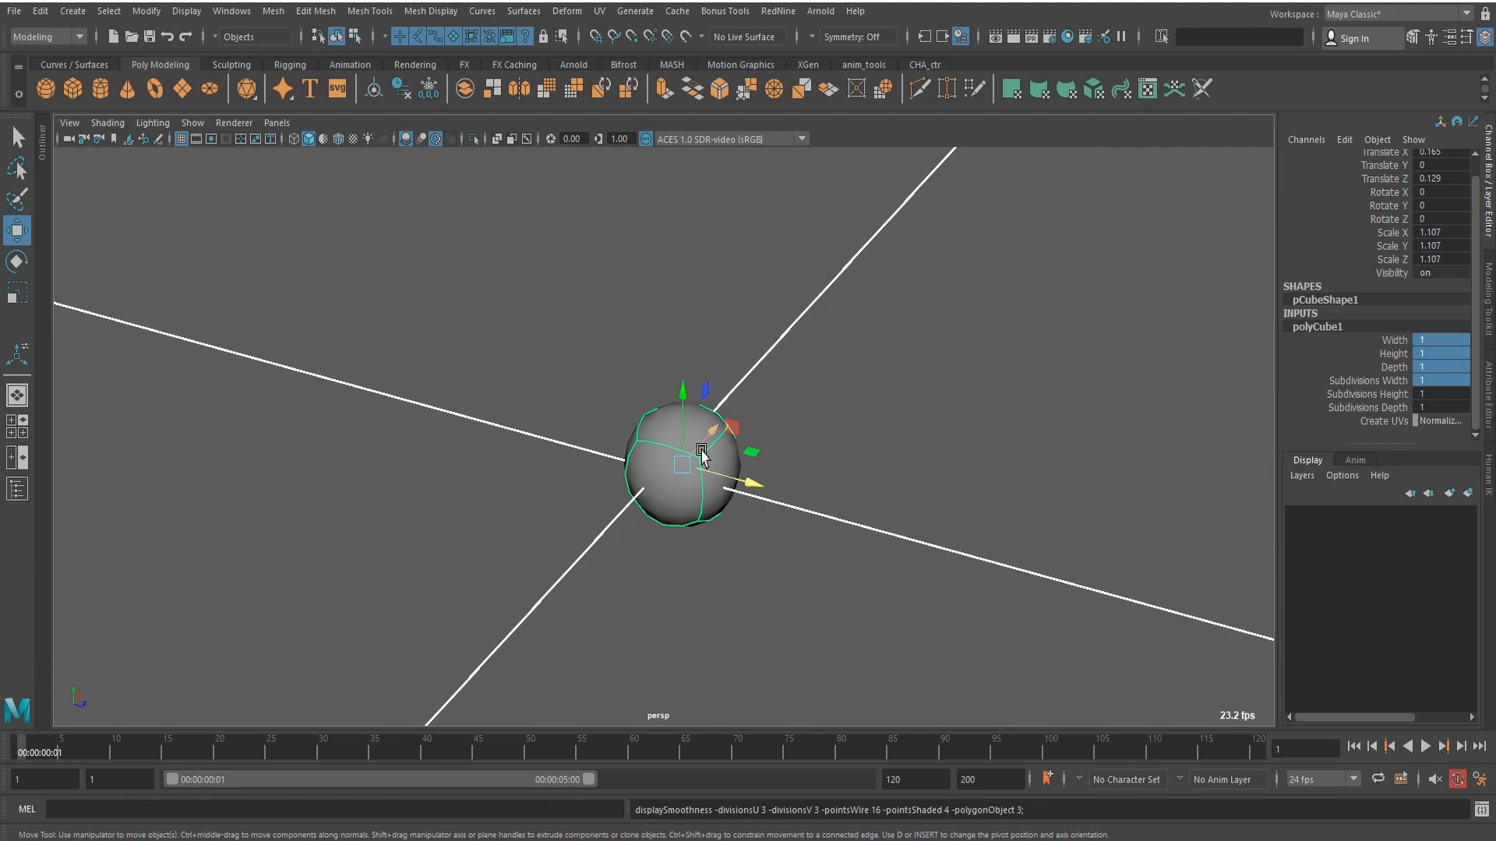
Step: Cycle the viewport through wireframe, shaded, textured and lit display twice to compare the modes on the smoothed cube
key("4")
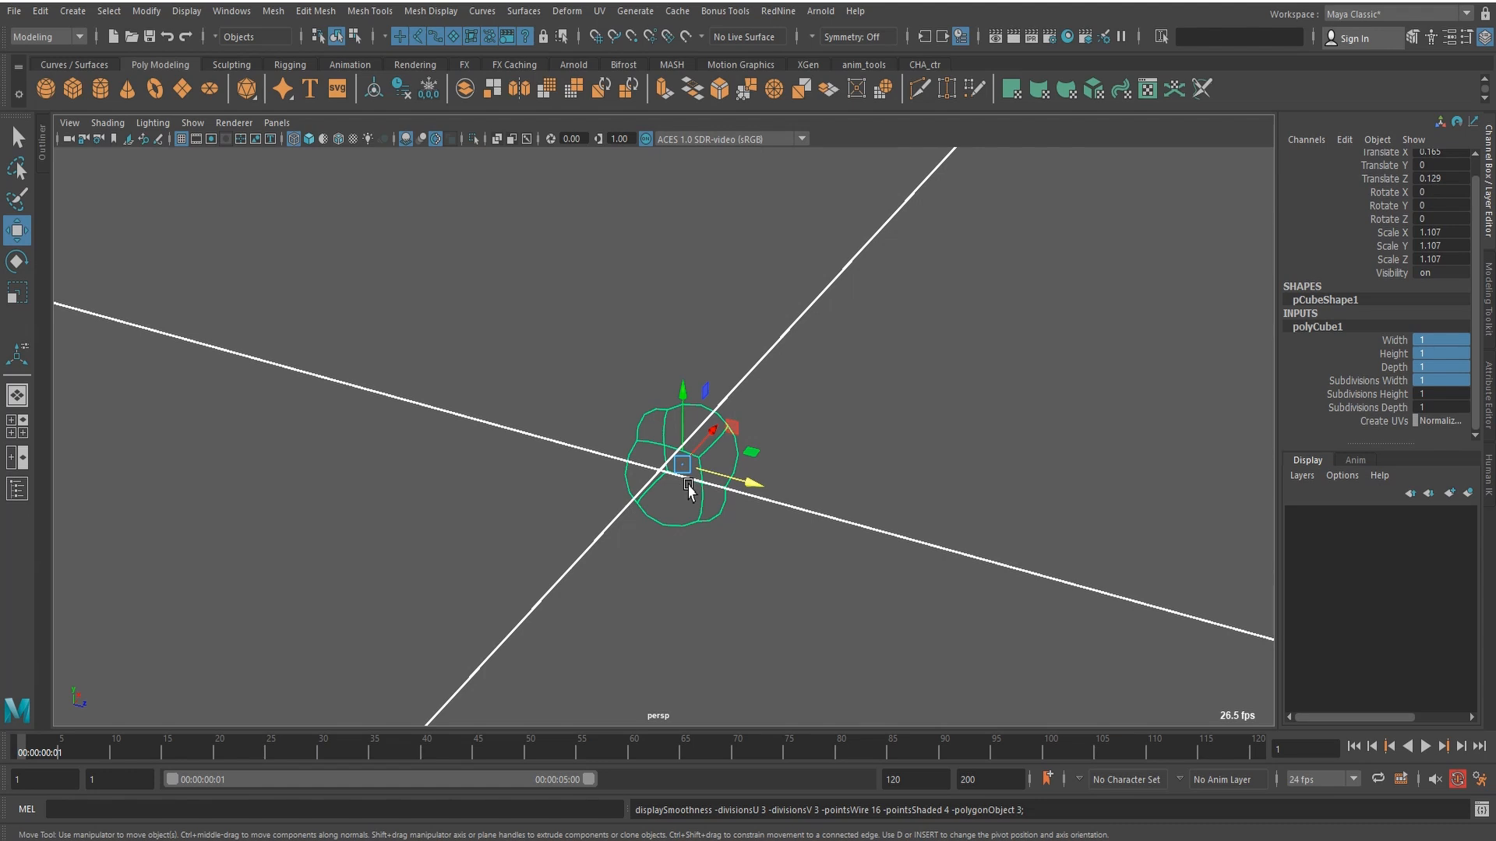
key("5")
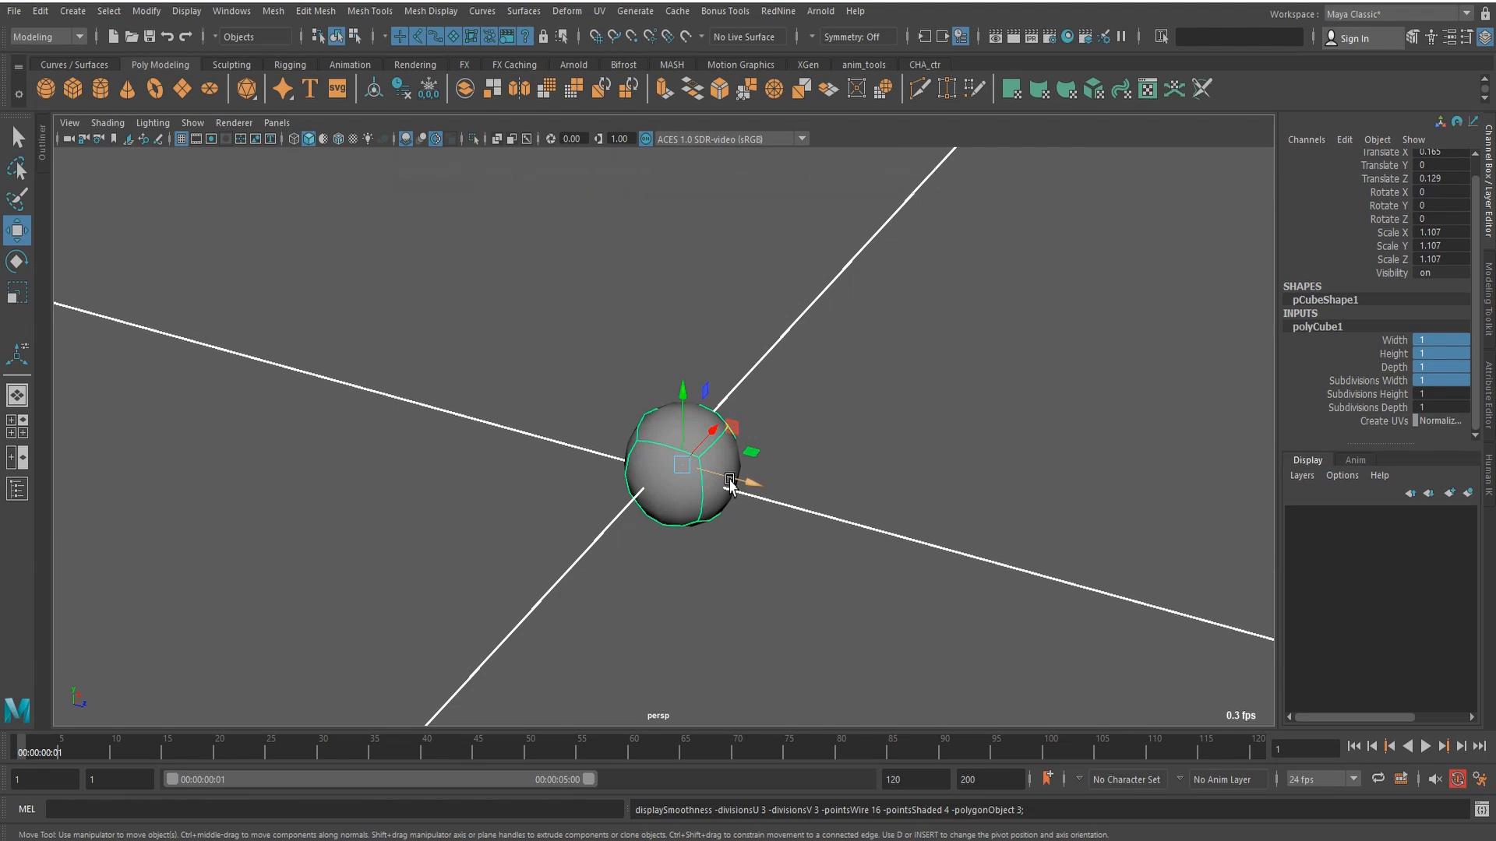
key("6")
key("7")
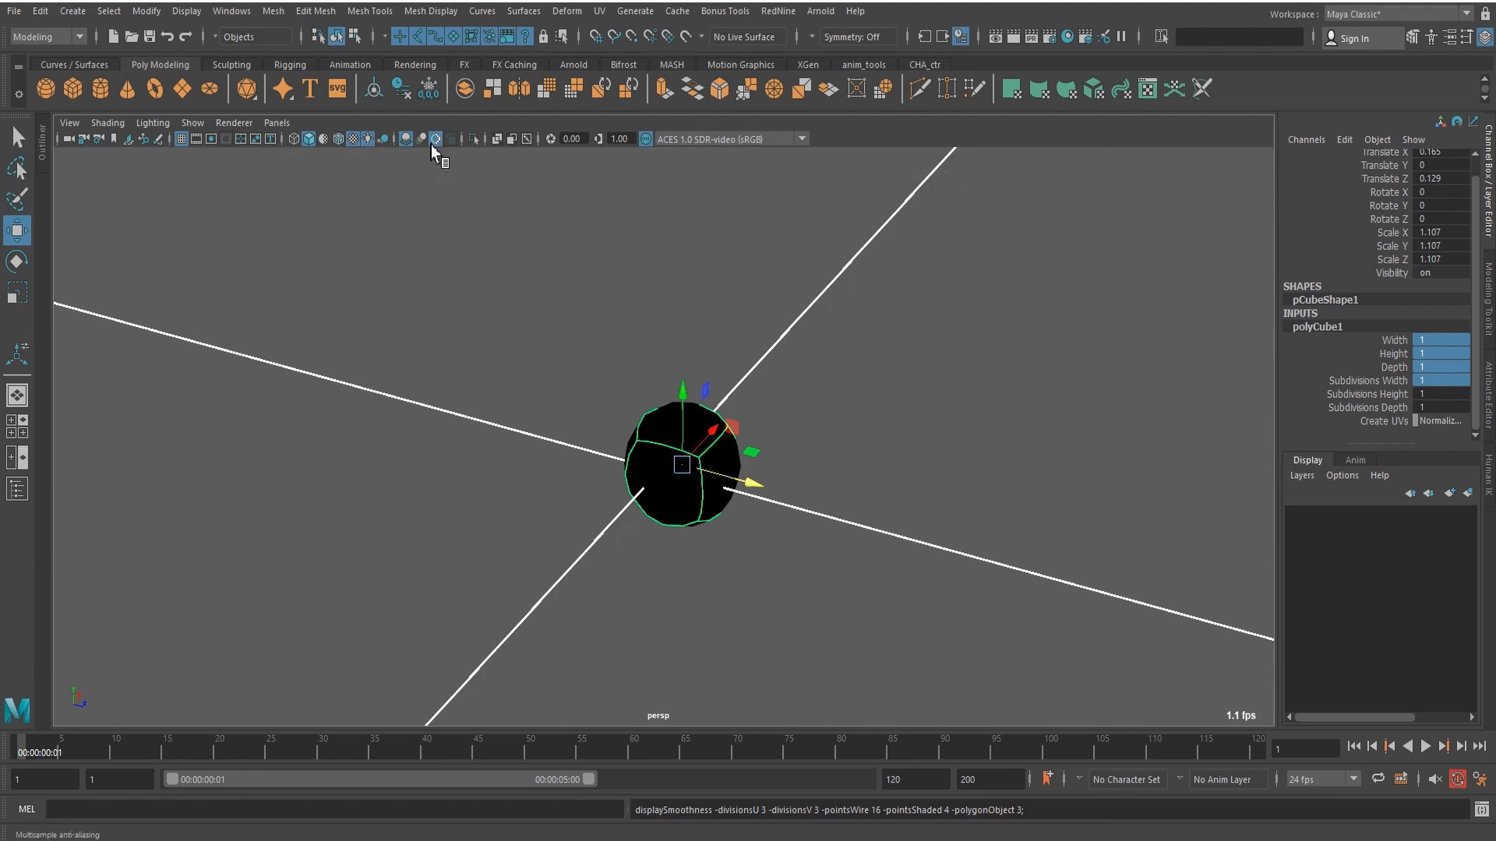
key("4")
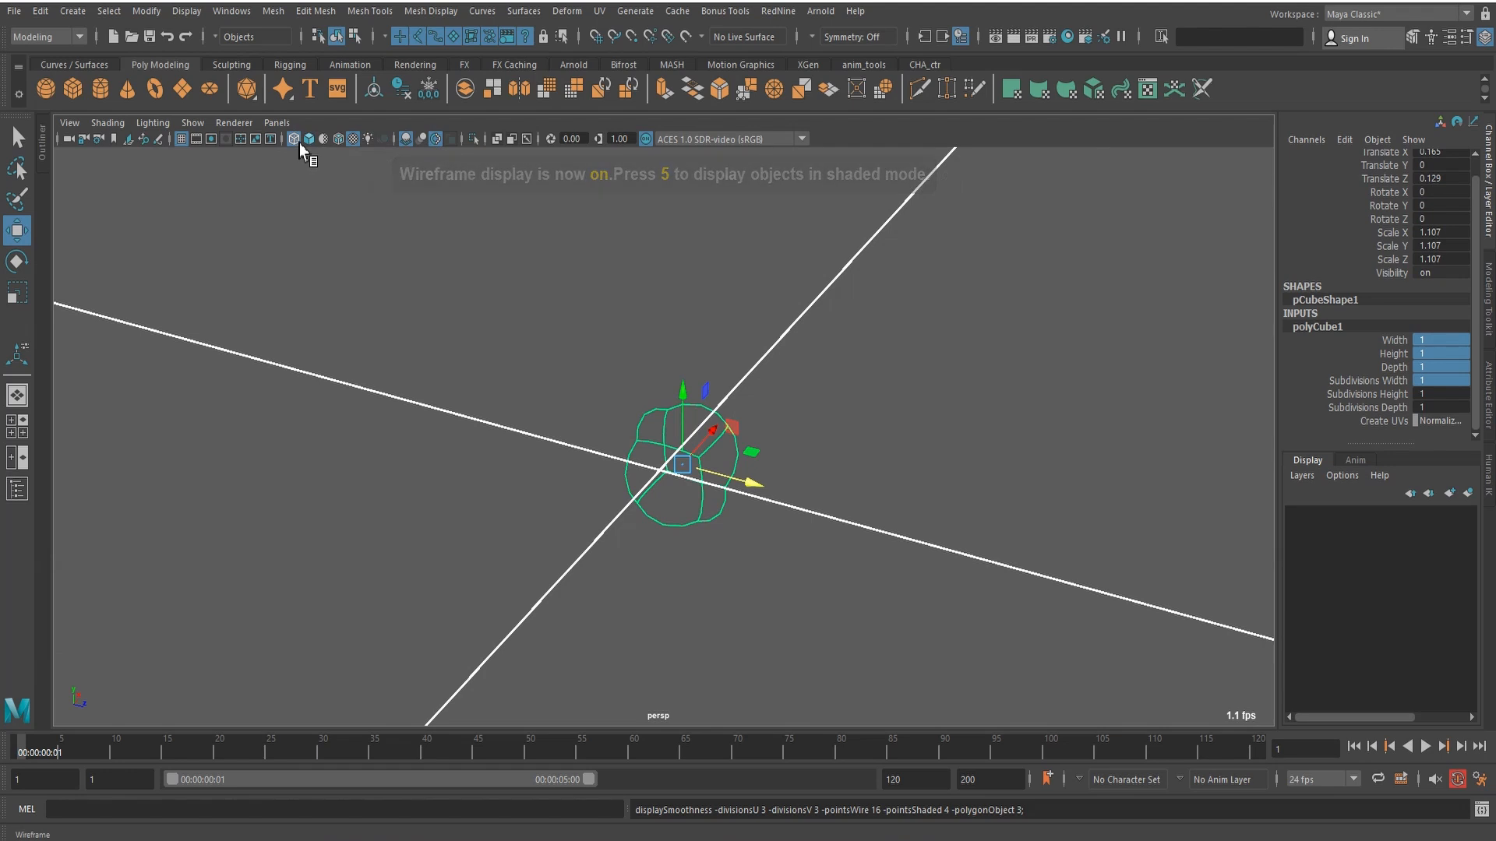
key("5")
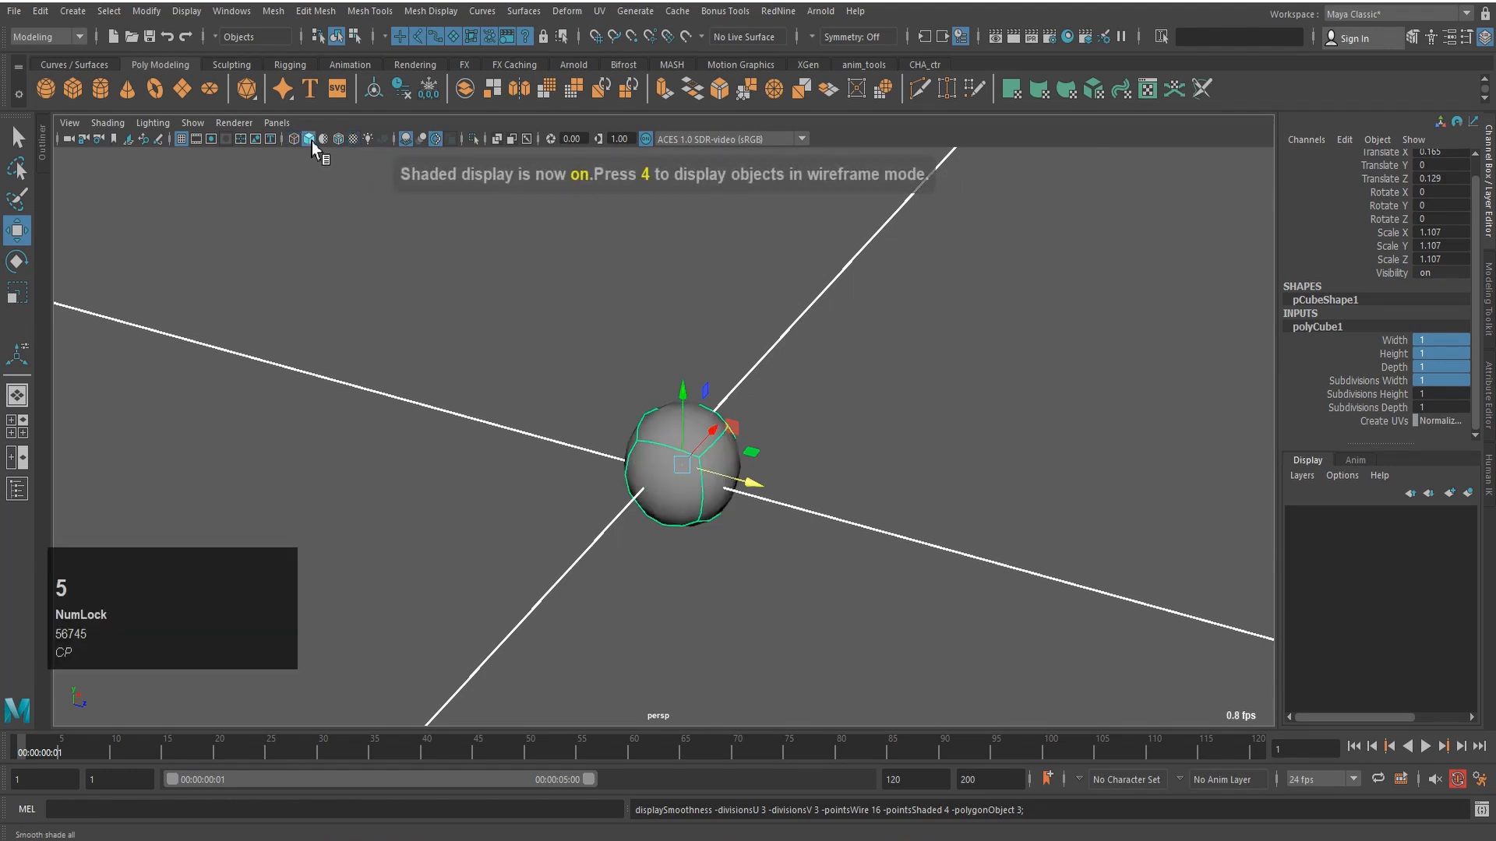
key("6")
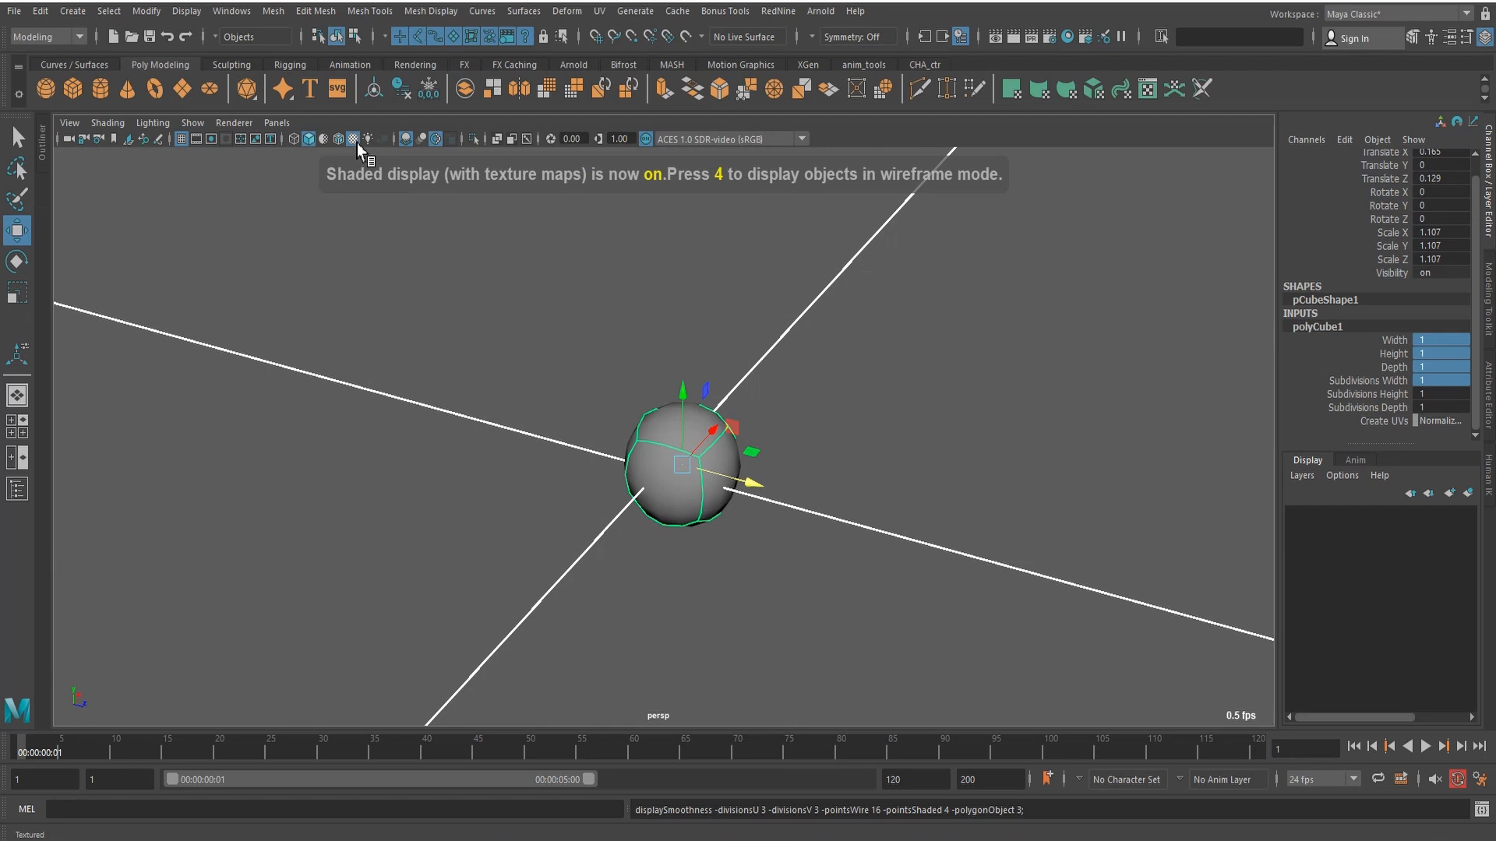
key("7")
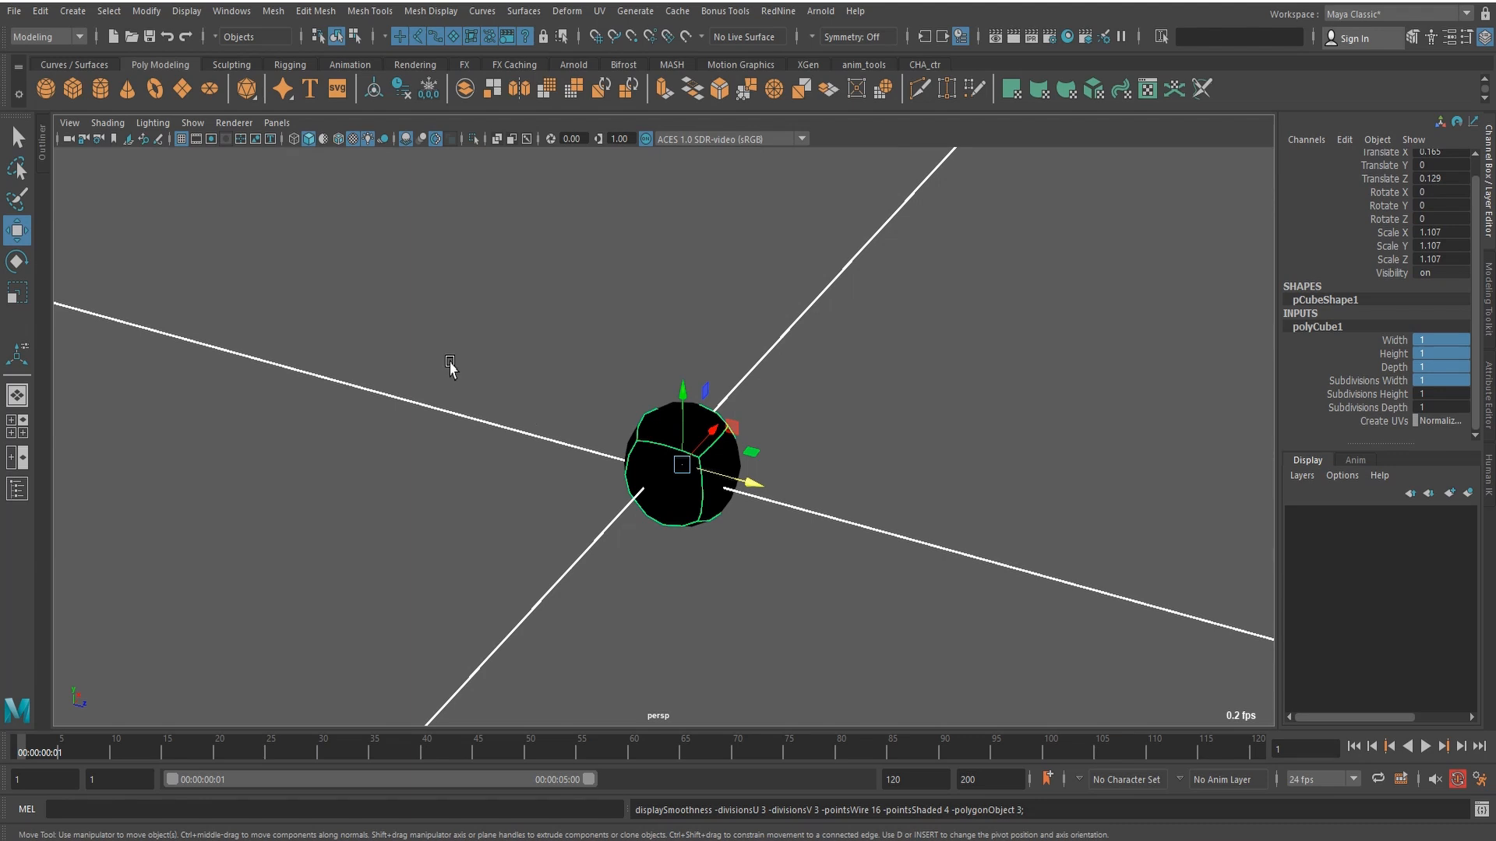
Step: Turn off the cube's smooth preview and return the viewport to plain shaded display
key("1")
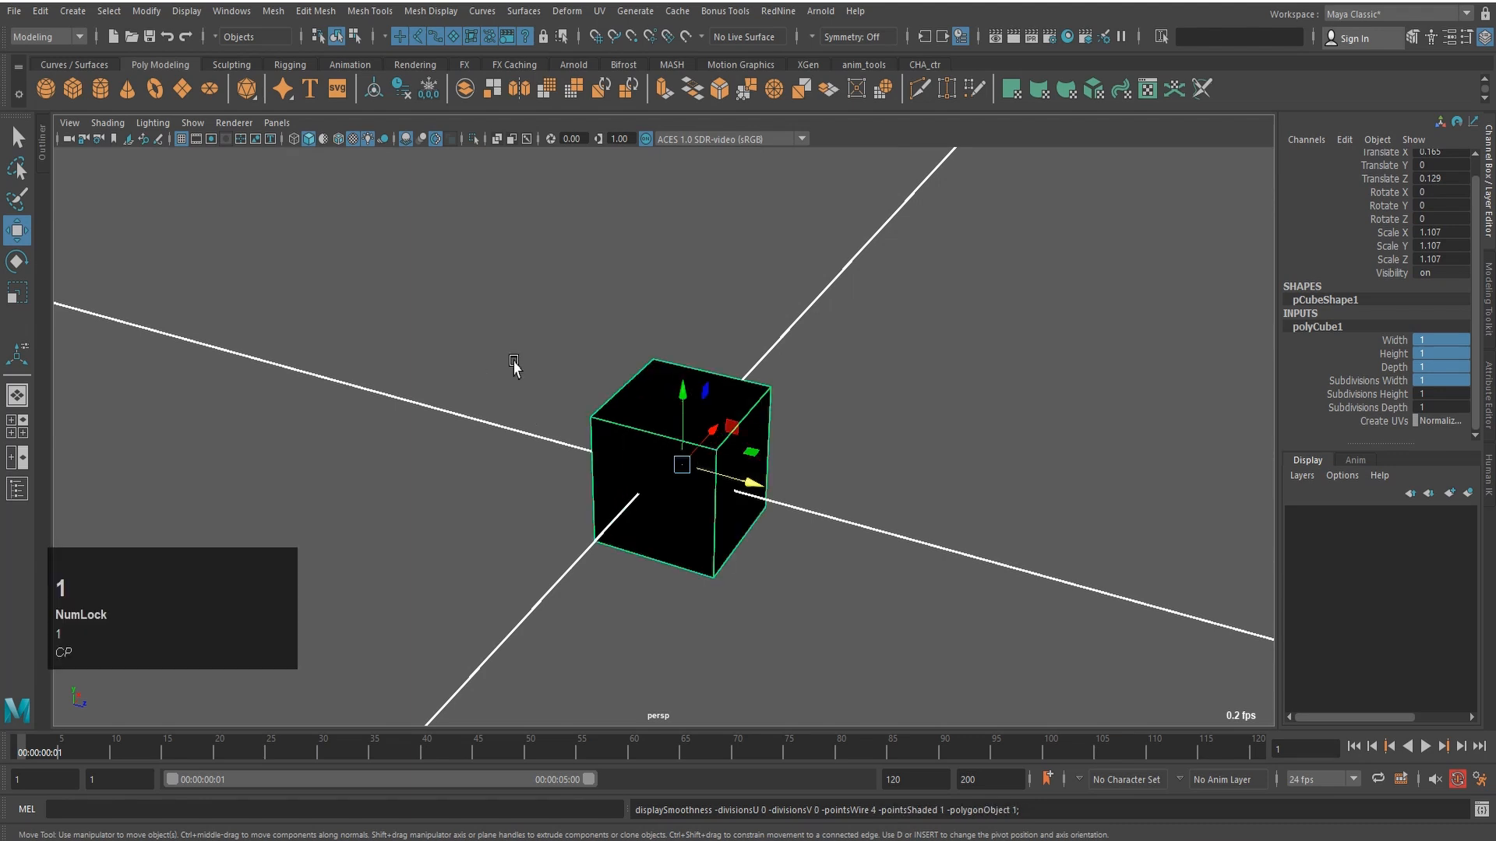
key("5")
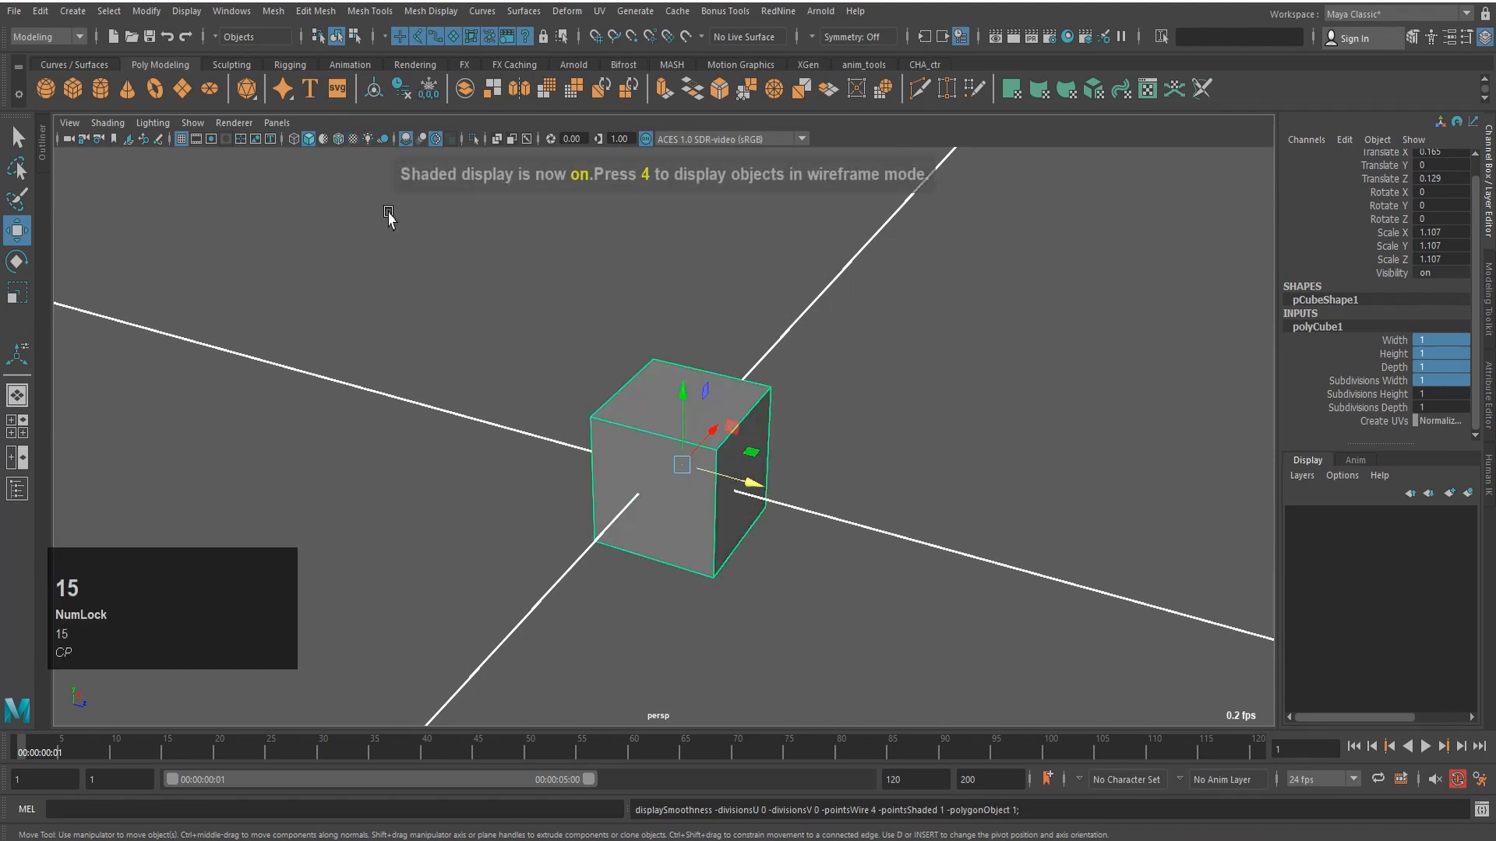
key("5")
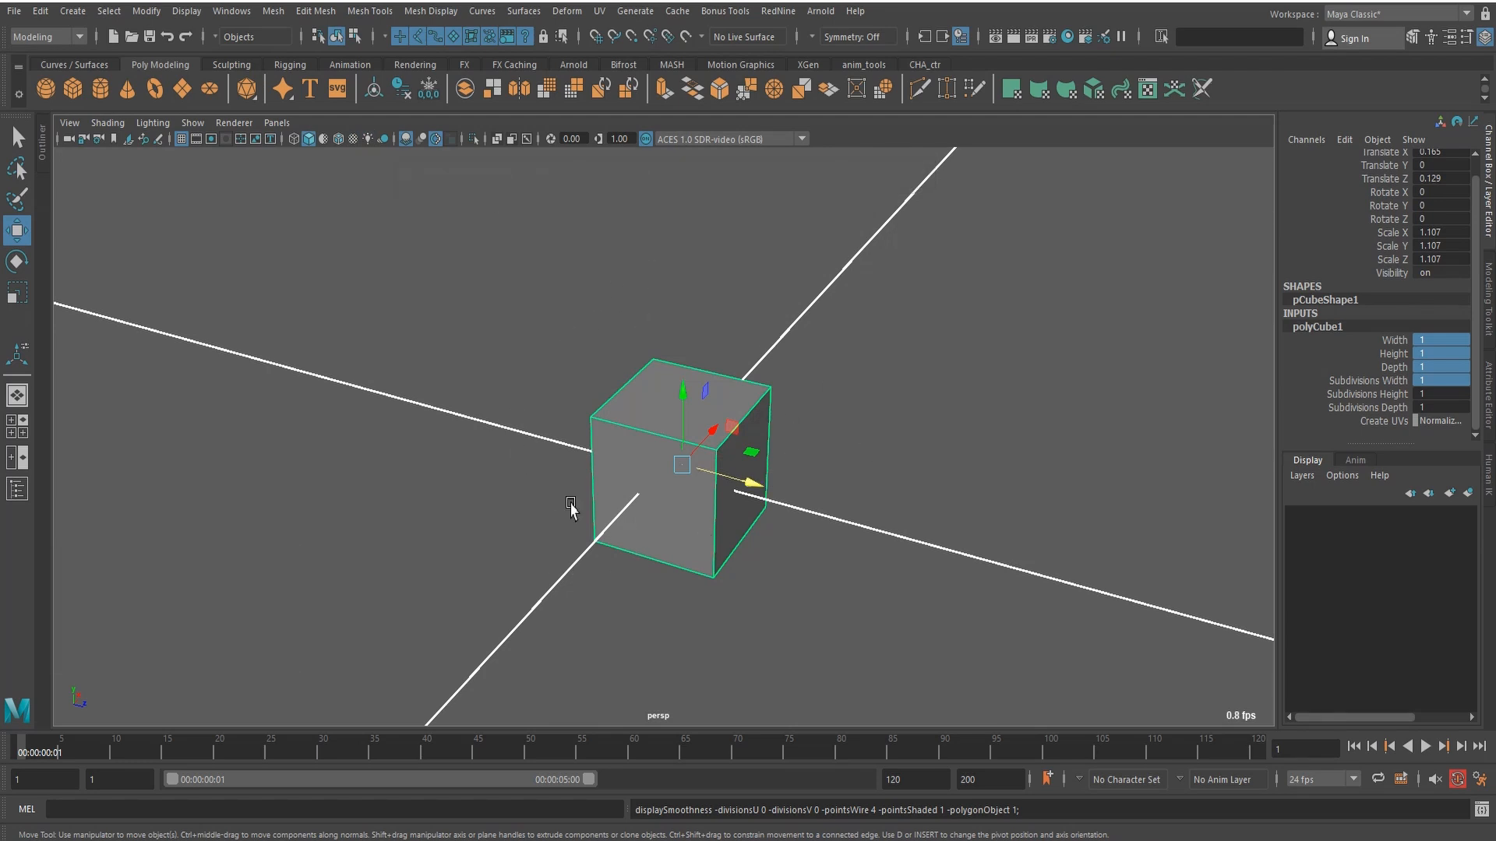
Step: Deselect the cube and toggle Wireframe on Shaded on and off to compare its edge display
left_click(338, 139)
left_click(1016, 363)
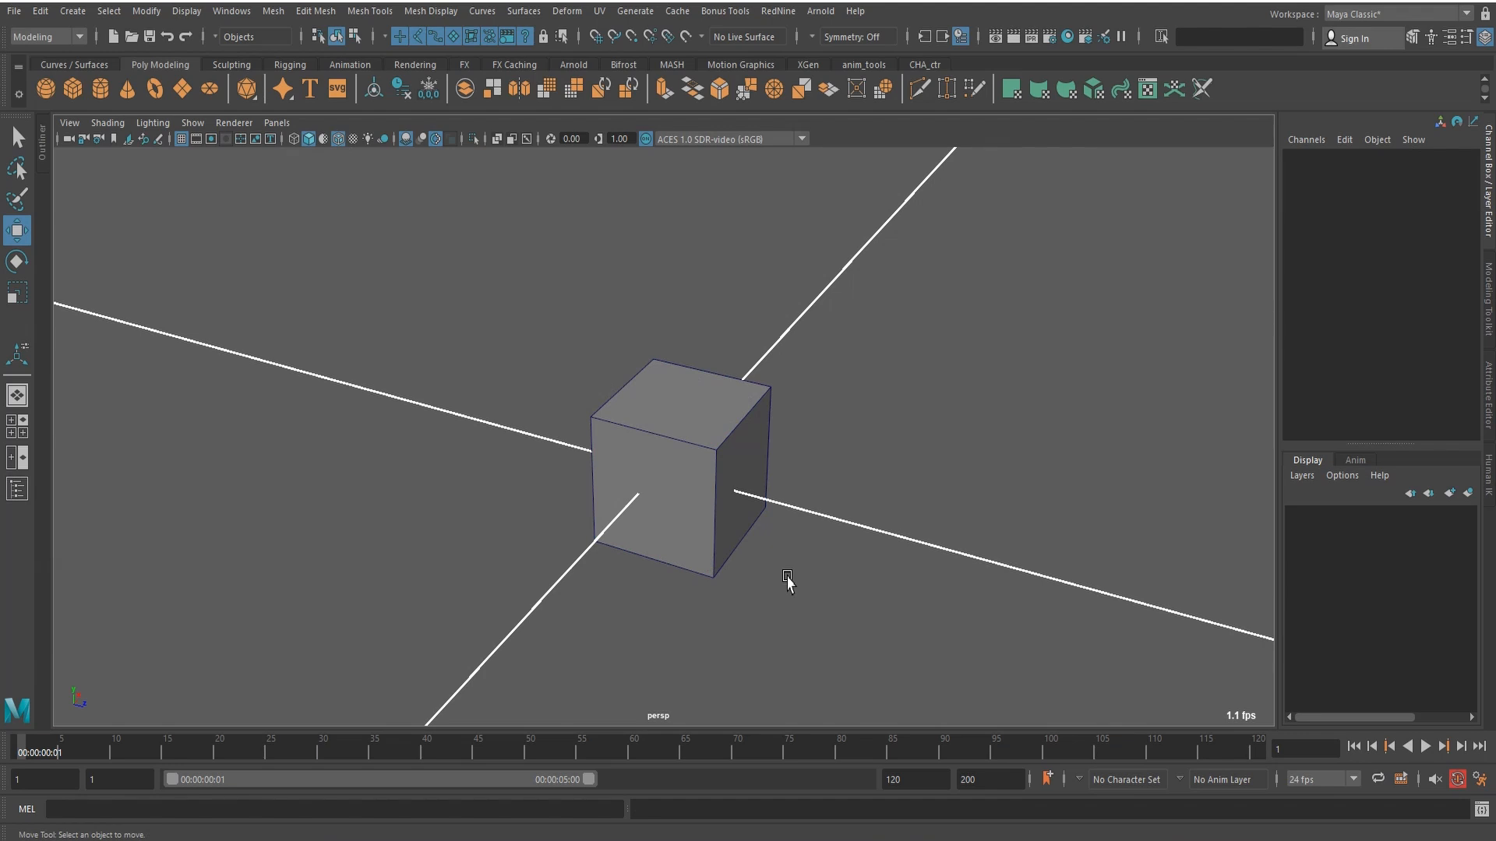
key("alt")
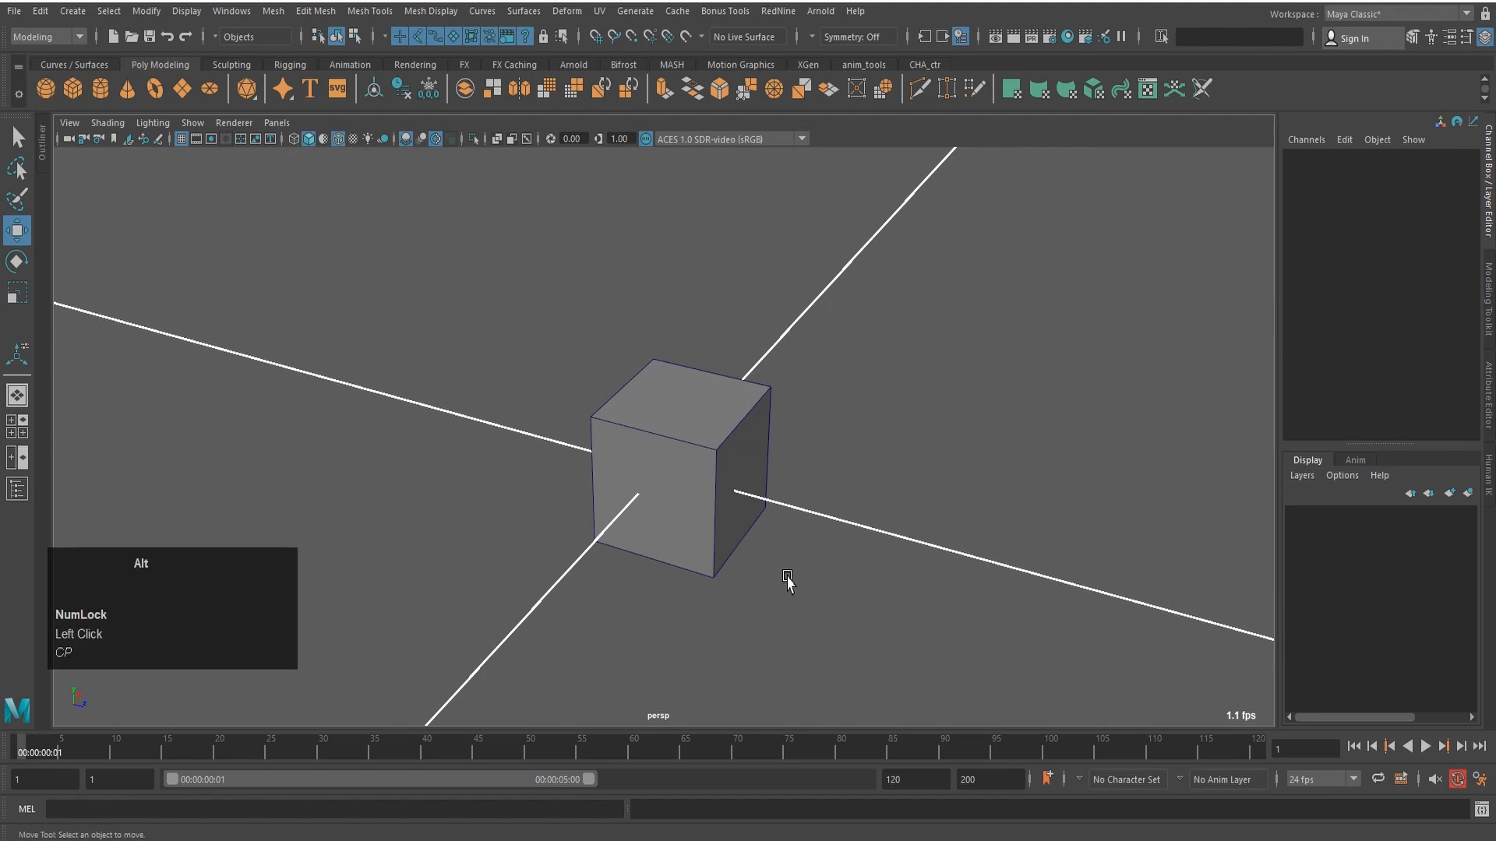
key("alt+5")
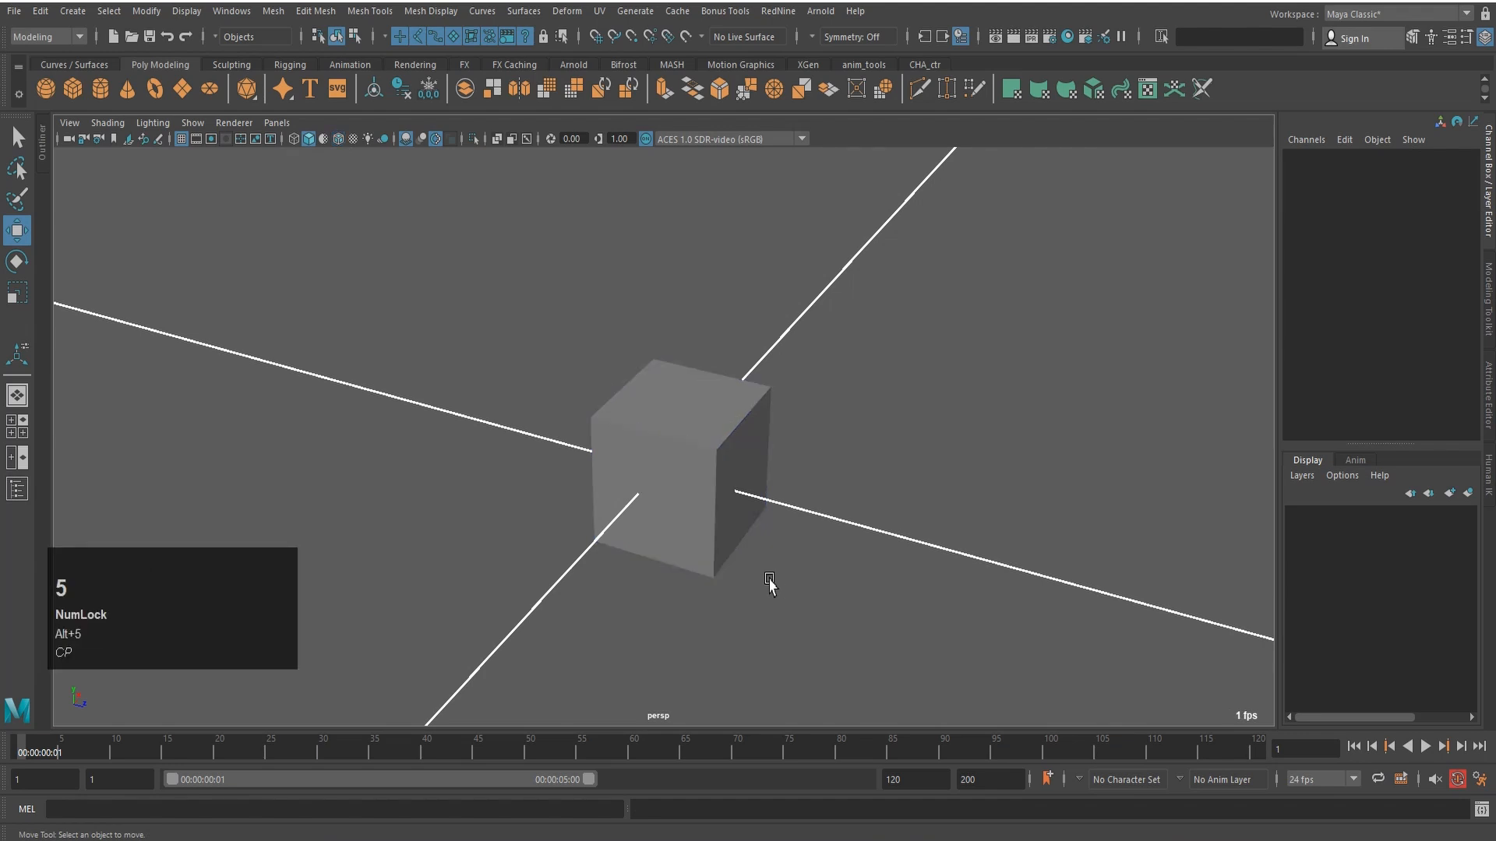
key("alt+5")
left_click(339, 143)
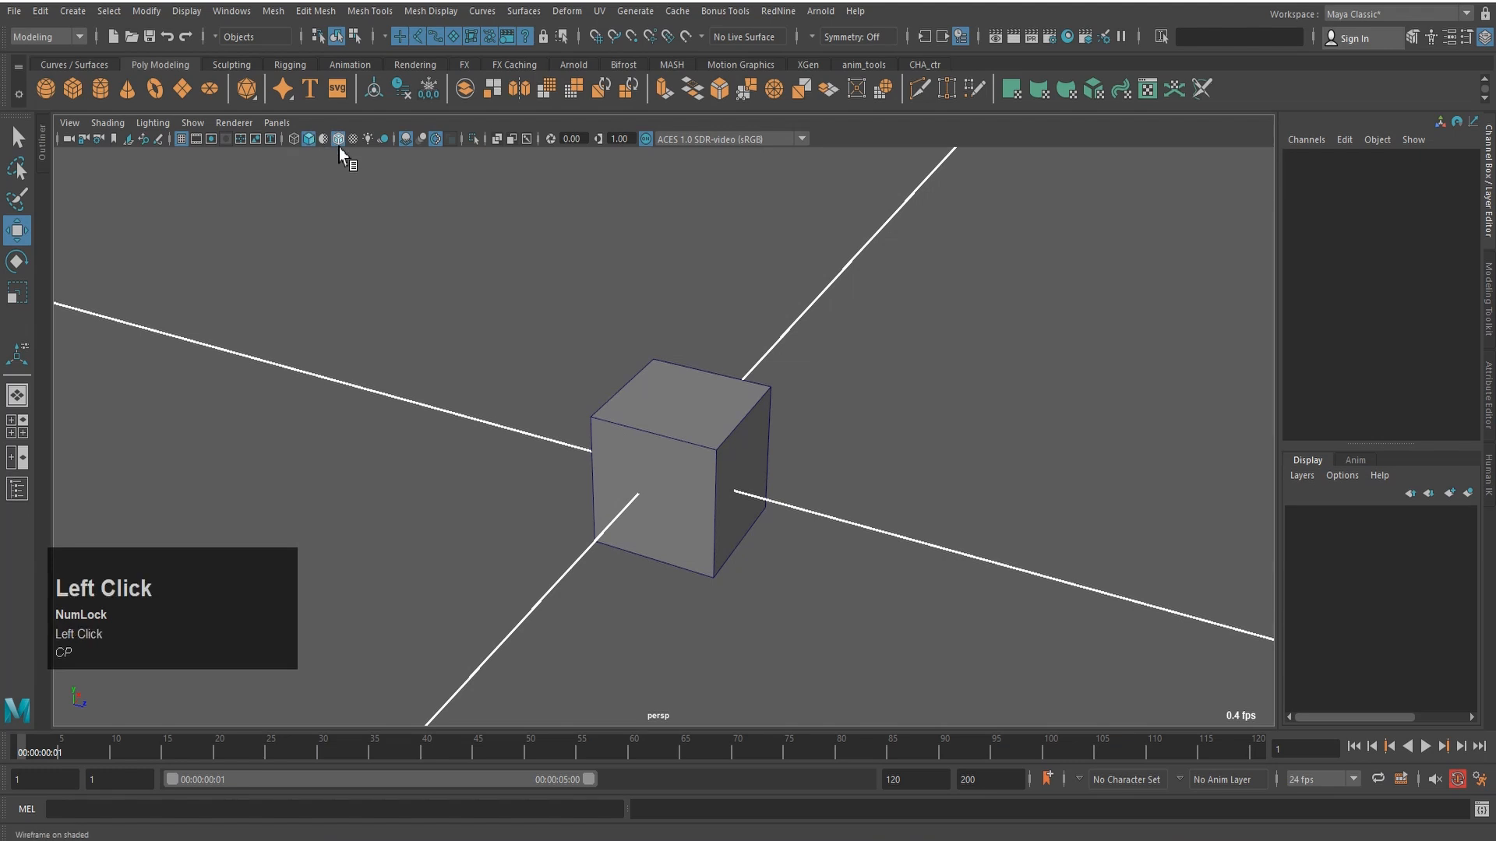
left_click(340, 145)
key("alt+5")
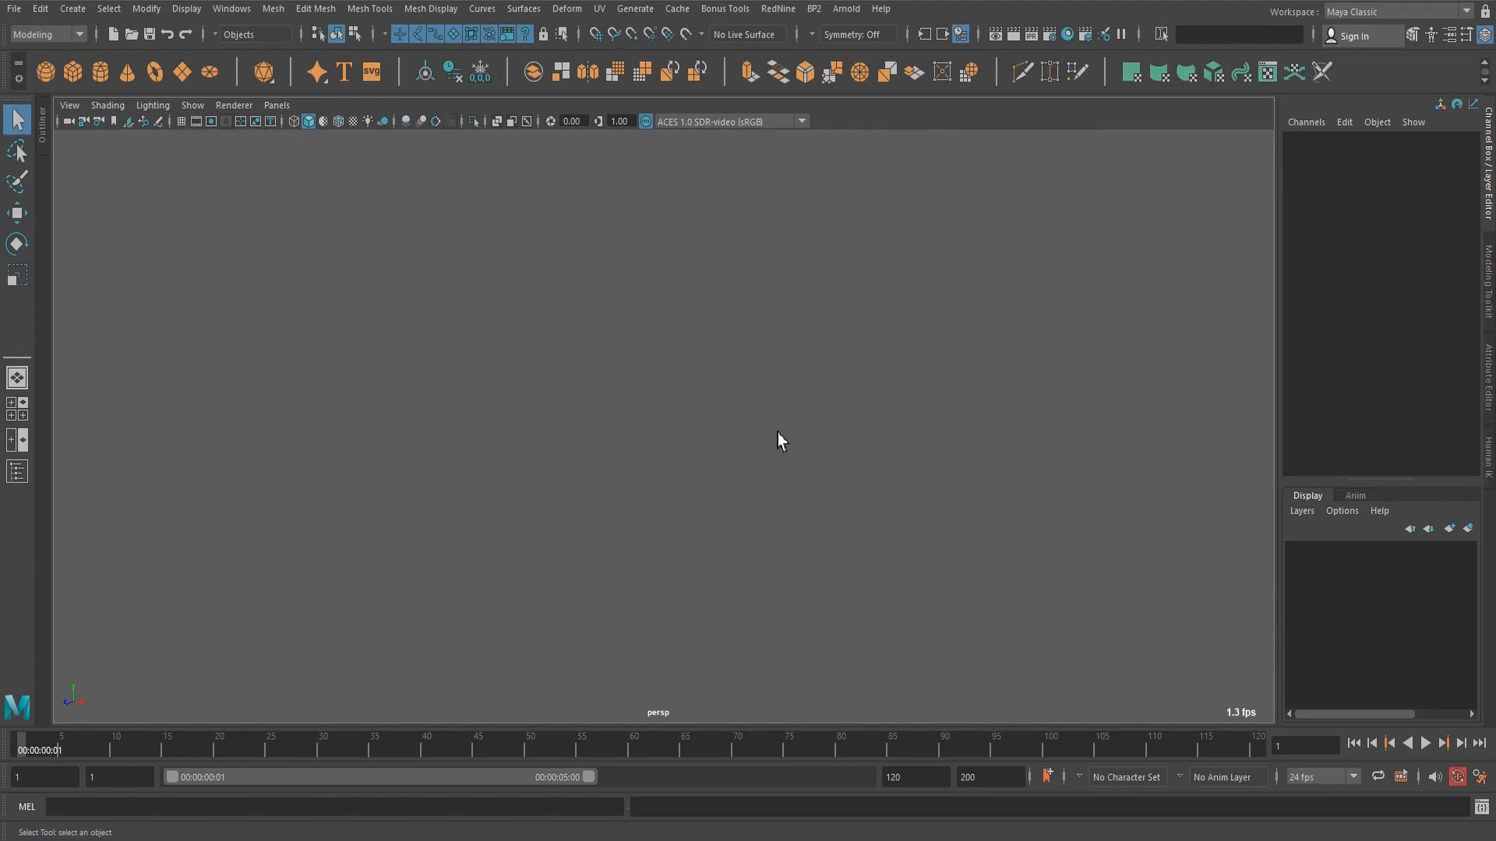
Step: Start a new project in the Project Window and name it "animation light"
left_click(14, 10)
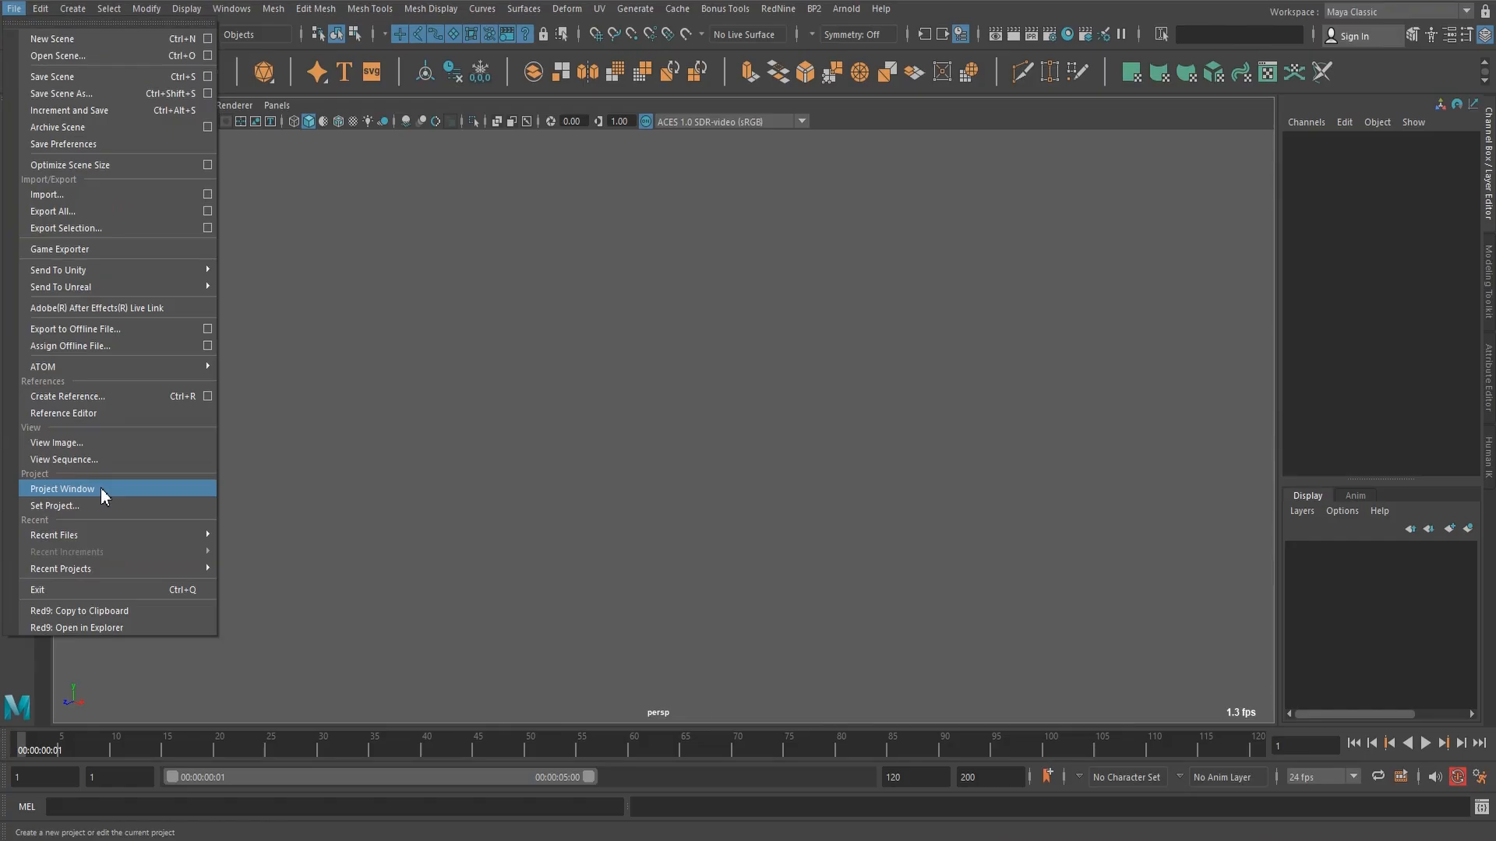
left_click(226, 551)
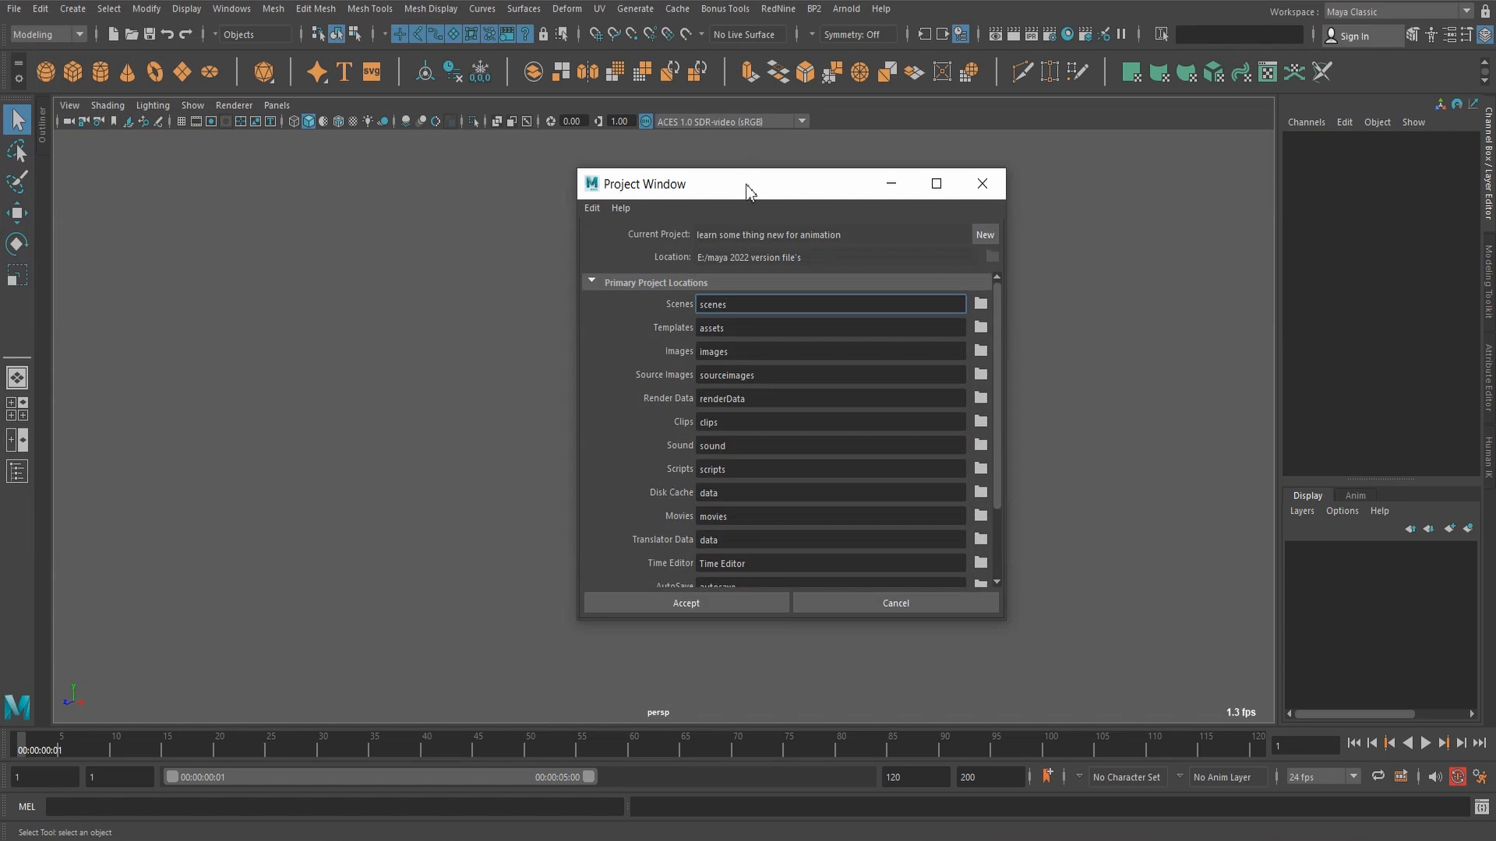
left_click_drag(747, 190, 680, 212)
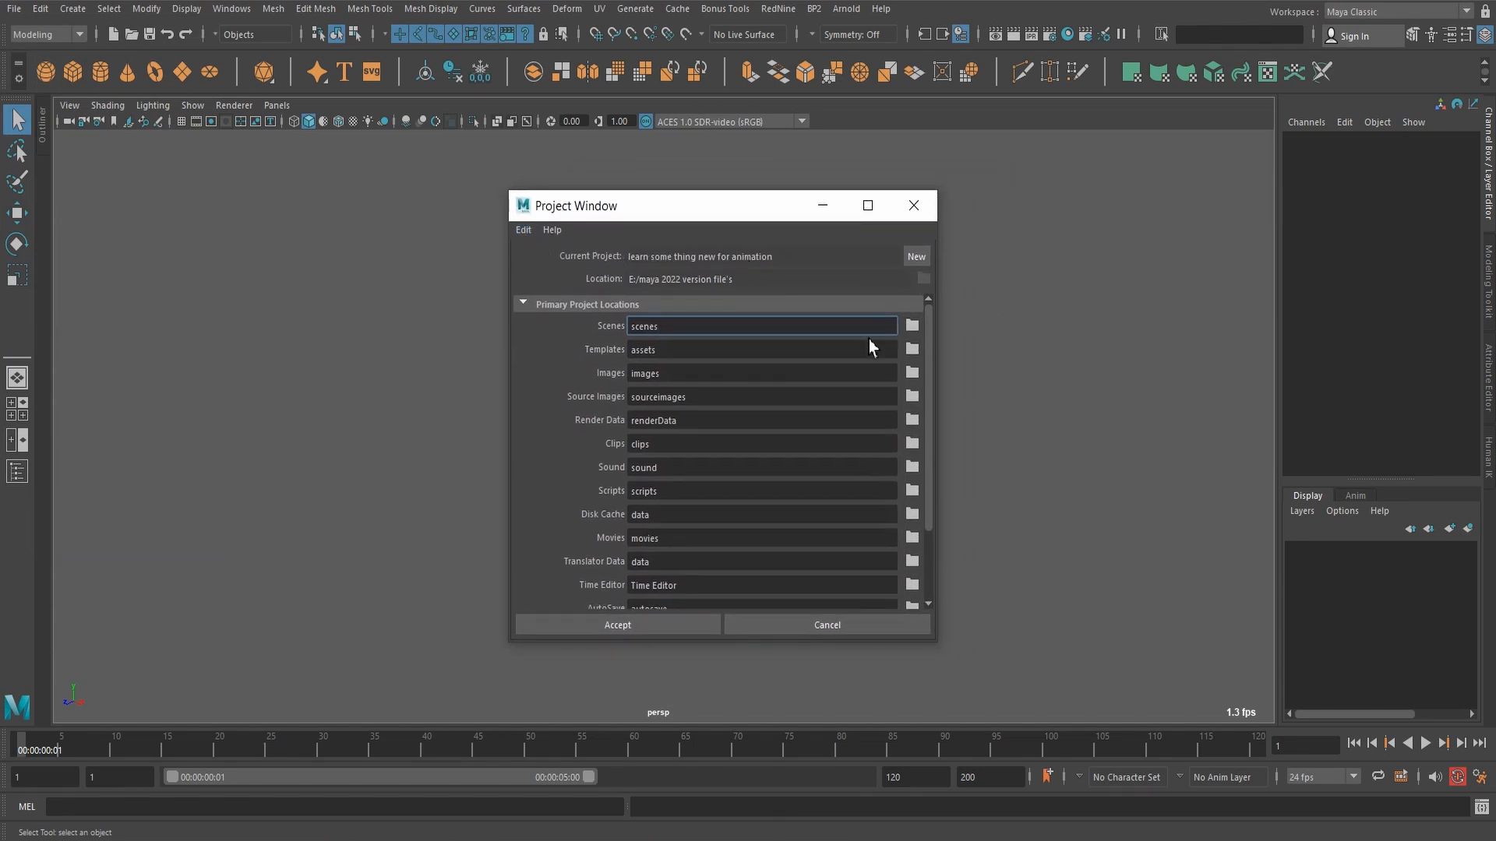
left_click(917, 259)
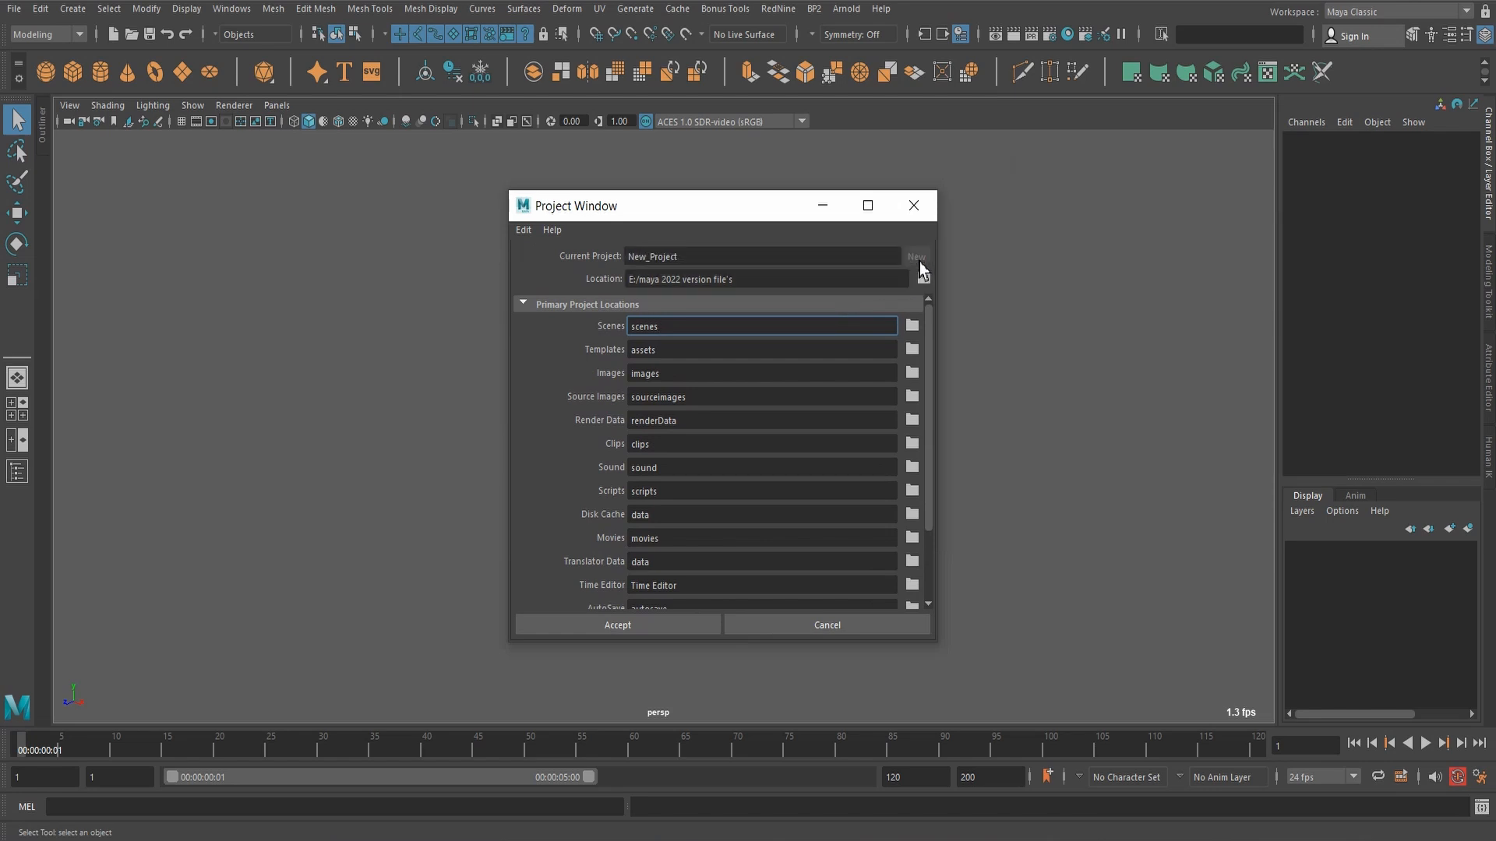
left_click(773, 262)
double_click(773, 263)
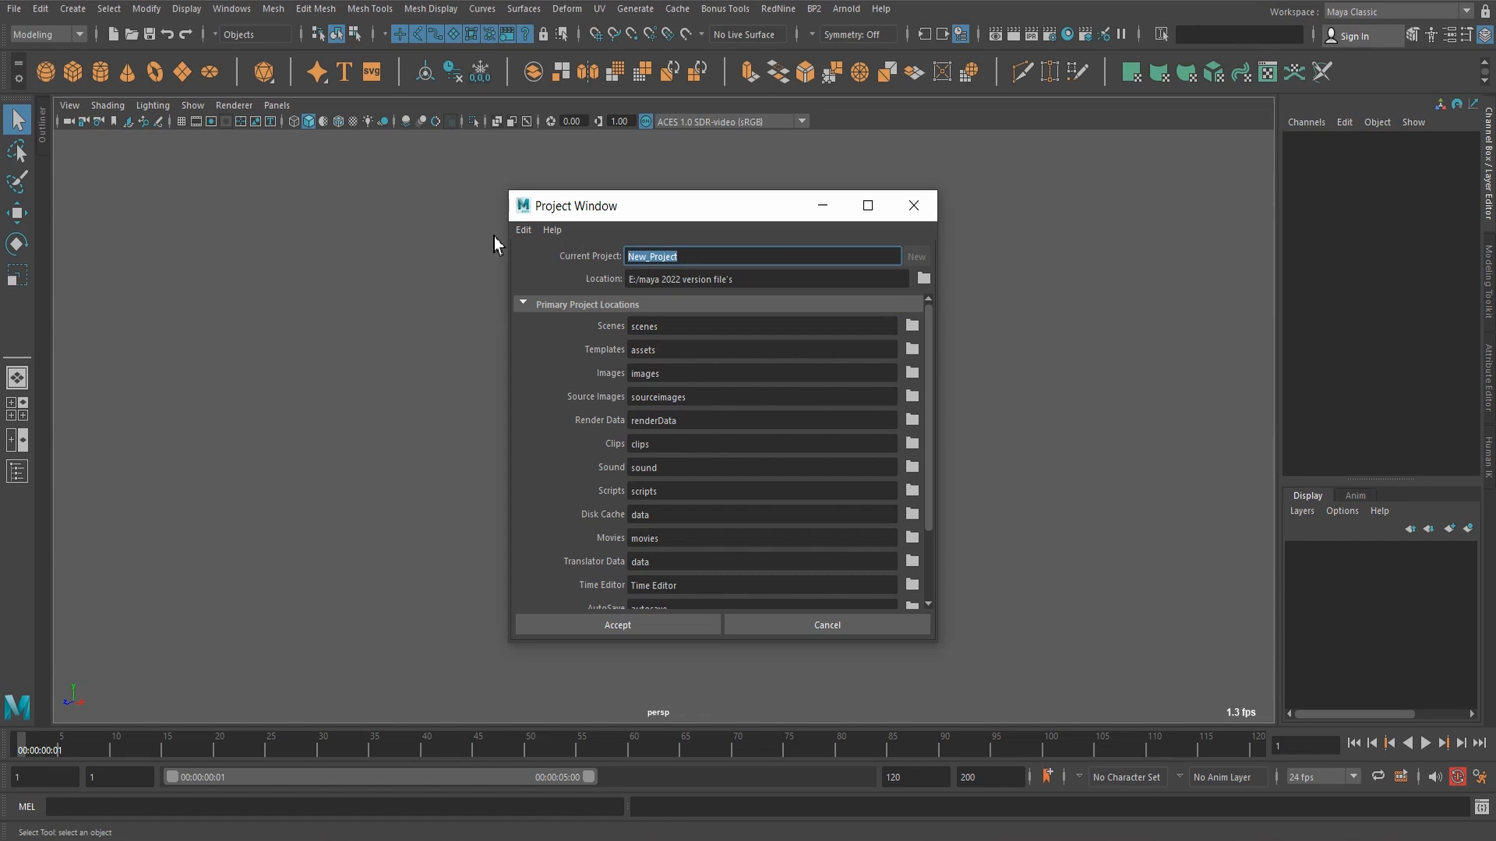
key("BackSpace")
type("animation light")
key("Return")
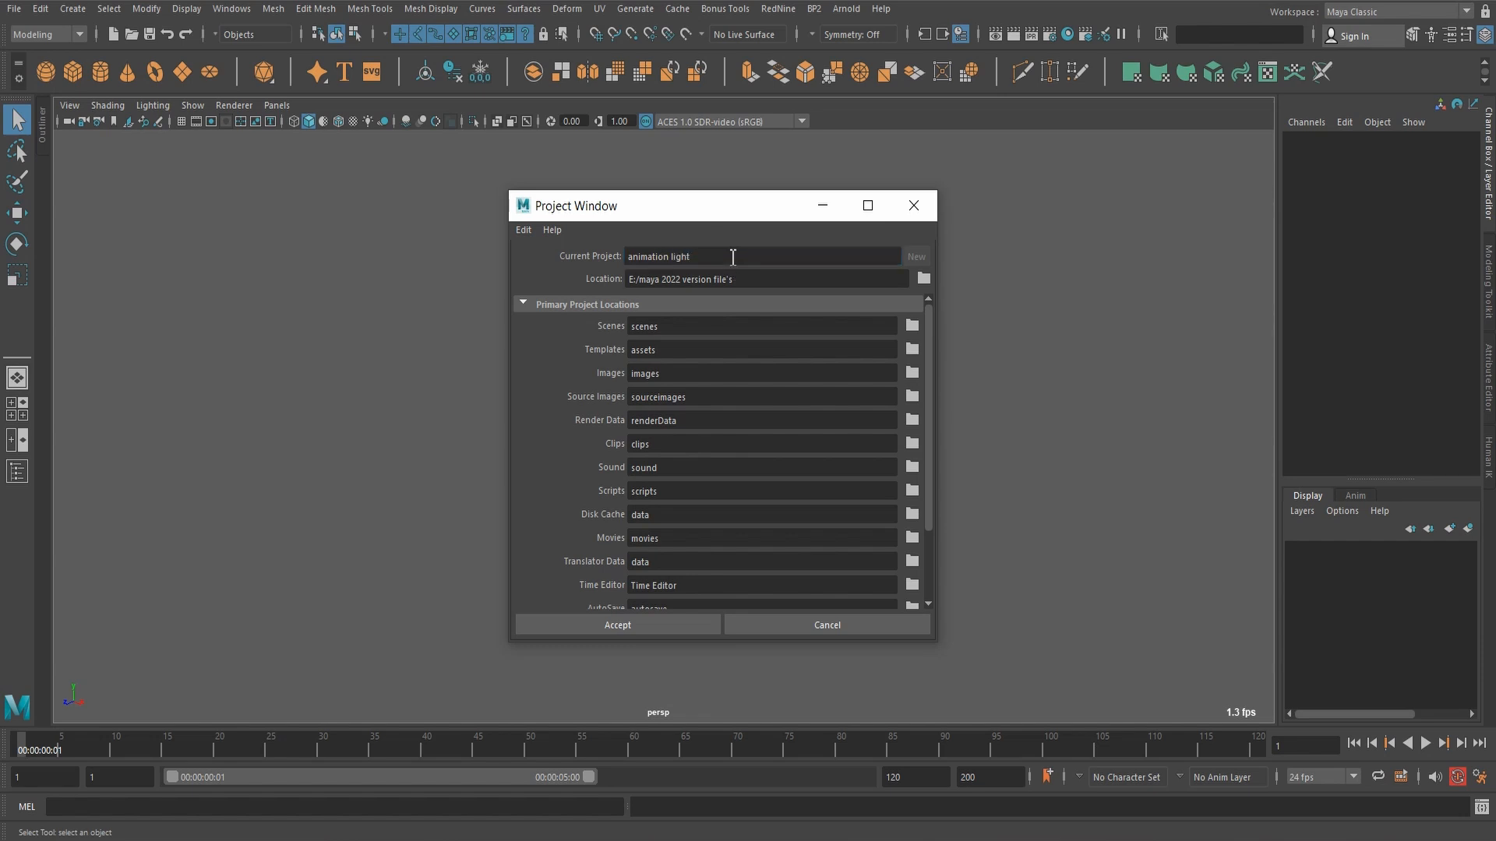
Step: Set the project's location to "E:\maya 2022 version file's" and create it with the default folder locations
left_click(925, 279)
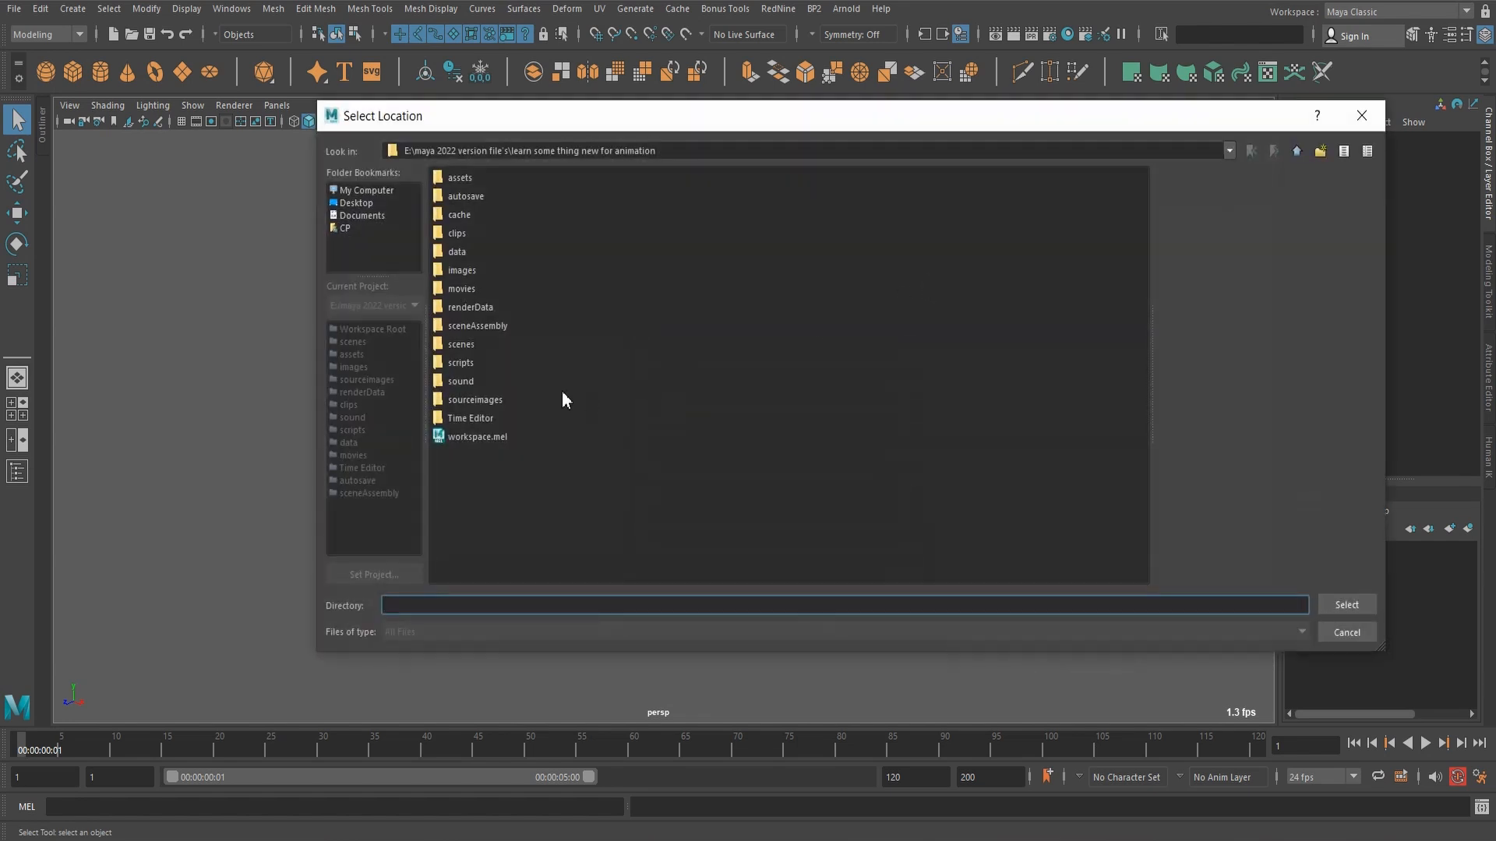
left_click(1297, 152)
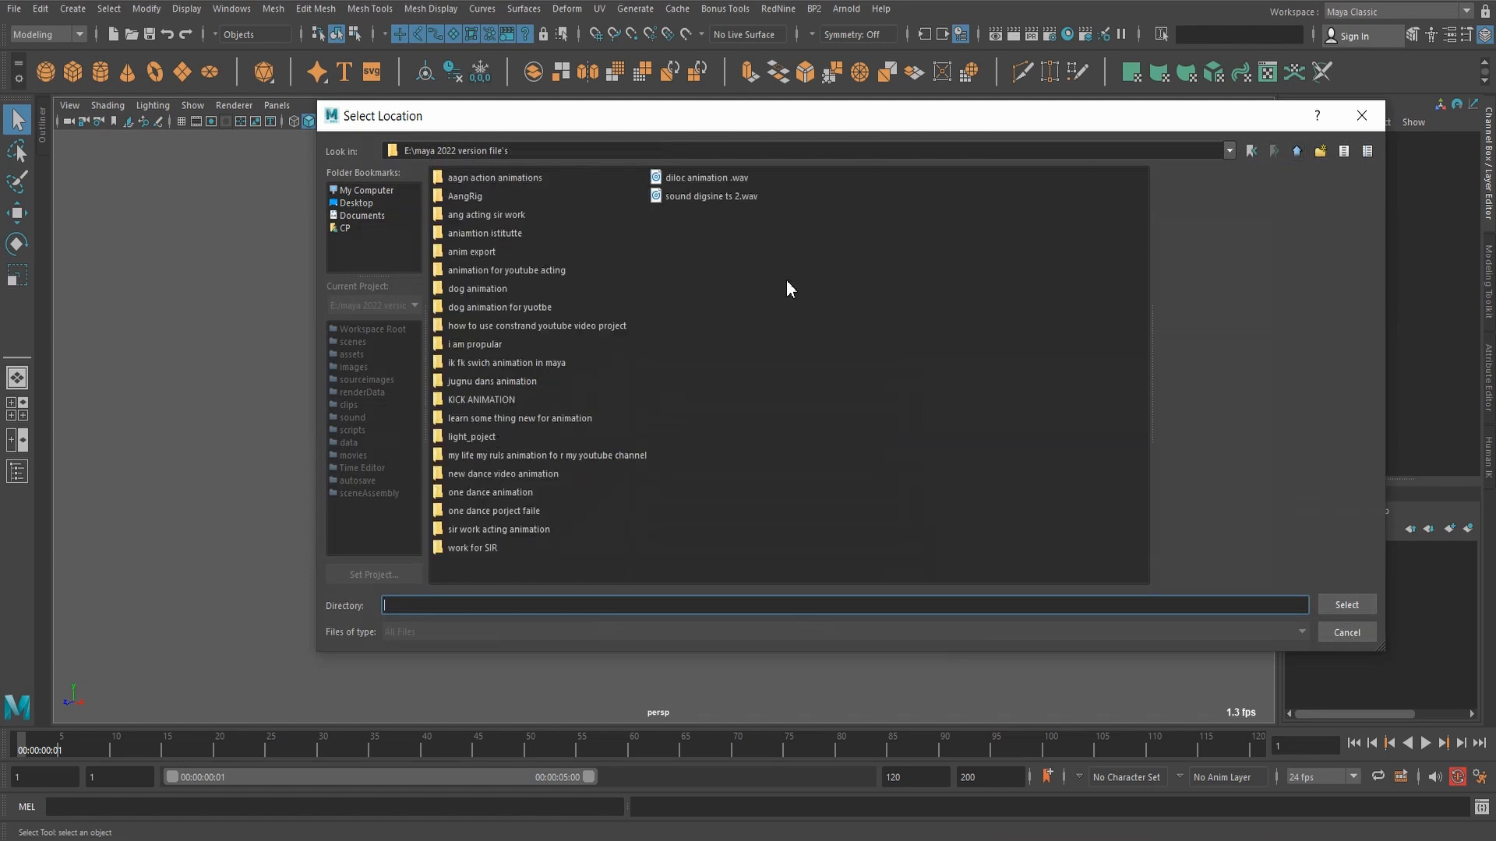
left_click(1297, 151)
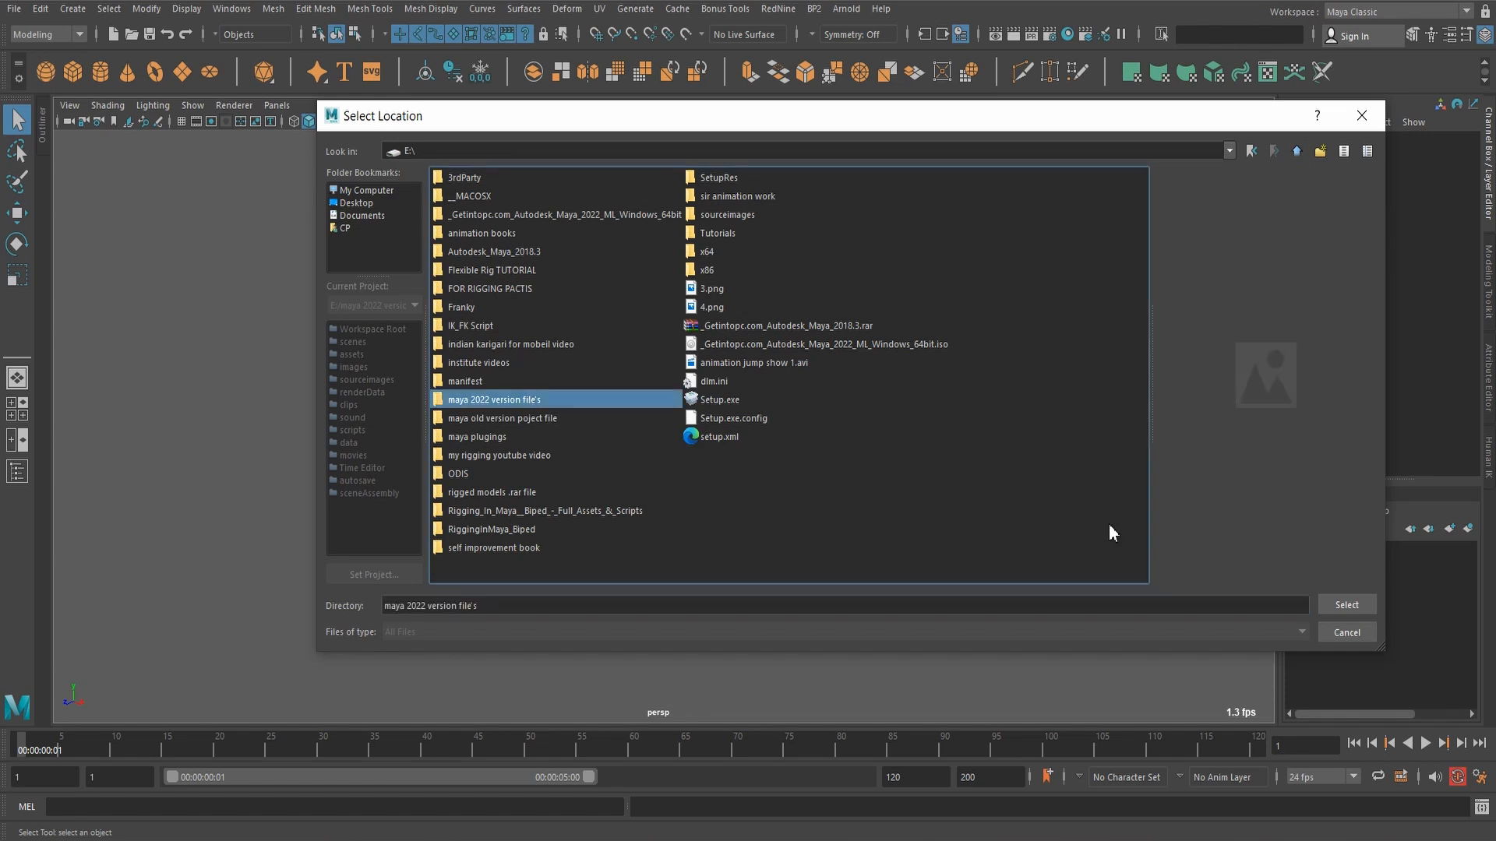
left_click(1347, 612)
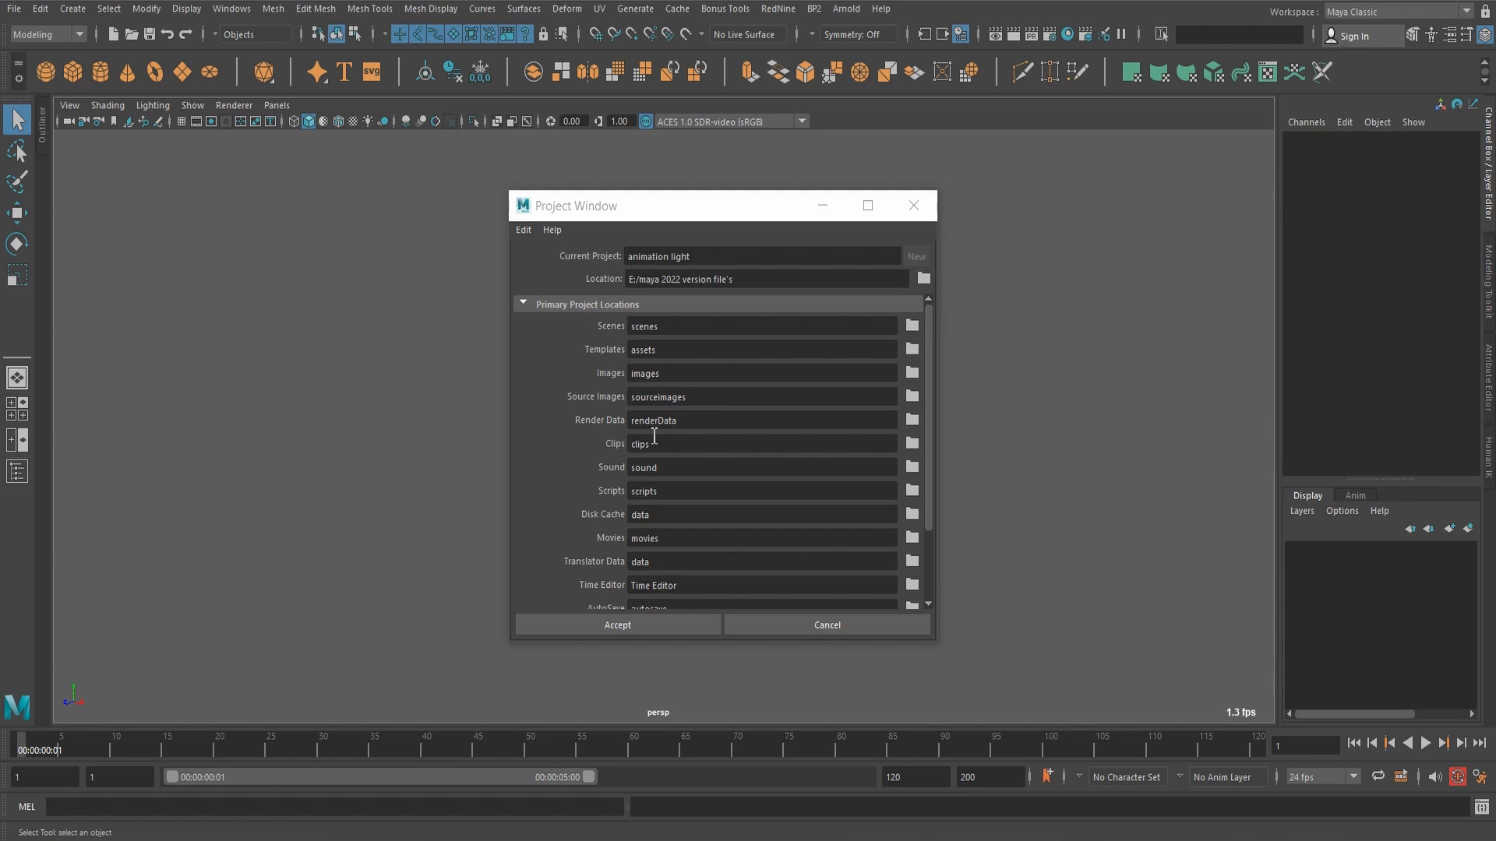
scroll(655, 436, "down", 2)
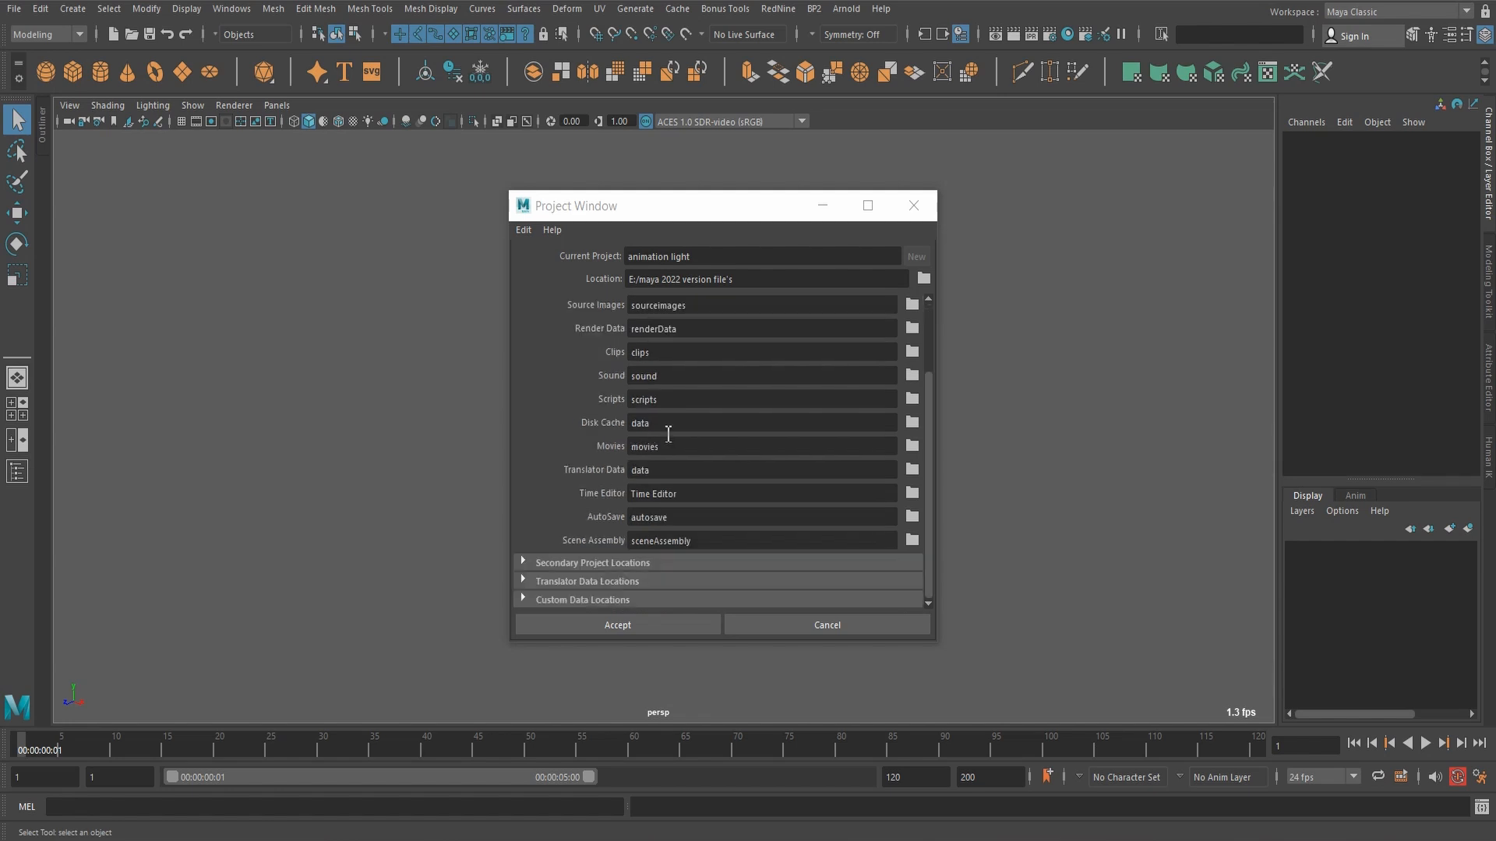
scroll(668, 428, "up", 2)
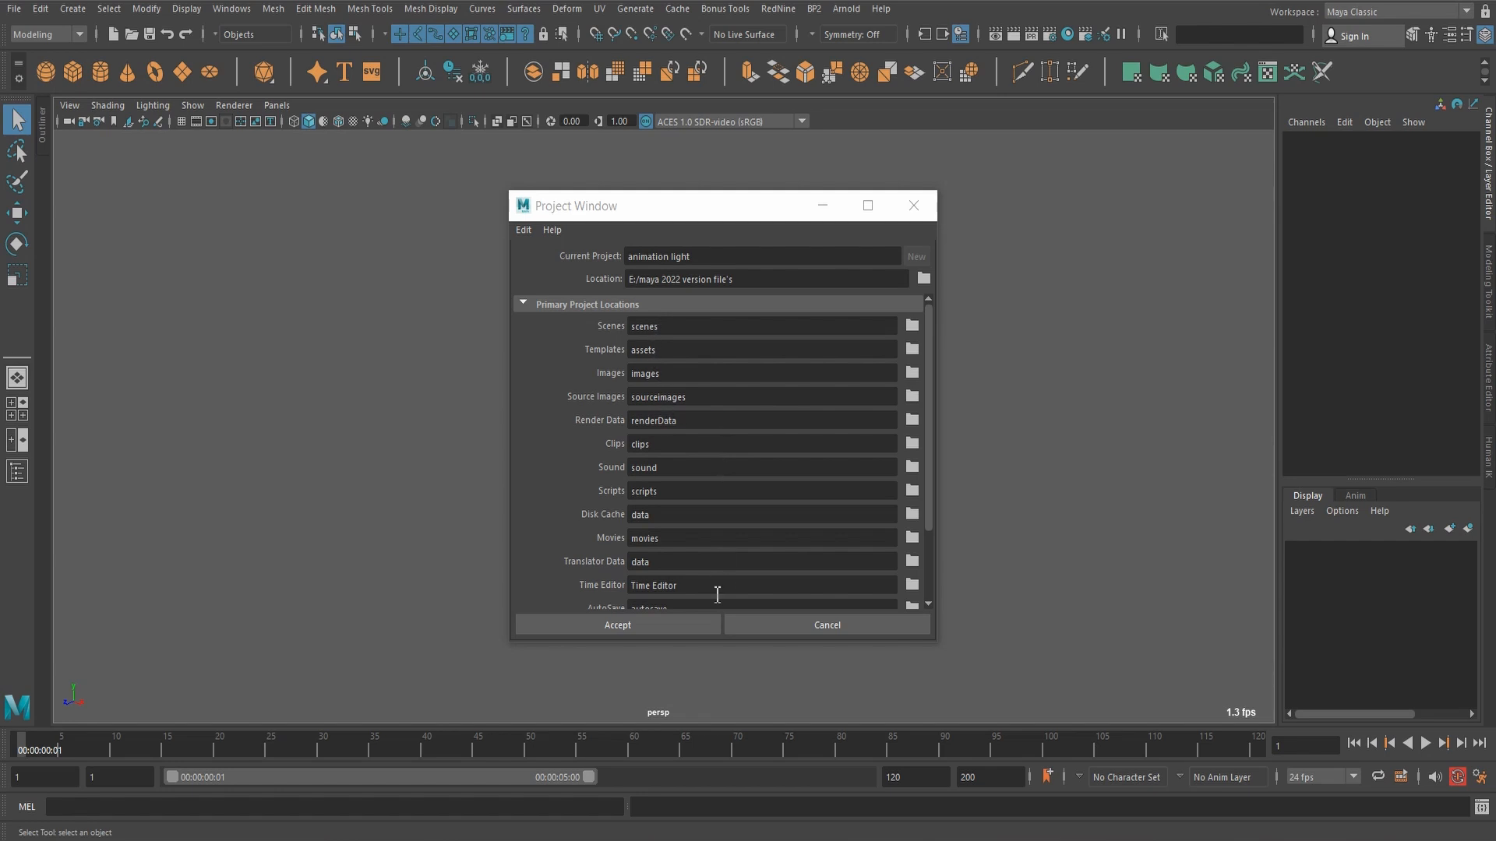
left_click(640, 629)
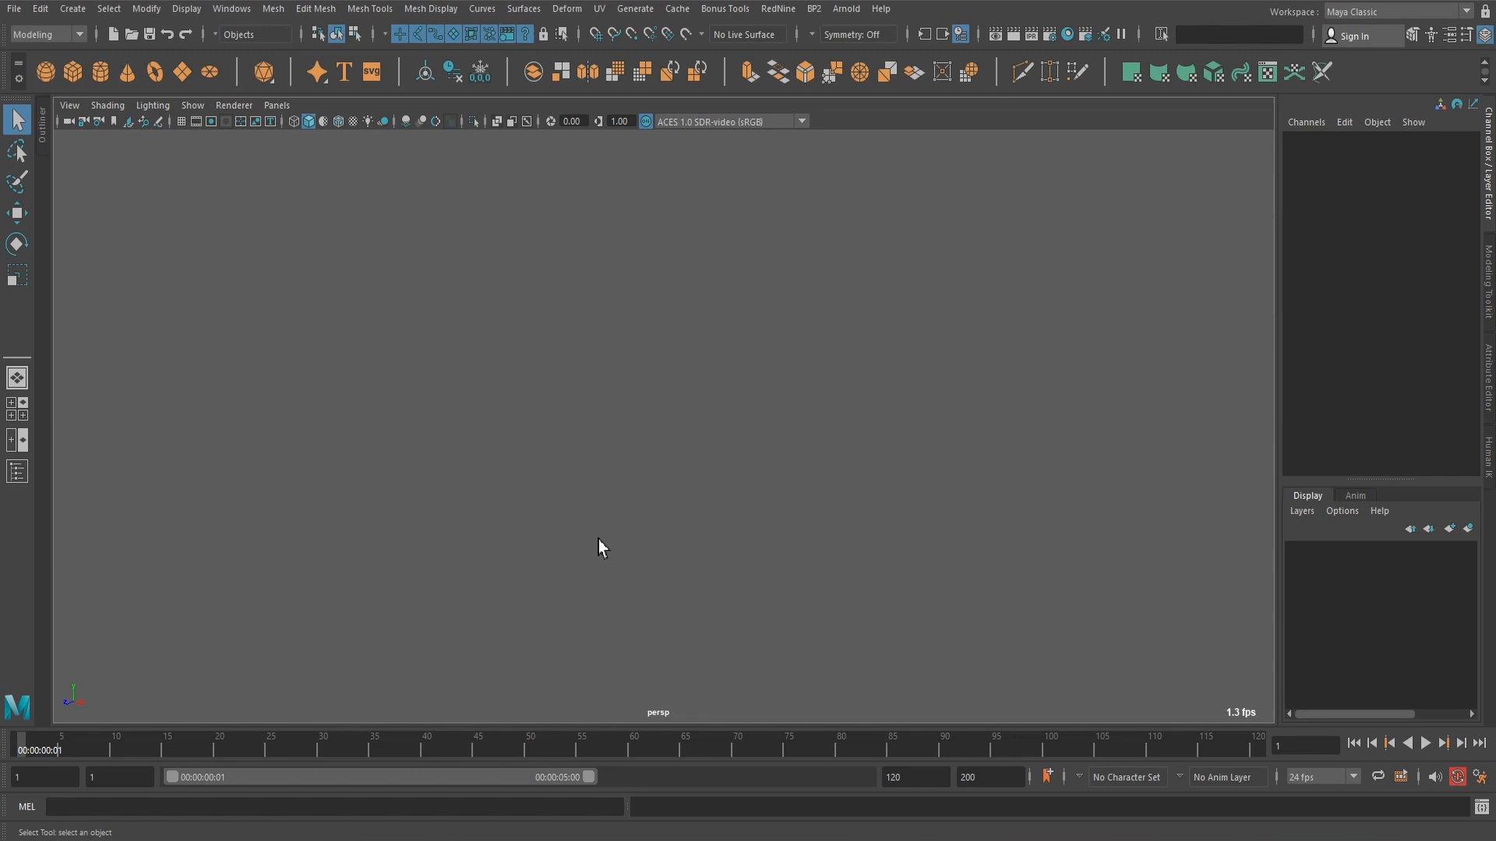
Step: Set the "animation light" folder as the current project
left_click(14, 9)
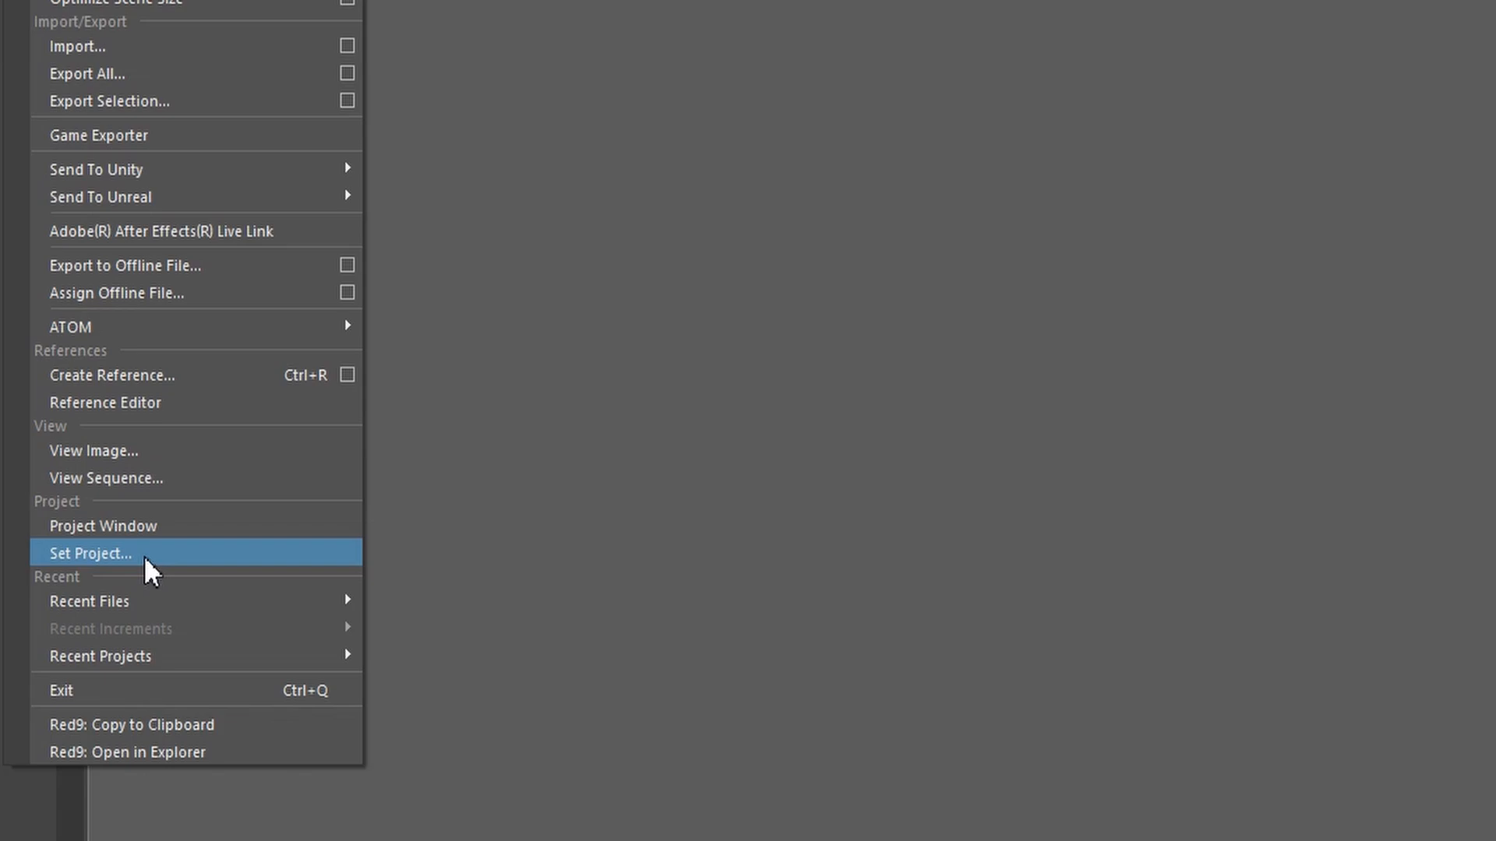
left_click(144, 553)
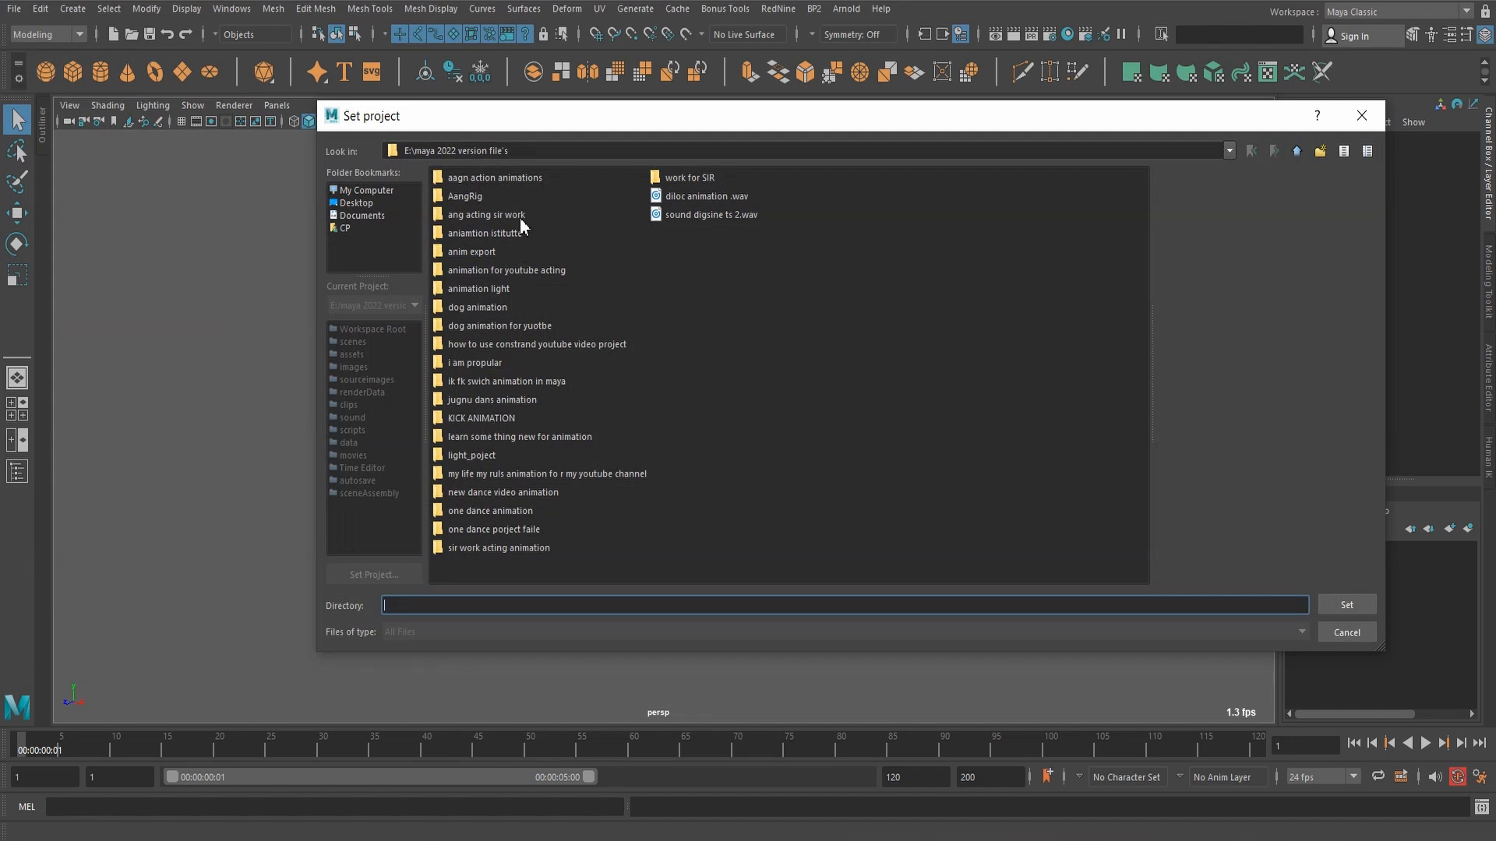
left_click(464, 294)
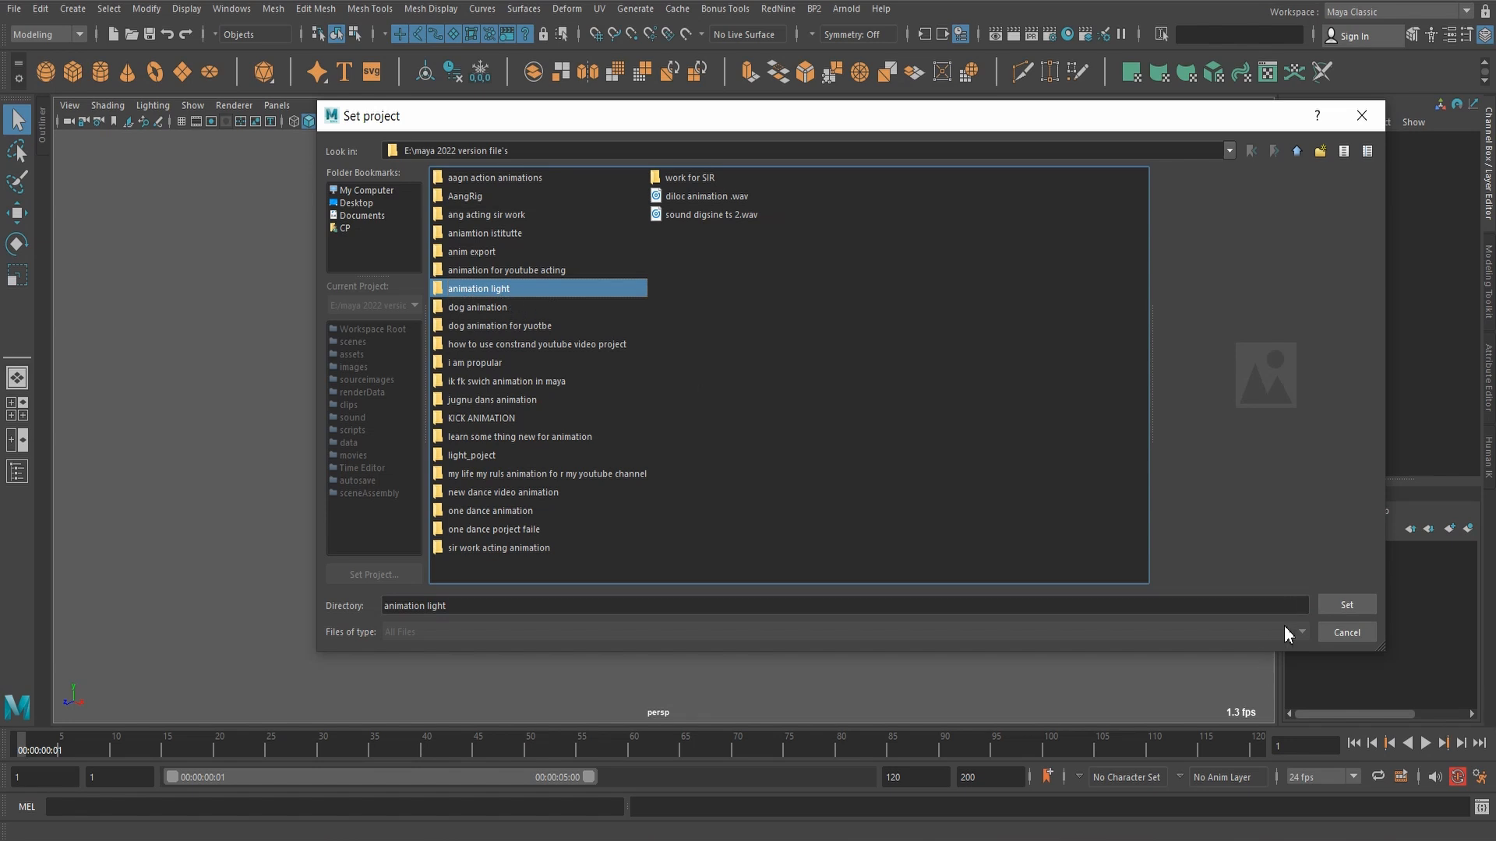
left_click(1345, 607)
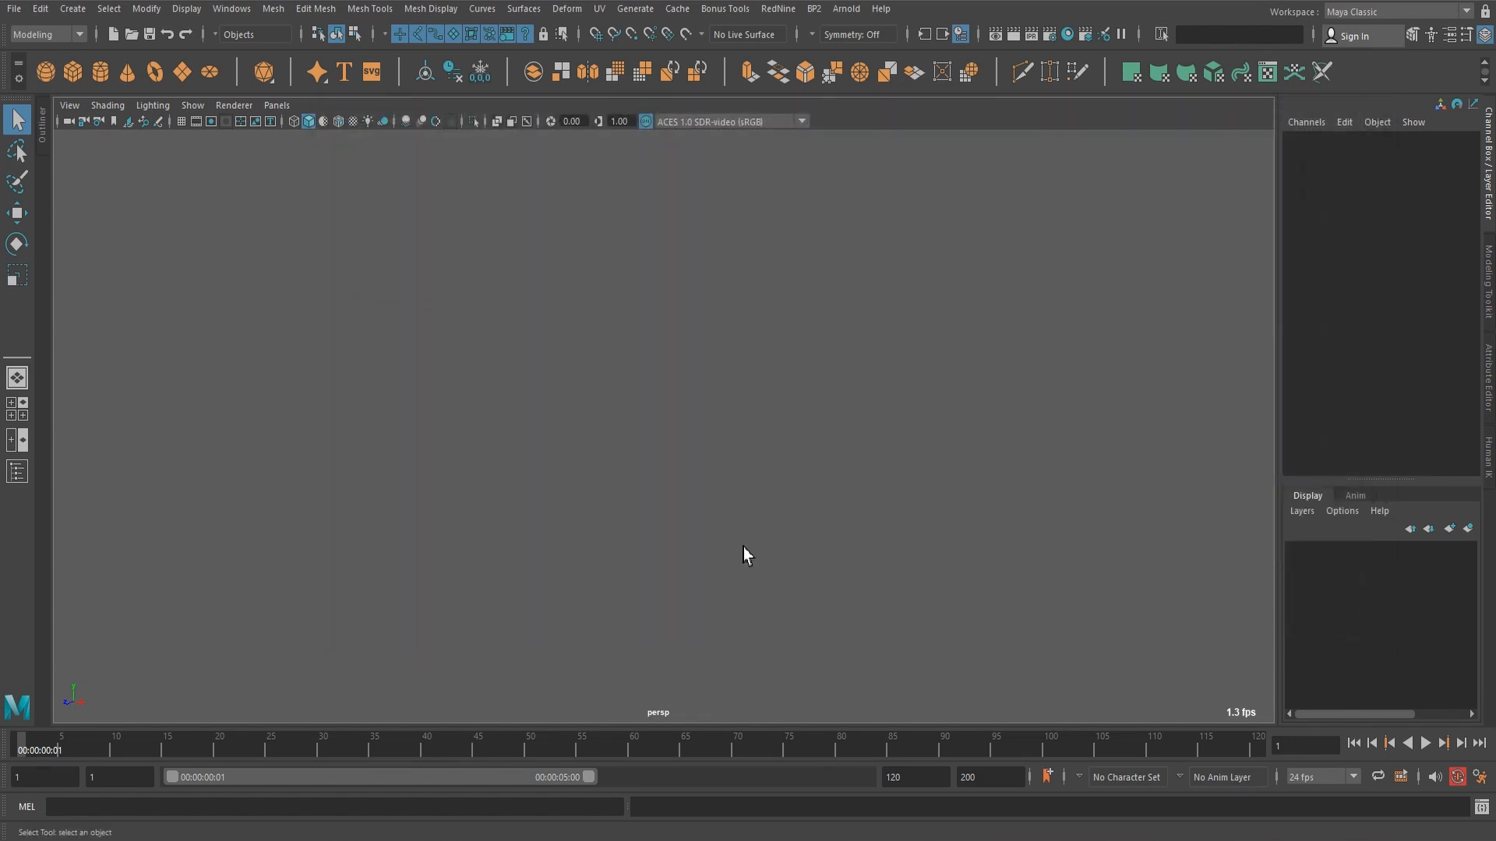